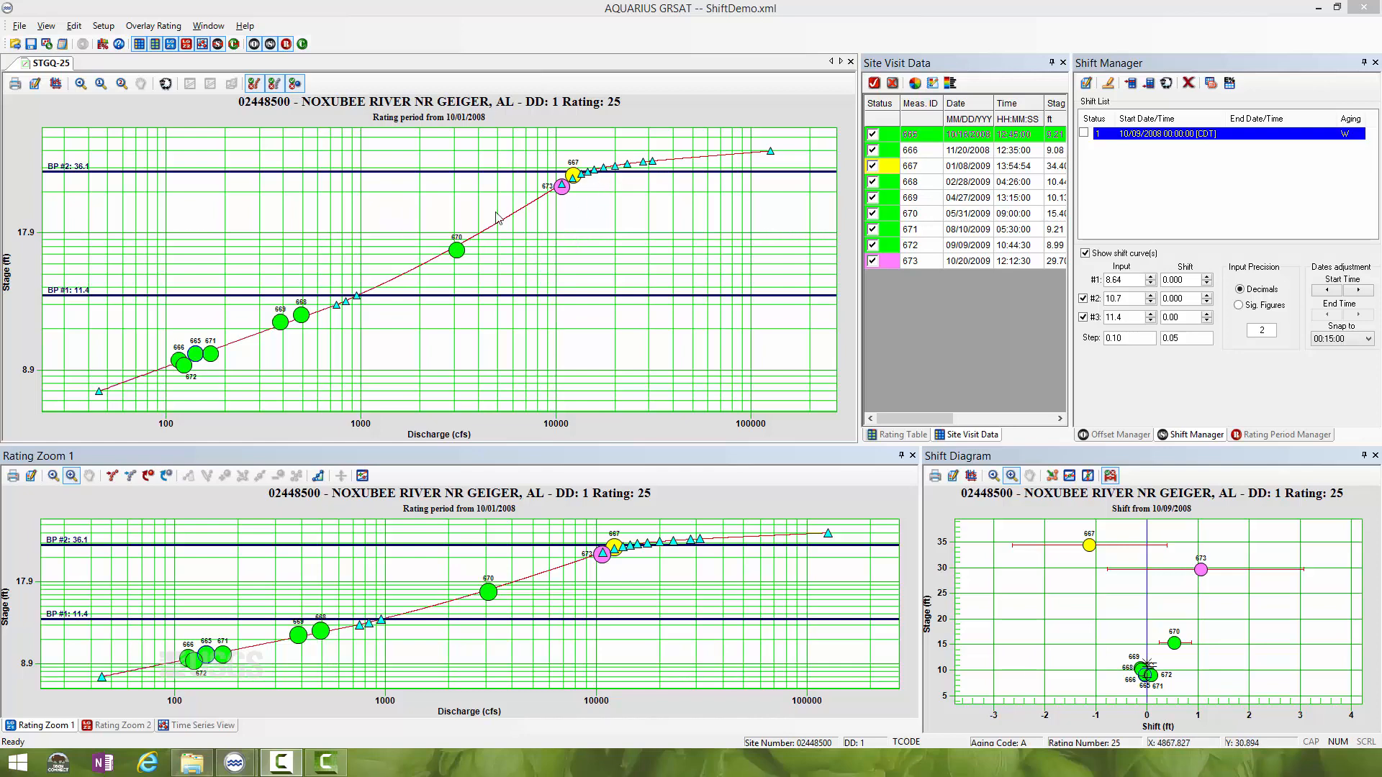
- Disable measurements 666 through 673 in the site visit data and hide the disabled measurements on the charts
click(872, 260)
click(873, 245)
click(872, 229)
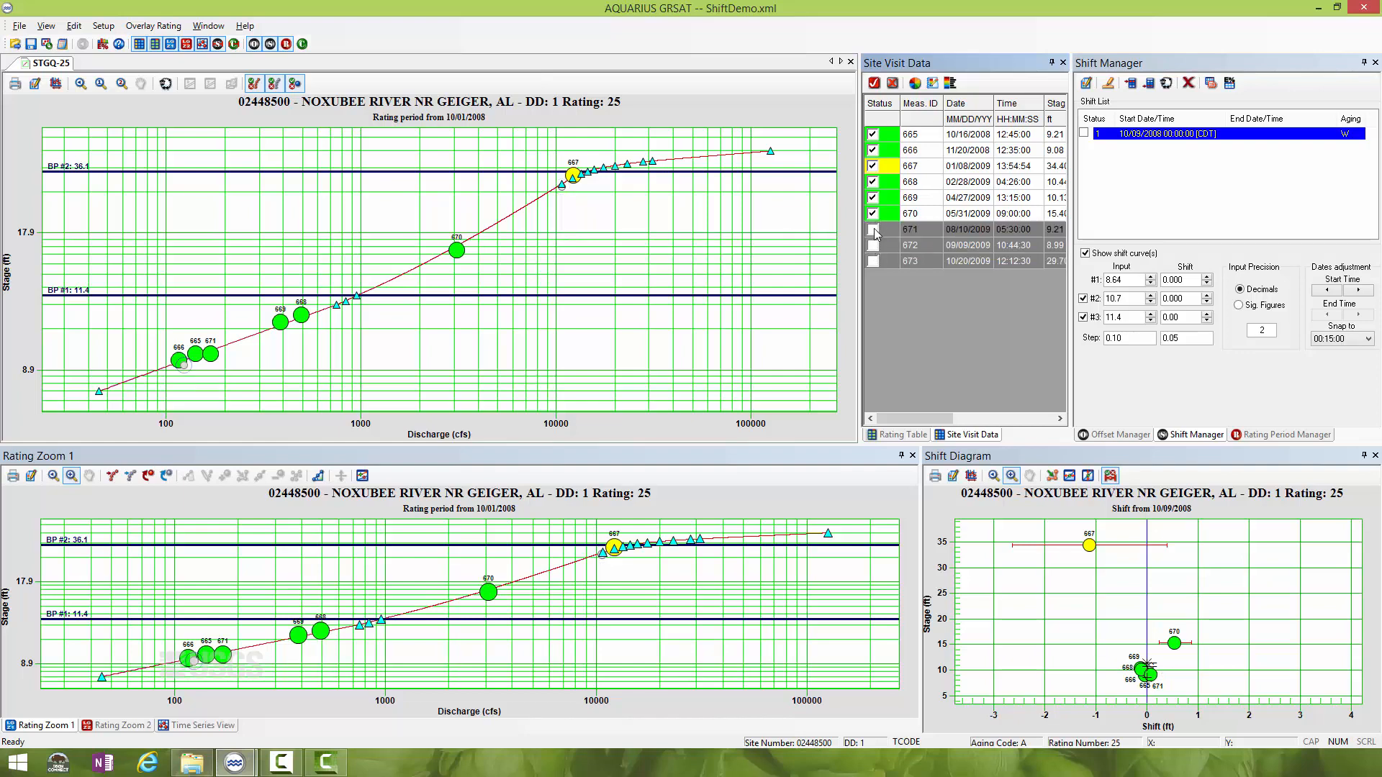
click(873, 213)
click(873, 197)
click(872, 181)
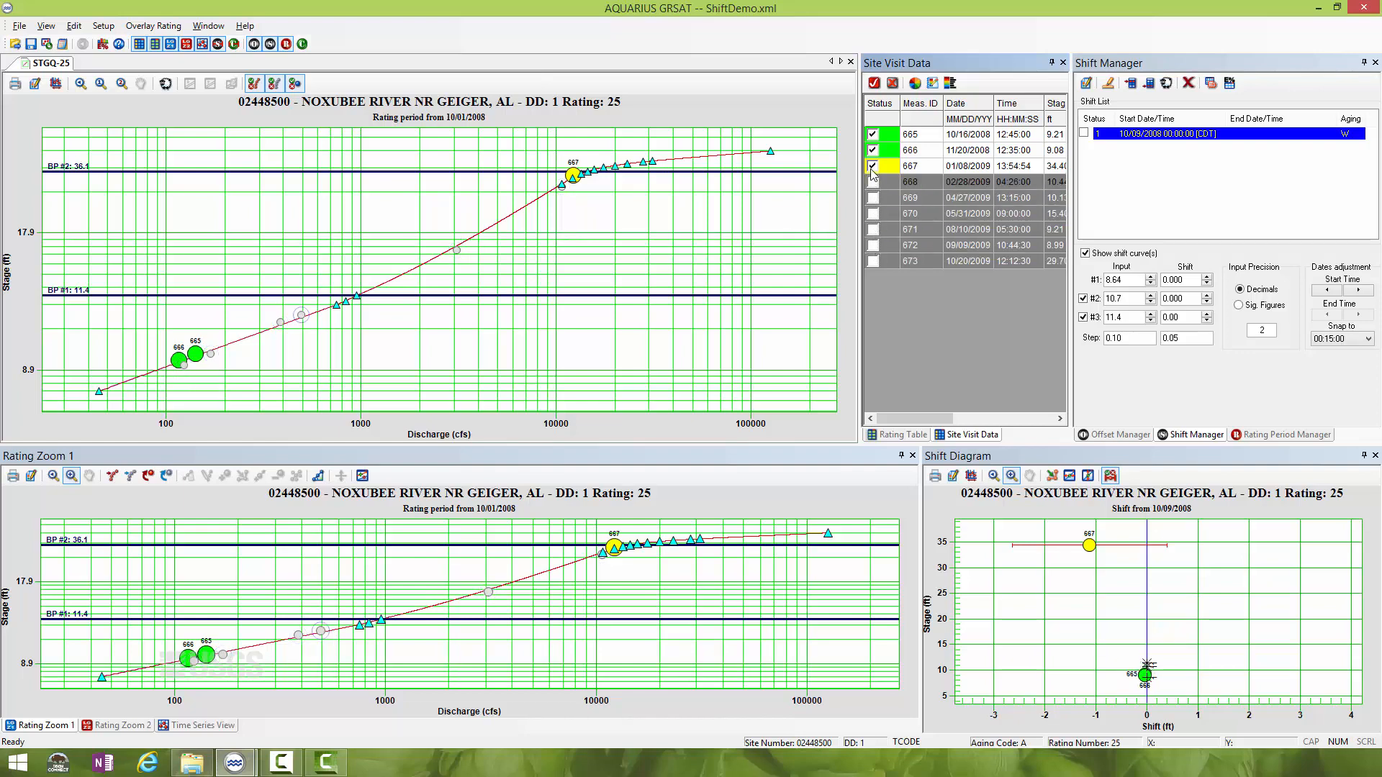
click(872, 165)
click(872, 150)
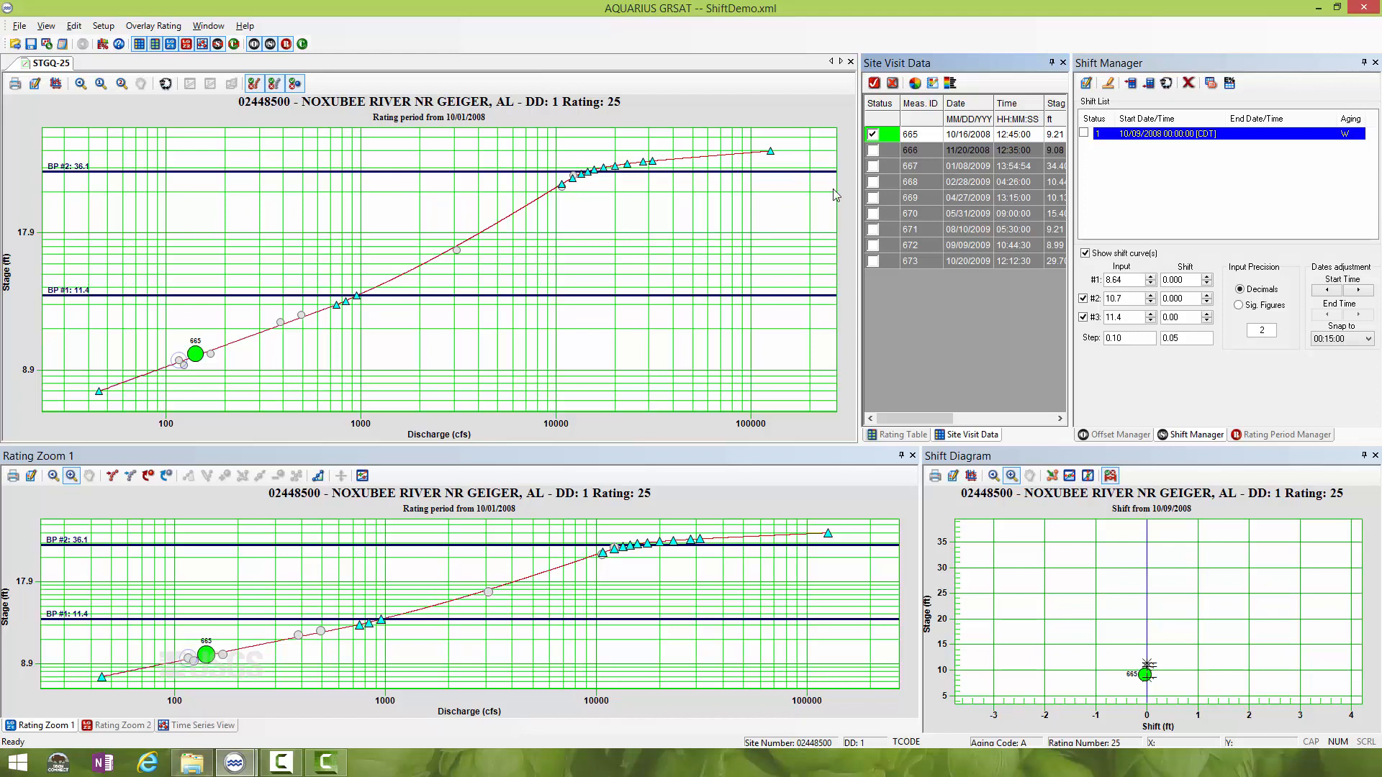
click(275, 83)
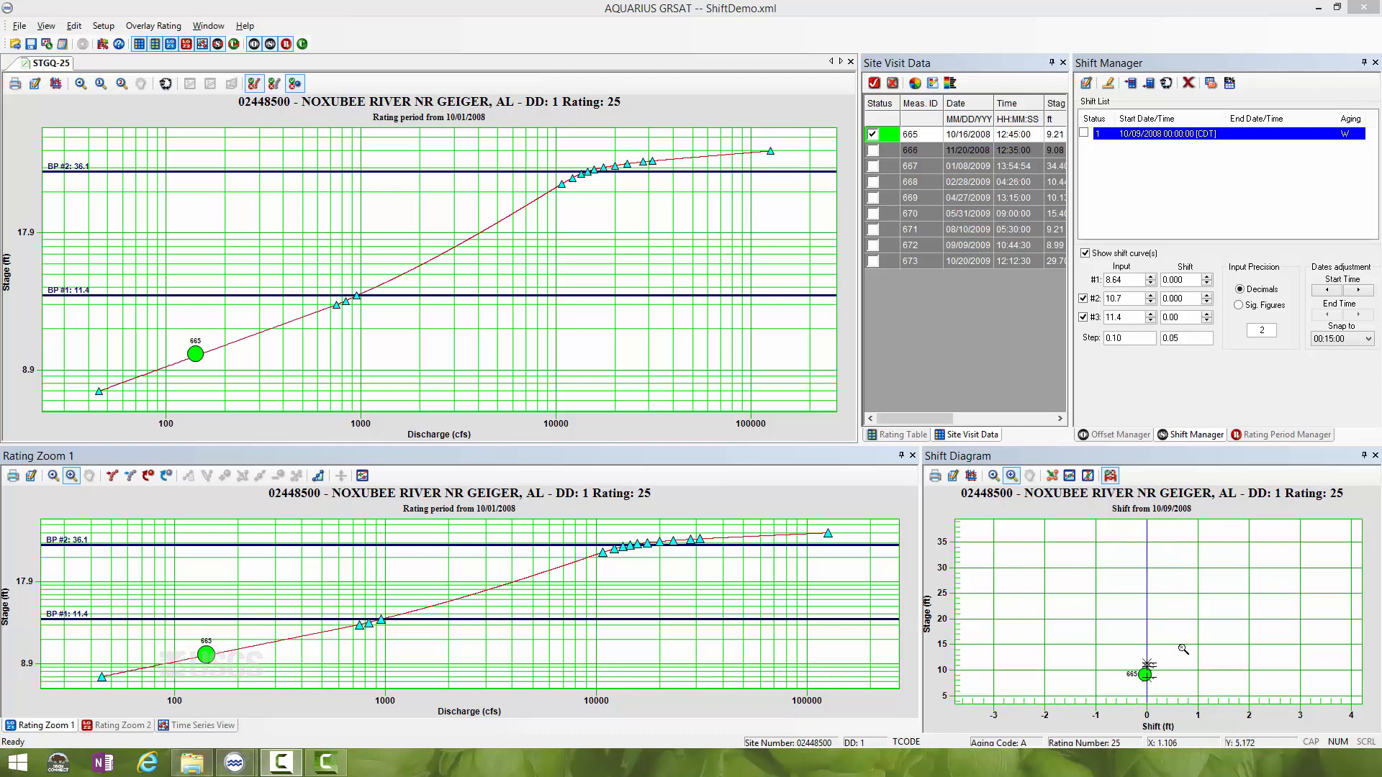
- Clone the 10/09/2008 shift and set the copy's start date to 10/16/2008 12:45:00
drag(1115, 652, 1169, 696)
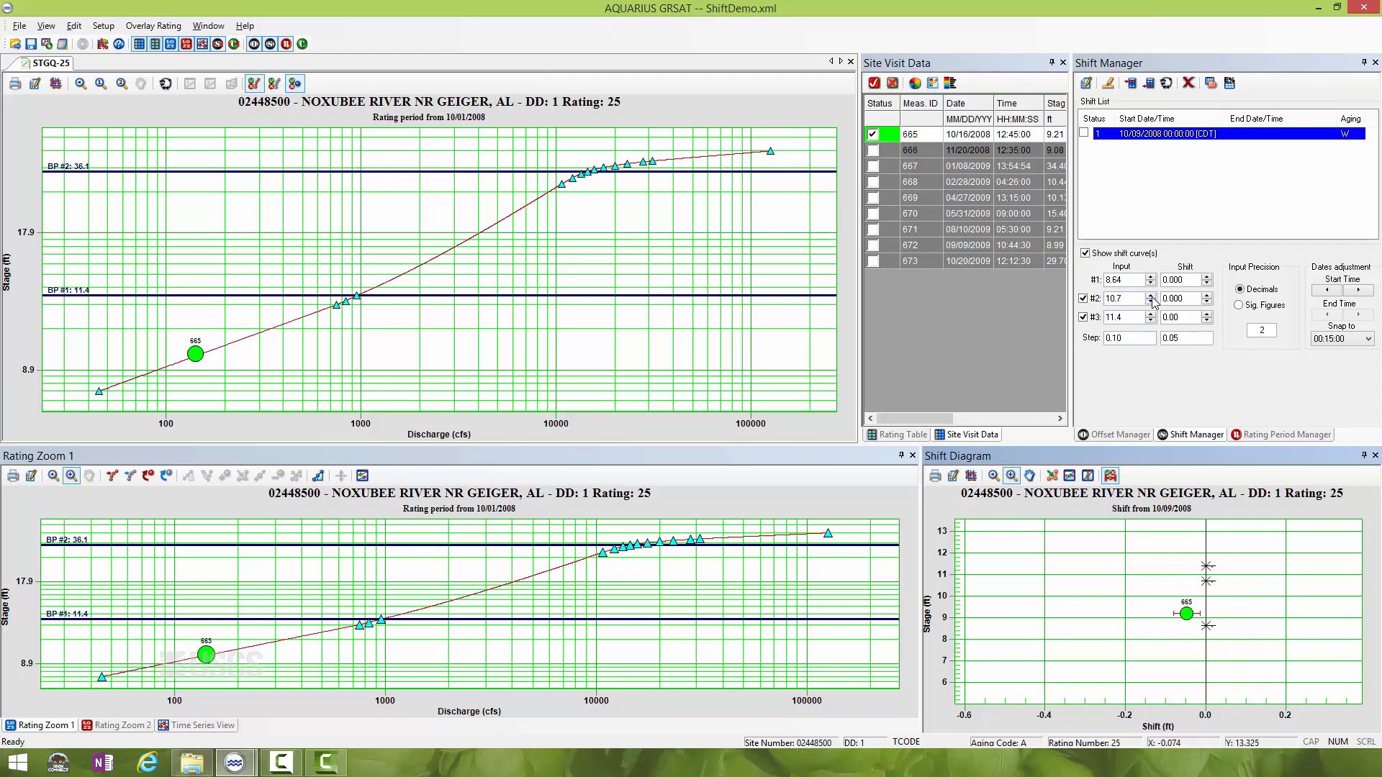
click(1167, 84)
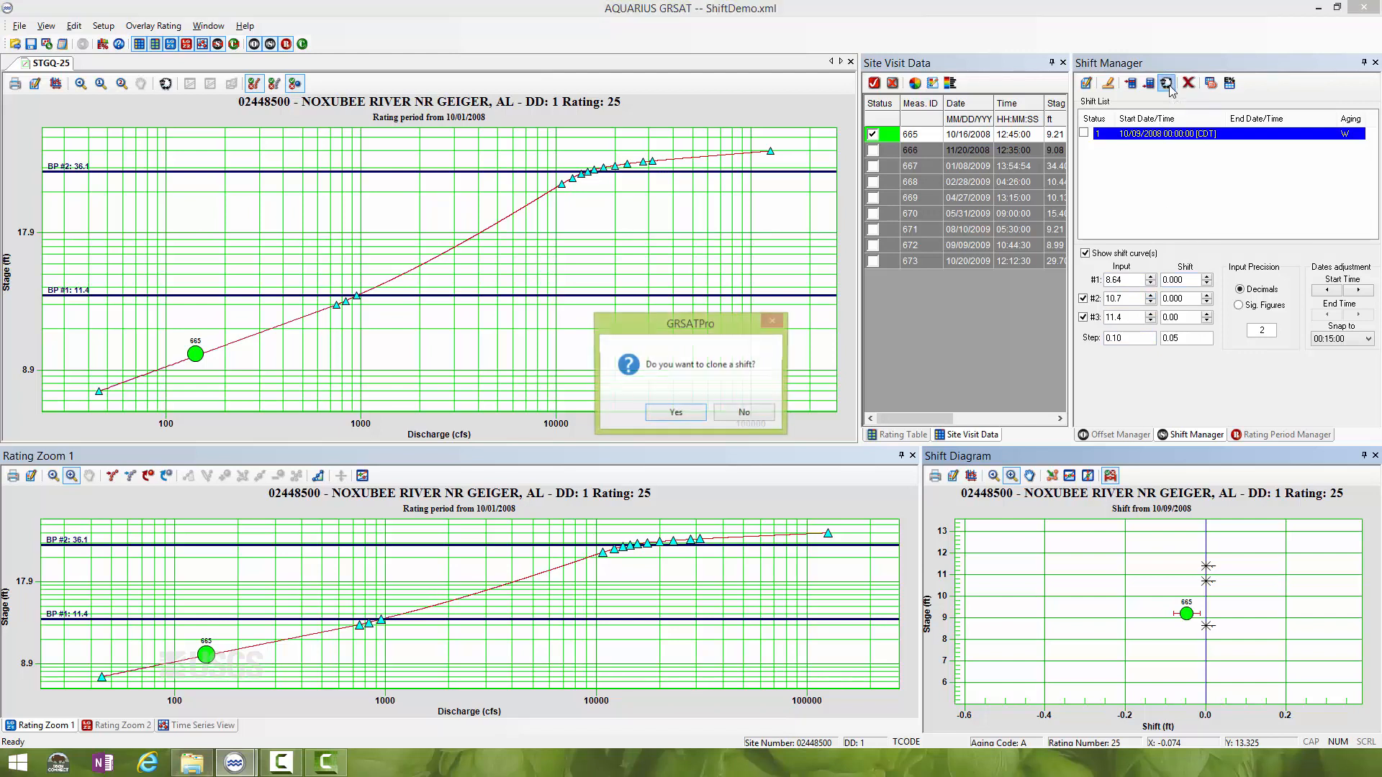
click(685, 413)
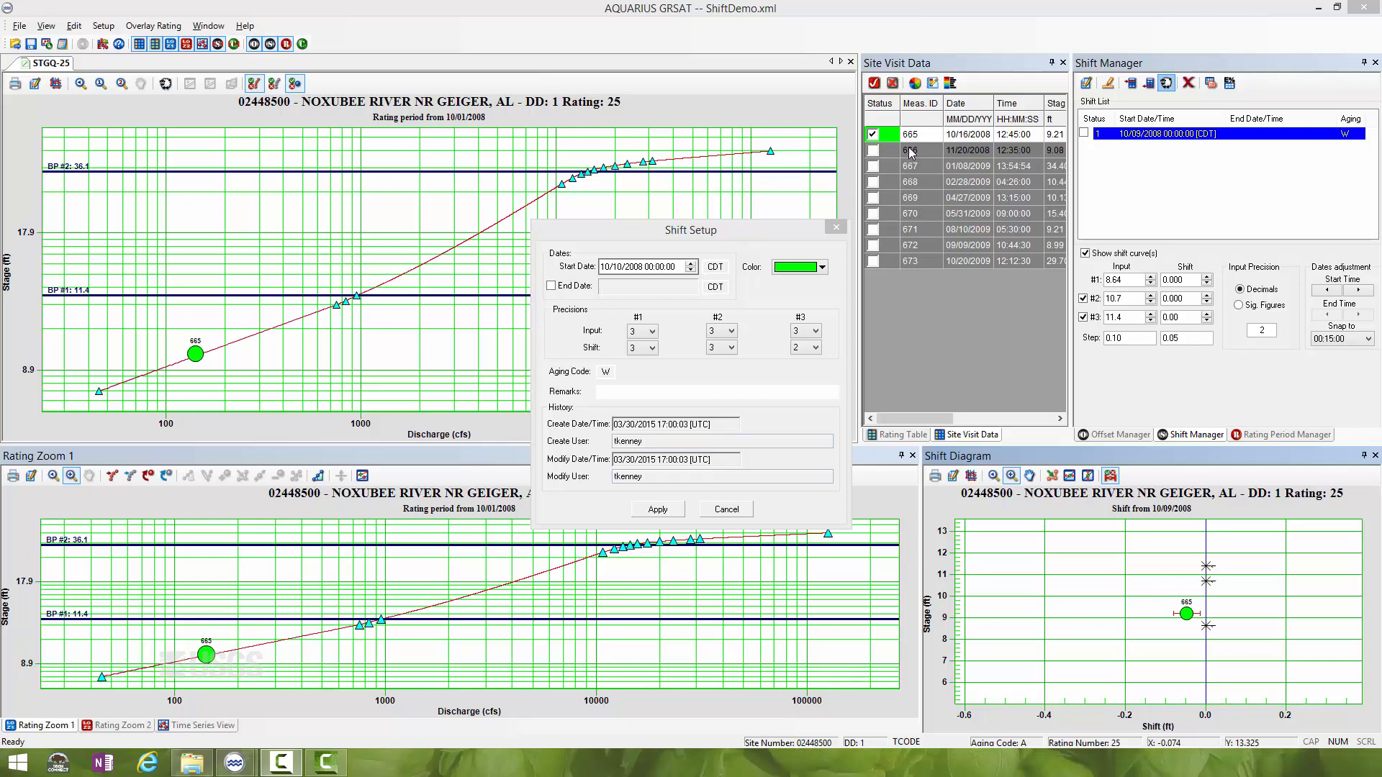
click(620, 271)
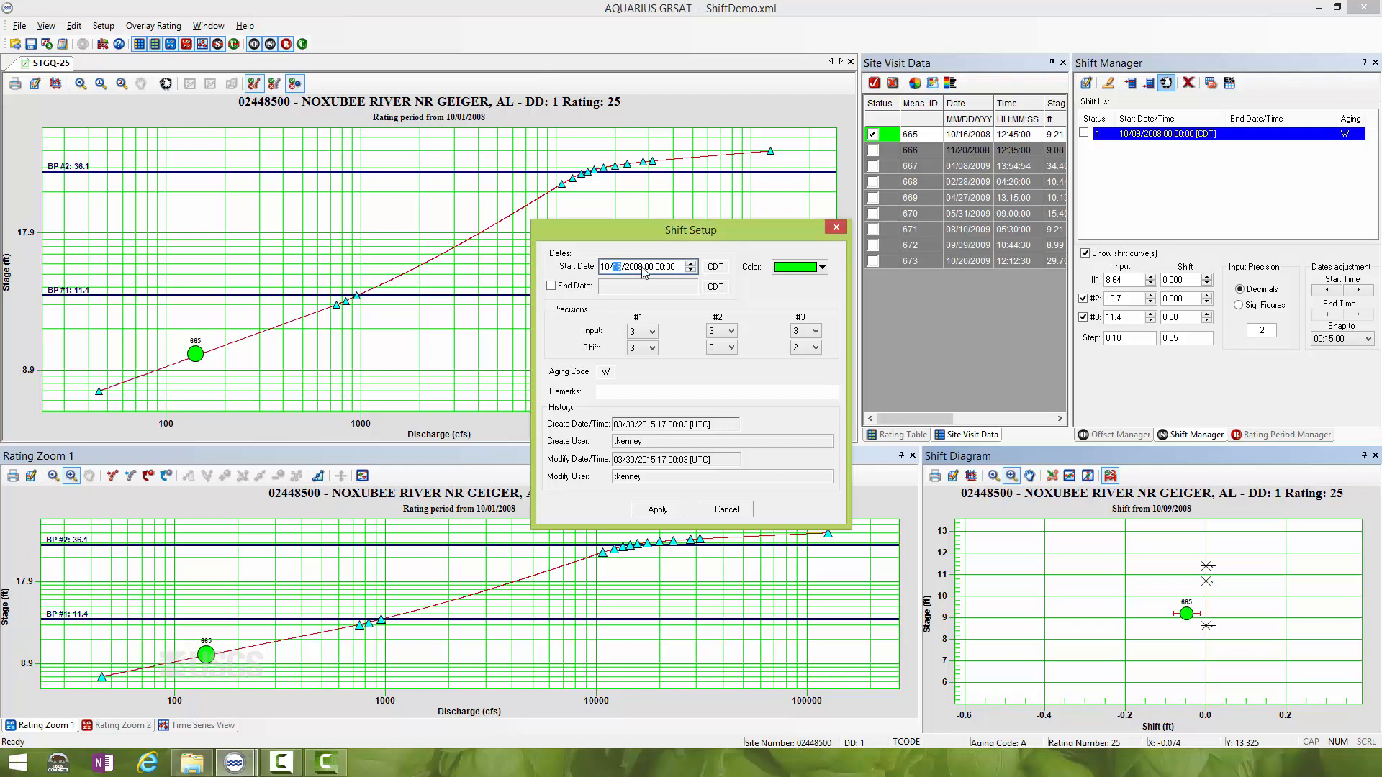
click(648, 267)
click(660, 266)
- Enter the remark "Measurement 665" for the cloned shift, colour it blue and apply the setup
click(626, 391)
text(Measurement 665)
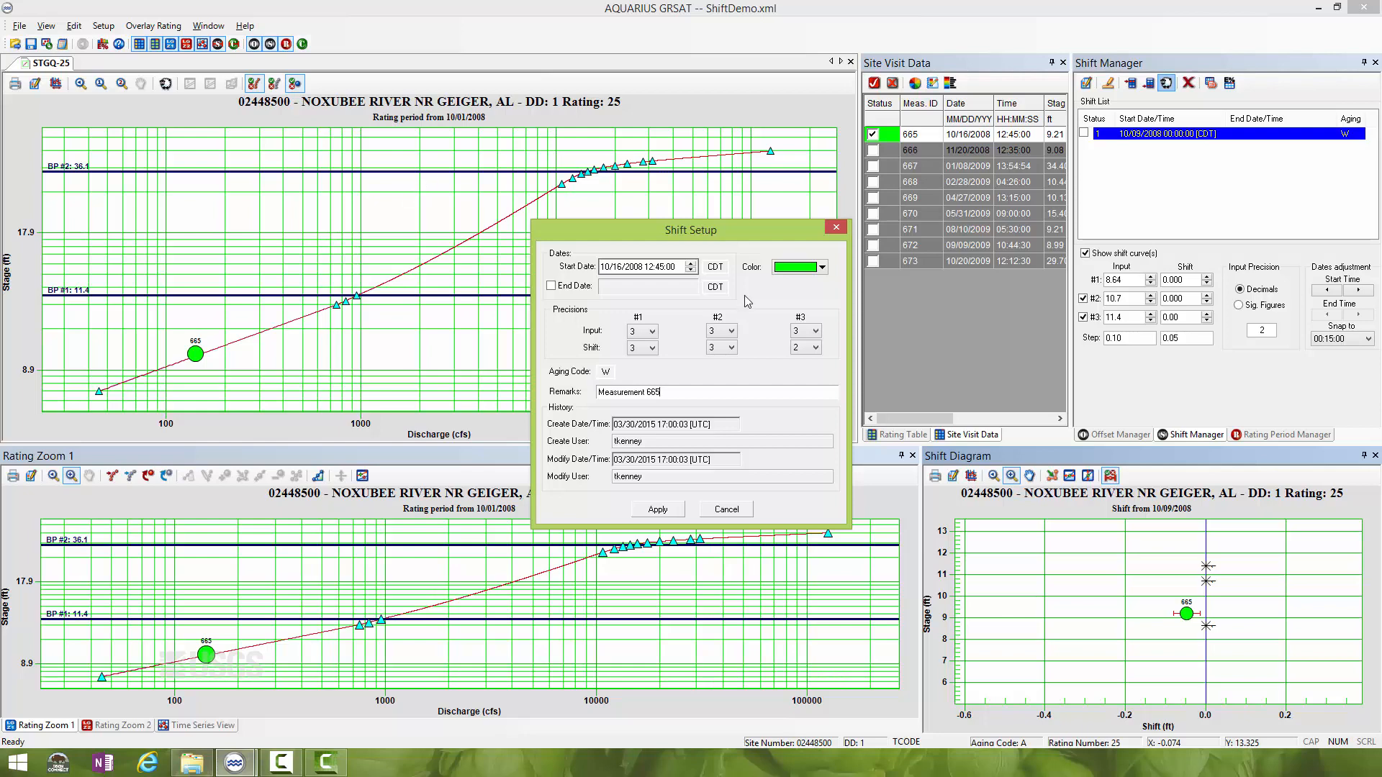
click(823, 268)
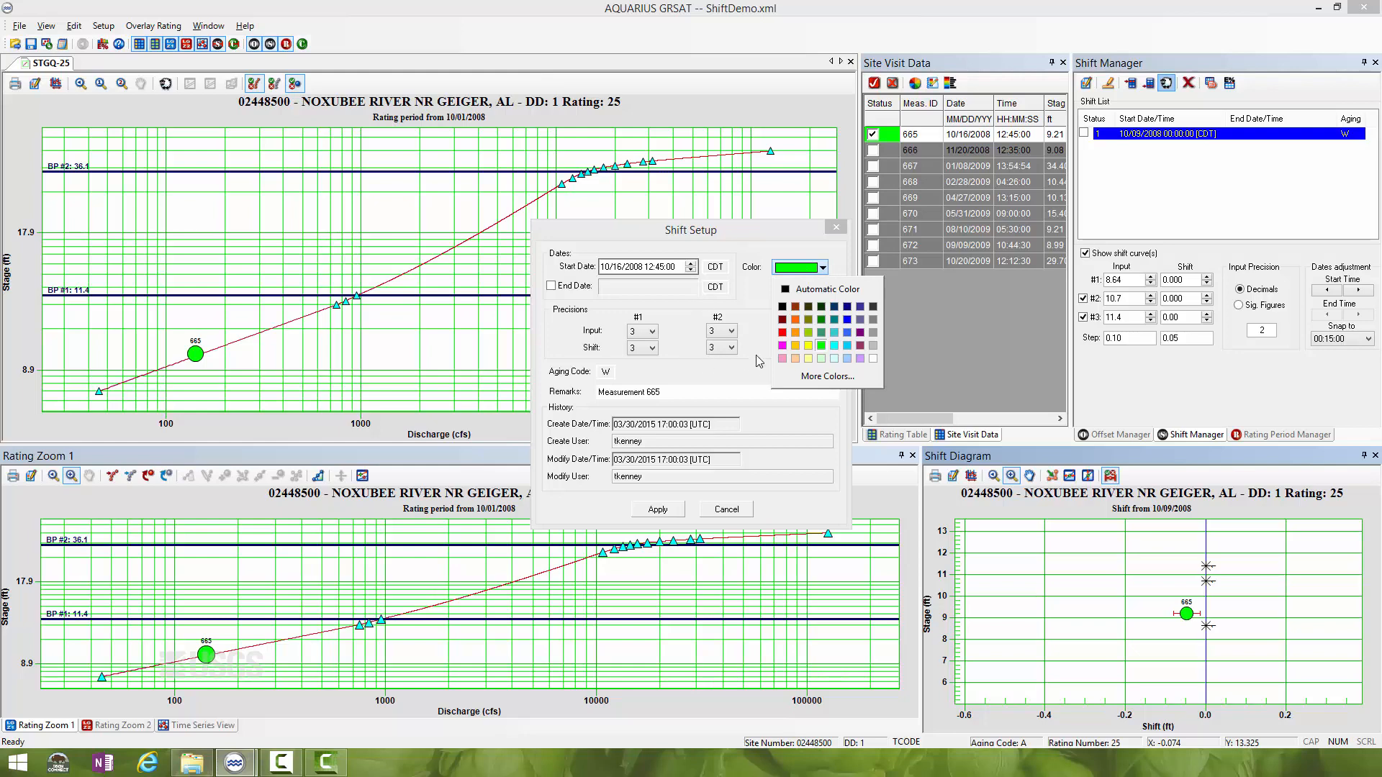
click(847, 320)
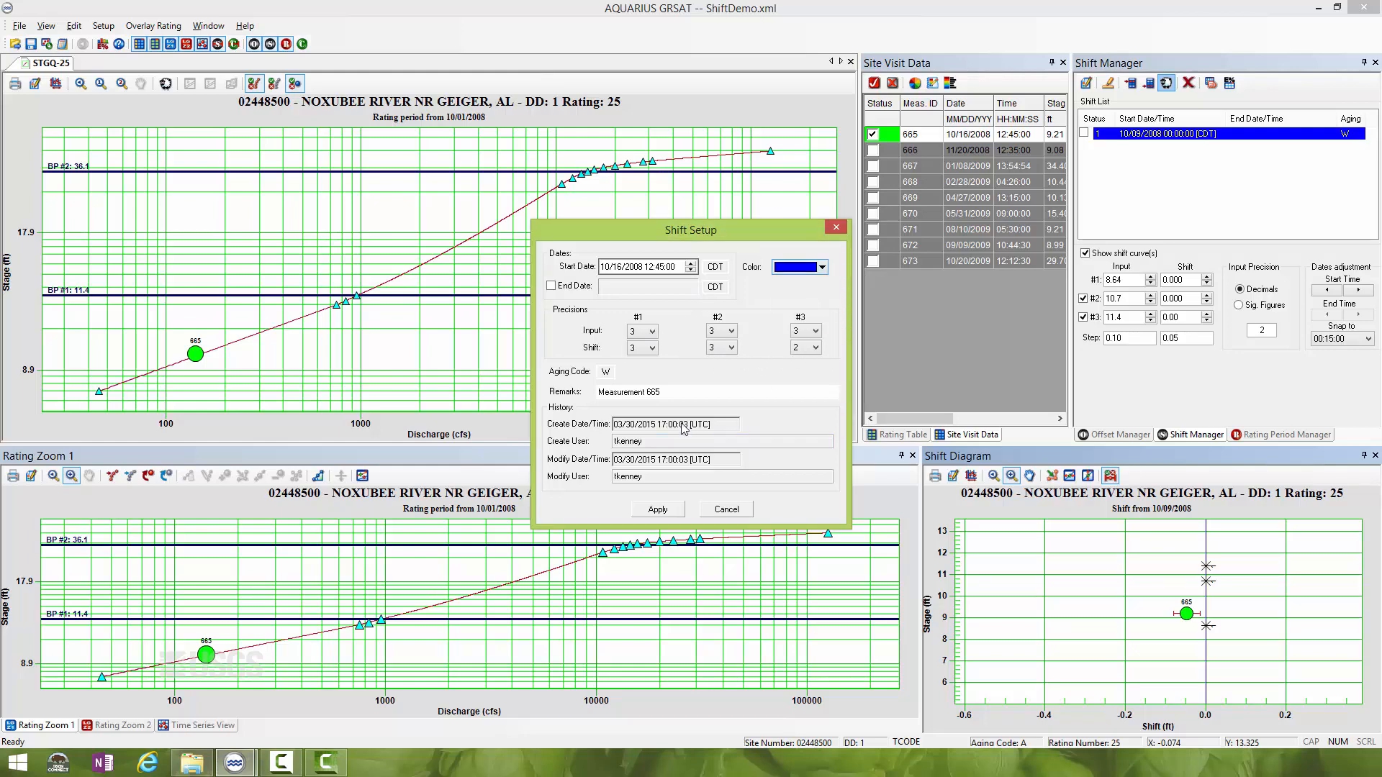
click(658, 509)
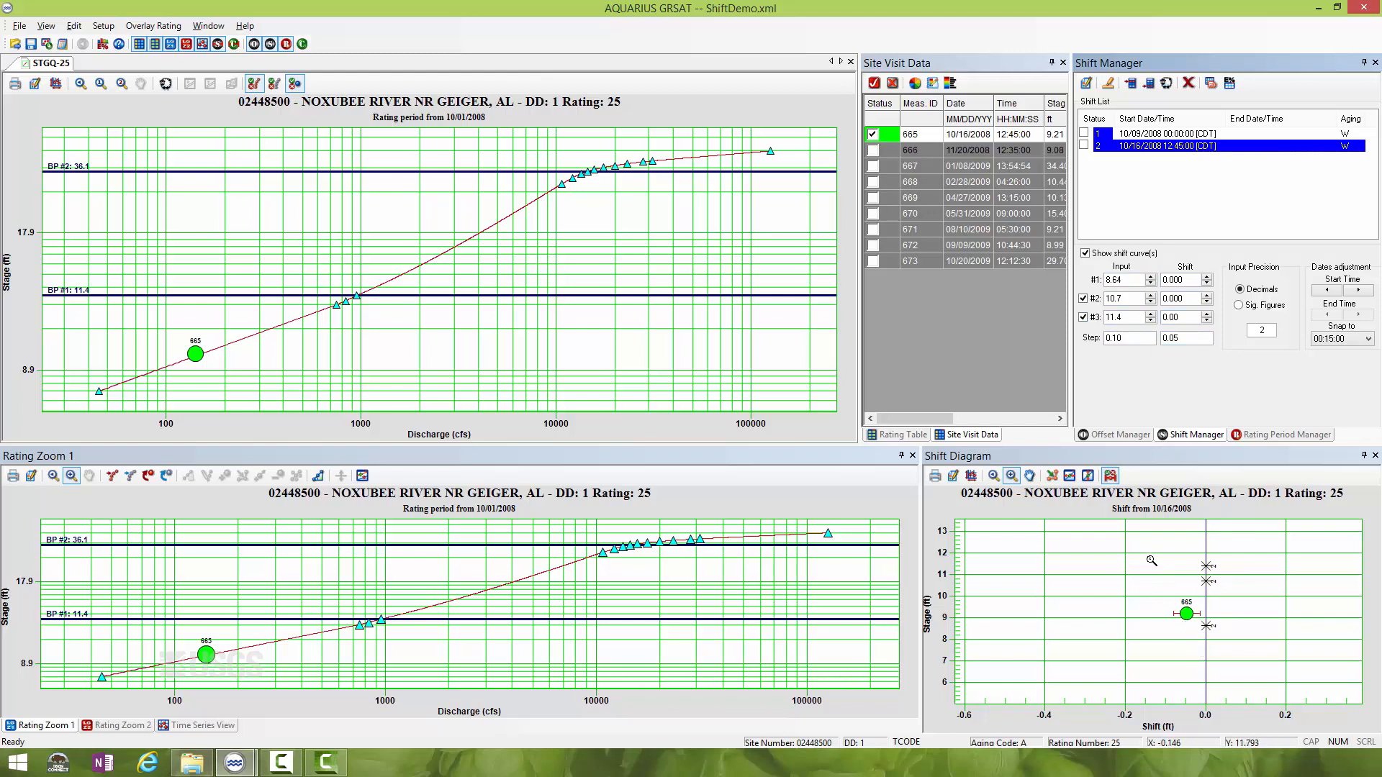
- Set the shift step to 0.01 and lower the first point's shift to -0.050 for the 10/16/2008 shift
drag(1117, 545, 1300, 690)
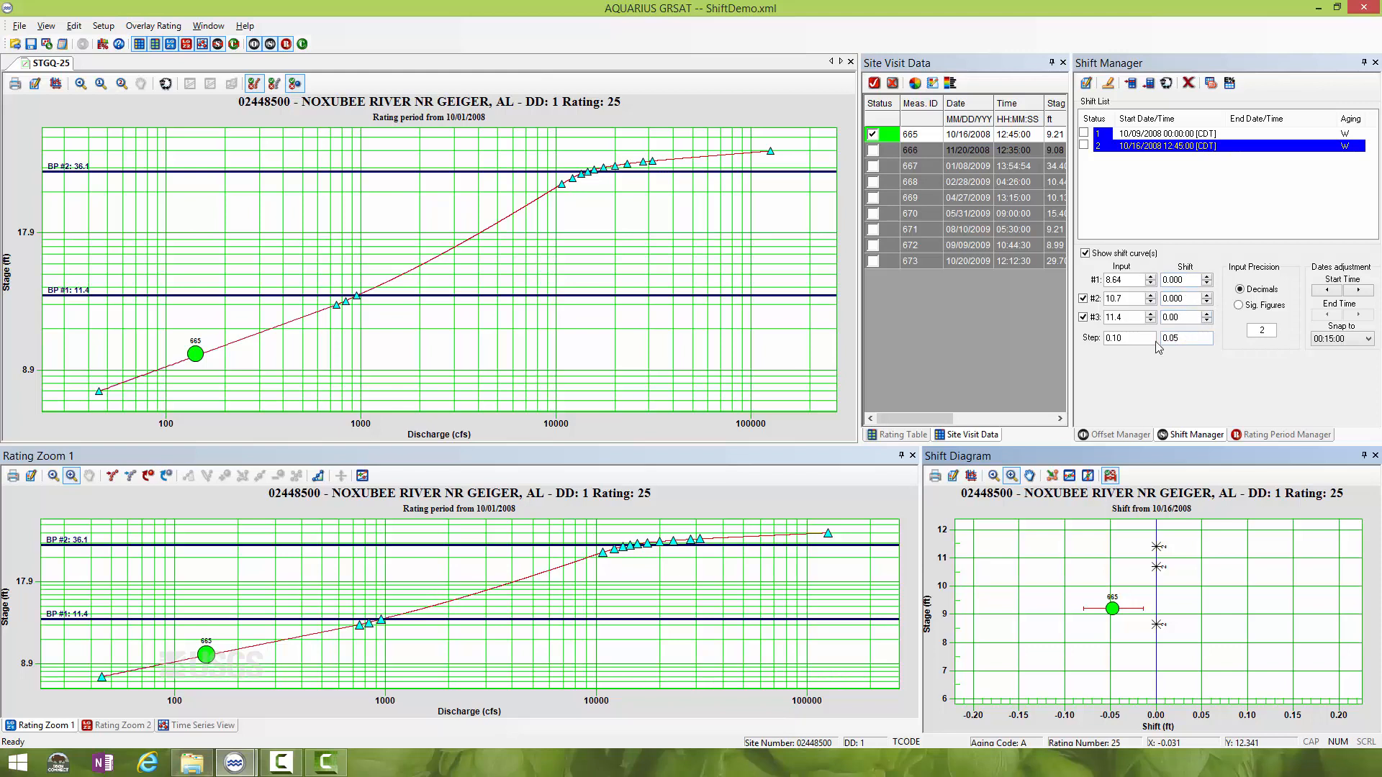
click(1185, 338)
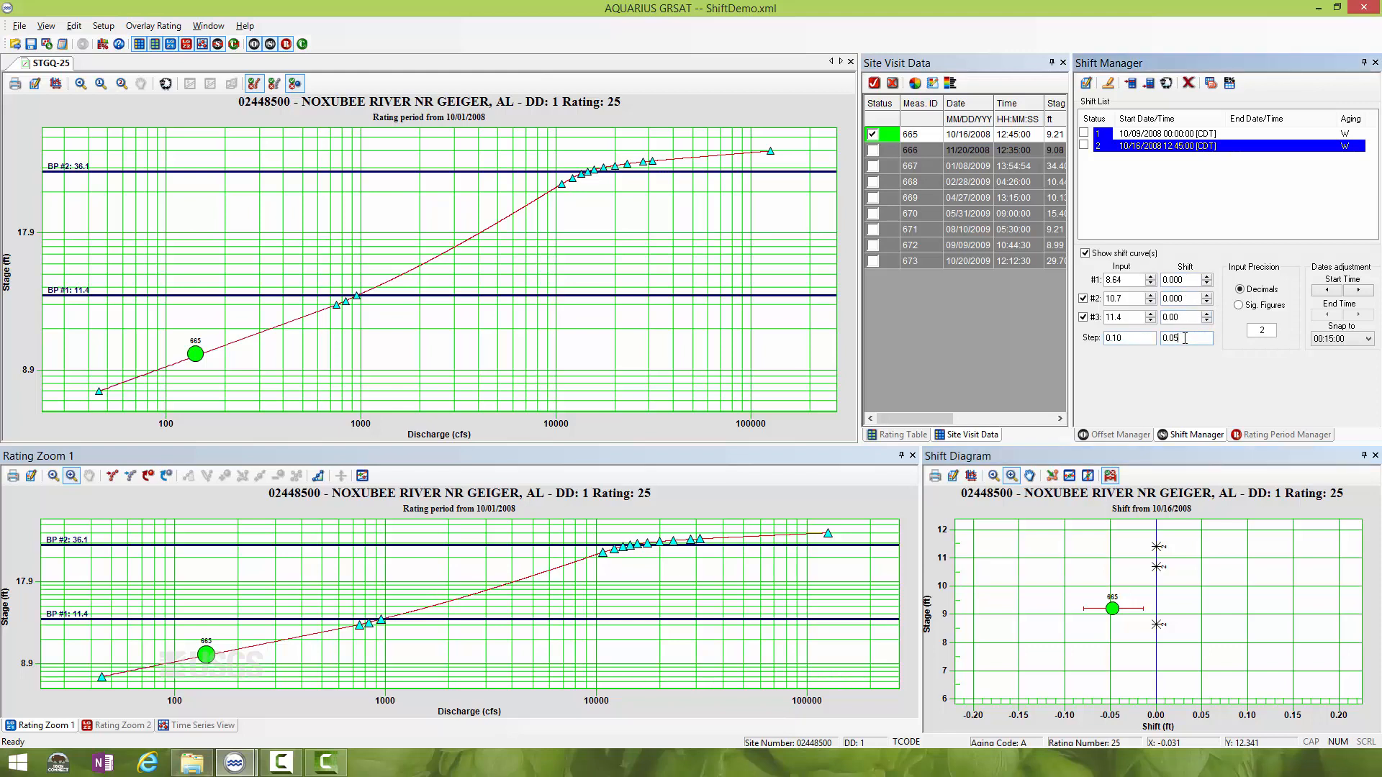
click(1207, 283)
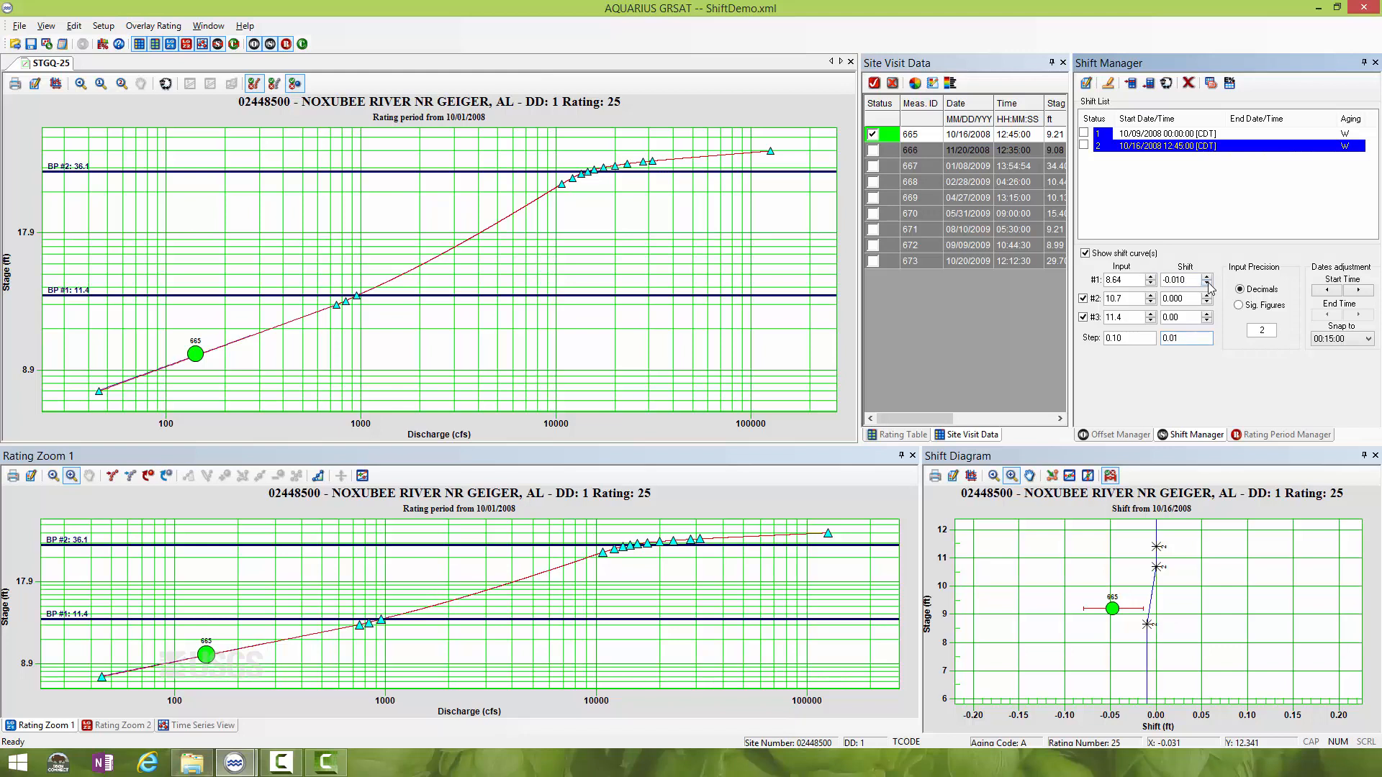
click(1207, 283)
click(1207, 283)
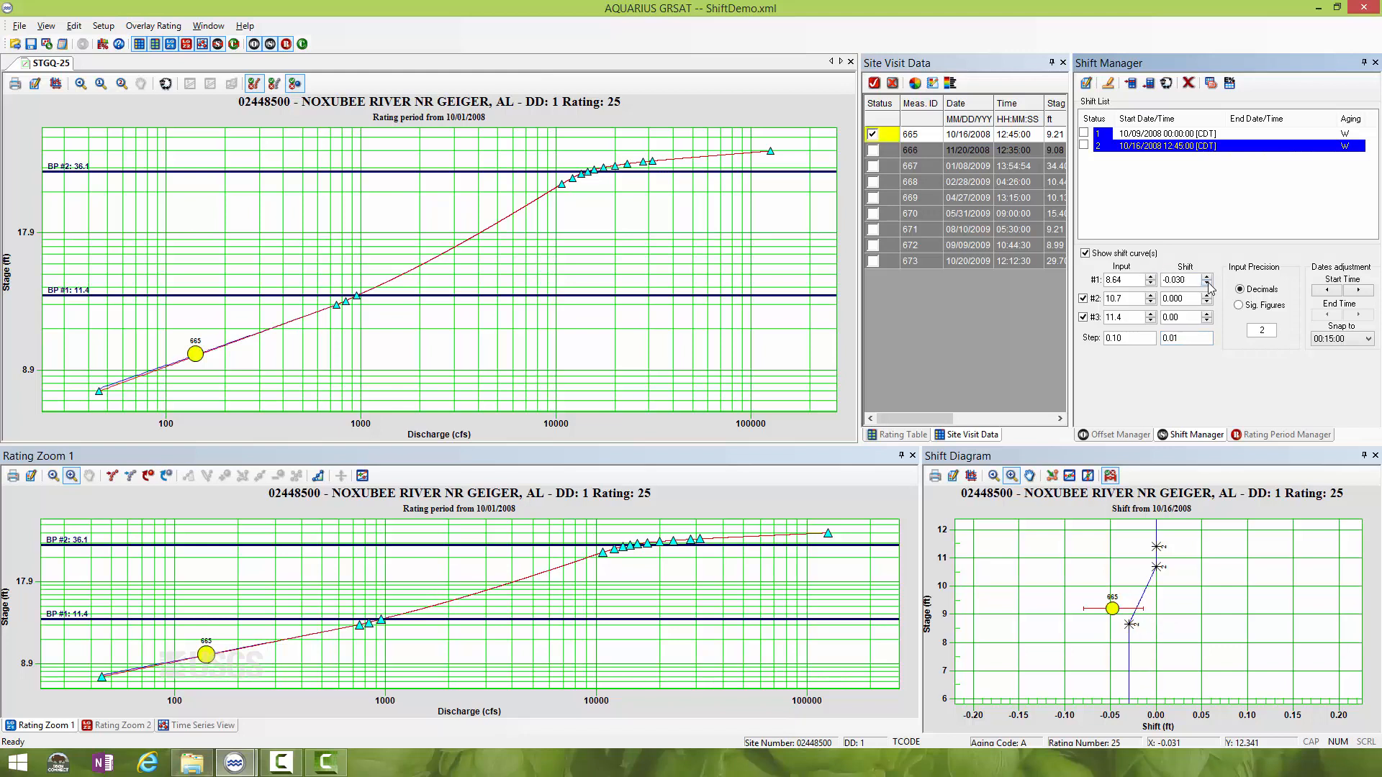
click(1207, 283)
click(1207, 283)
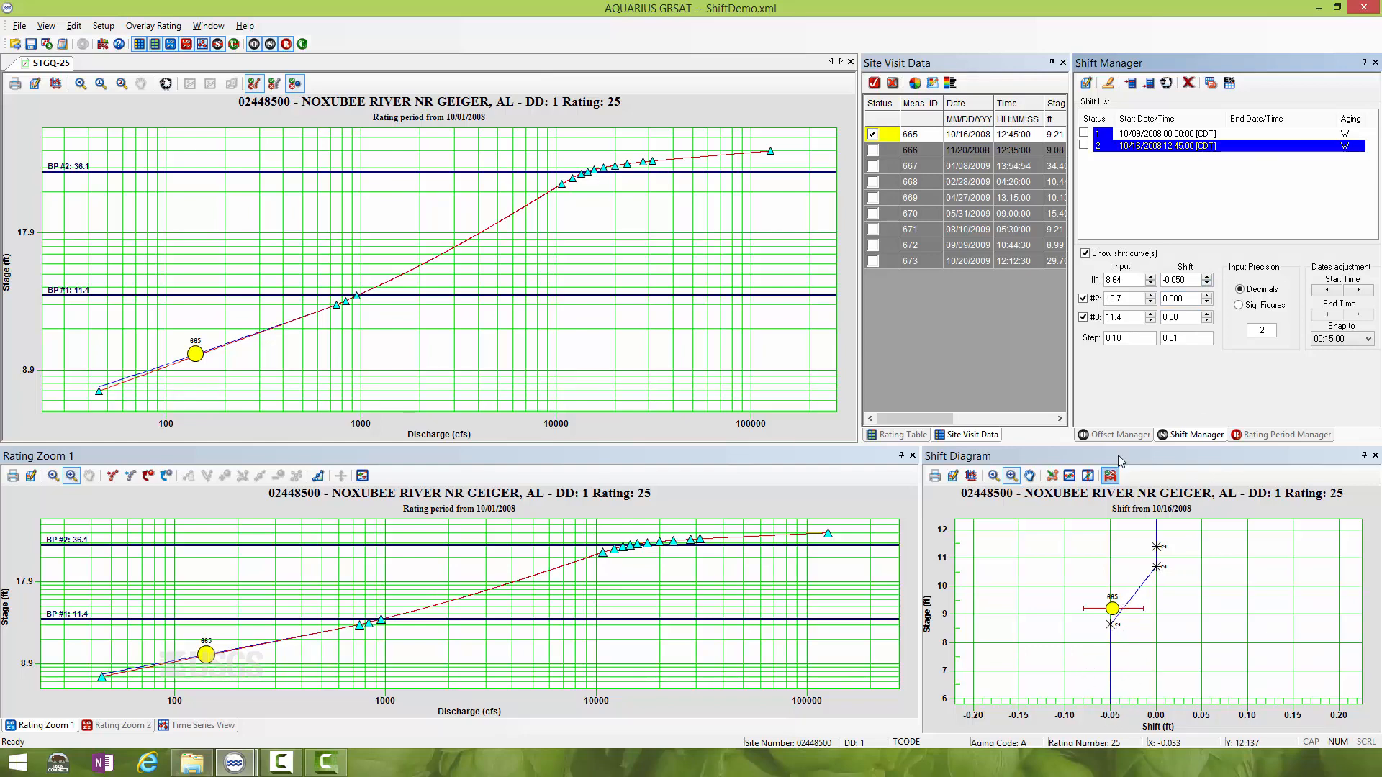
- Lower the second point's shift to -0.050 for the 10/16/2008 shift
click(1207, 302)
click(1207, 302)
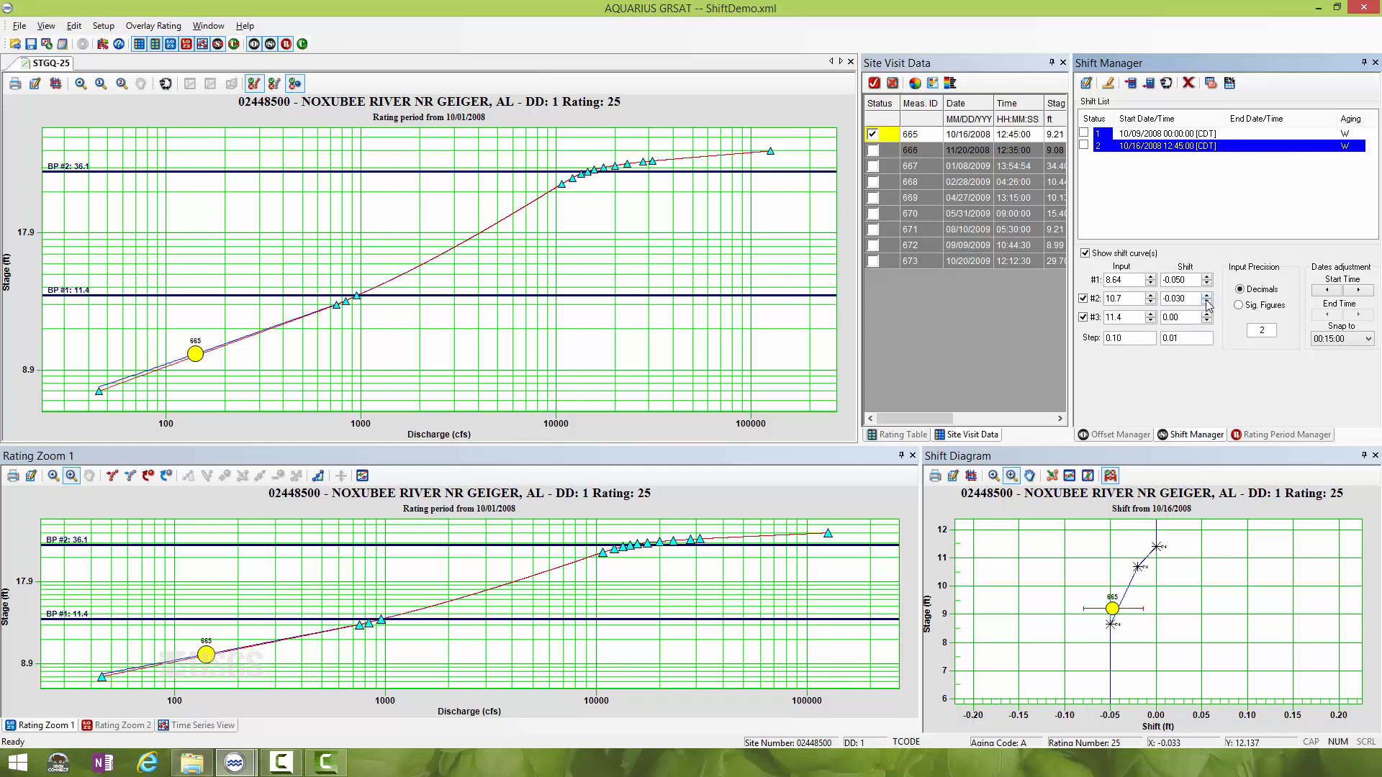
click(1207, 303)
click(1208, 302)
click(1207, 302)
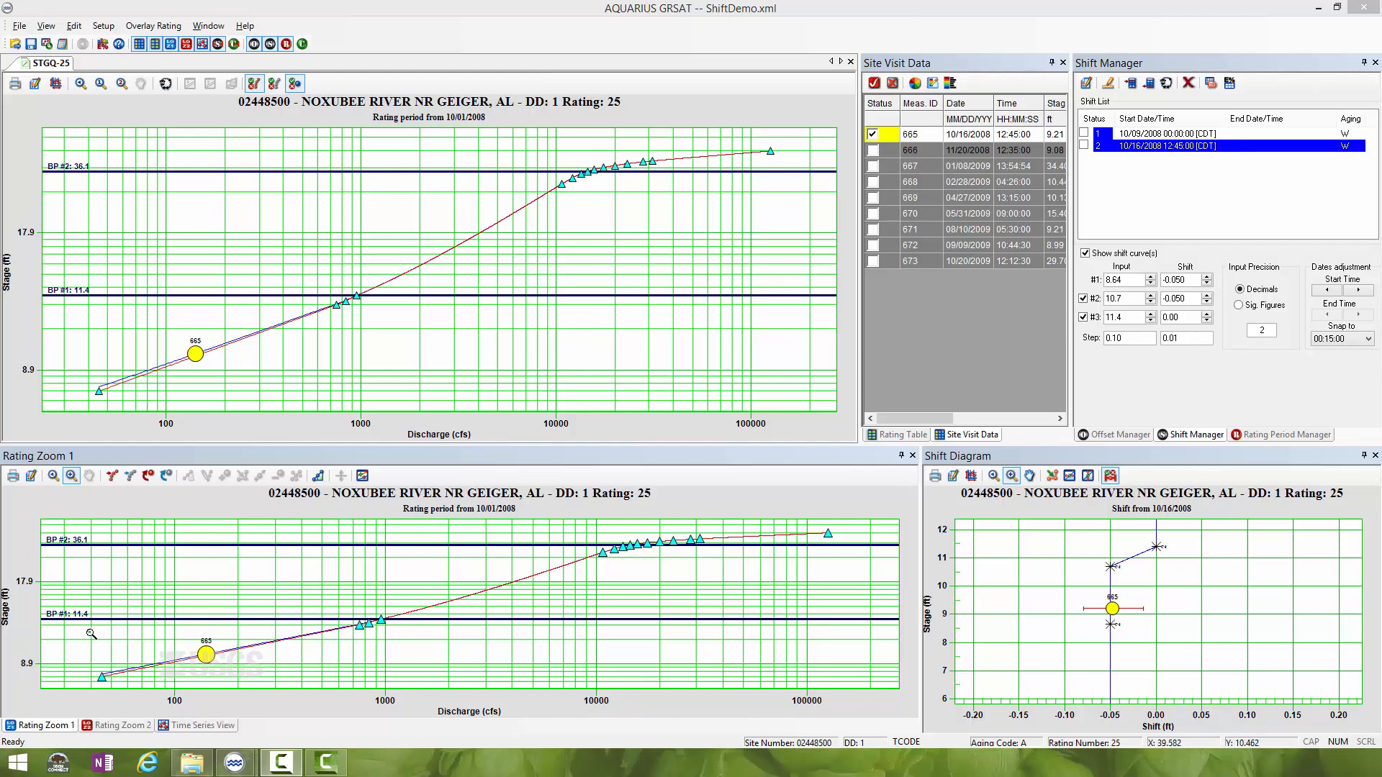
- Examine the shifted curve against the base rating around measurement 665 and where they merge below breakpoint 11.4
drag(96, 620, 399, 687)
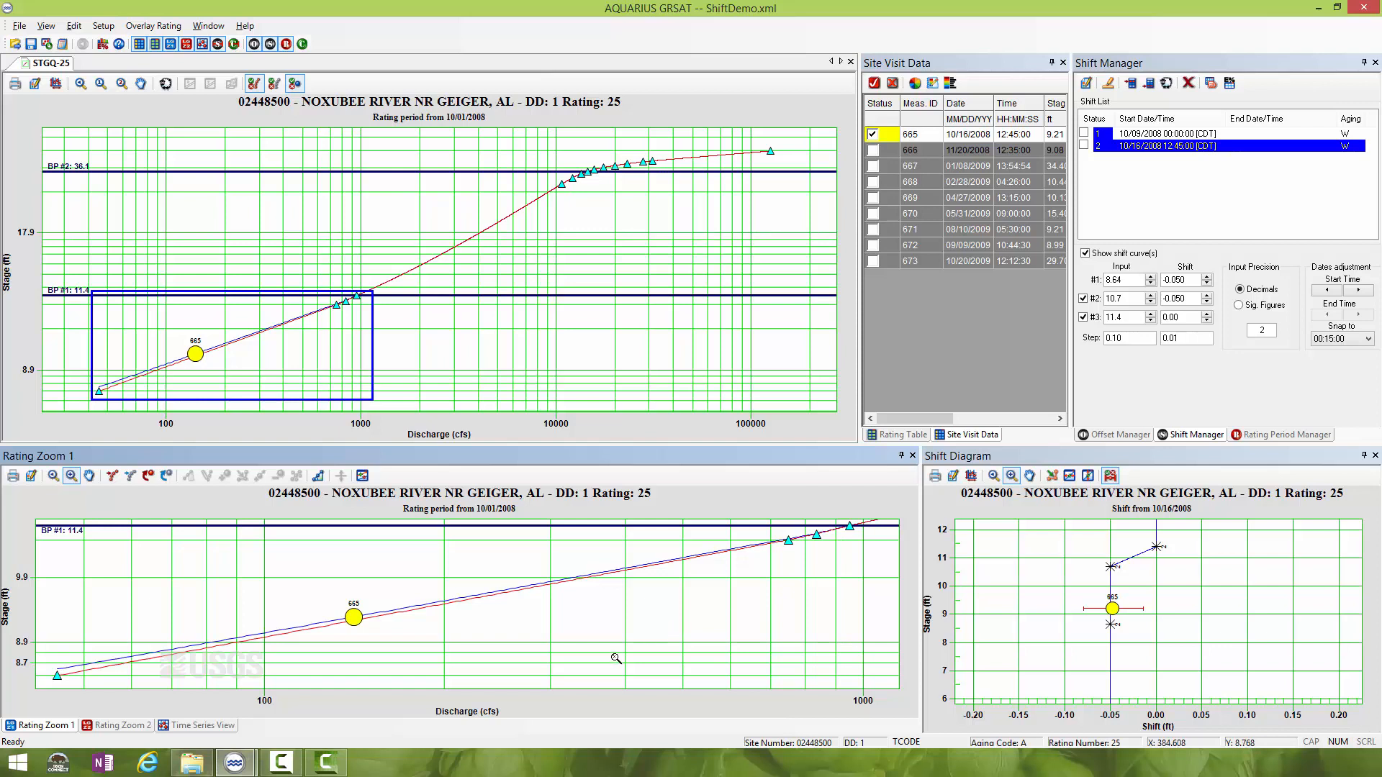
drag(613, 653, 901, 472)
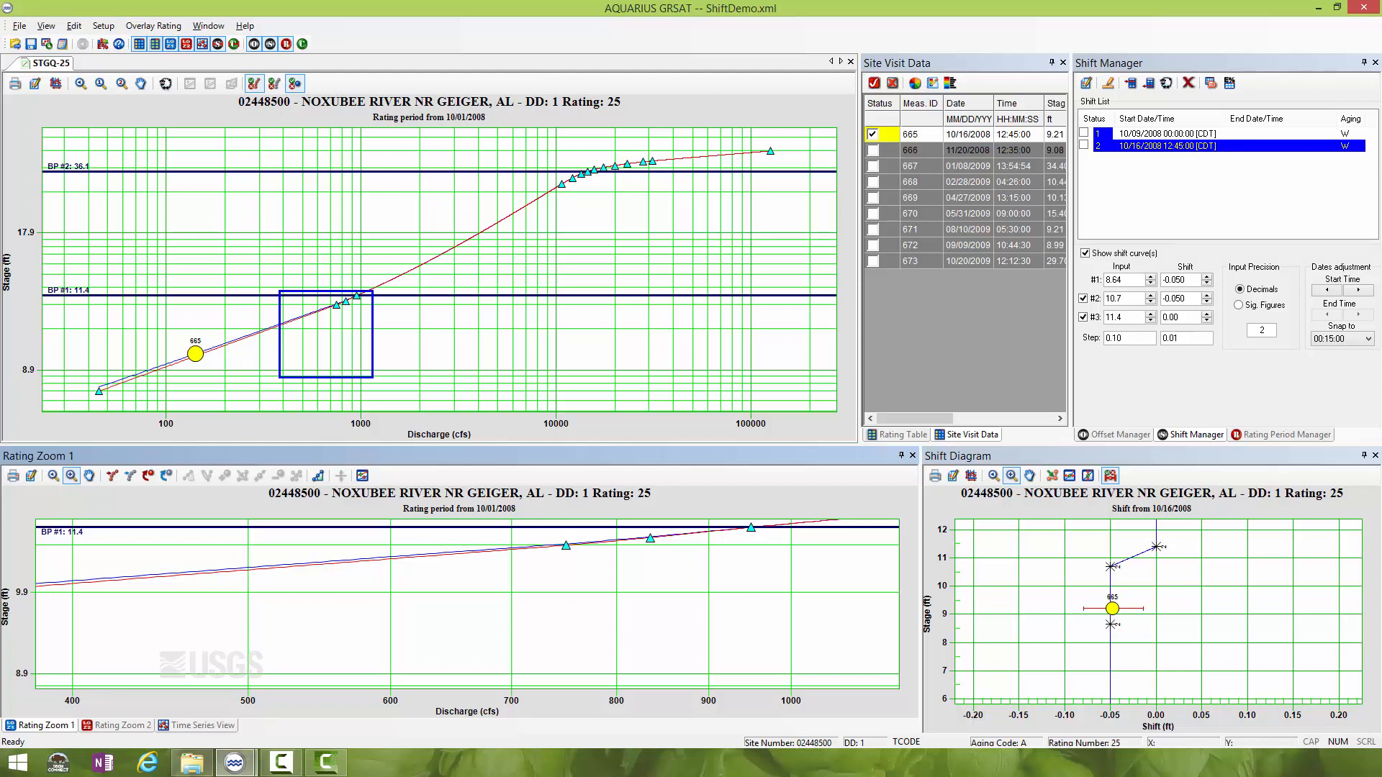
key(F10)
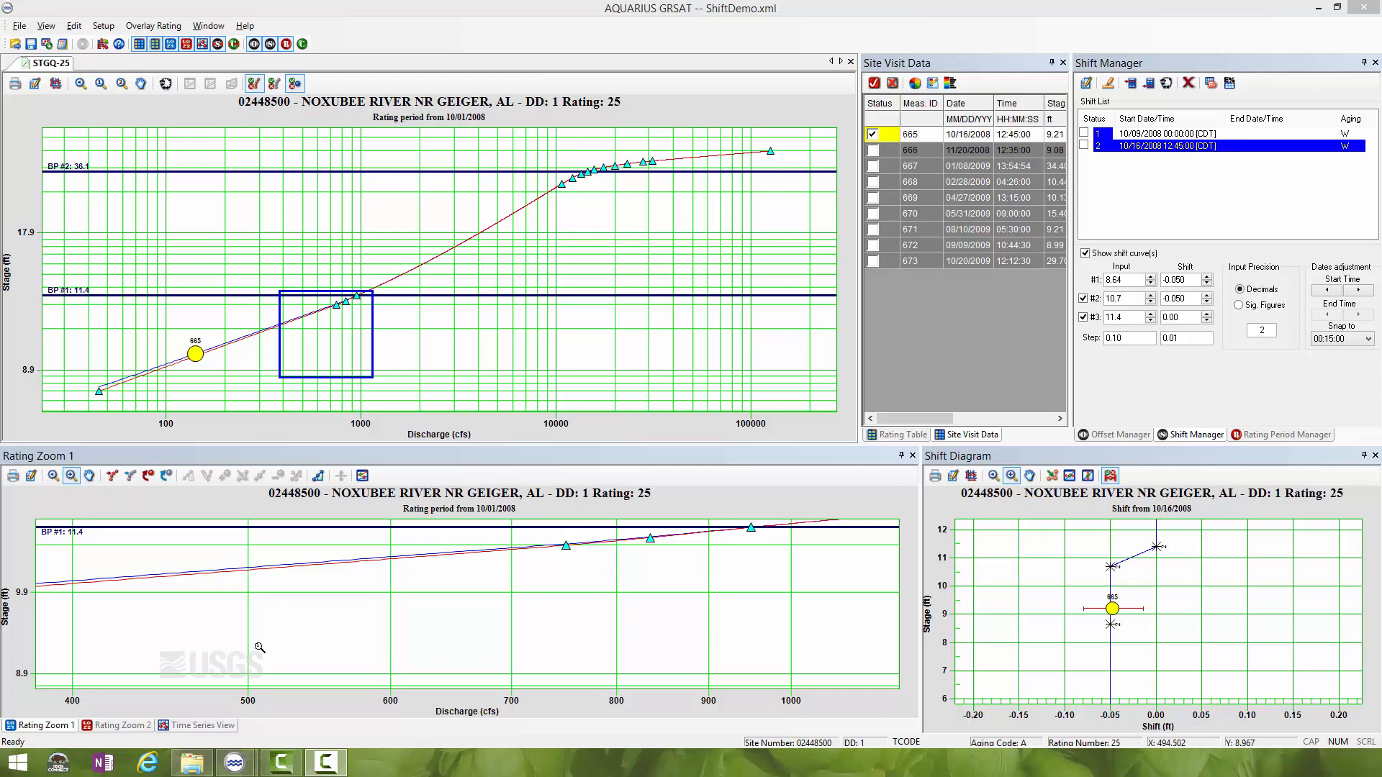
- Show the time series and examine the first half of October 2008, covering both shifts and measurement 665
click(203, 725)
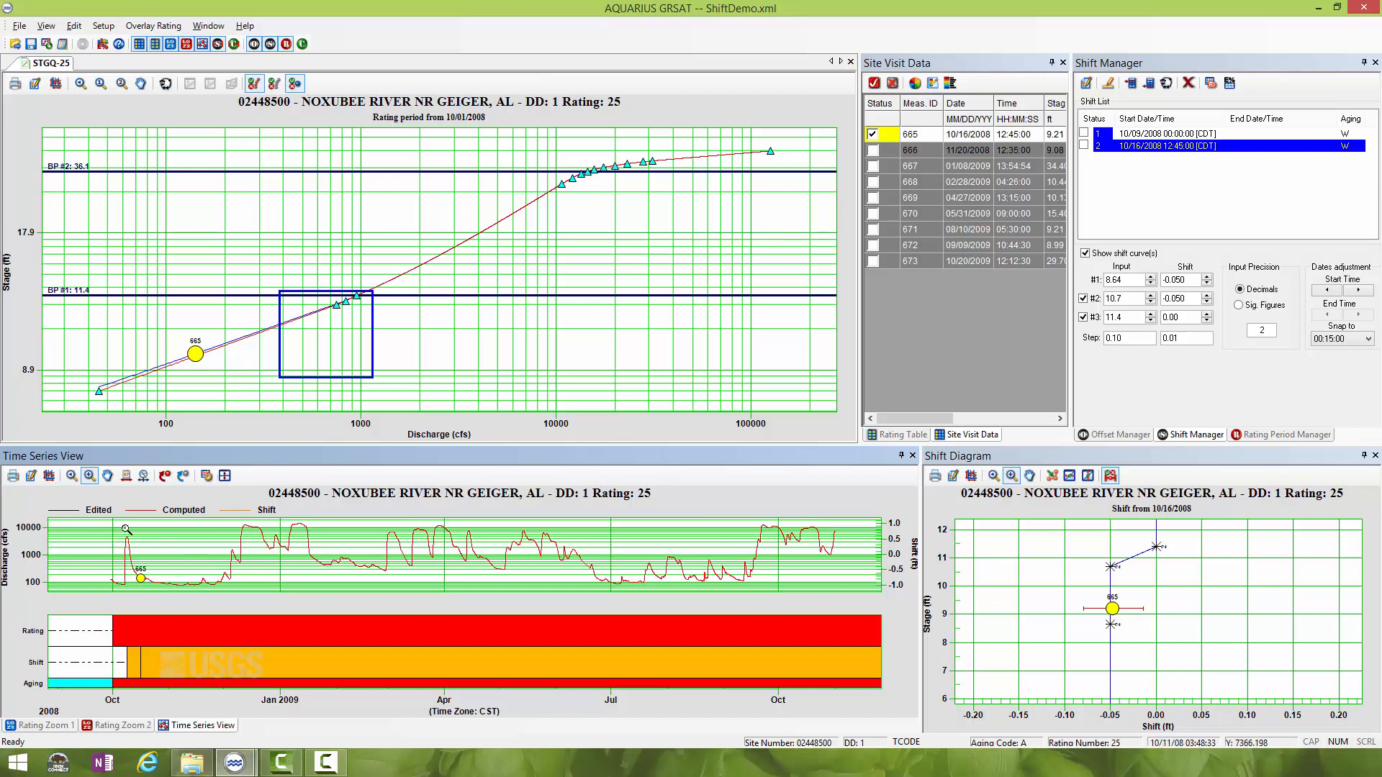
click(92, 477)
drag(108, 523, 153, 607)
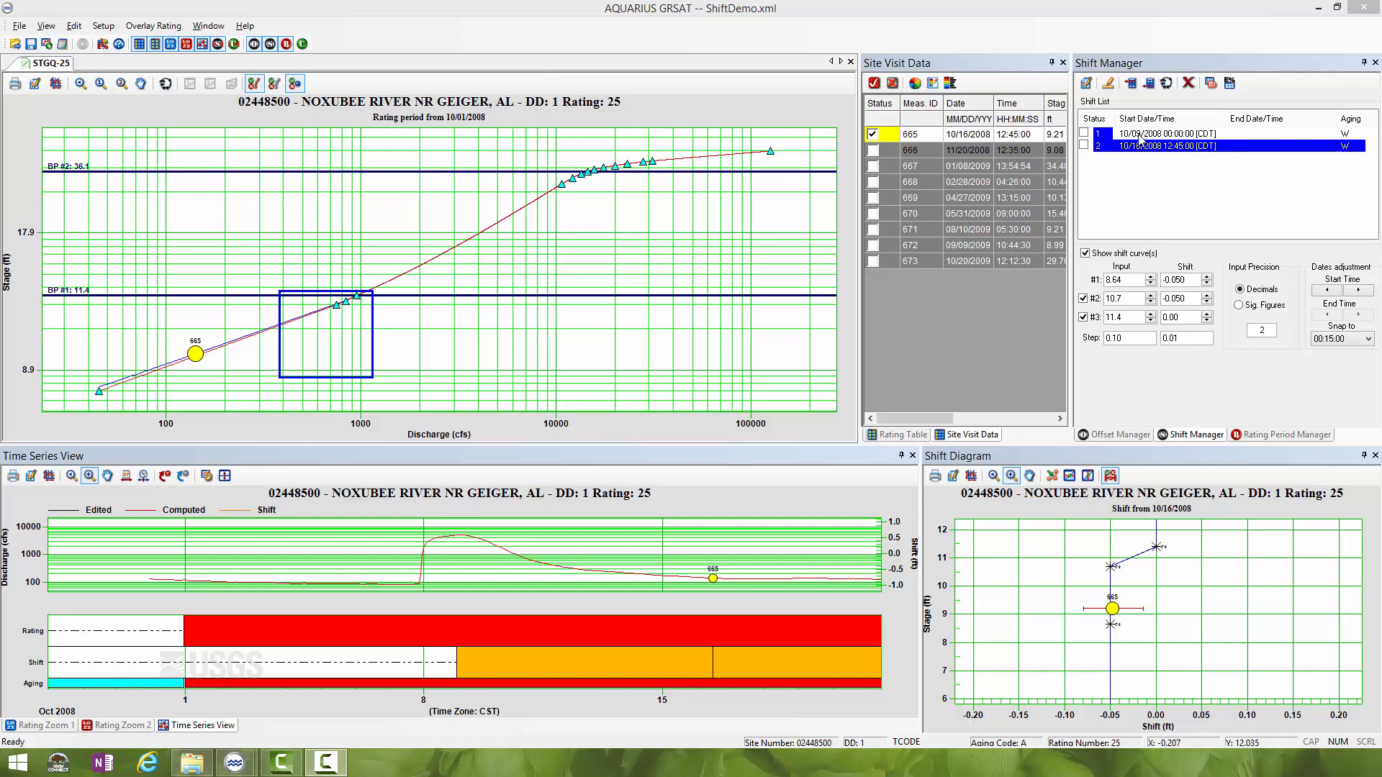
- Give the 10/09/2008 shift an end date of 10/15/2008 00:00:00 and apply it
click(1139, 135)
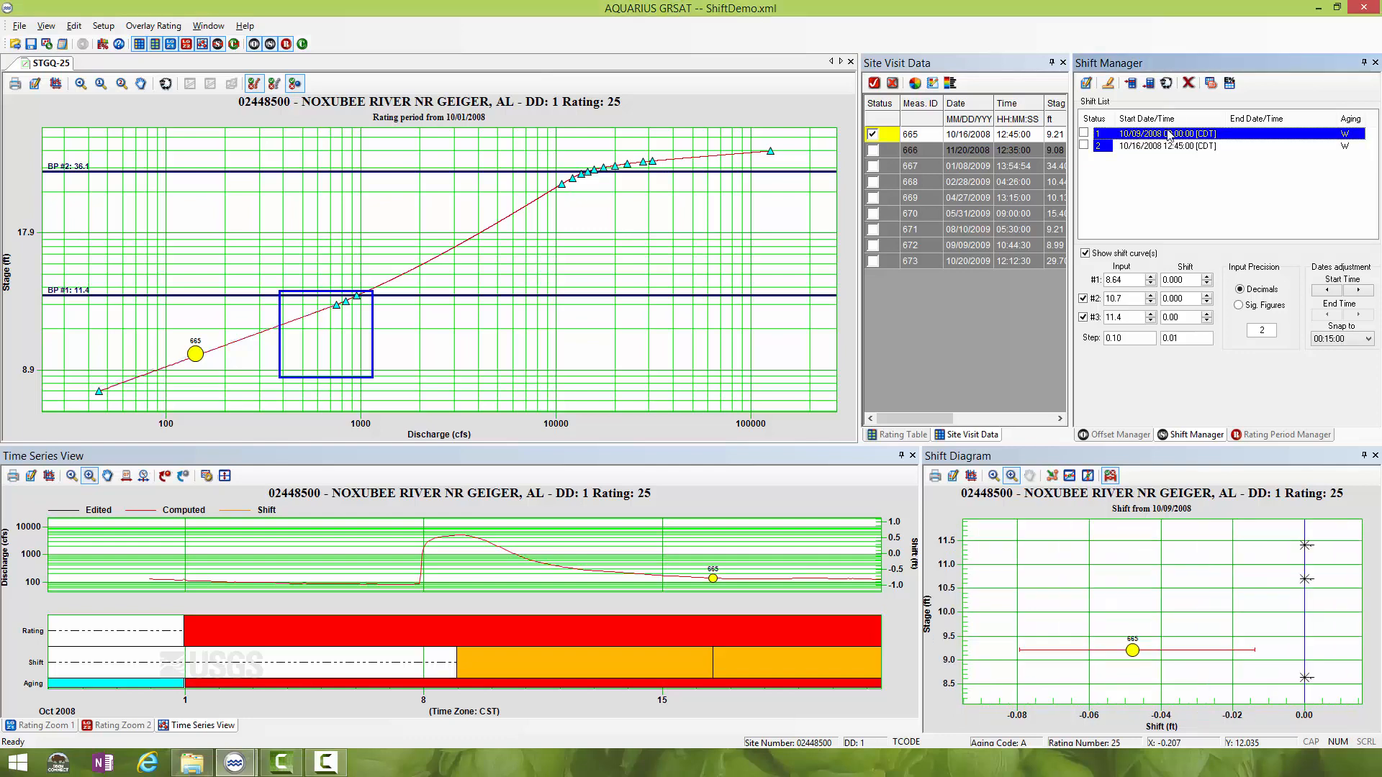
double_click(1167, 136)
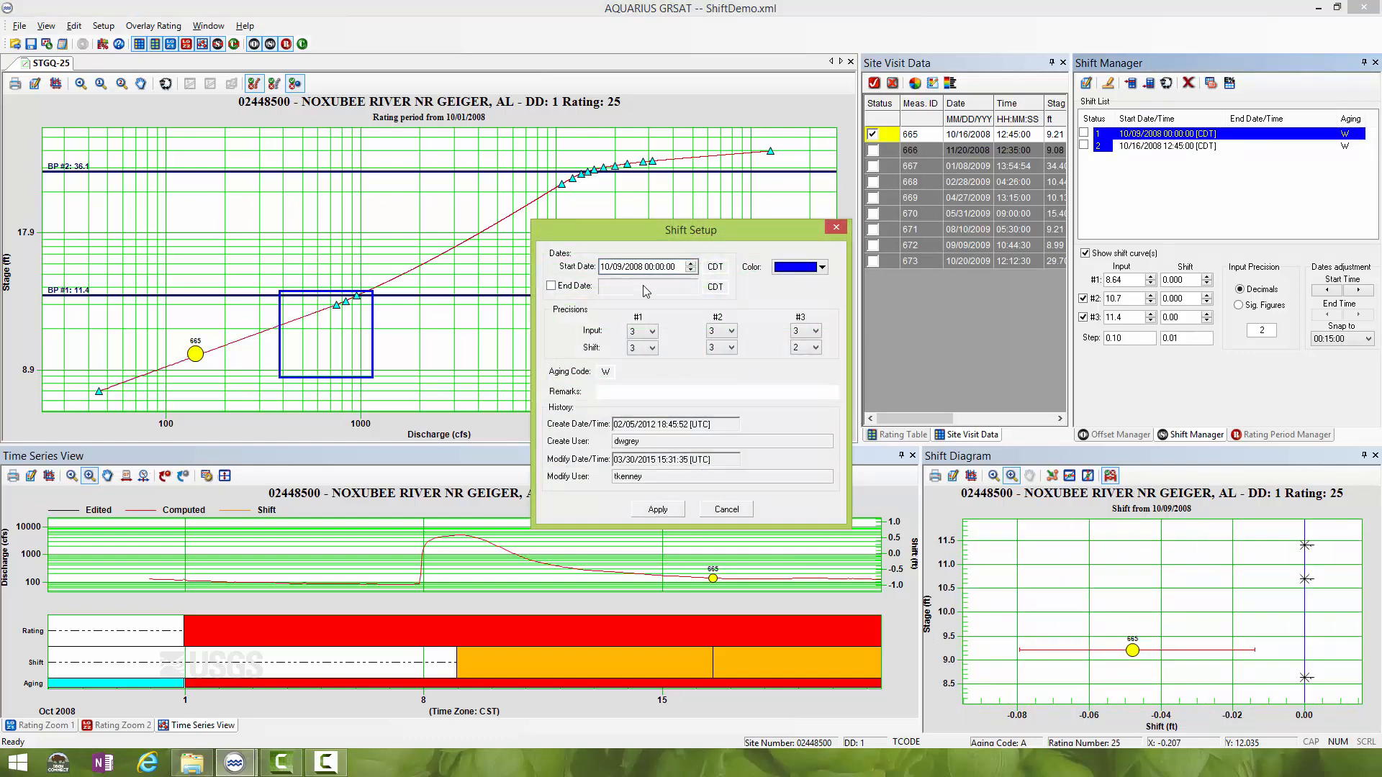
click(551, 286)
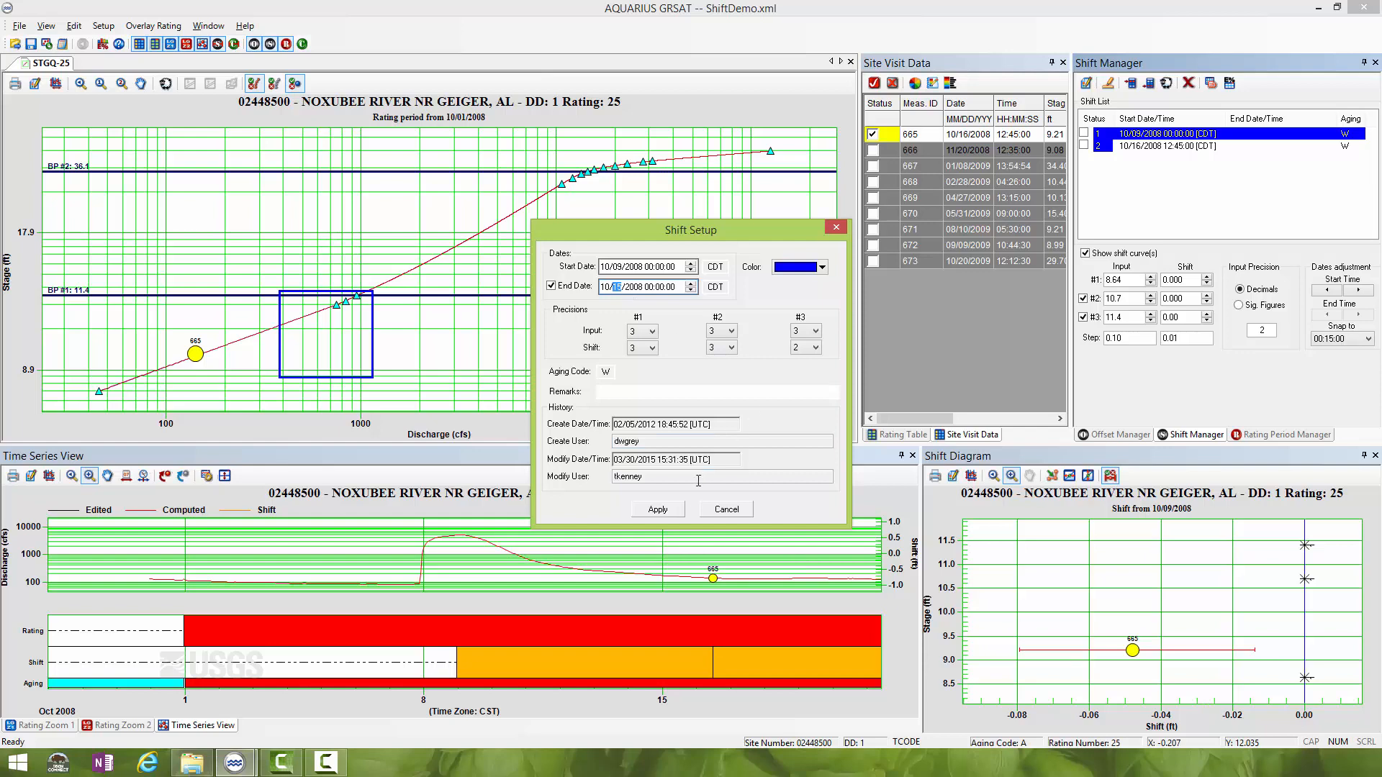
click(678, 509)
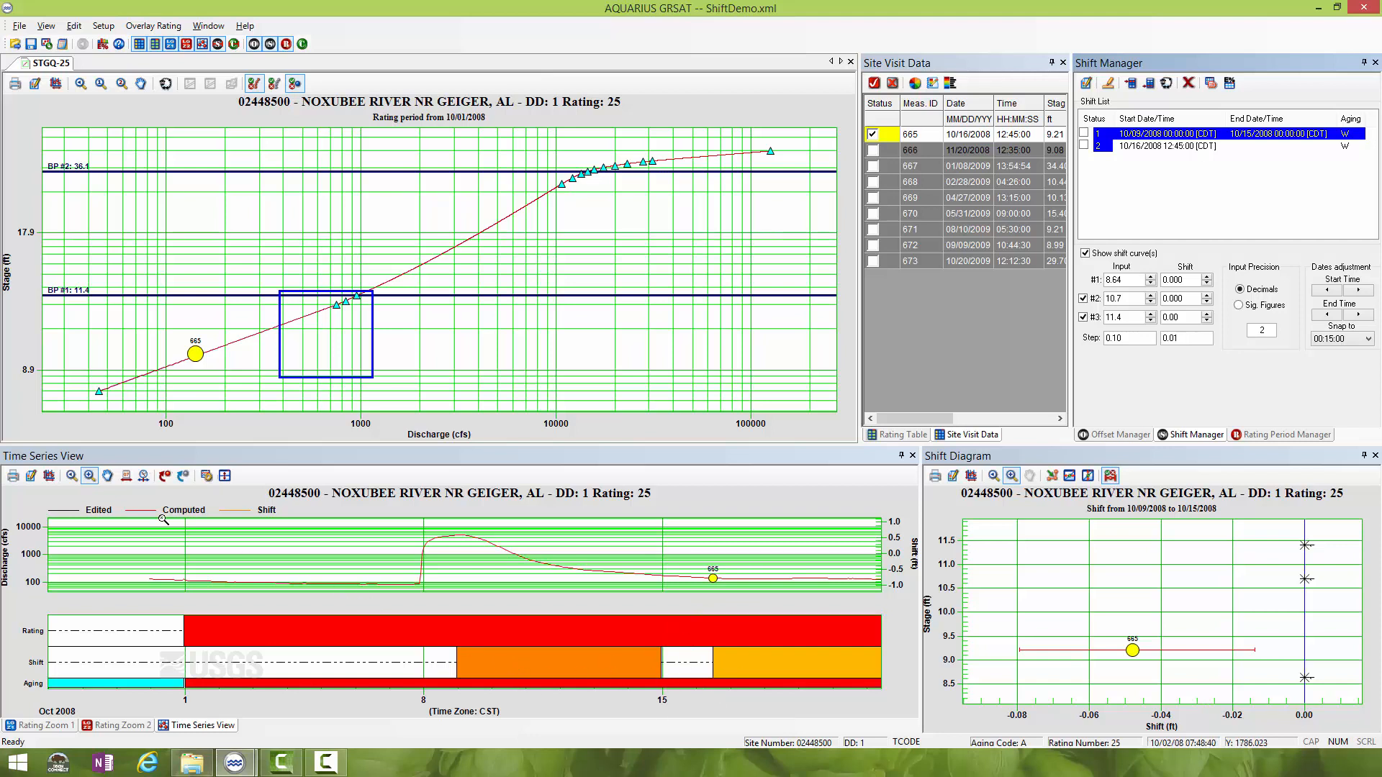
- Adjust the first shift's start graphically in the time series to 10/09/2008 02:00:00
click(126, 476)
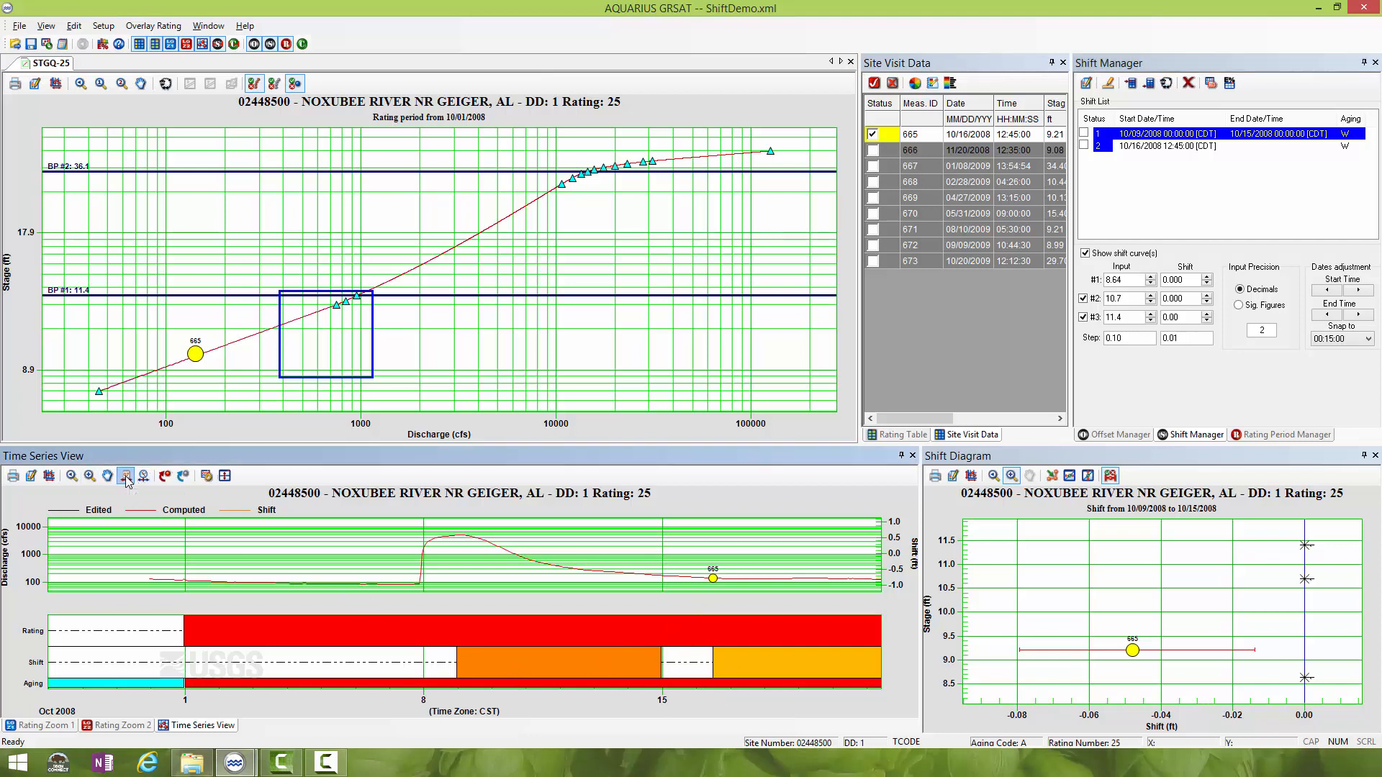
click(541, 663)
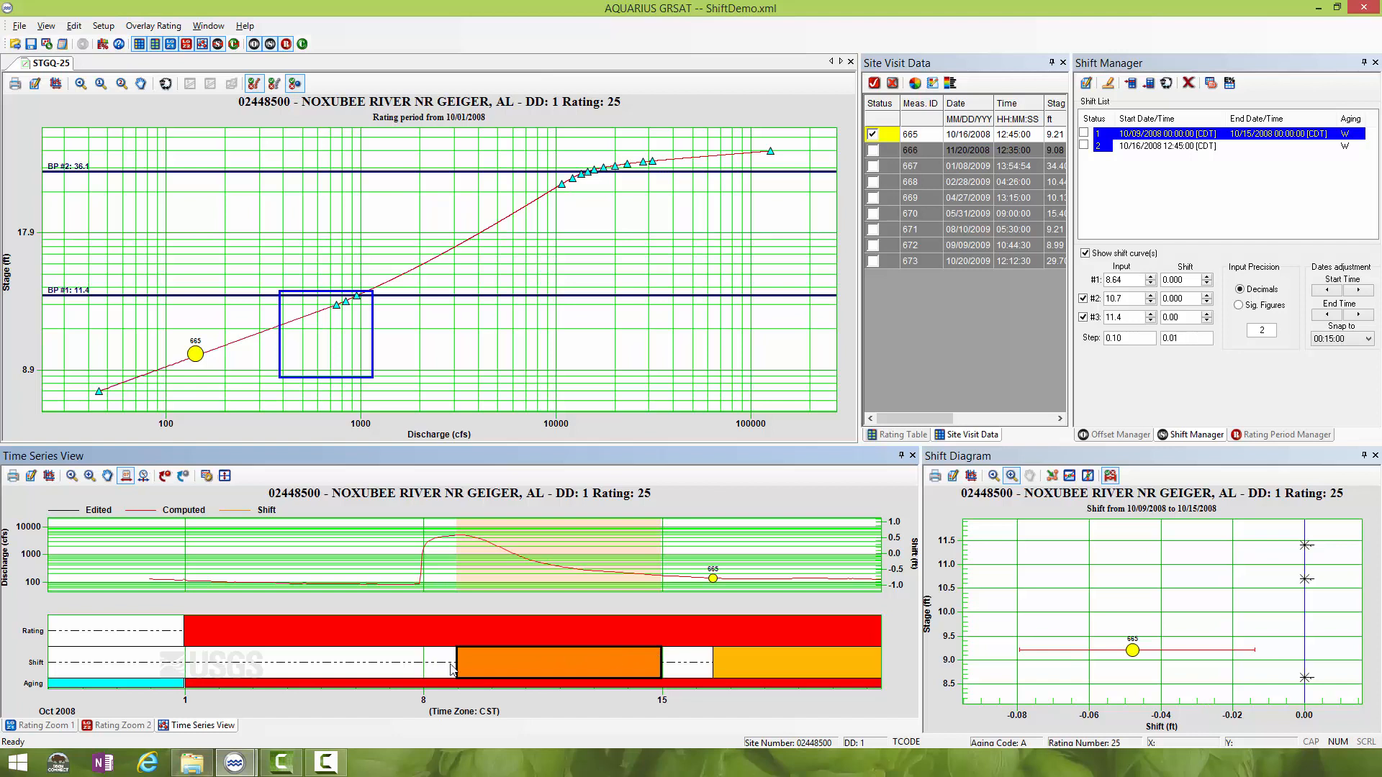
mouse_move(460, 662)
mouse_down()
mouse_move(448, 659)
mouse_move(460, 660)
mouse_up()
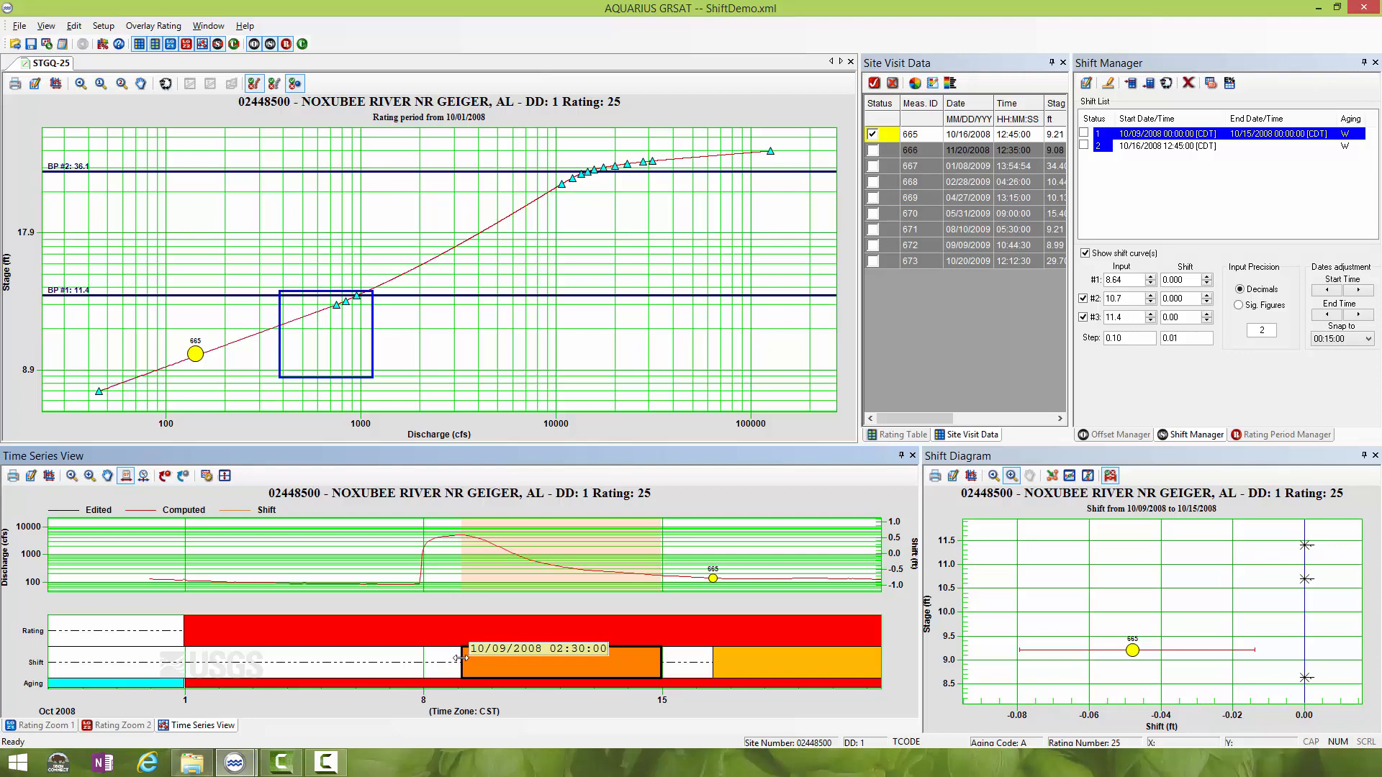
- Reset the first shift's start time to 00:00:00 on 10/09/2008 in its setup and apply the change
double_click(1186, 134)
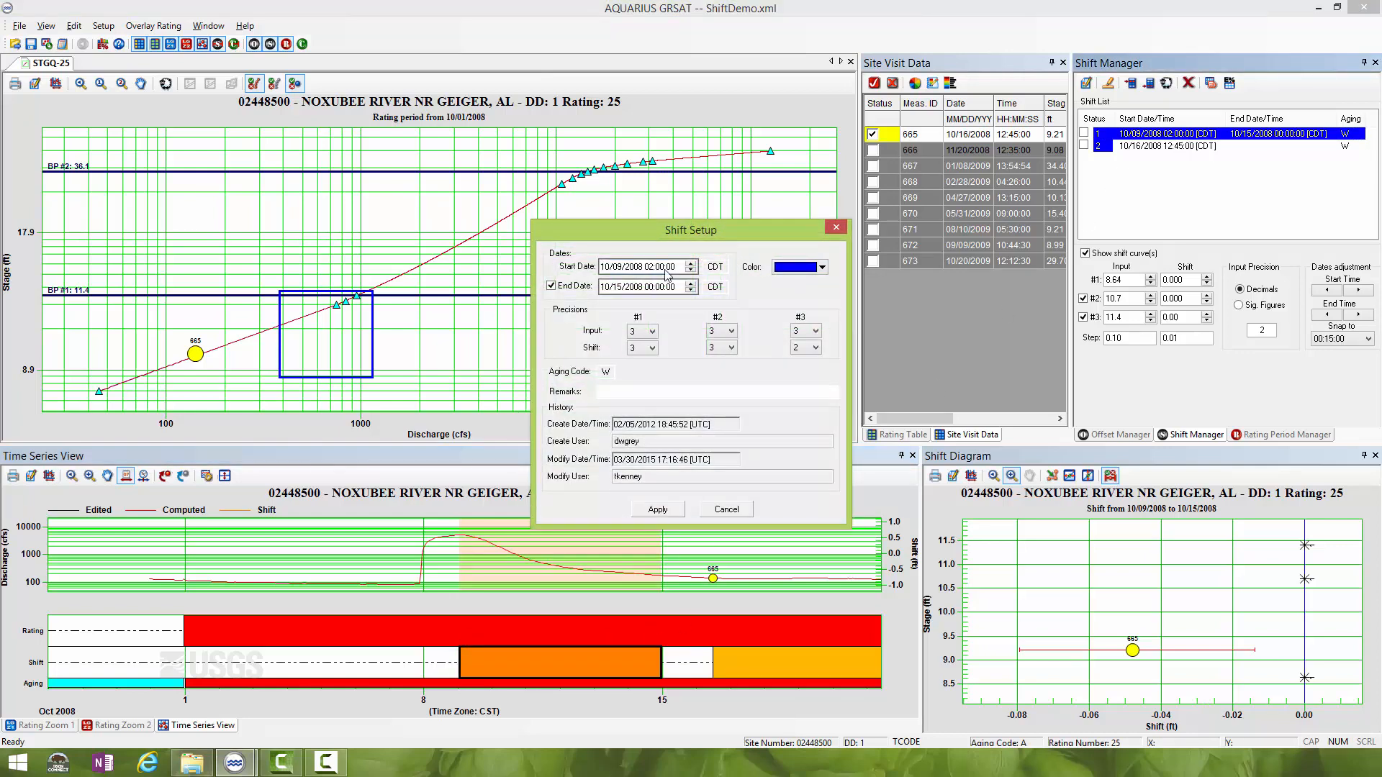
click(650, 267)
text(00)
click(658, 508)
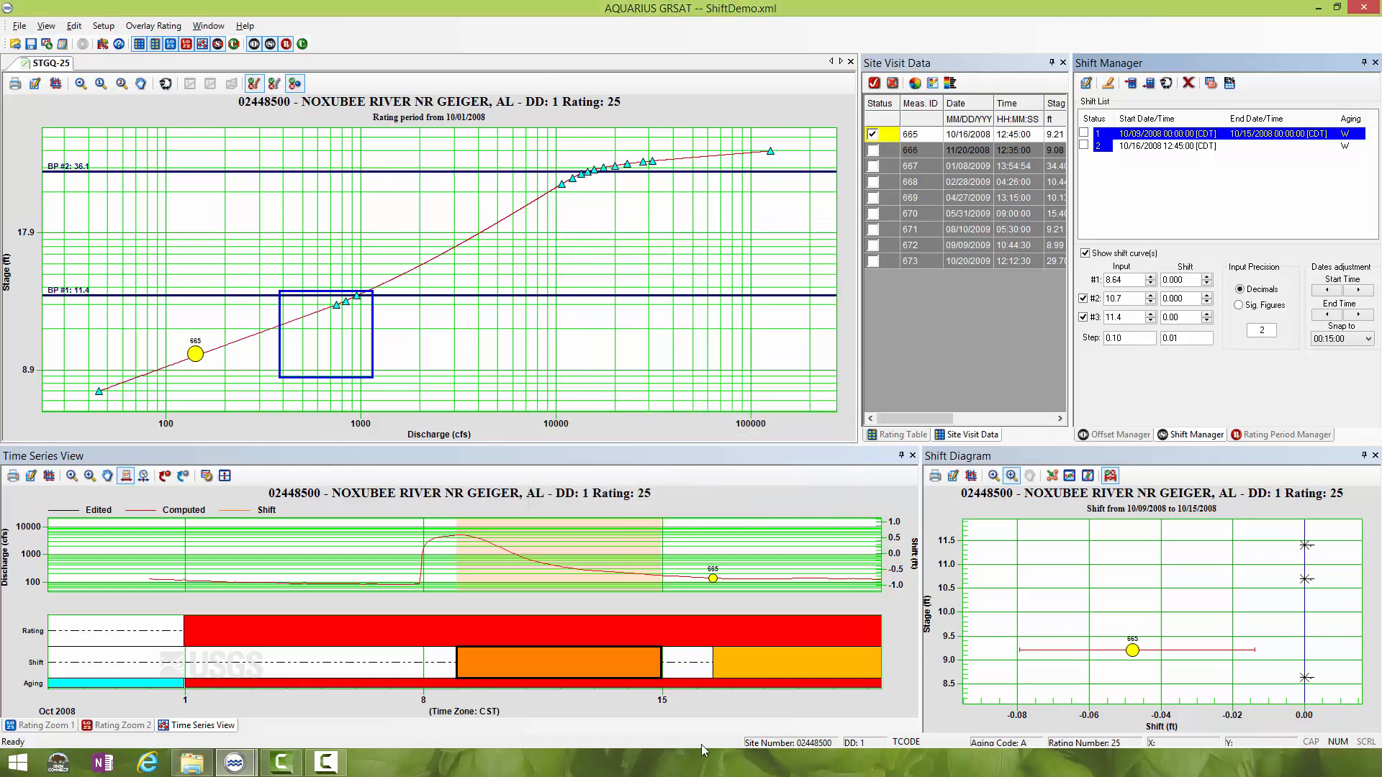
- Extend the first shift's end graphically to 10/16/2008 12:44:59 so it meets the second shift
drag(661, 669, 691, 669)
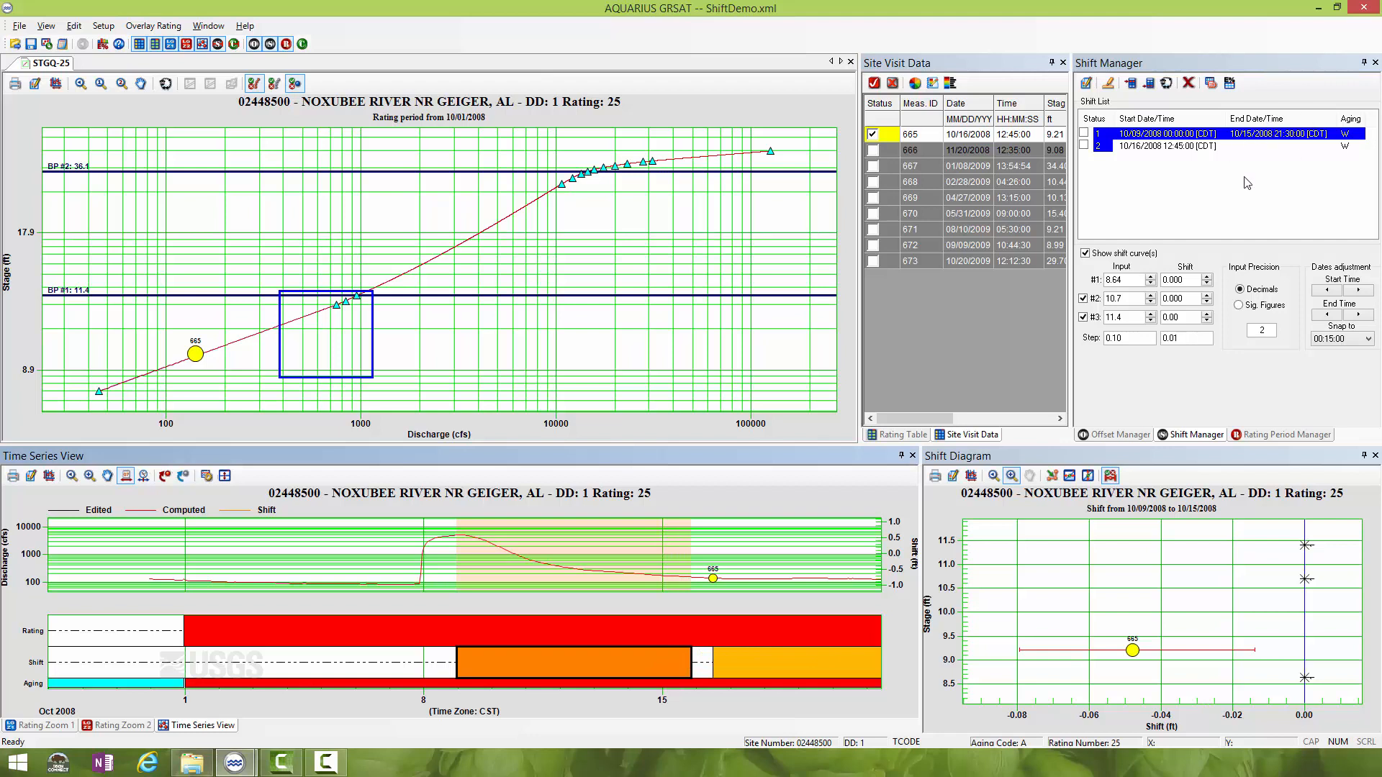
mouse_move(692, 660)
mouse_down()
mouse_move(652, 661)
mouse_move(715, 656)
mouse_up()
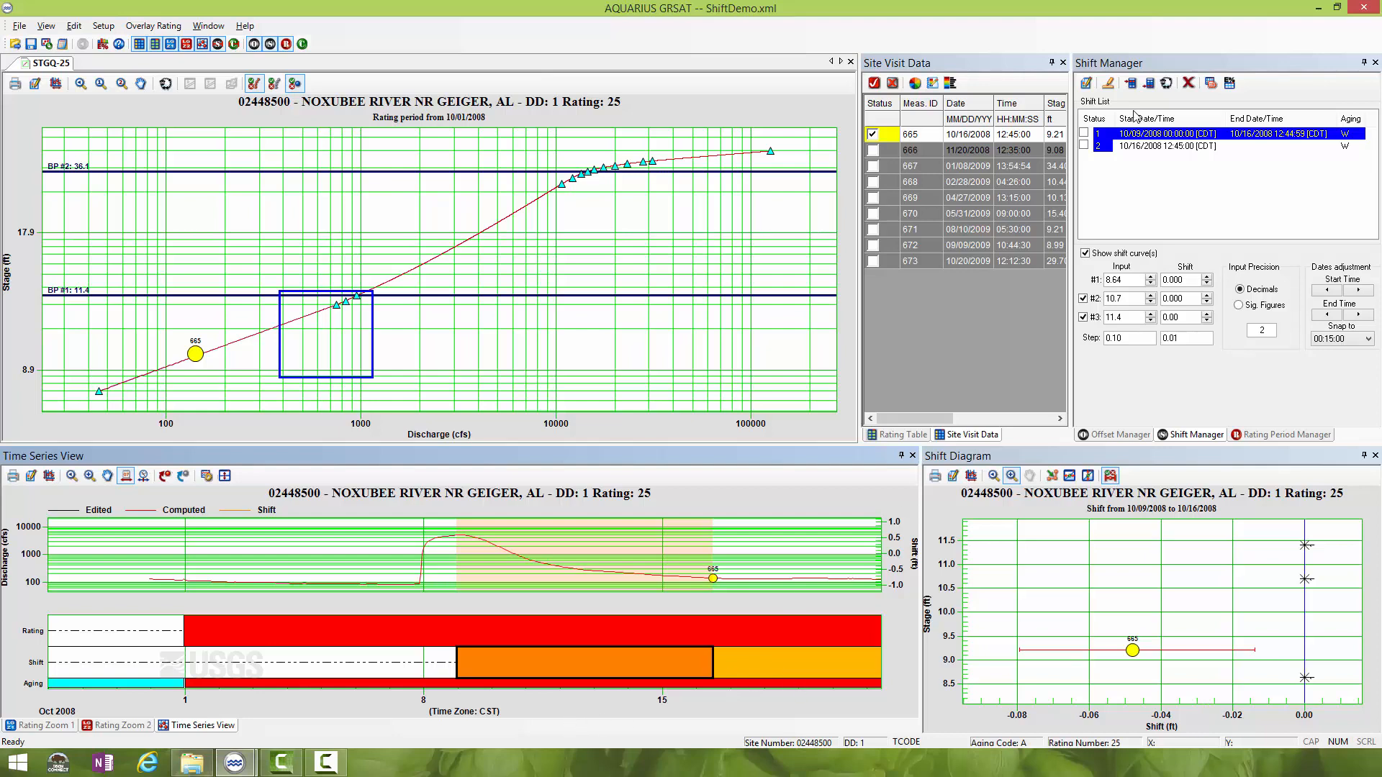
- Remove the end date from the 10/09/2008 shift in its setup and apply the change
double_click(1209, 137)
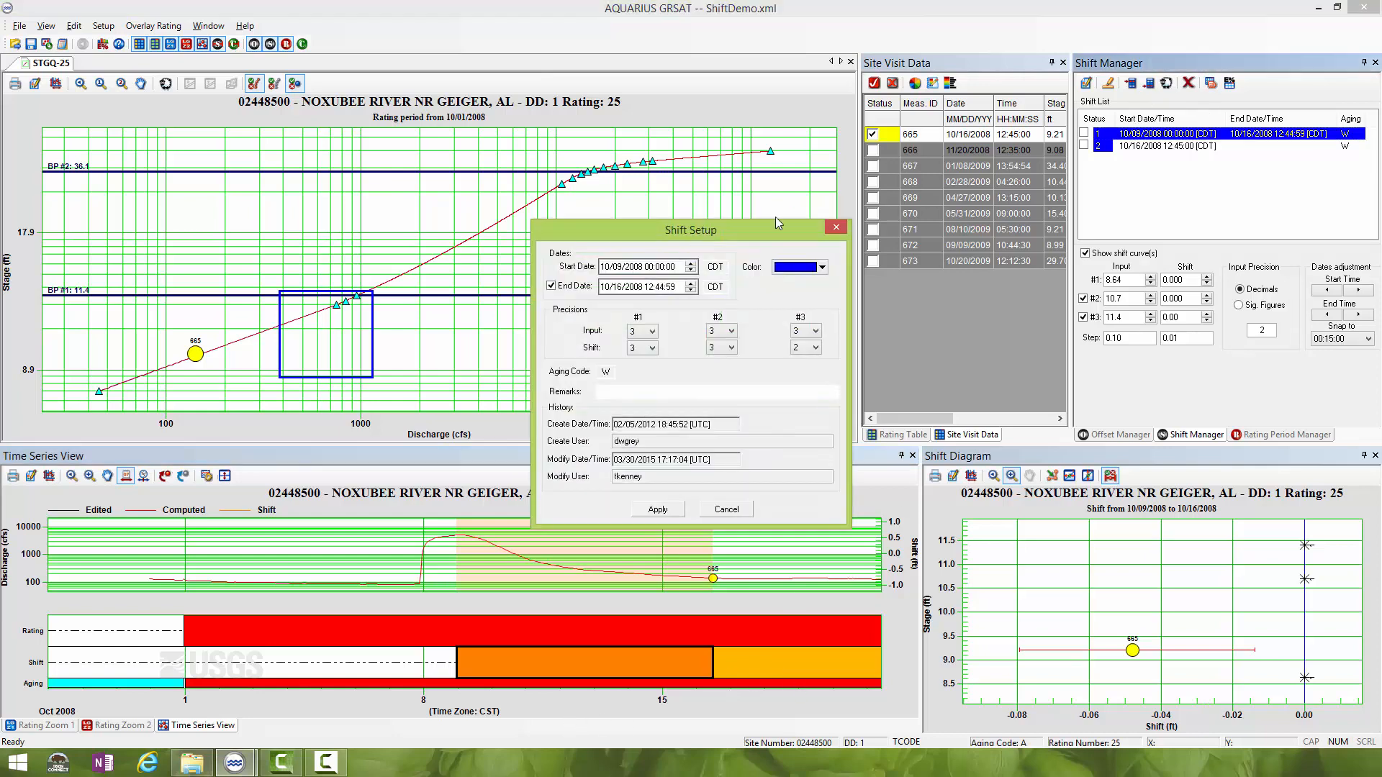
click(550, 286)
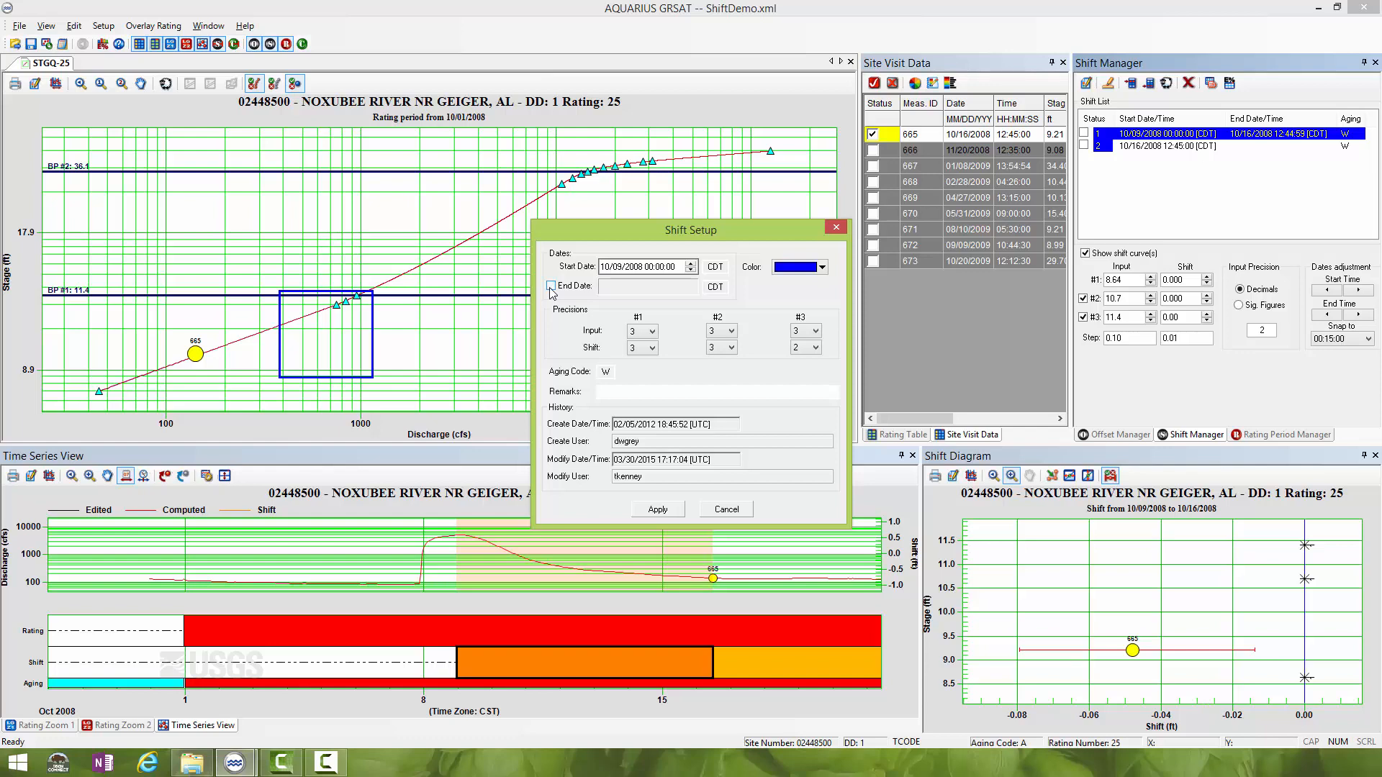
click(676, 510)
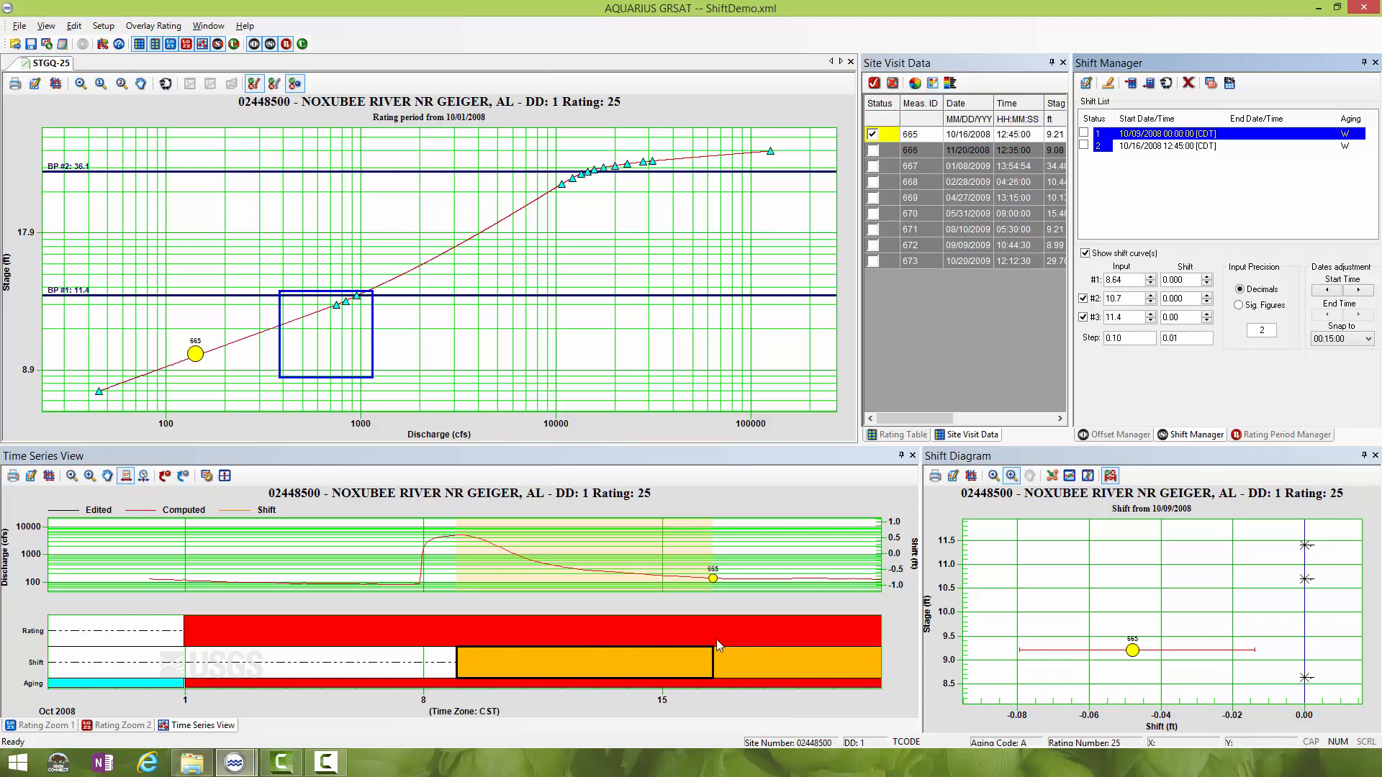
- Select the 10/16/2008 shift and examine how the interpolated shift changes through time between the first two shifts, using the time series marker
click(745, 663)
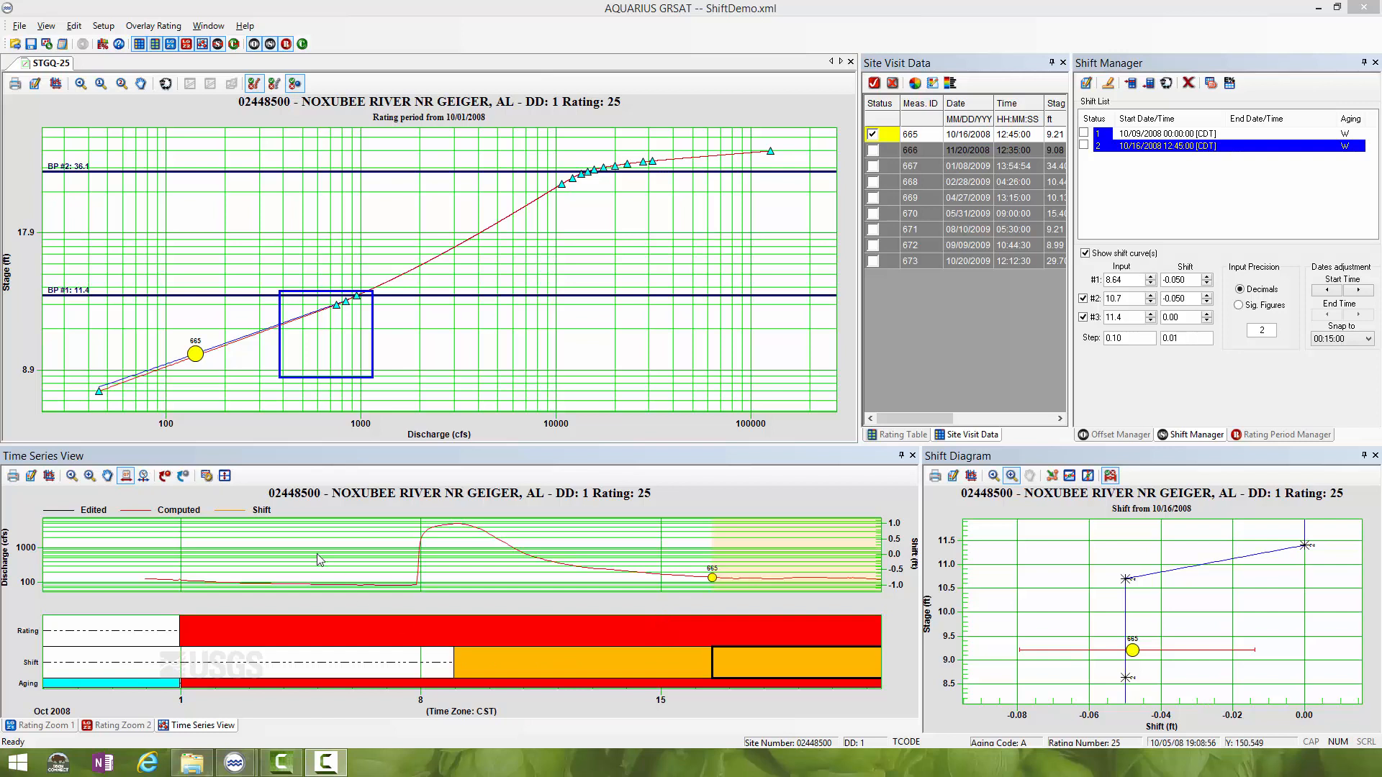
click(144, 477)
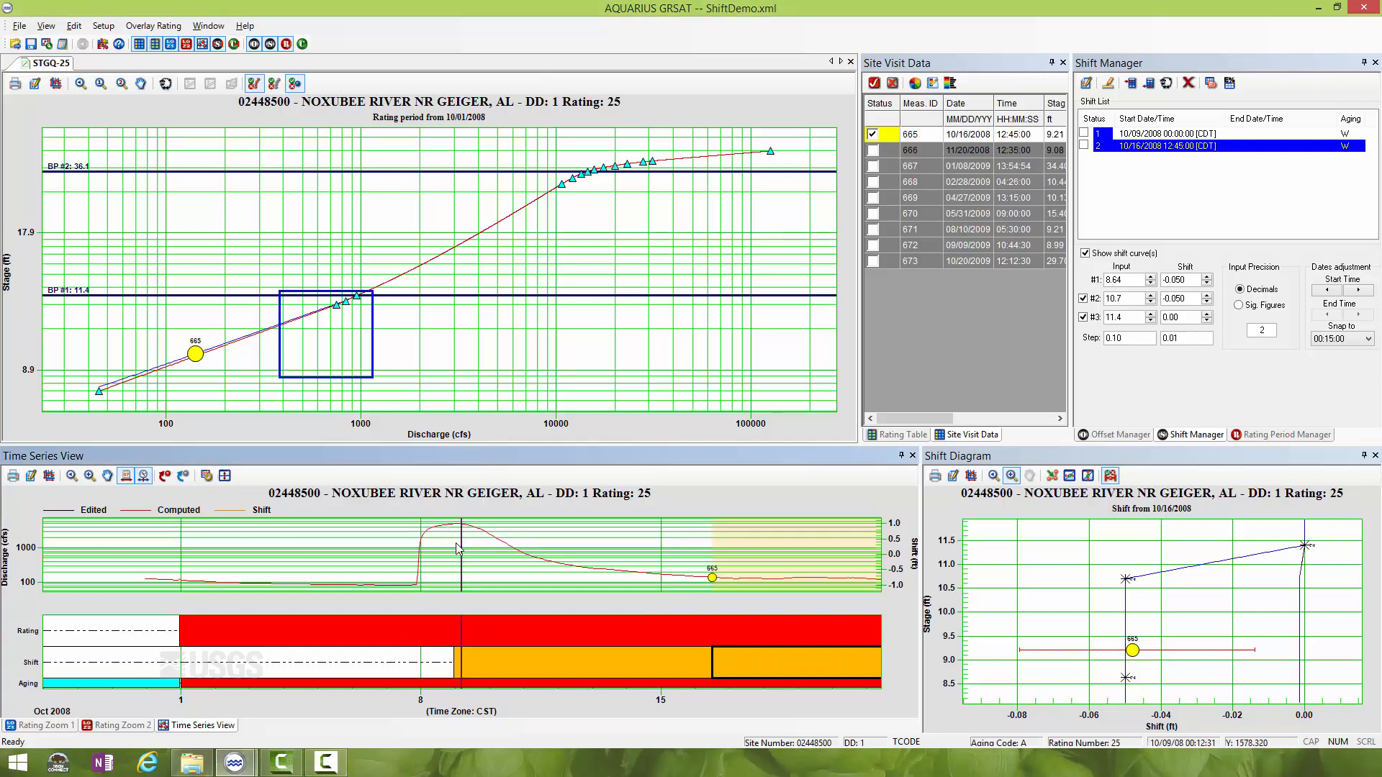
drag(462, 556, 551, 631)
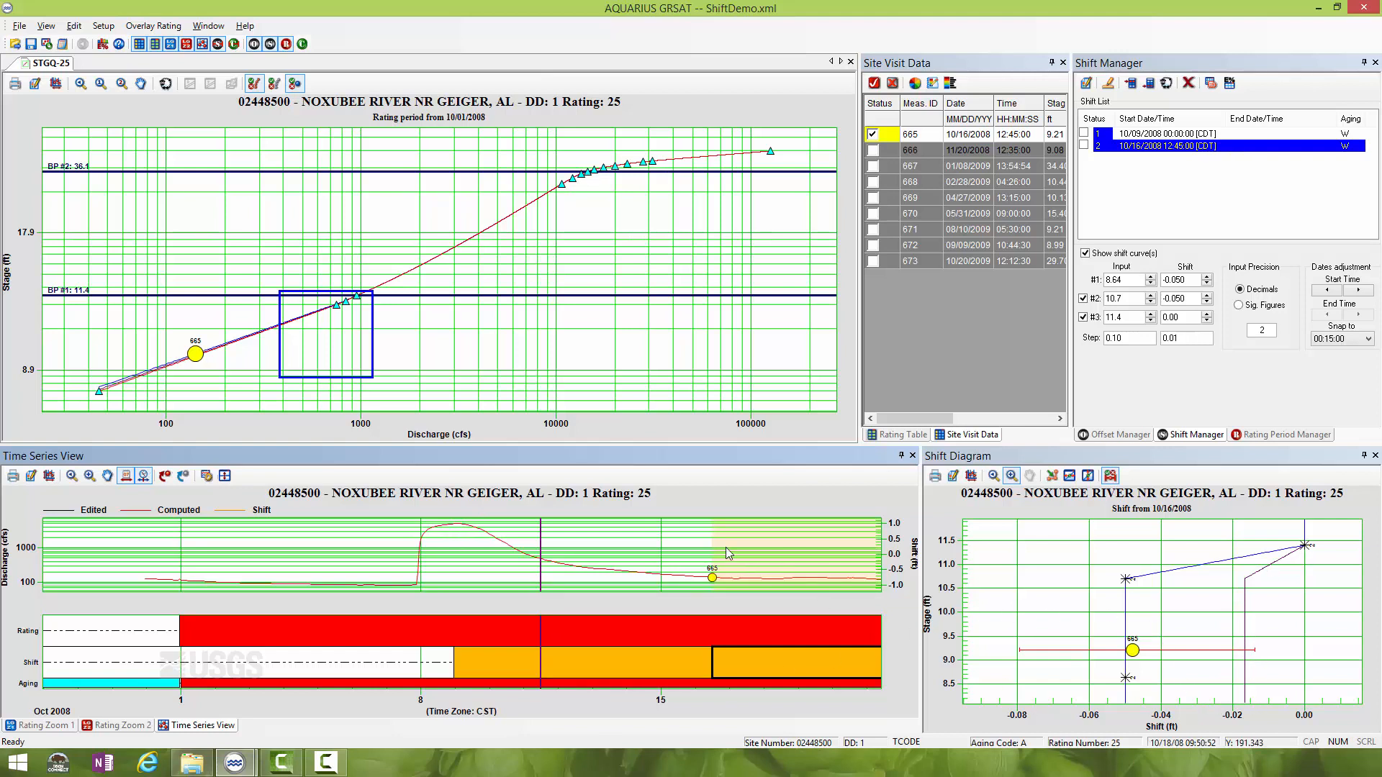
mouse_move(542, 552)
mouse_down()
mouse_move(426, 553)
mouse_move(454, 552)
mouse_up()
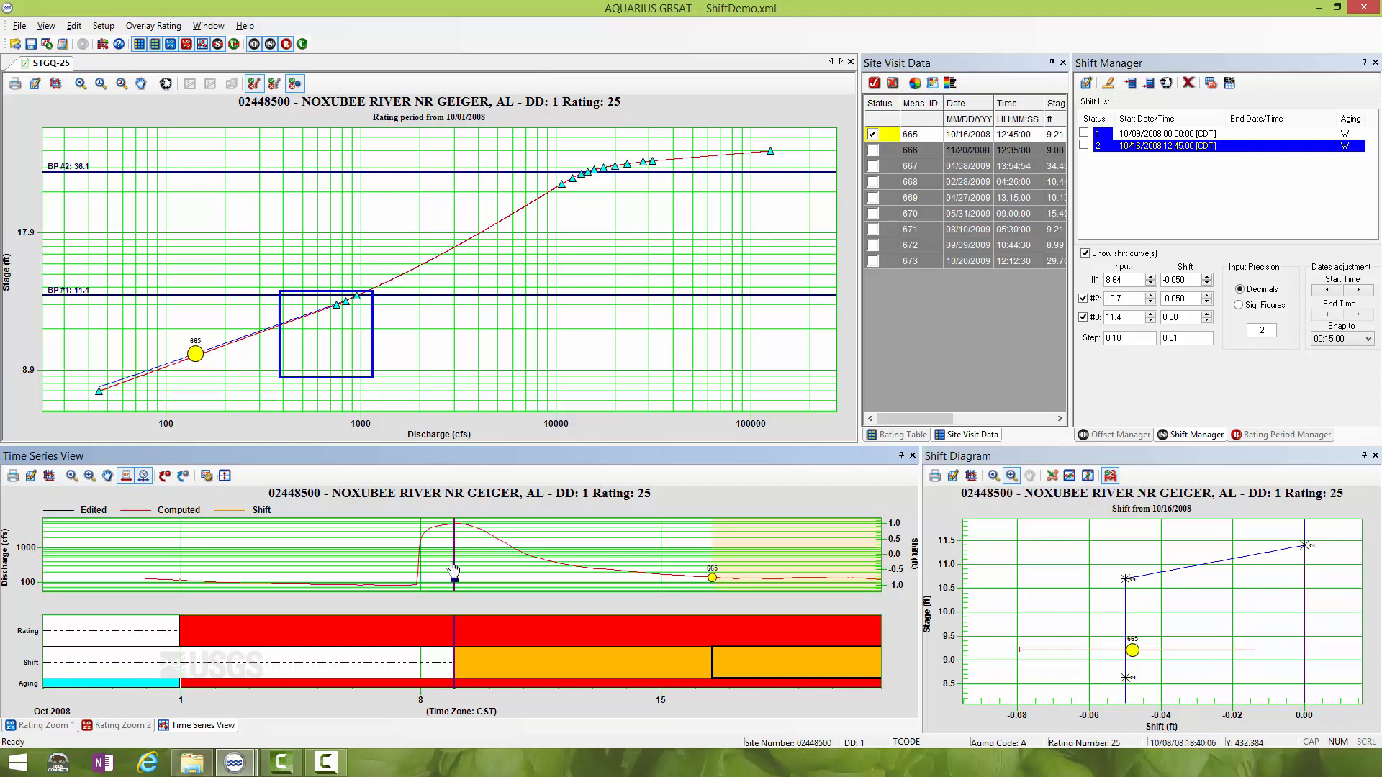
drag(457, 571, 478, 573)
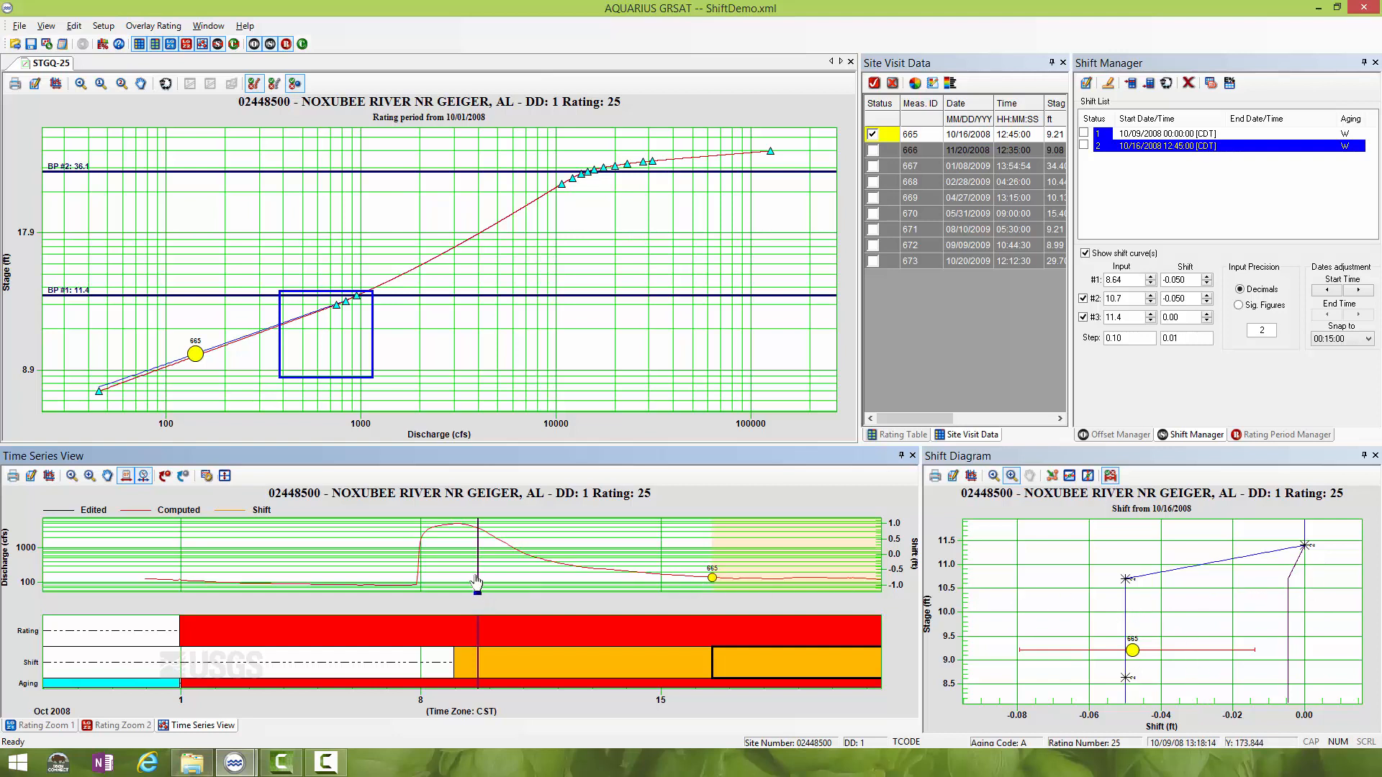
drag(477, 583, 545, 574)
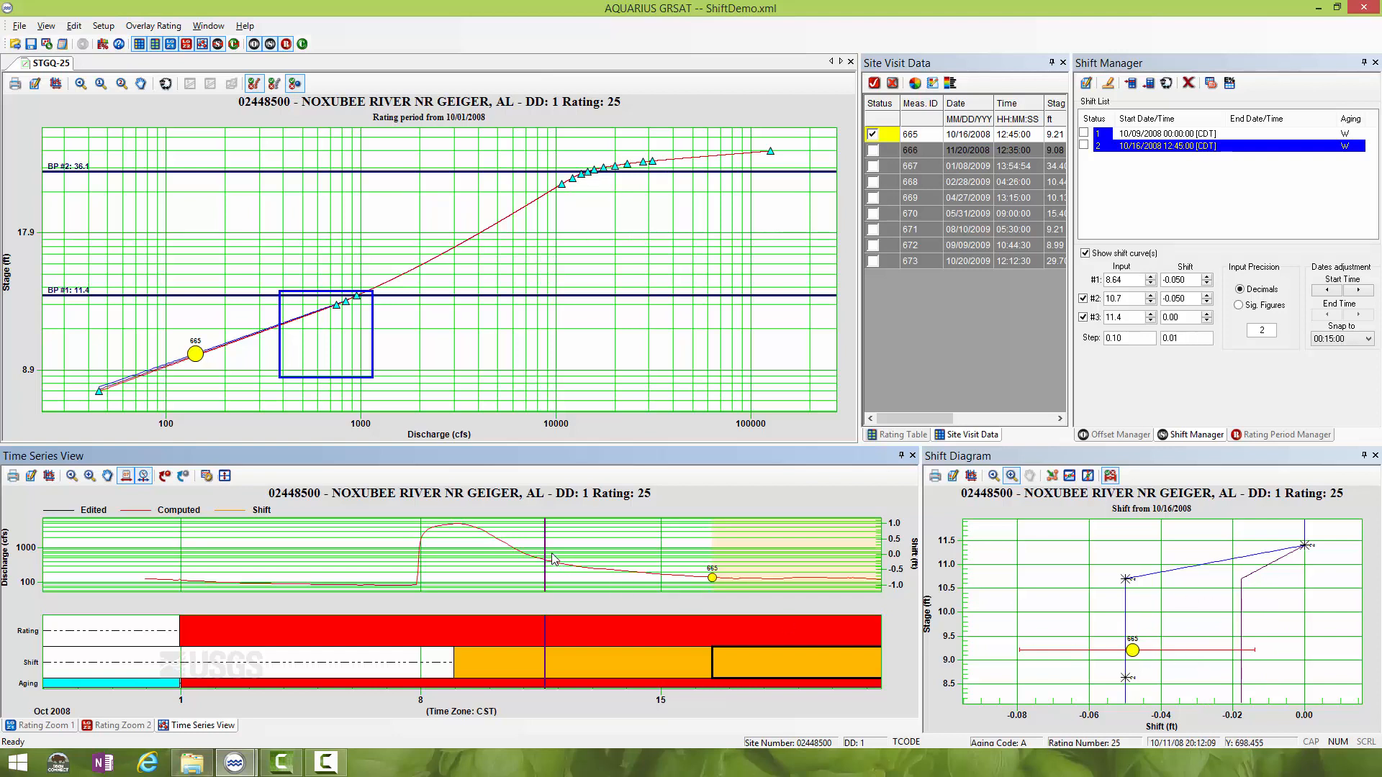
drag(547, 554, 599, 555)
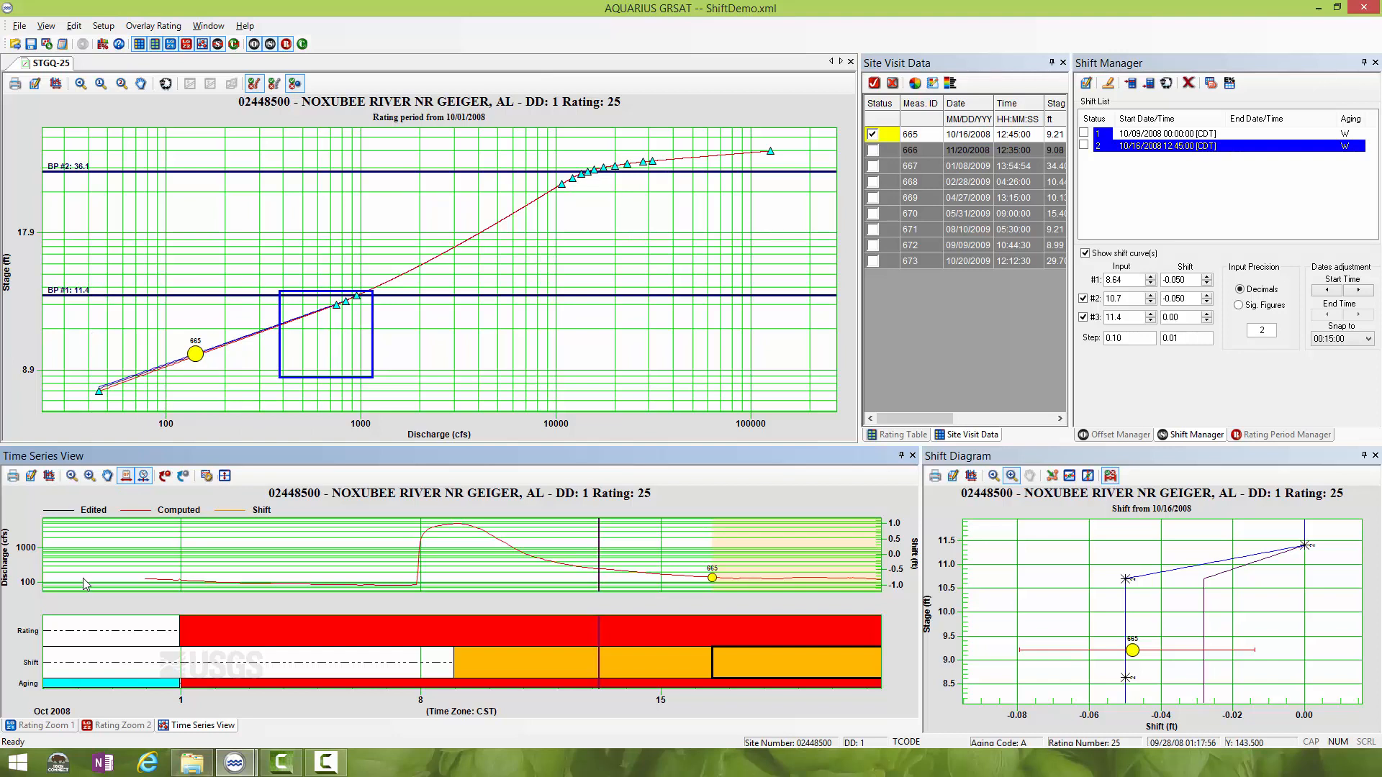
- Examine the interpolated rating curve closely around measurement 665 in Rating Zoom 1 at an earlier point between the two shifts
click(100, 84)
drag(110, 272, 422, 401)
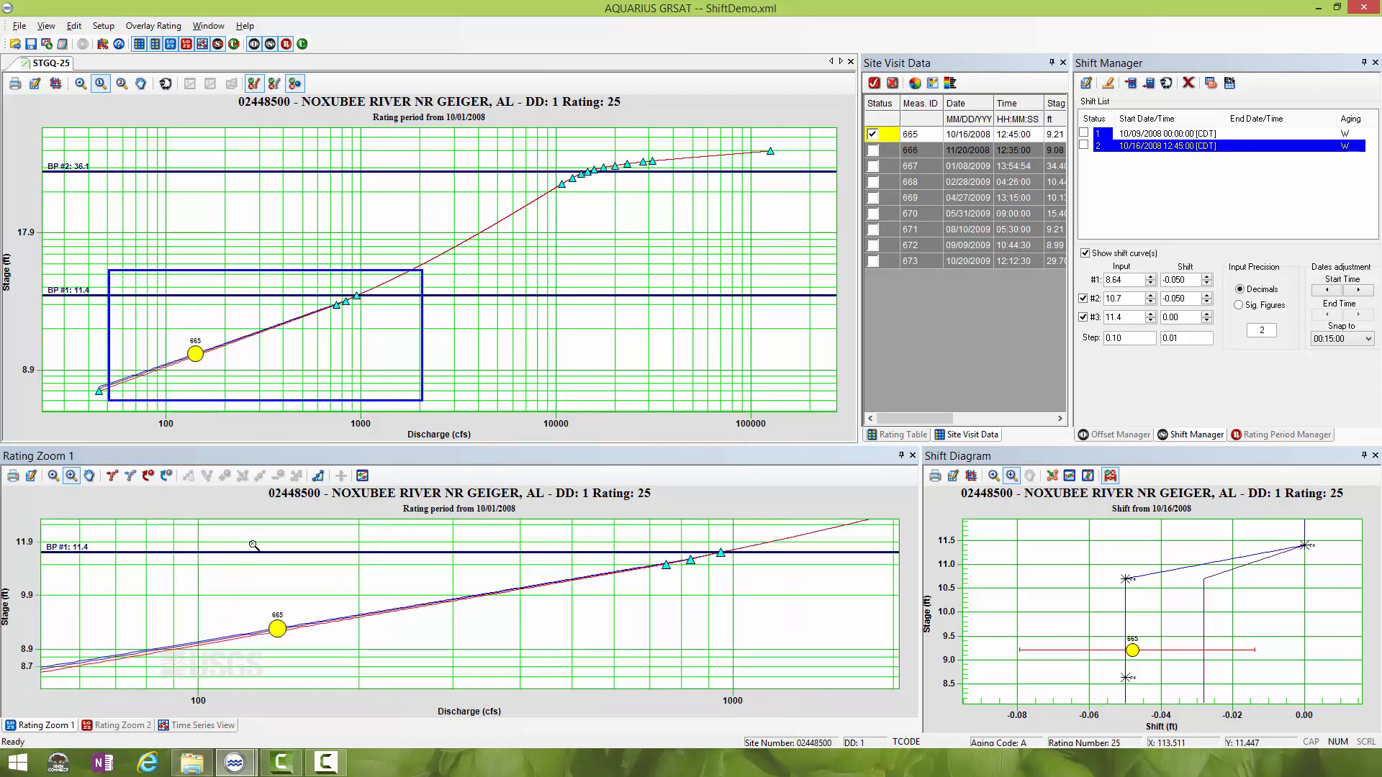
drag(160, 543, 366, 668)
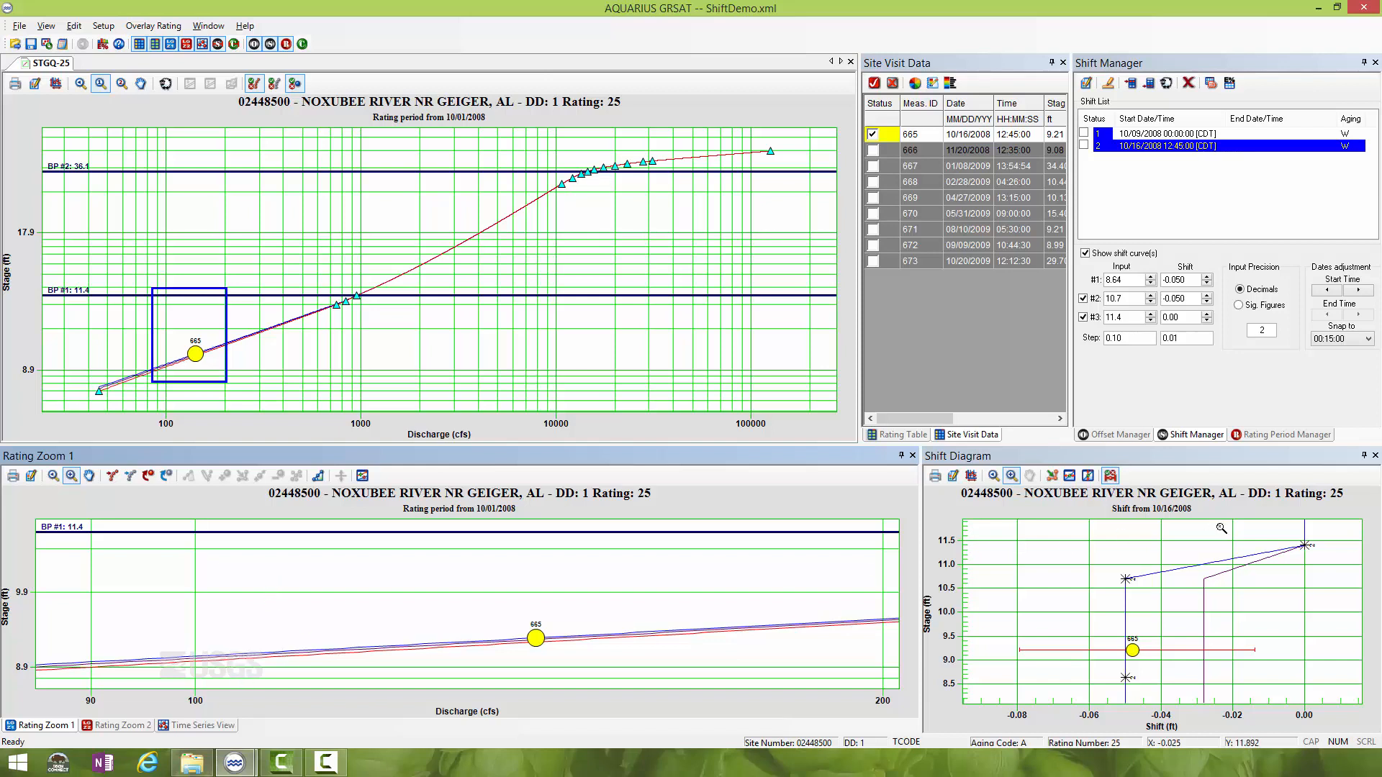
click(194, 724)
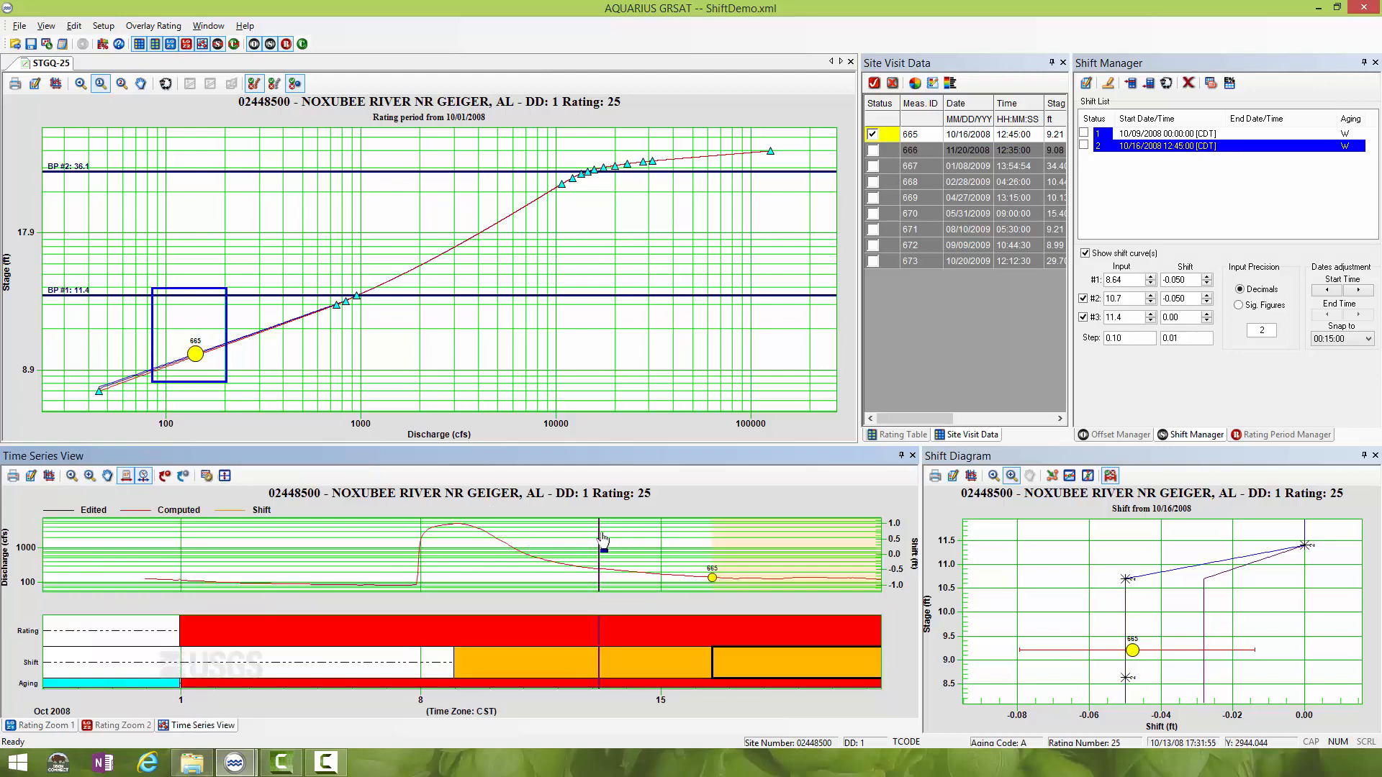
drag(600, 544, 517, 544)
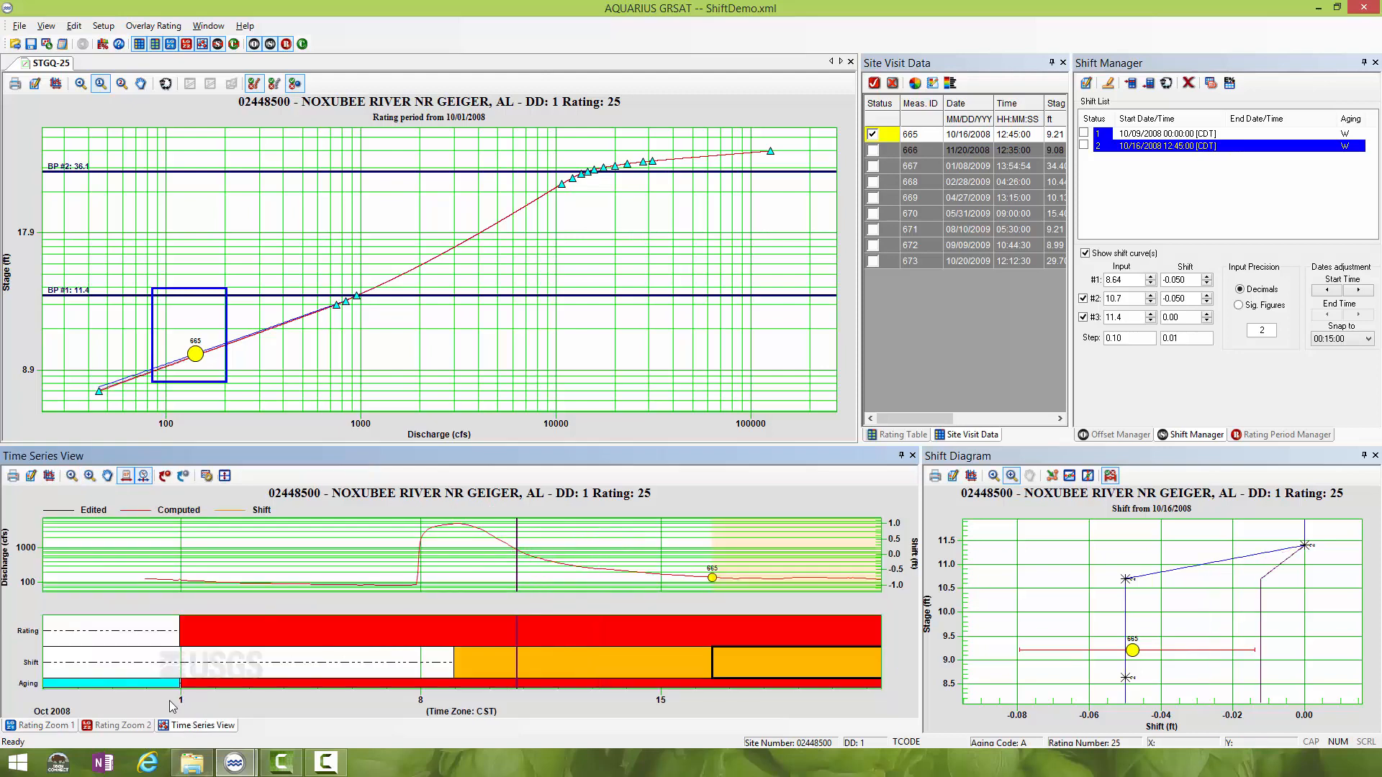
click(37, 727)
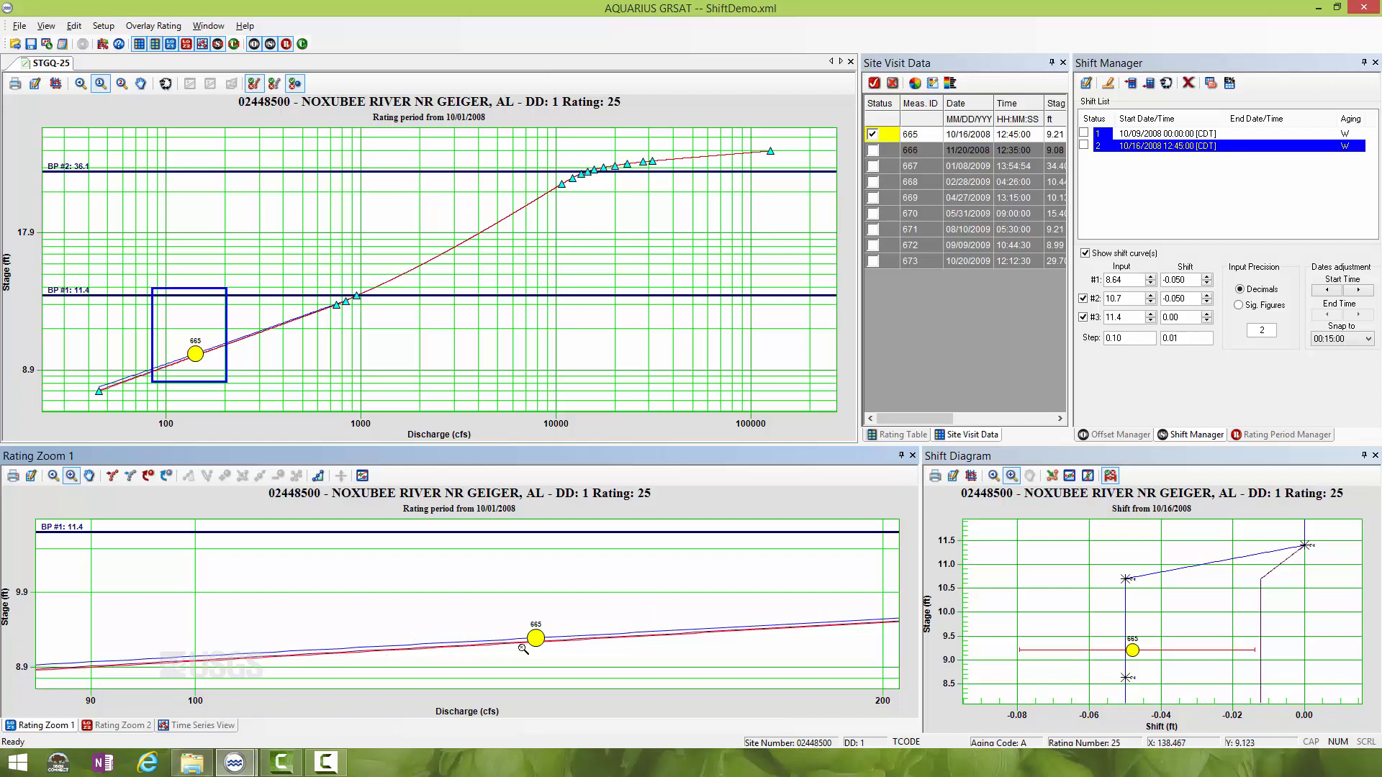
click(198, 726)
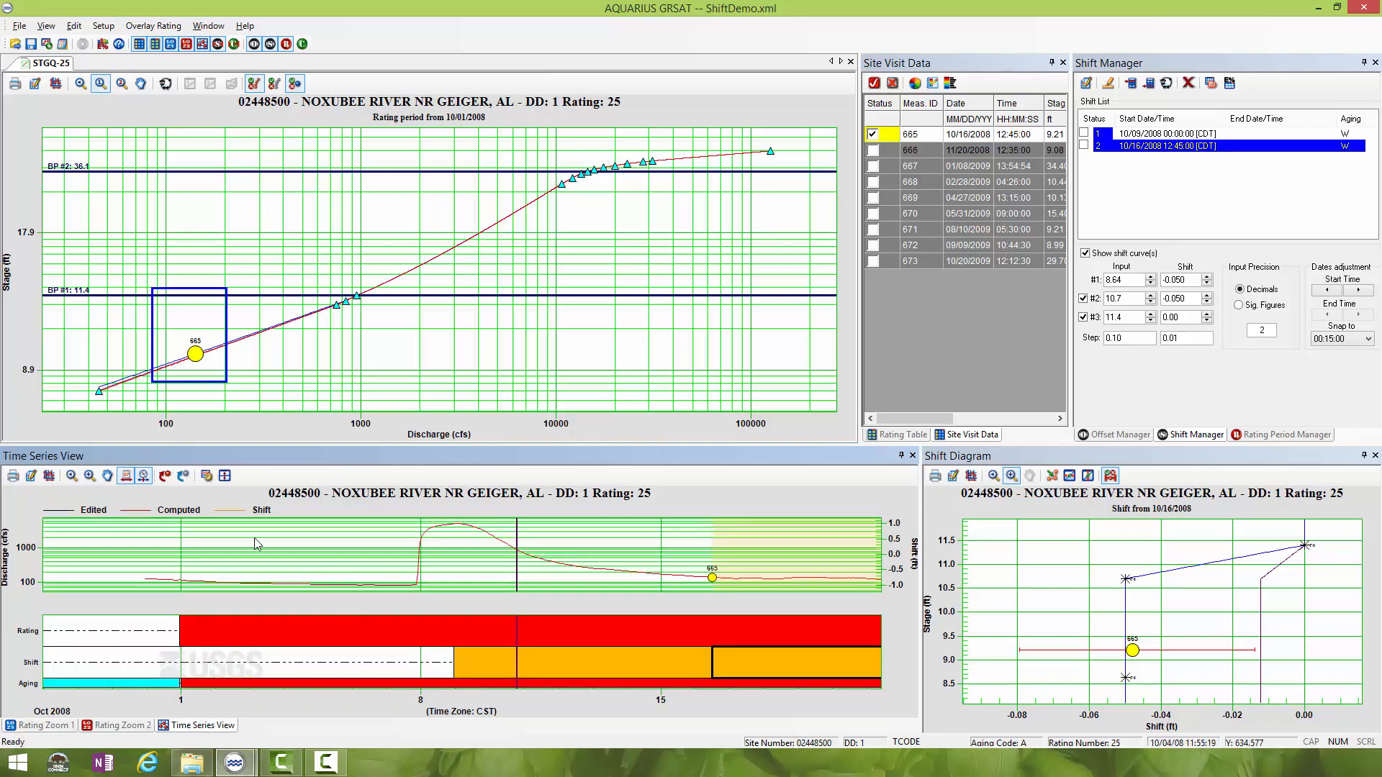
- Turn off the time series interpolation marker and restore the full extents of the time series and rating plots
click(144, 478)
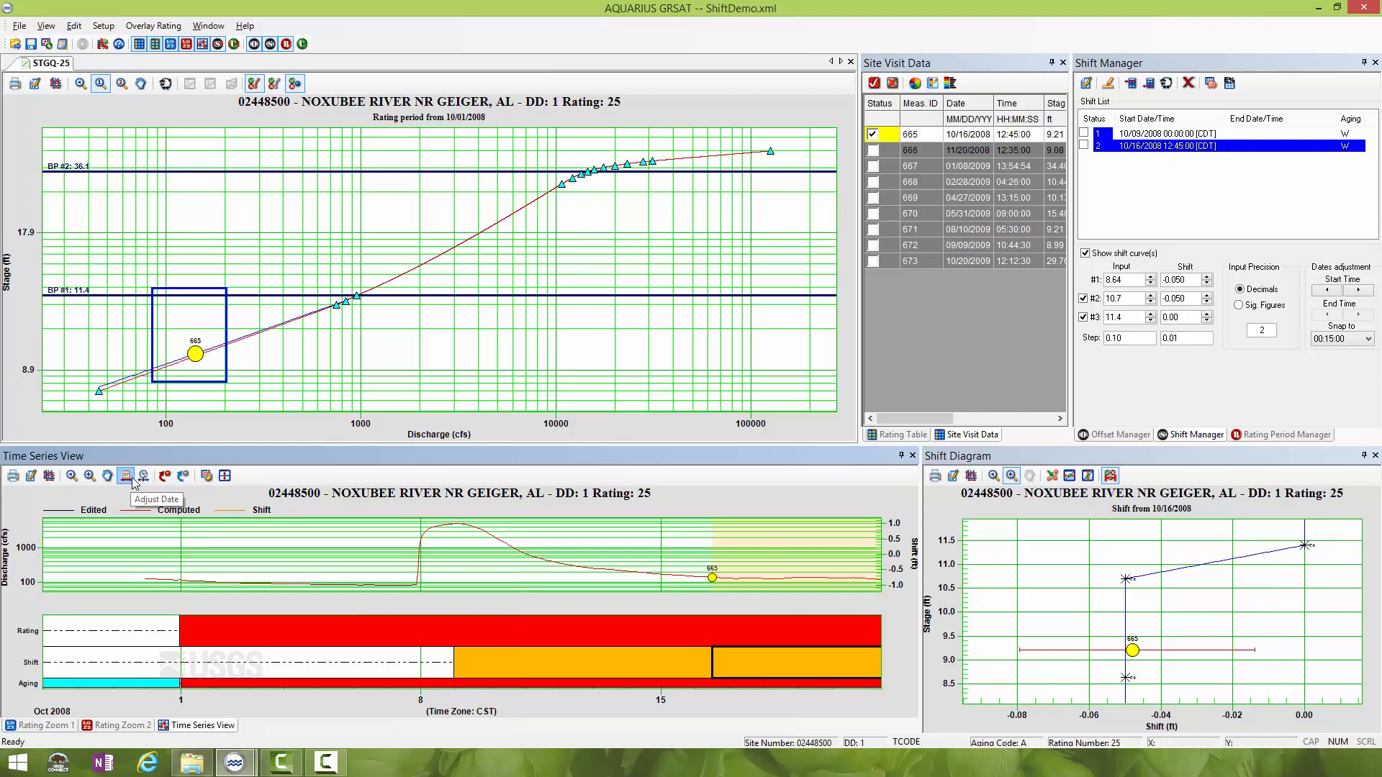
click(129, 477)
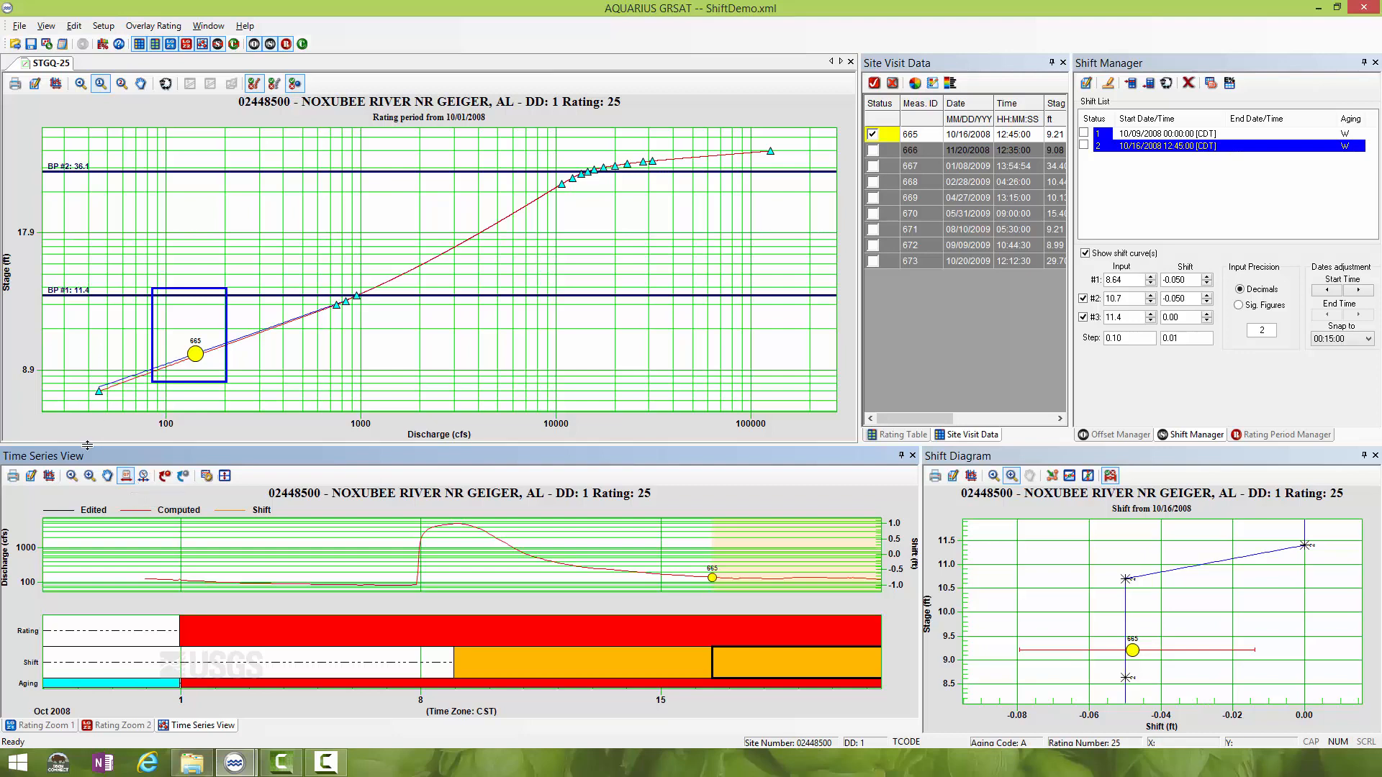
click(70, 477)
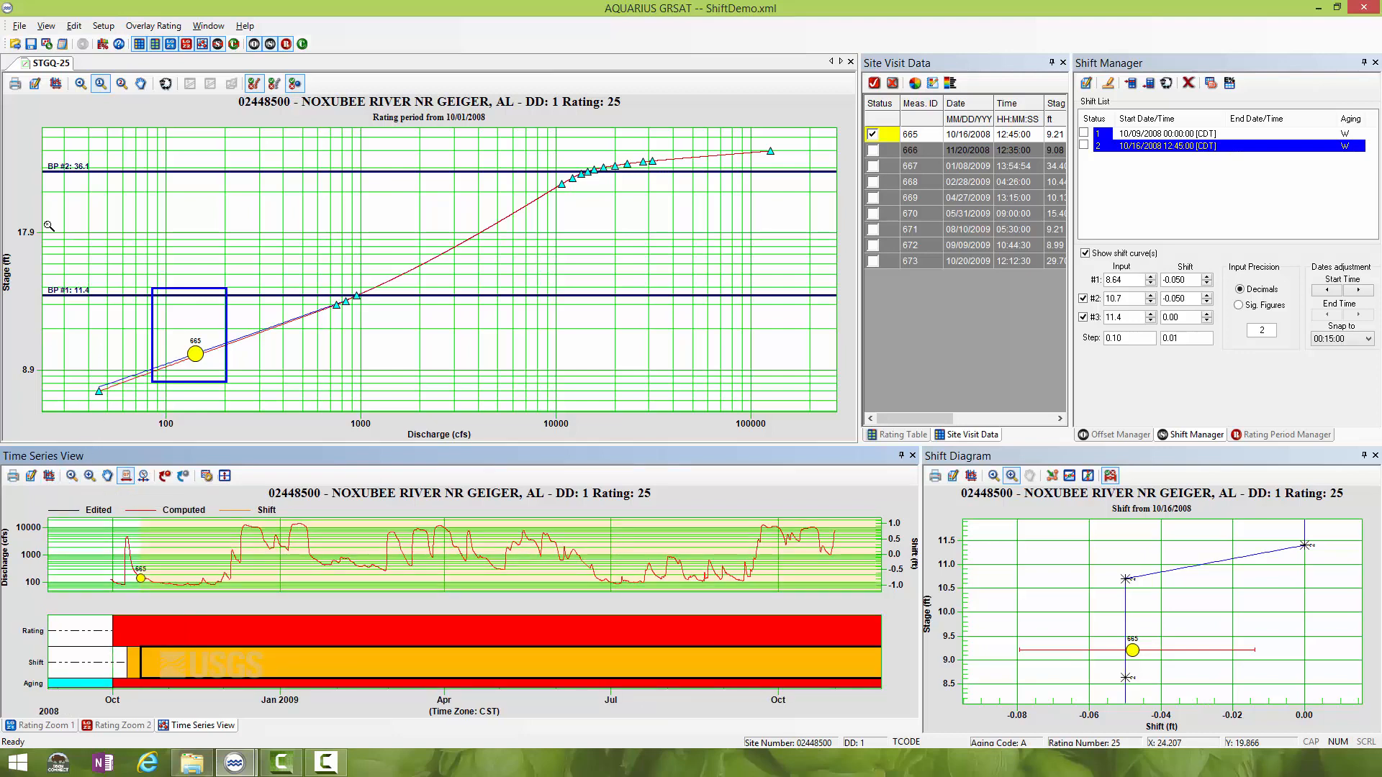
click(56, 83)
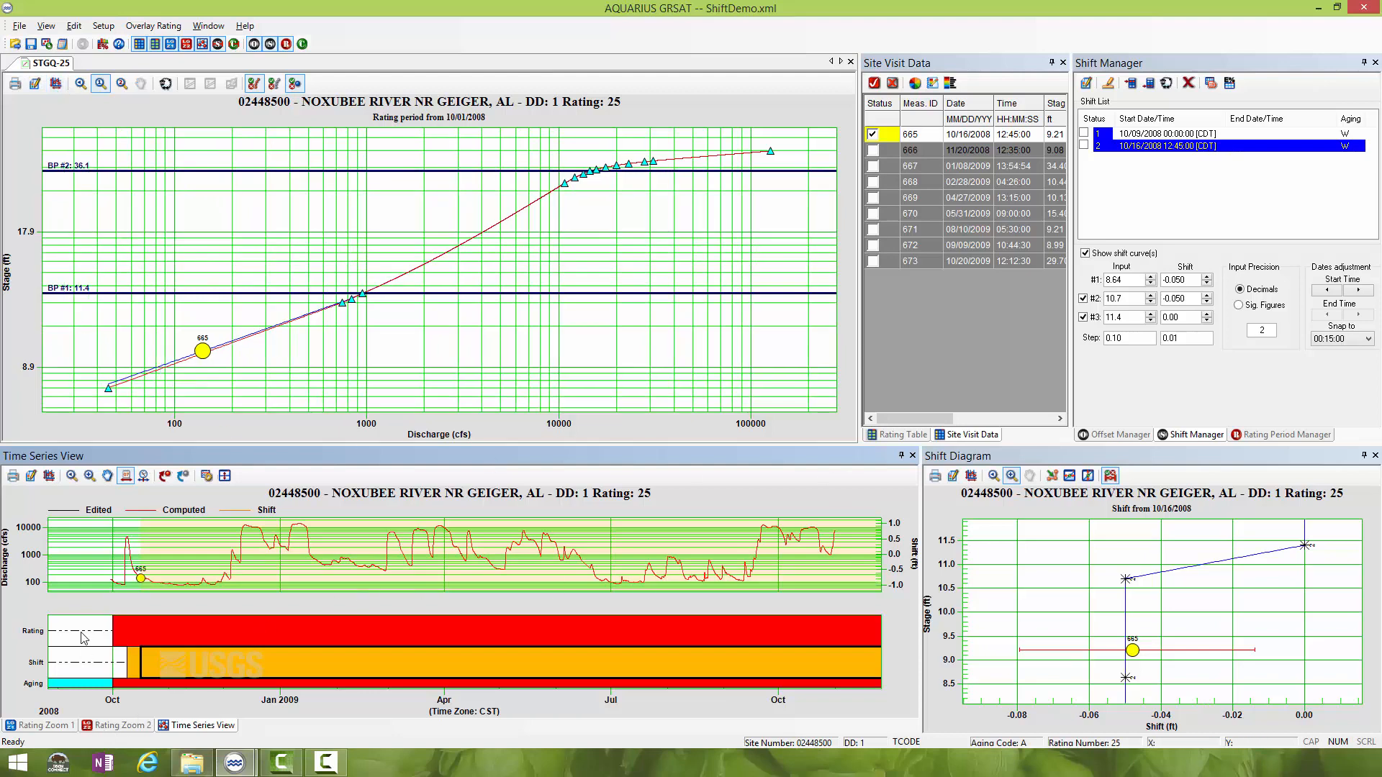
click(44, 725)
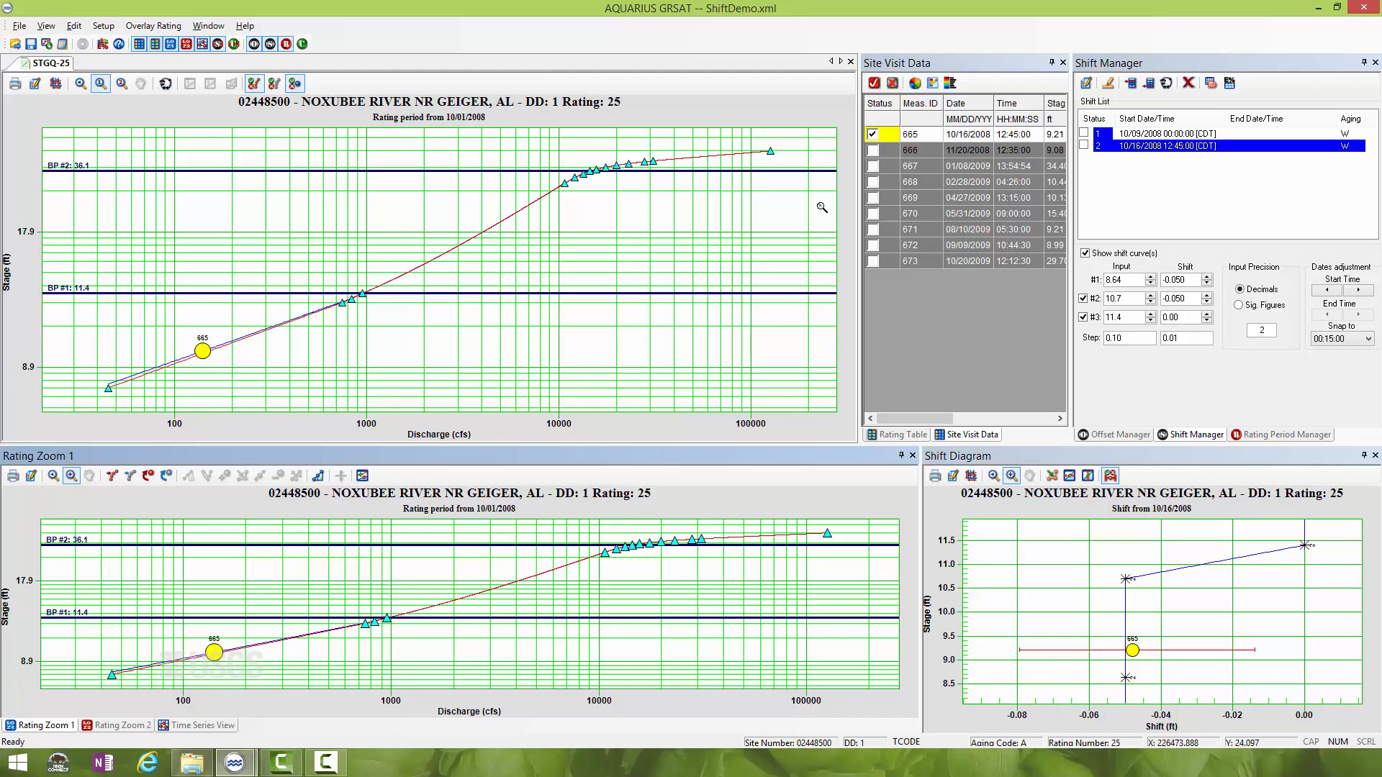
- Display measurement 666 and clone the 10/16/2008 shift
click(887, 149)
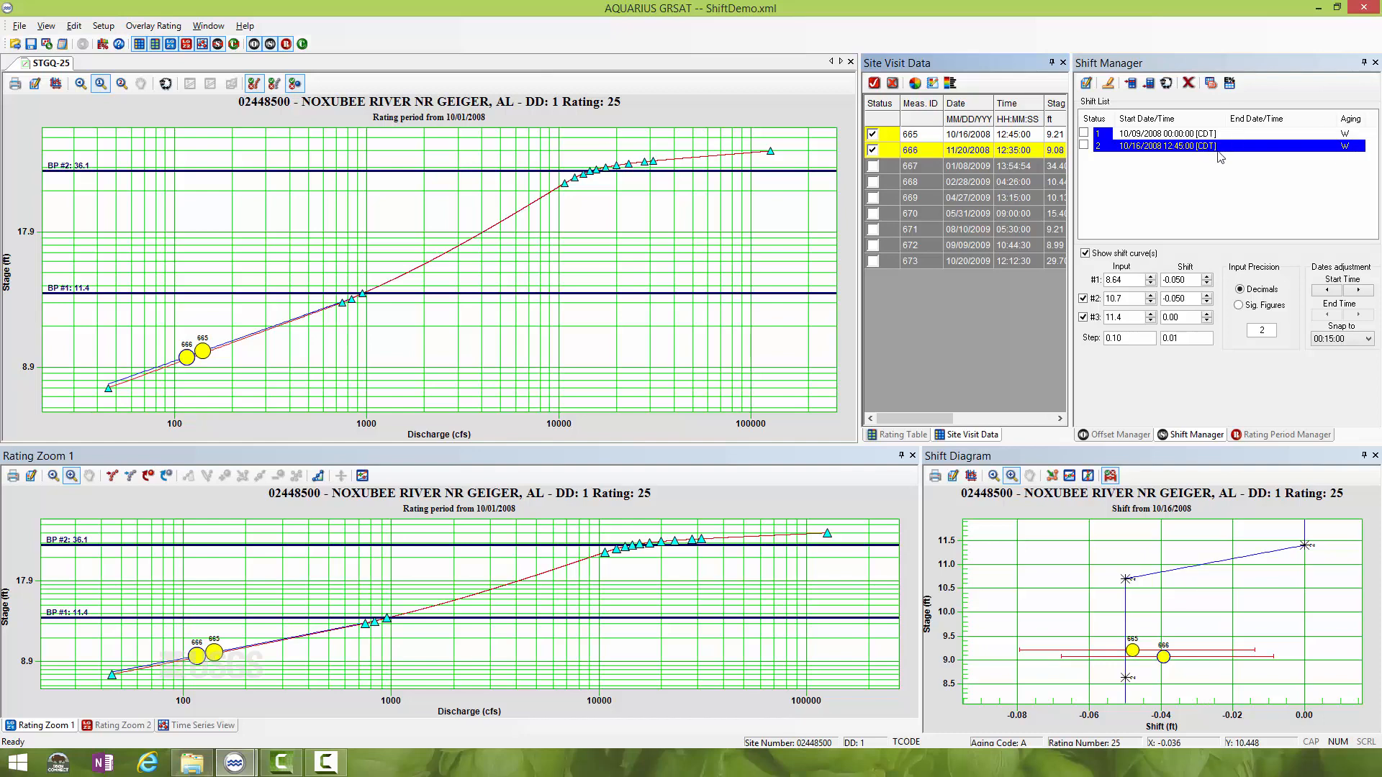
click(1147, 149)
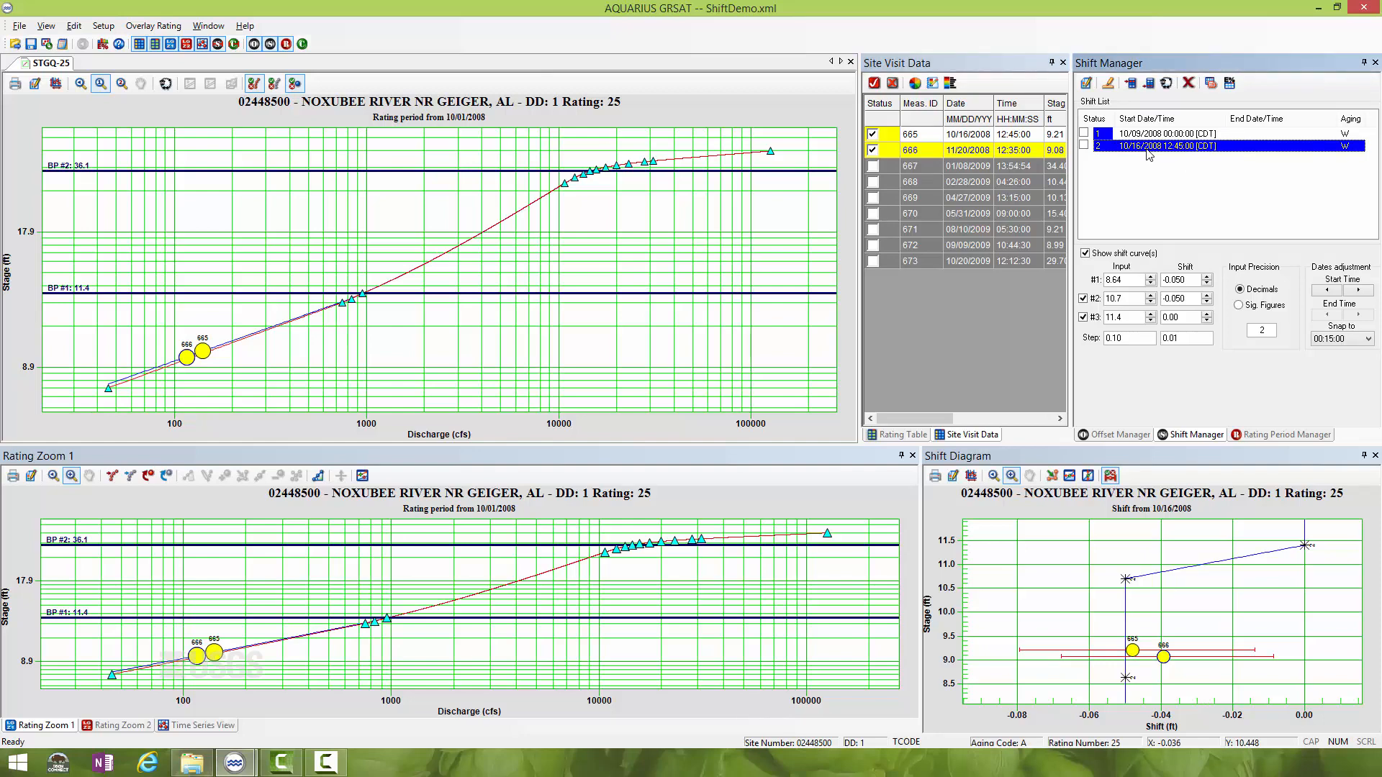
click(1167, 83)
click(695, 415)
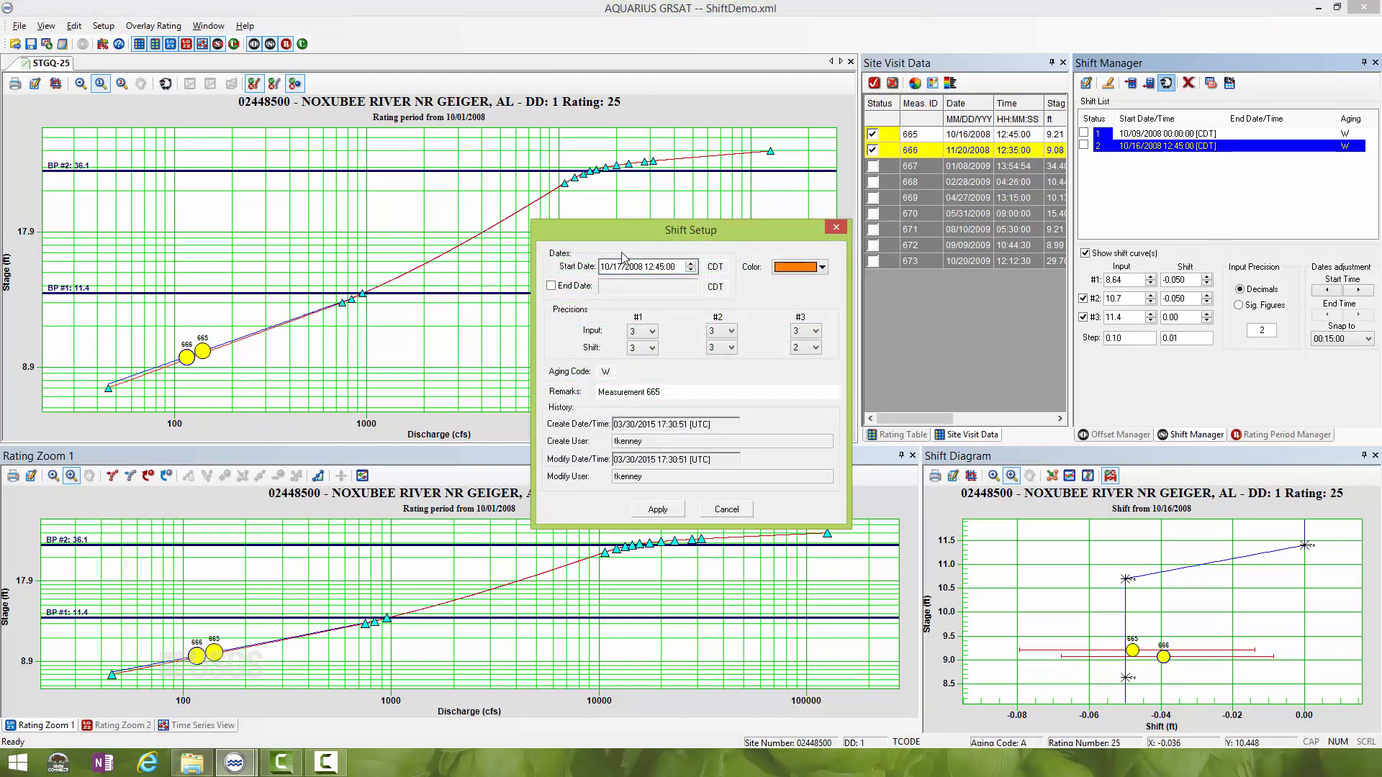
- Set the cloned shift's start date to 11/20/2008 12:35:00, update its remarks, and apply the setup
drag(636, 242, 650, 144)
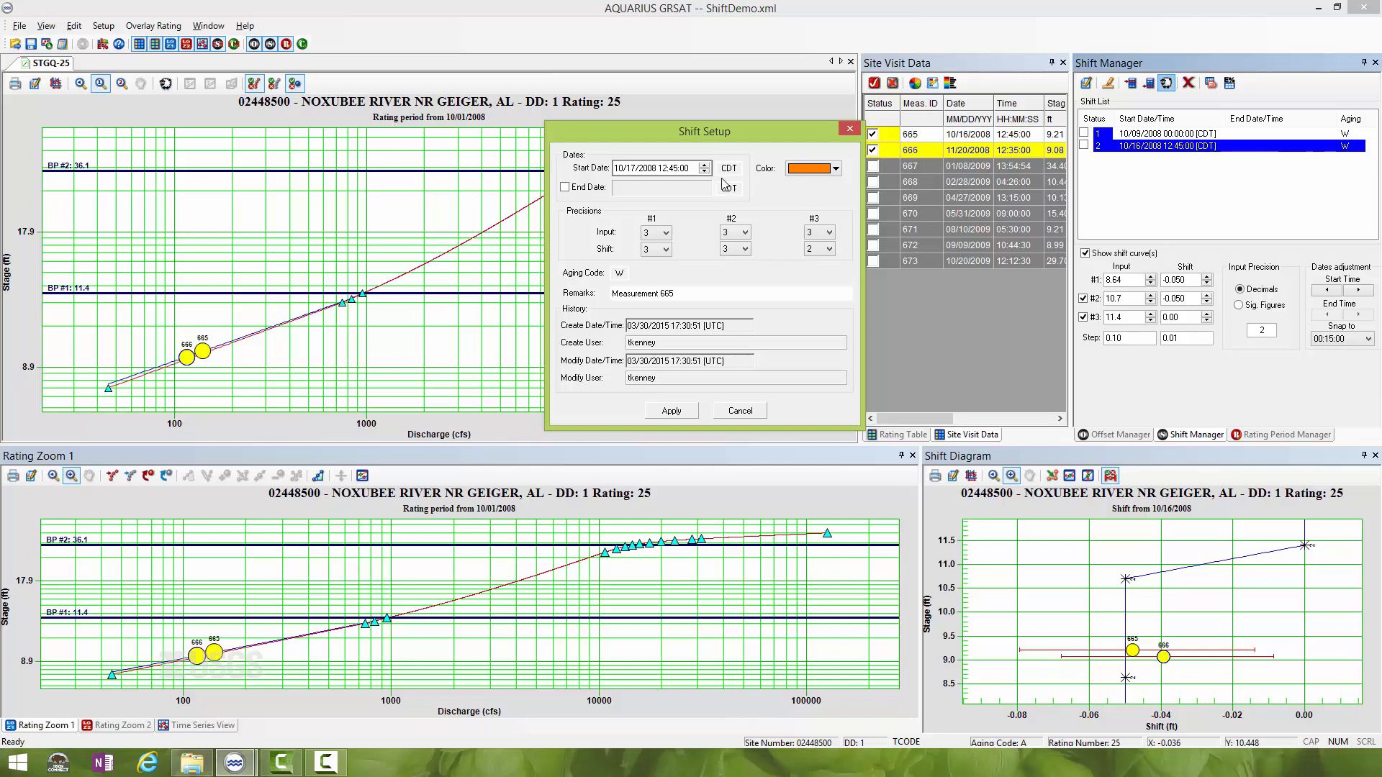
click(628, 172)
text(1)
click(631, 170)
click(704, 165)
click(662, 175)
click(677, 169)
click(683, 293)
click(672, 413)
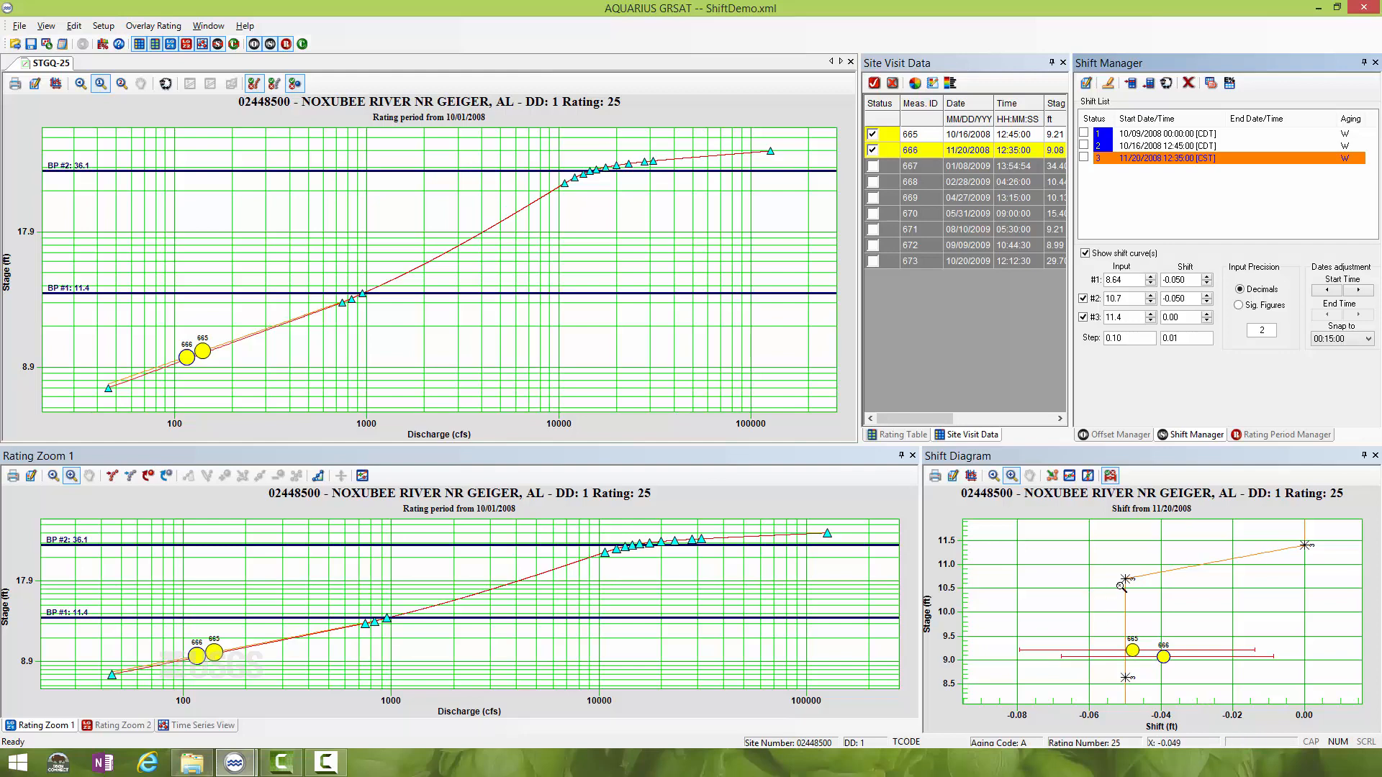
- Move the two lower points of the 11/20/2008 shift horizontally to -0.04 so the curve fits measurement 666
click(1135, 150)
click(1139, 157)
click(1070, 478)
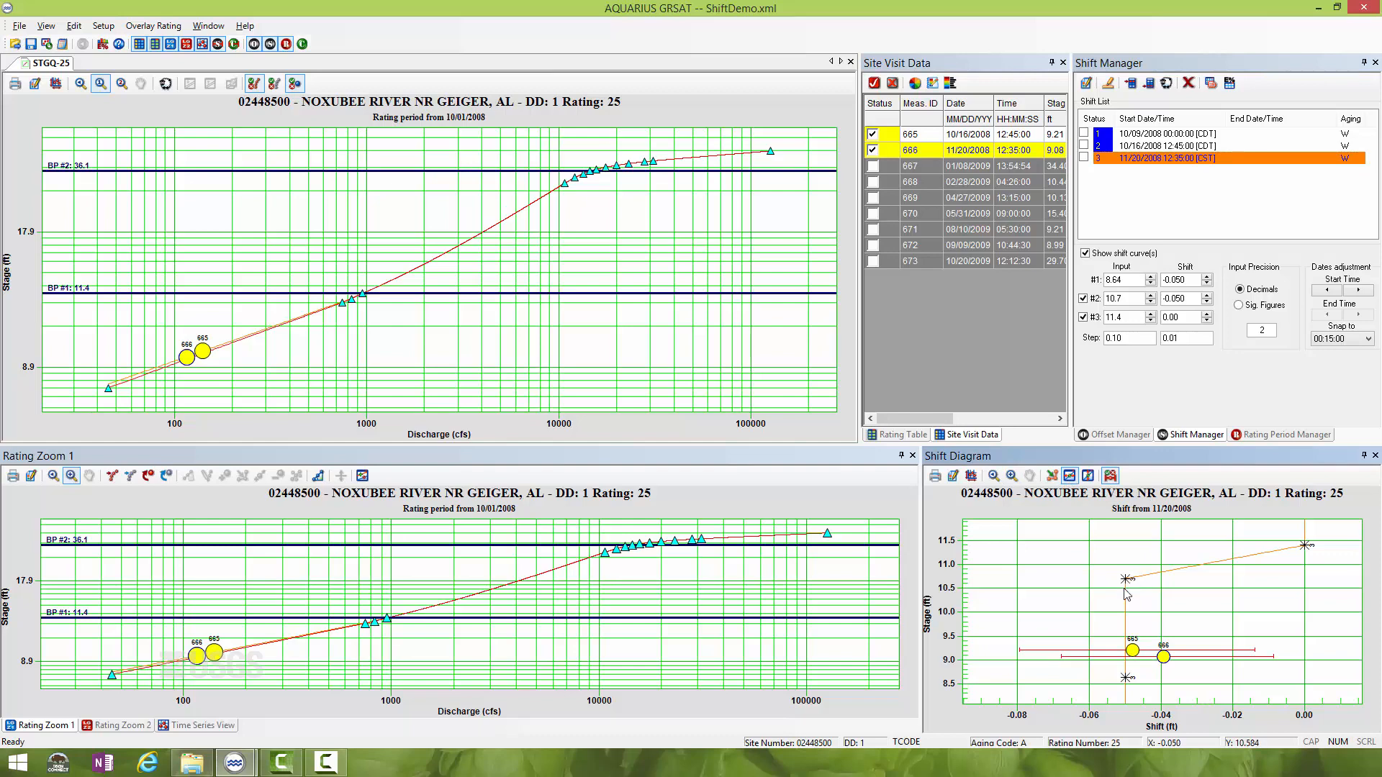
click(1125, 680)
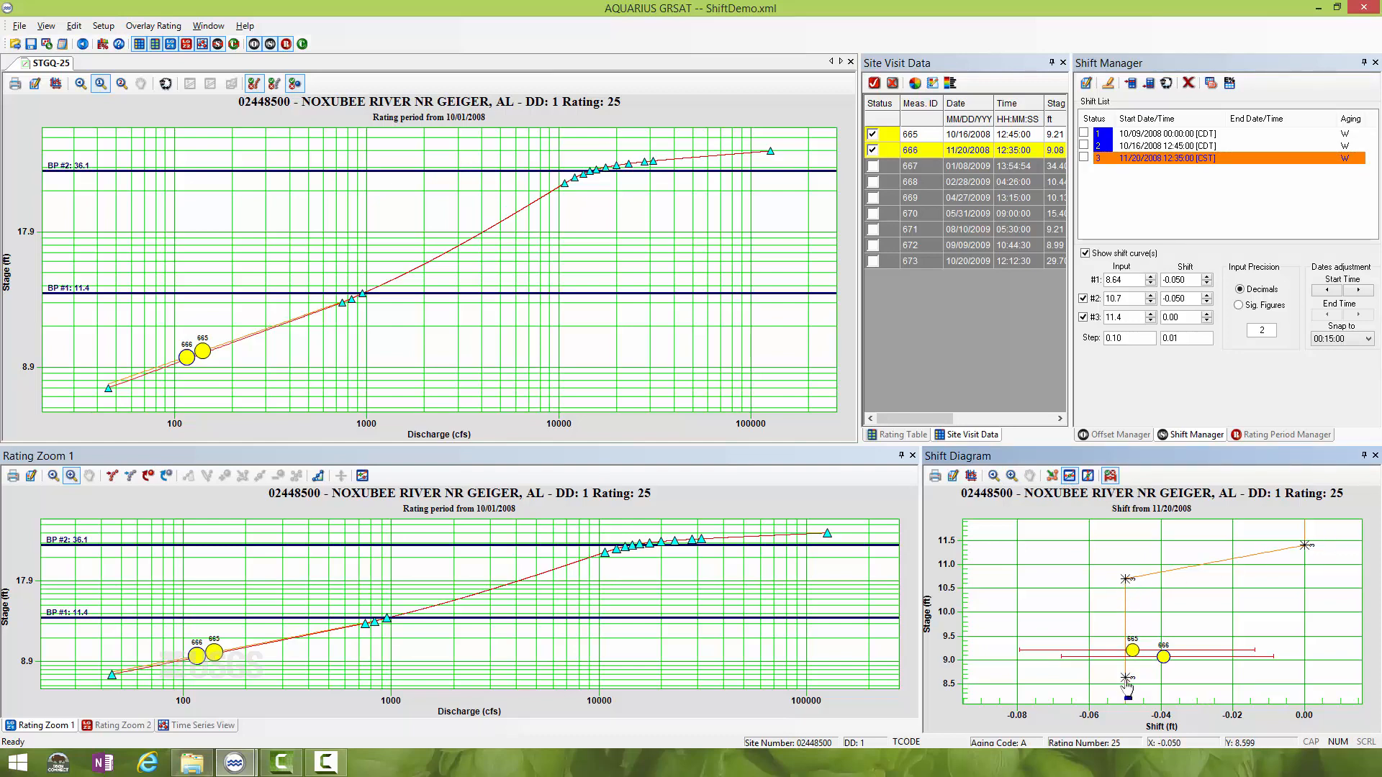
drag(1127, 681, 1159, 681)
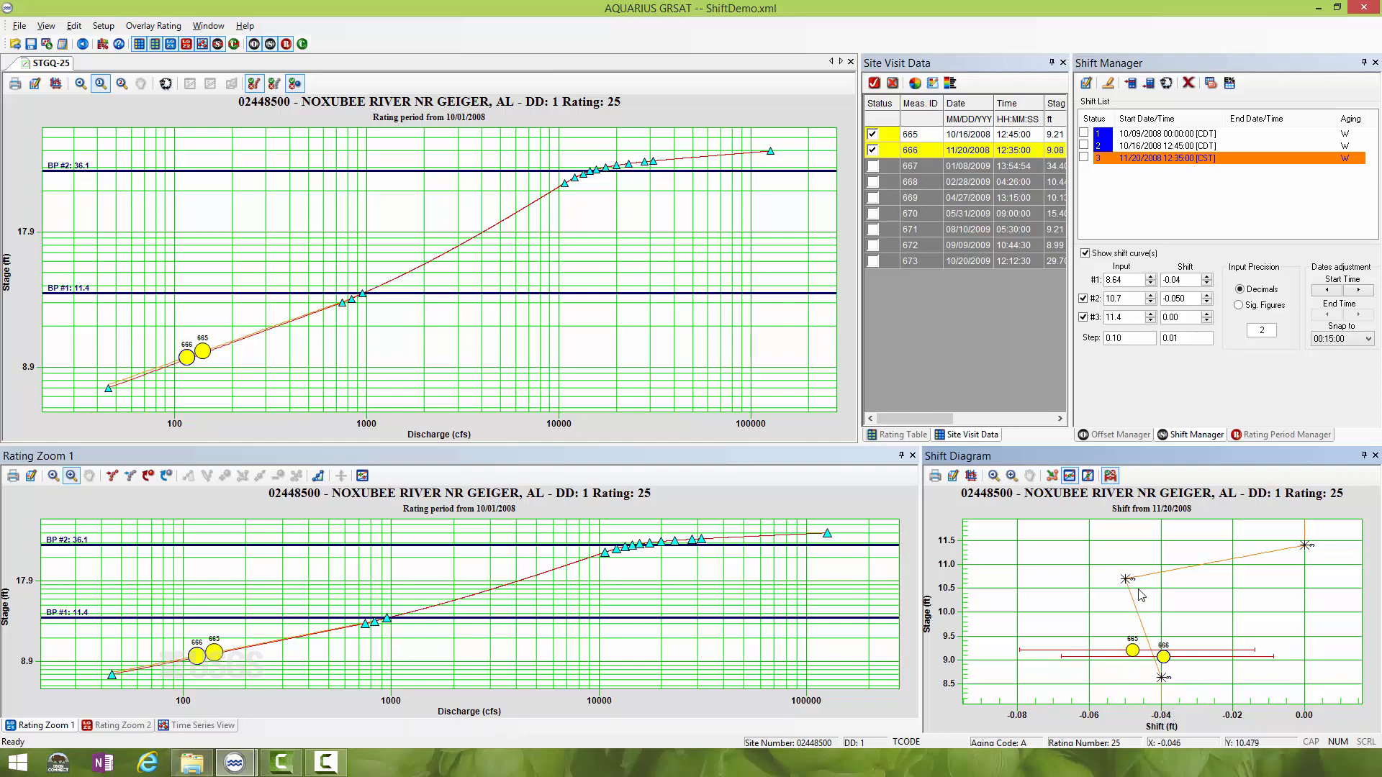
drag(1127, 581, 1154, 584)
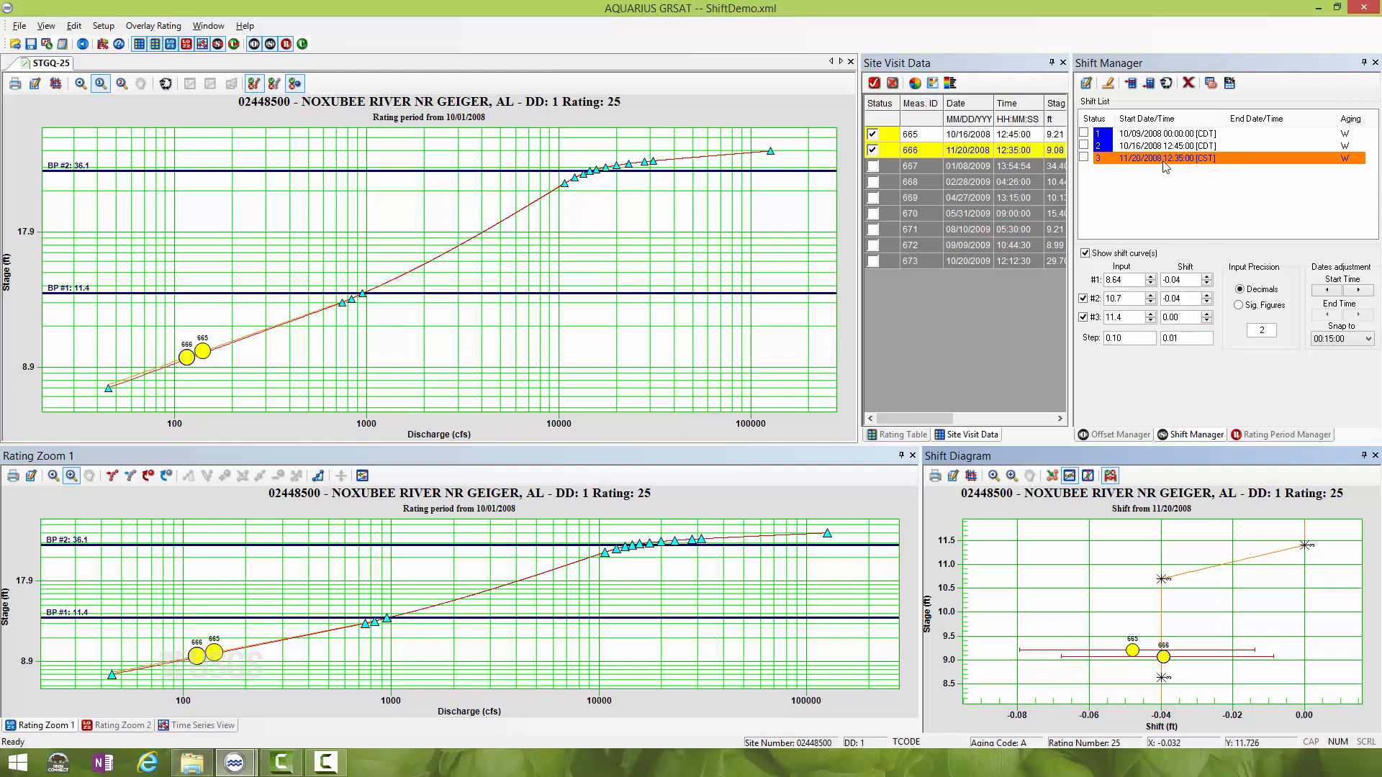
- Turn on the persistent display of the 10/16/2008 and 11/20/2008 shift curves to compare them, leaving the 11/20/2008 shift selected
click(1085, 146)
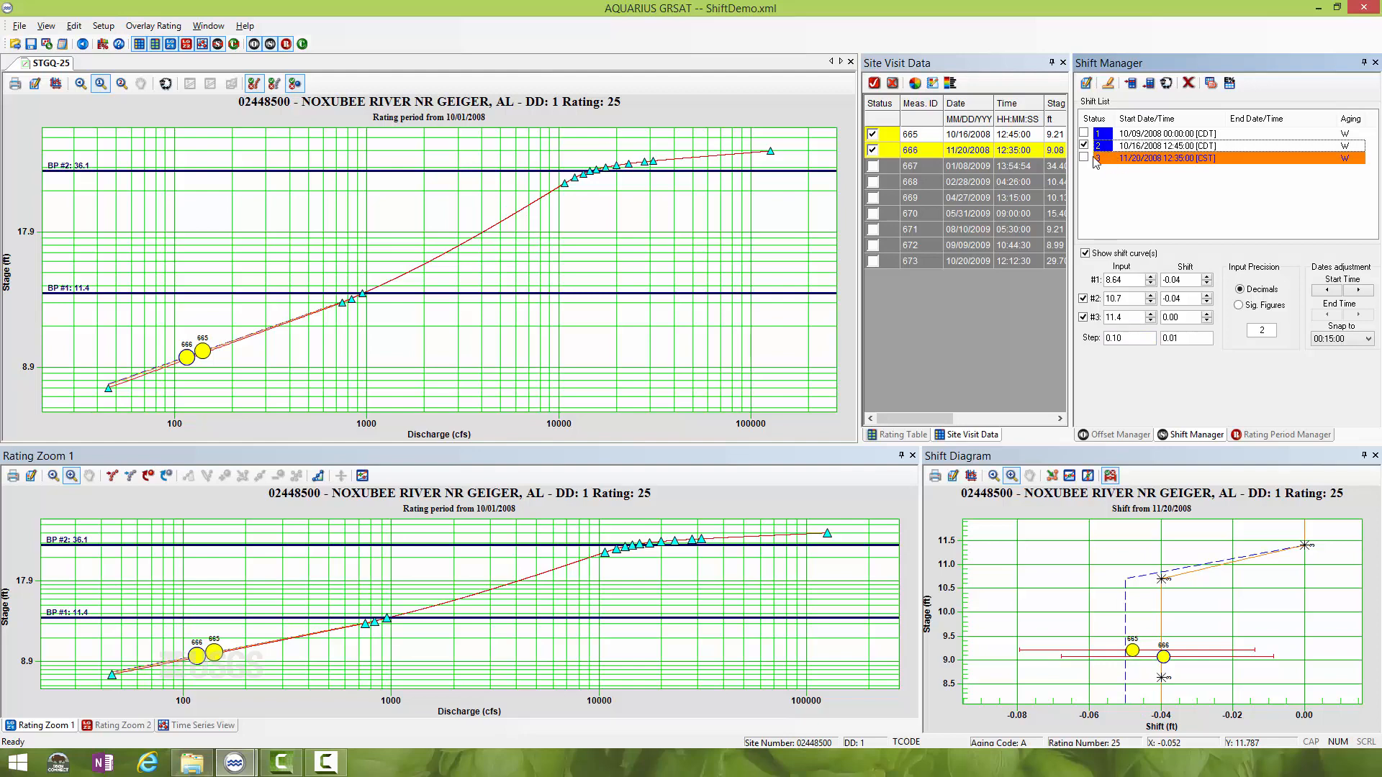
click(1130, 146)
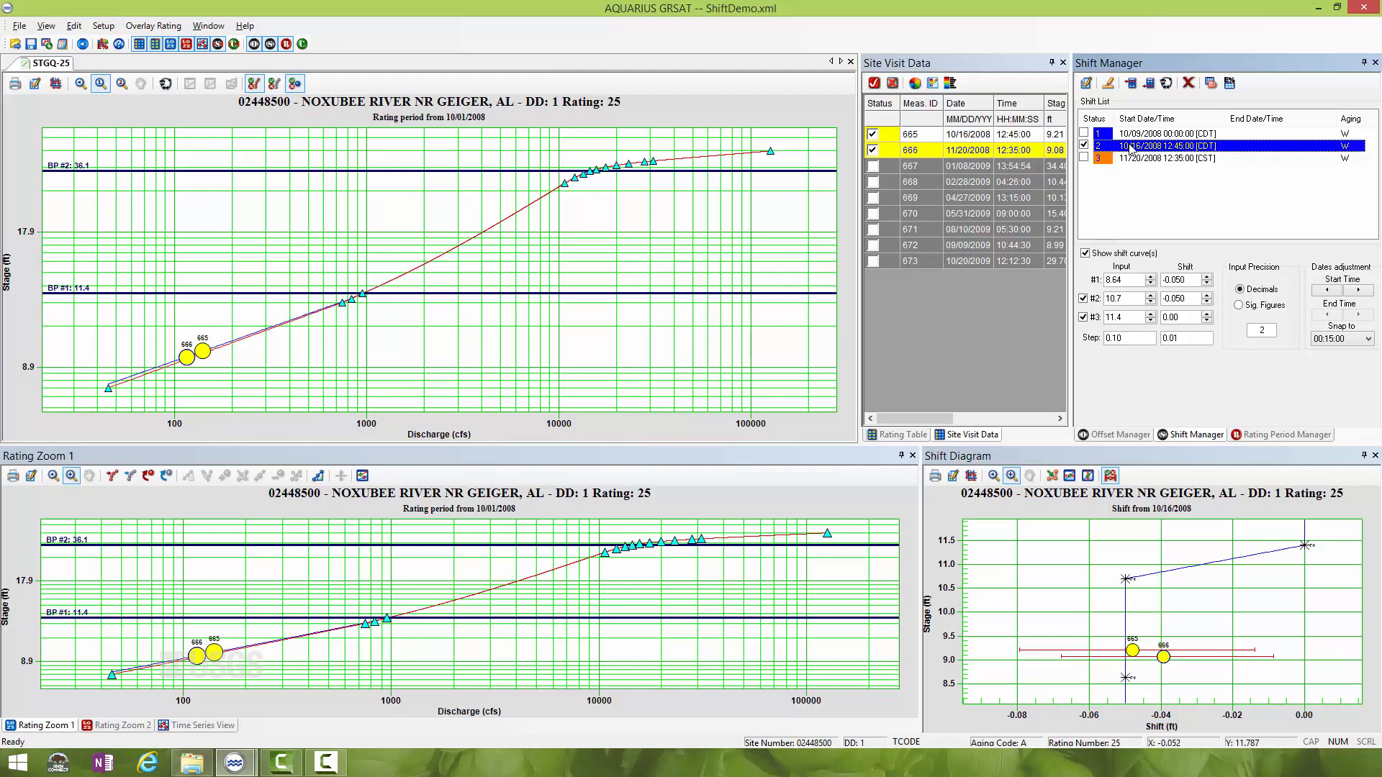
click(1085, 158)
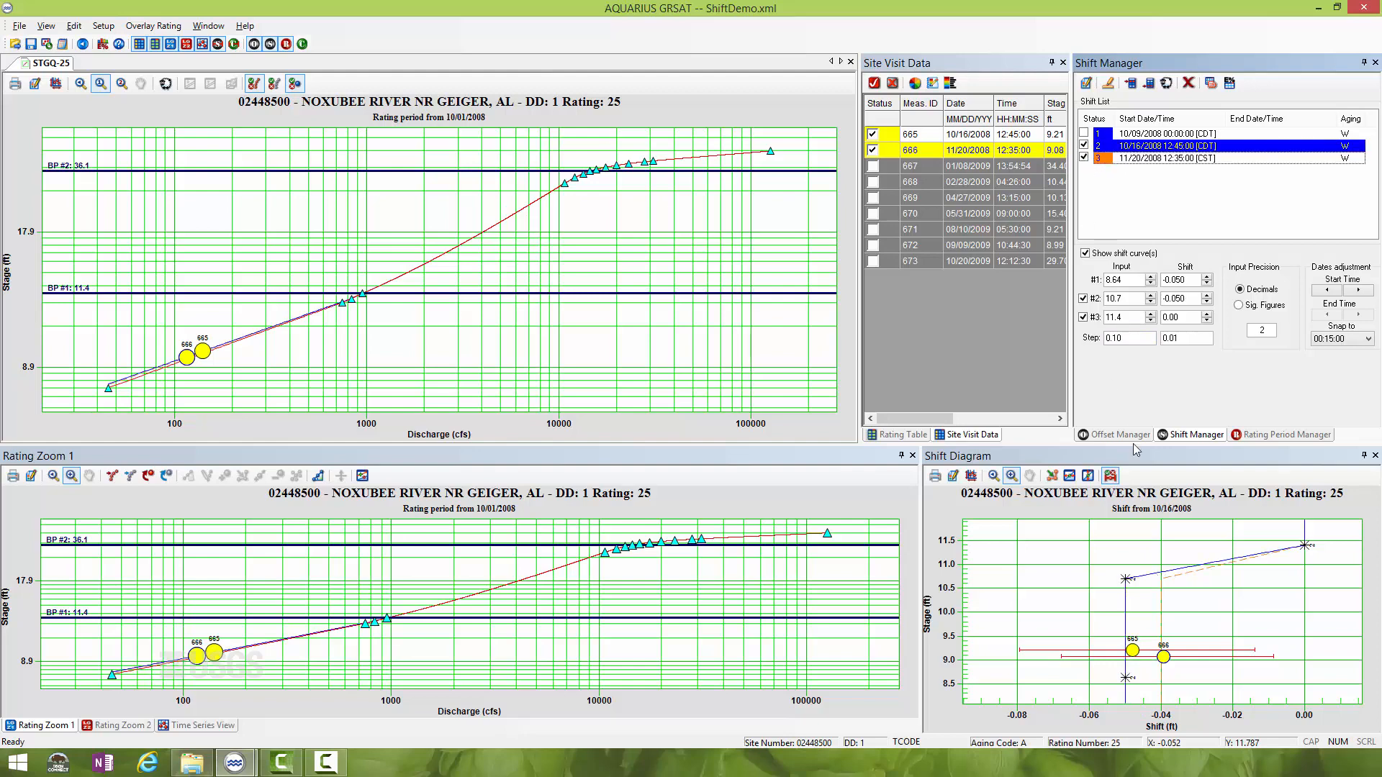
click(1109, 157)
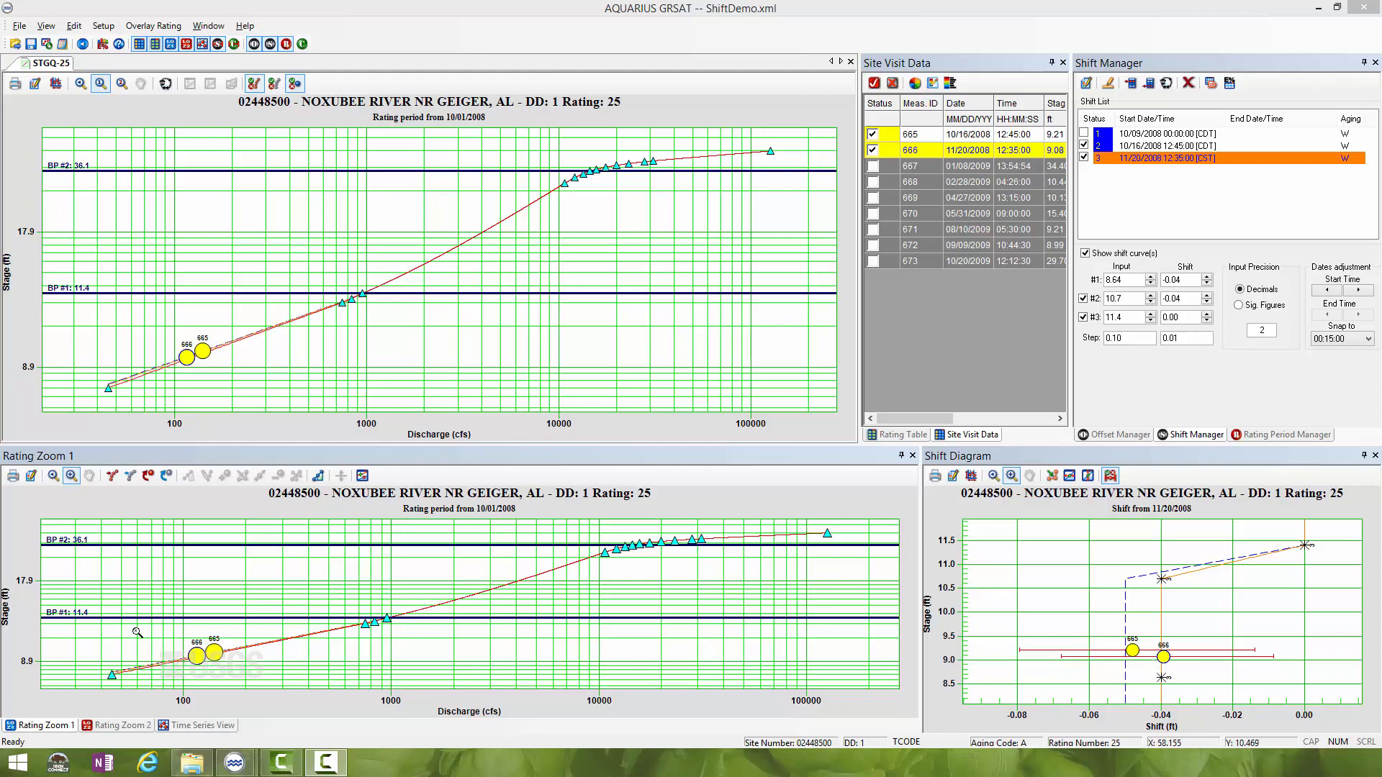
- Examine the 10/16/2008 and 11/20/2008 shift curves up to the 11.4 breakpoint and the October–November 2008 period in the time series
drag(155, 613, 397, 707)
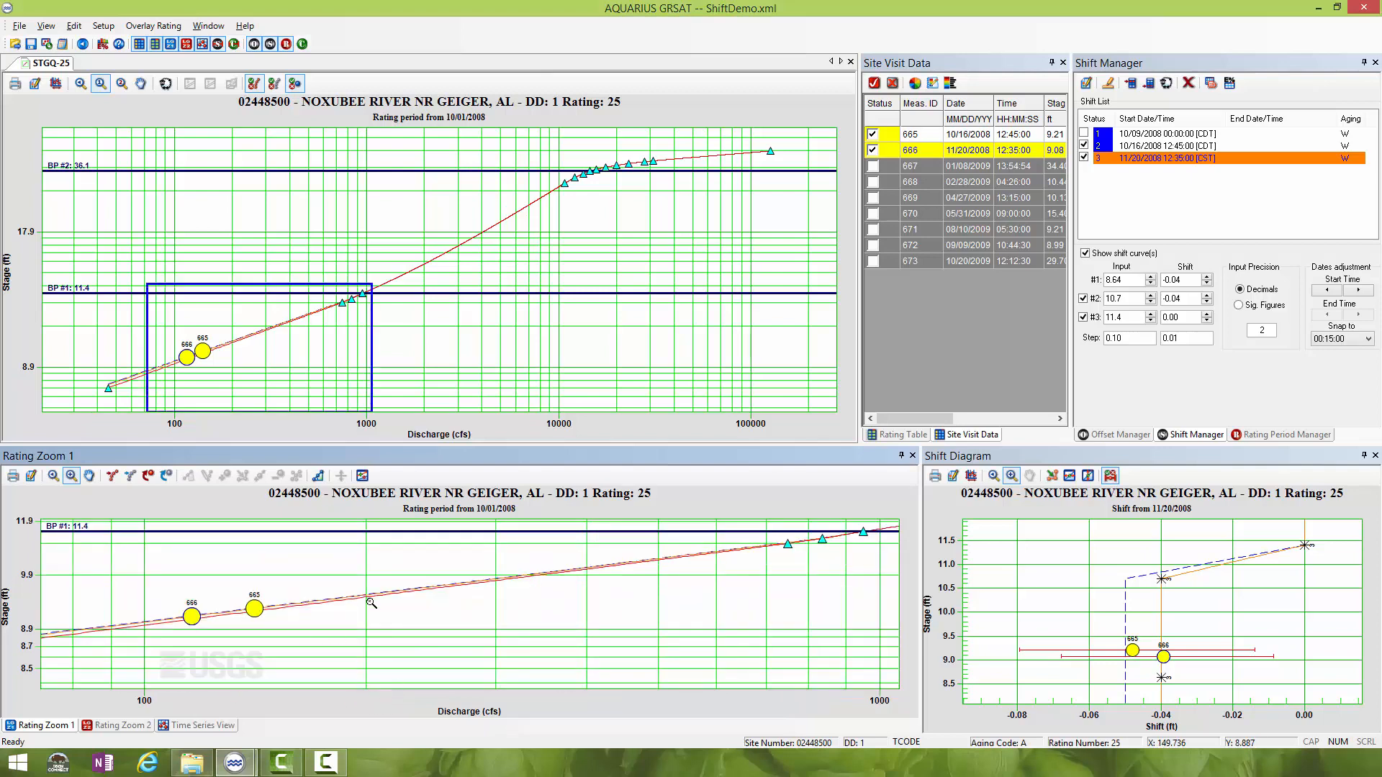
drag(487, 529, 872, 623)
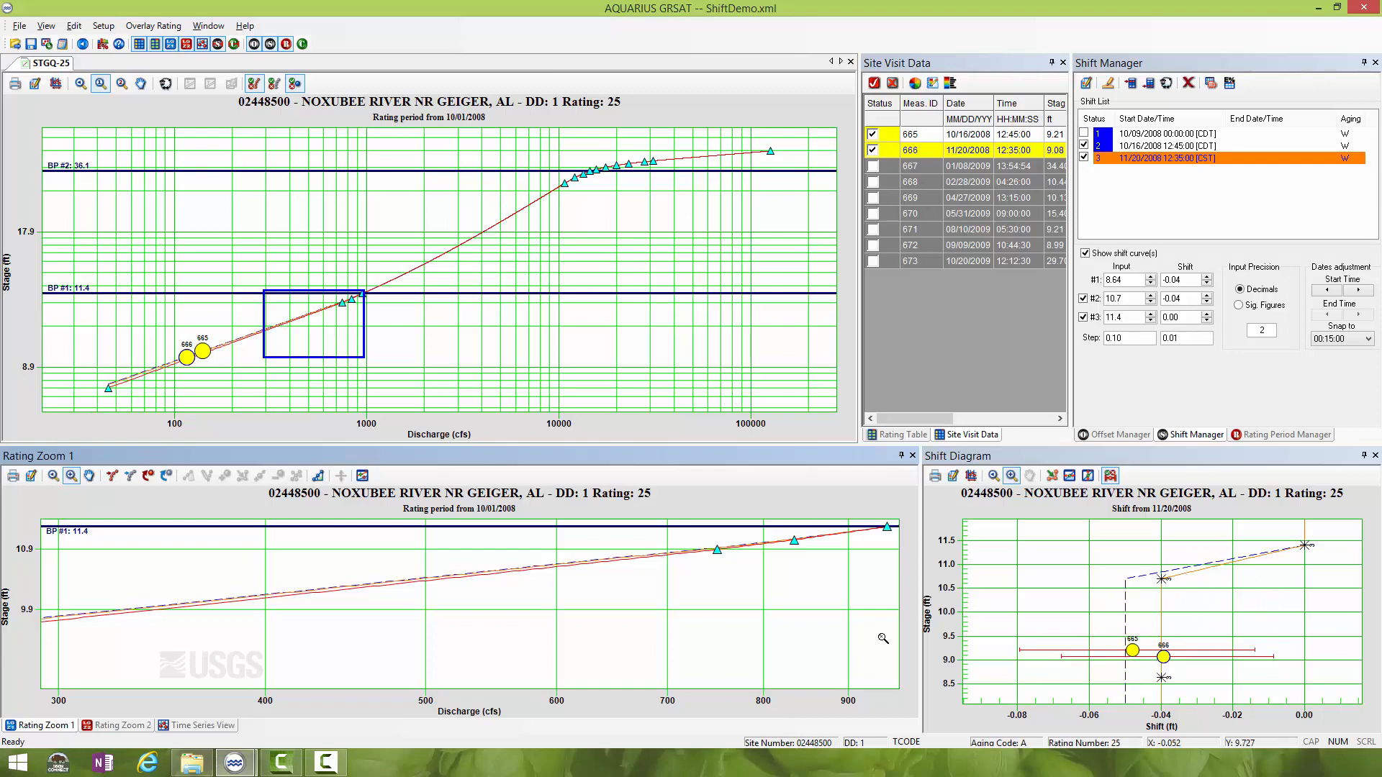
click(204, 726)
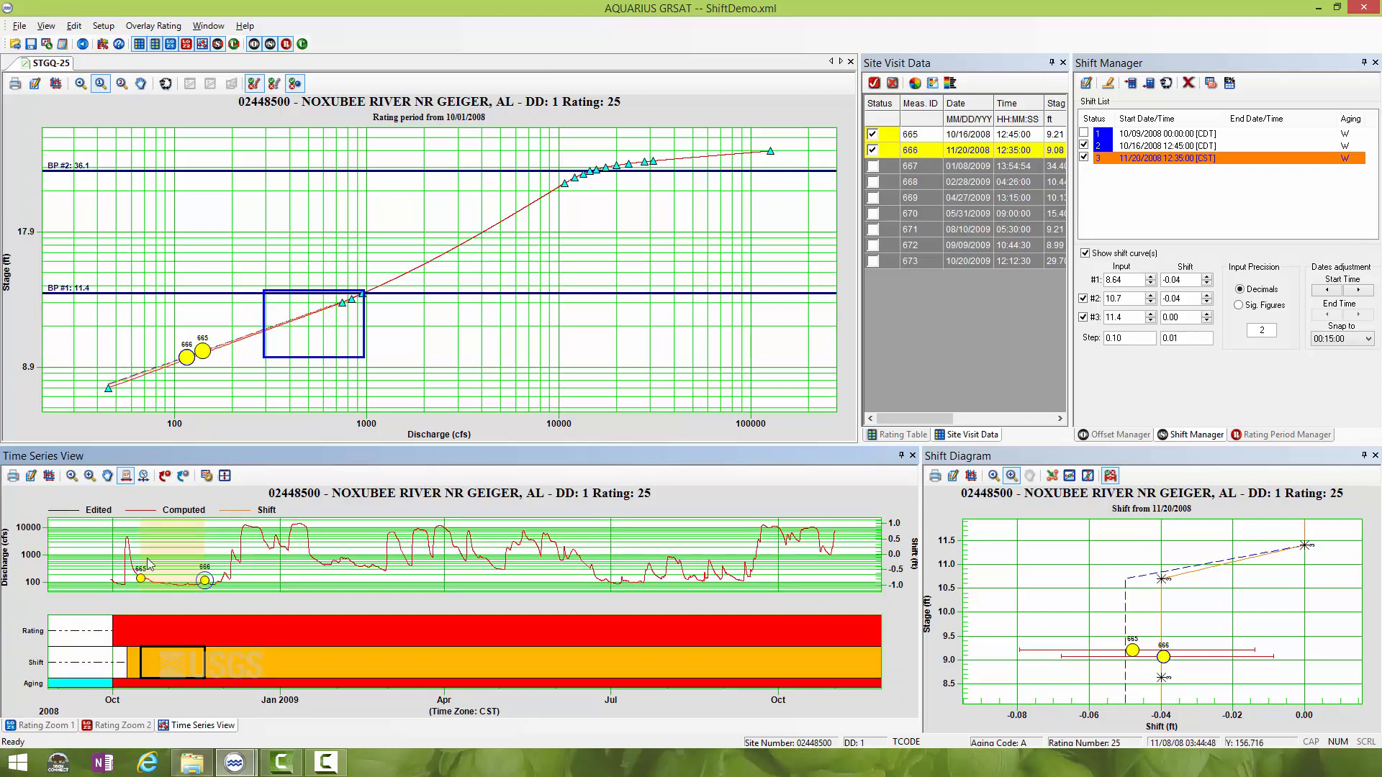
click(89, 476)
drag(115, 528, 216, 606)
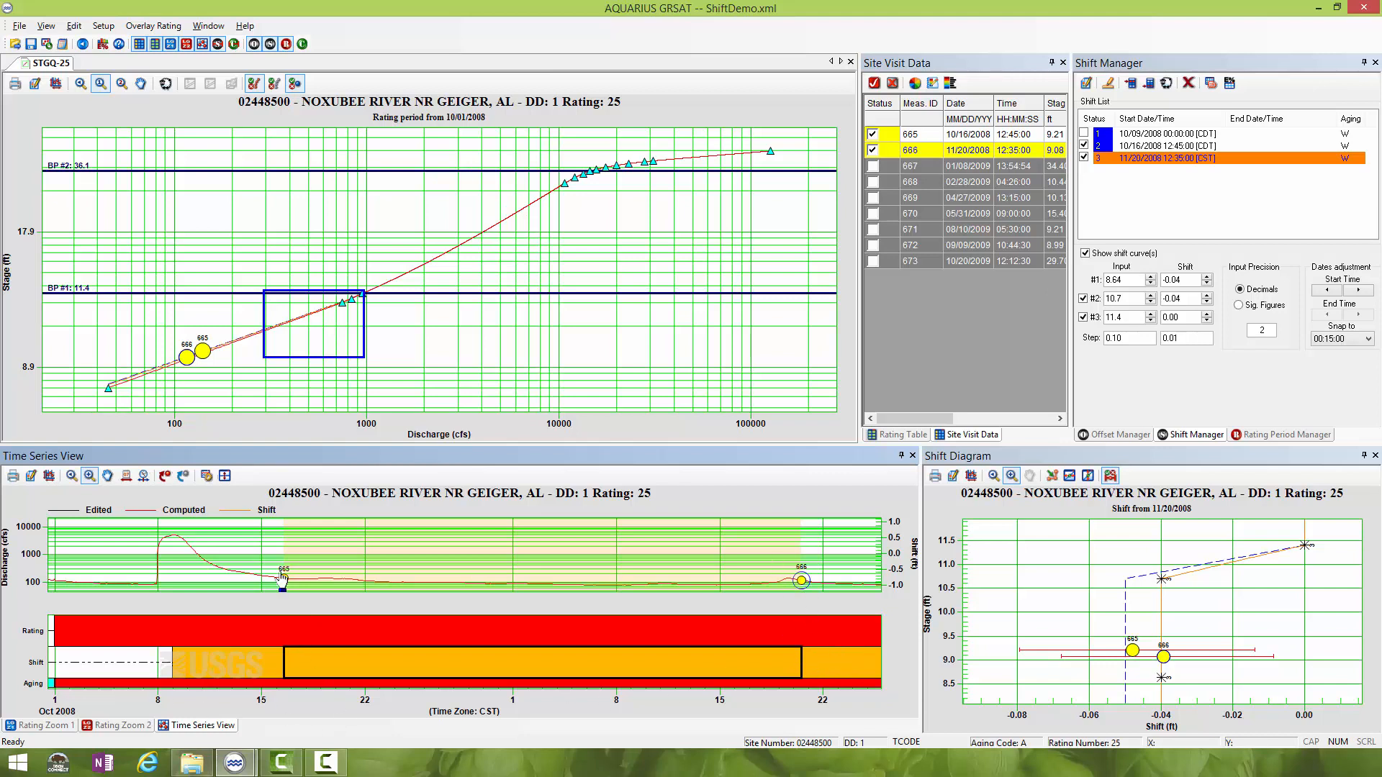
- In the time series, move the last shift's start to 11/16/2008 13:15:00 and back to 11/20/2008 13:00:00
click(127, 476)
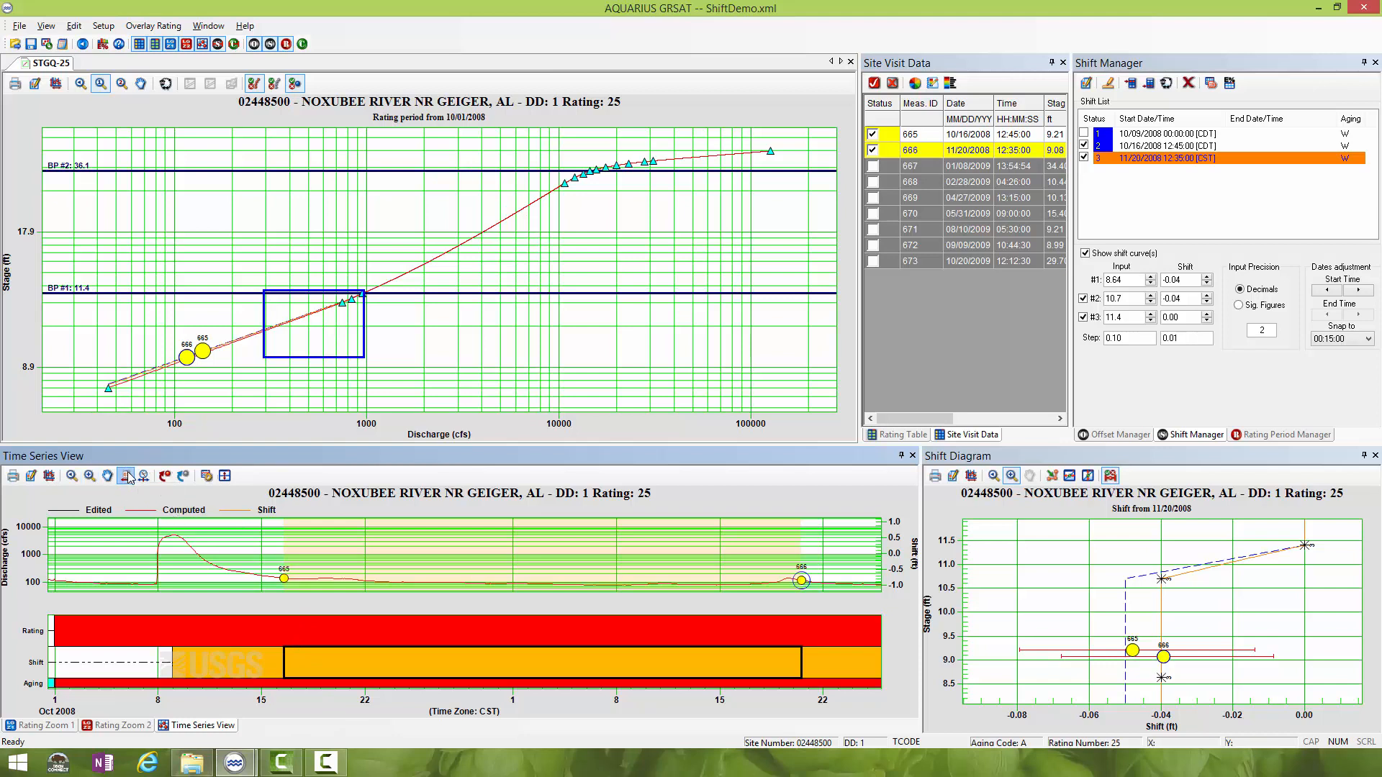
click(836, 658)
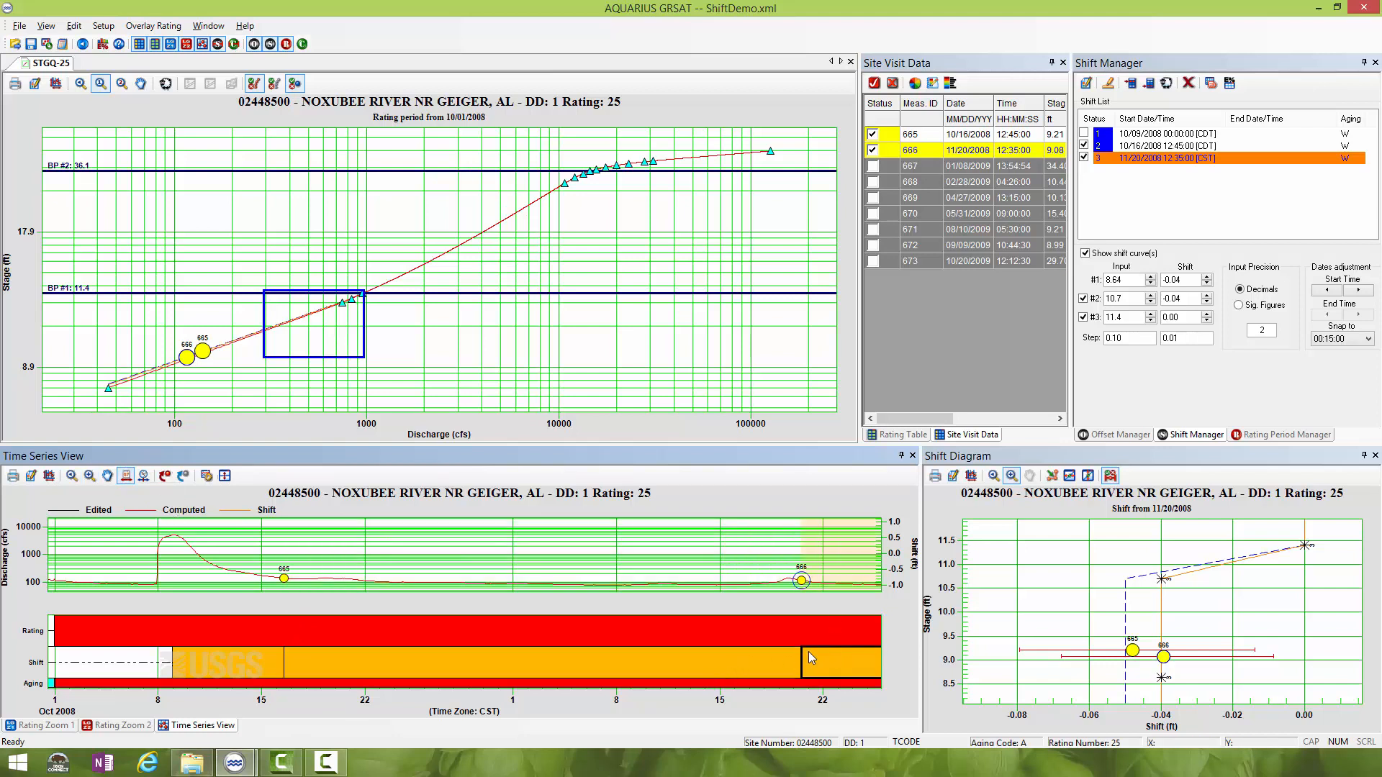
drag(801, 651, 743, 652)
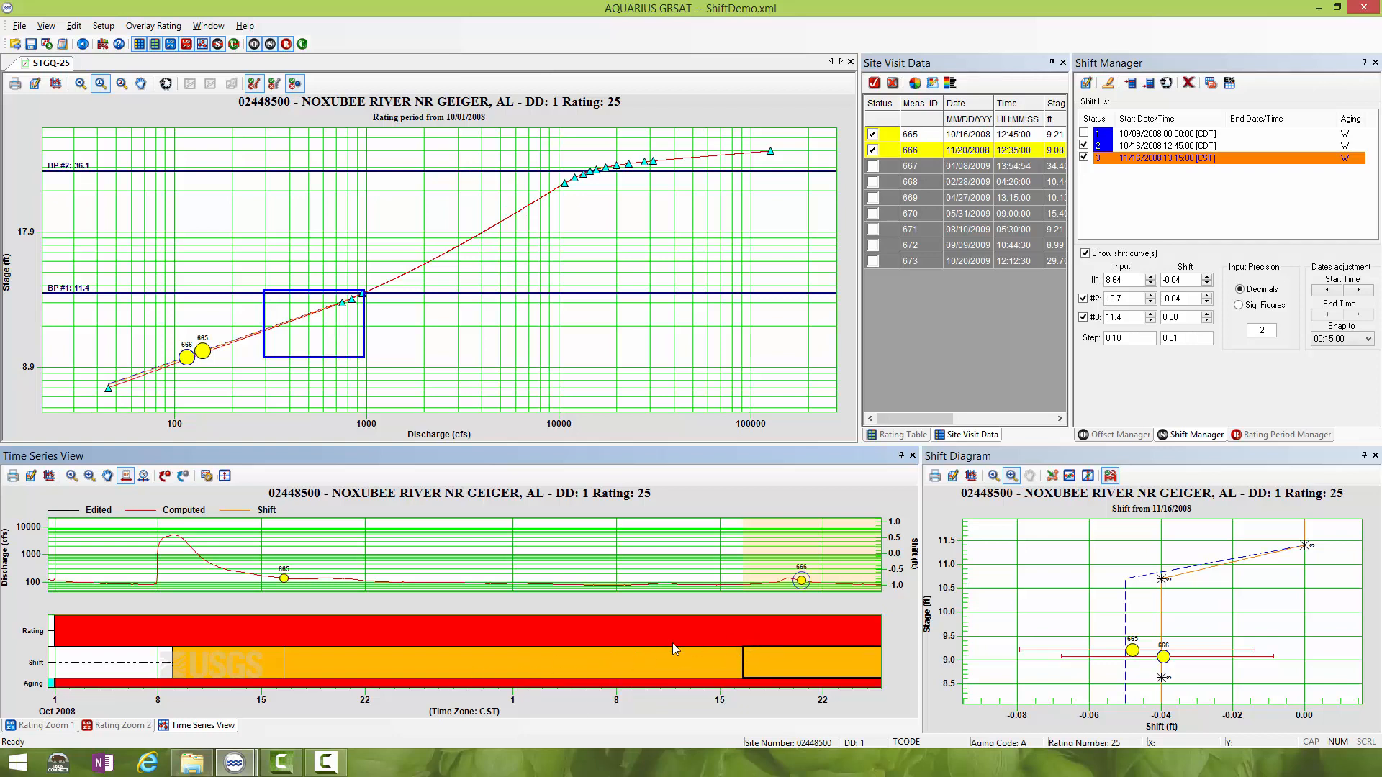
drag(743, 654, 802, 646)
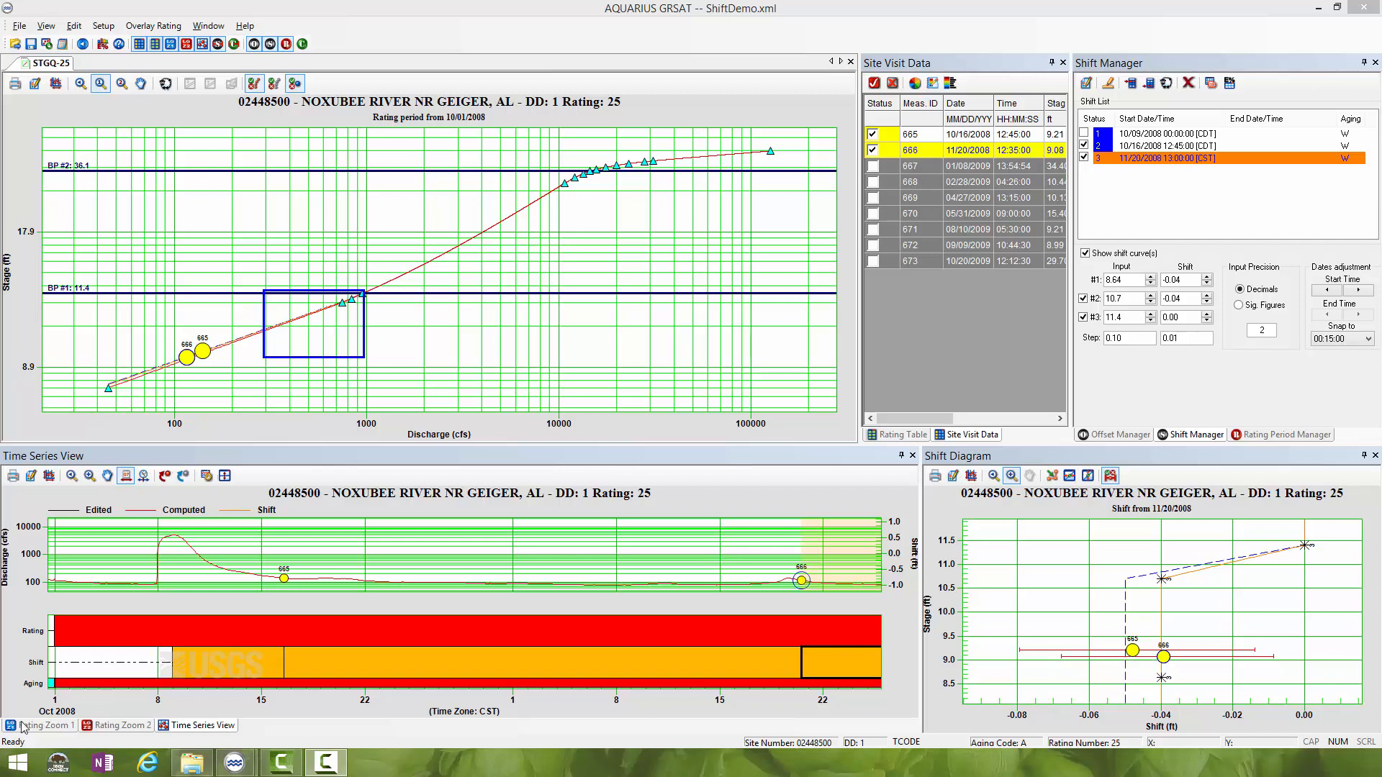
- Display measurement 667 on the rating curve and fit all displayed measurements in the shift diagram
click(55, 84)
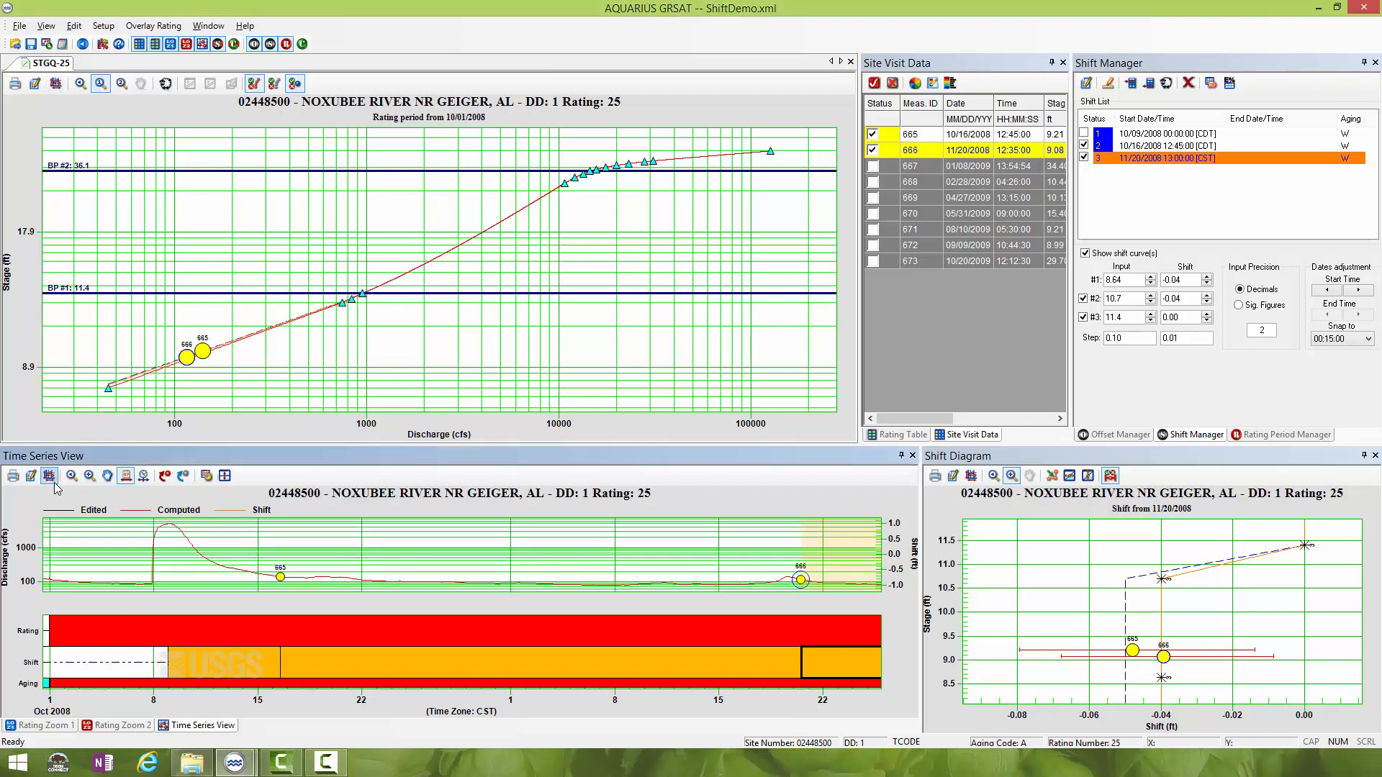
click(52, 727)
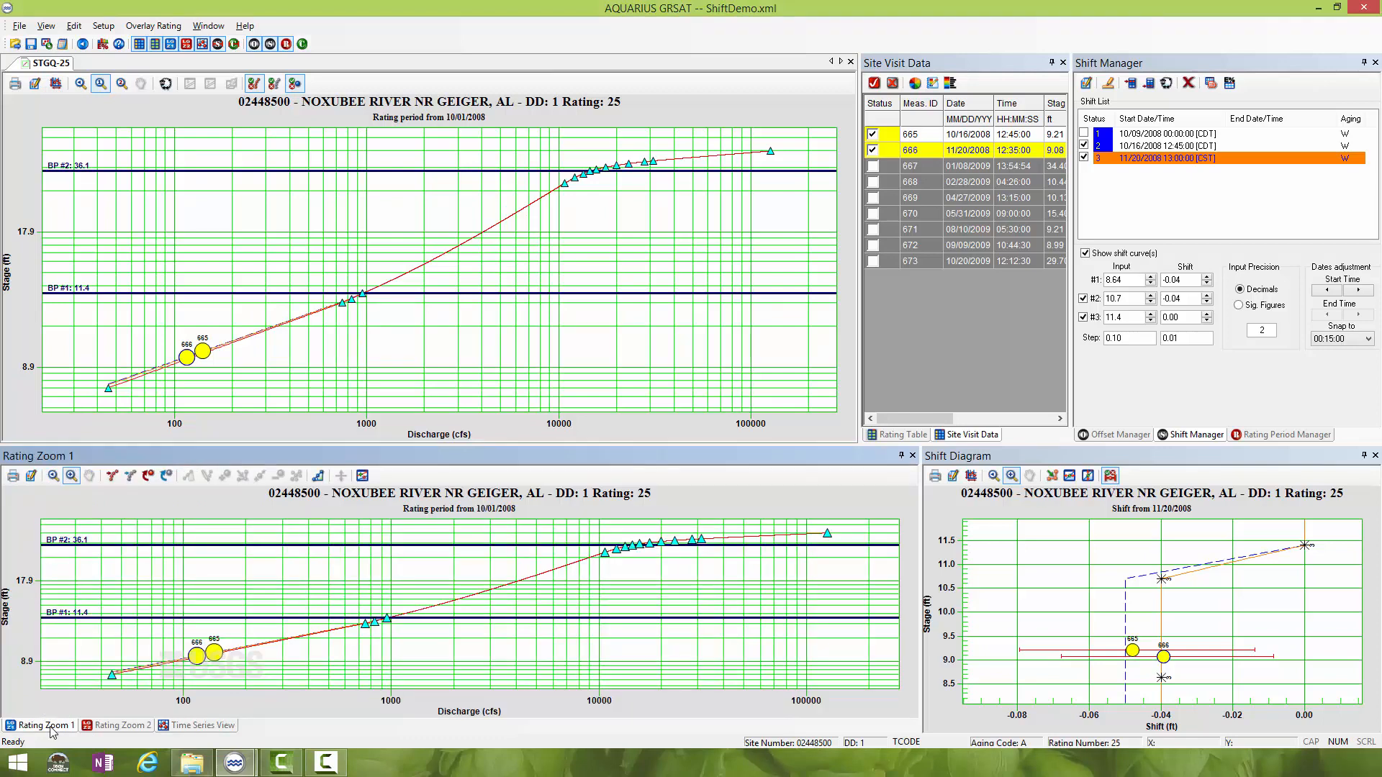
click(873, 167)
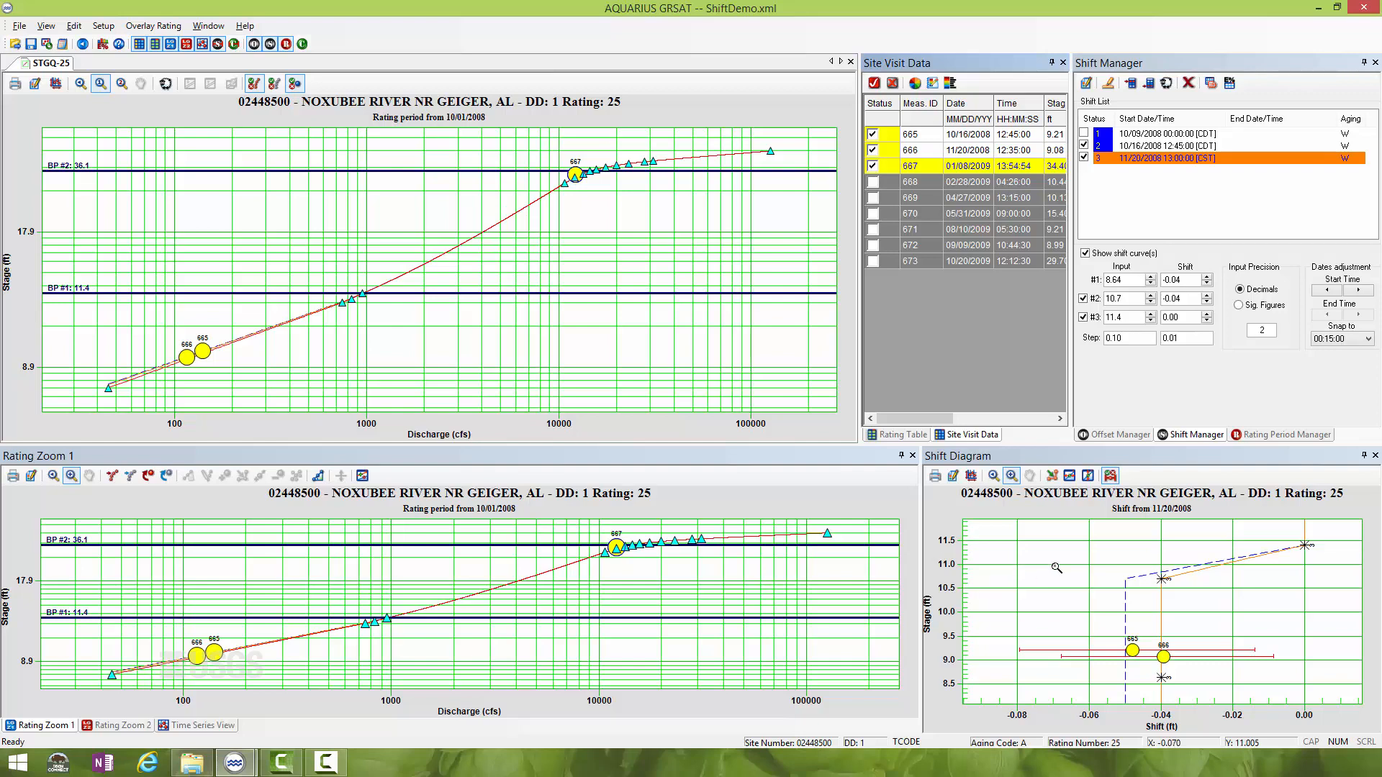
click(995, 481)
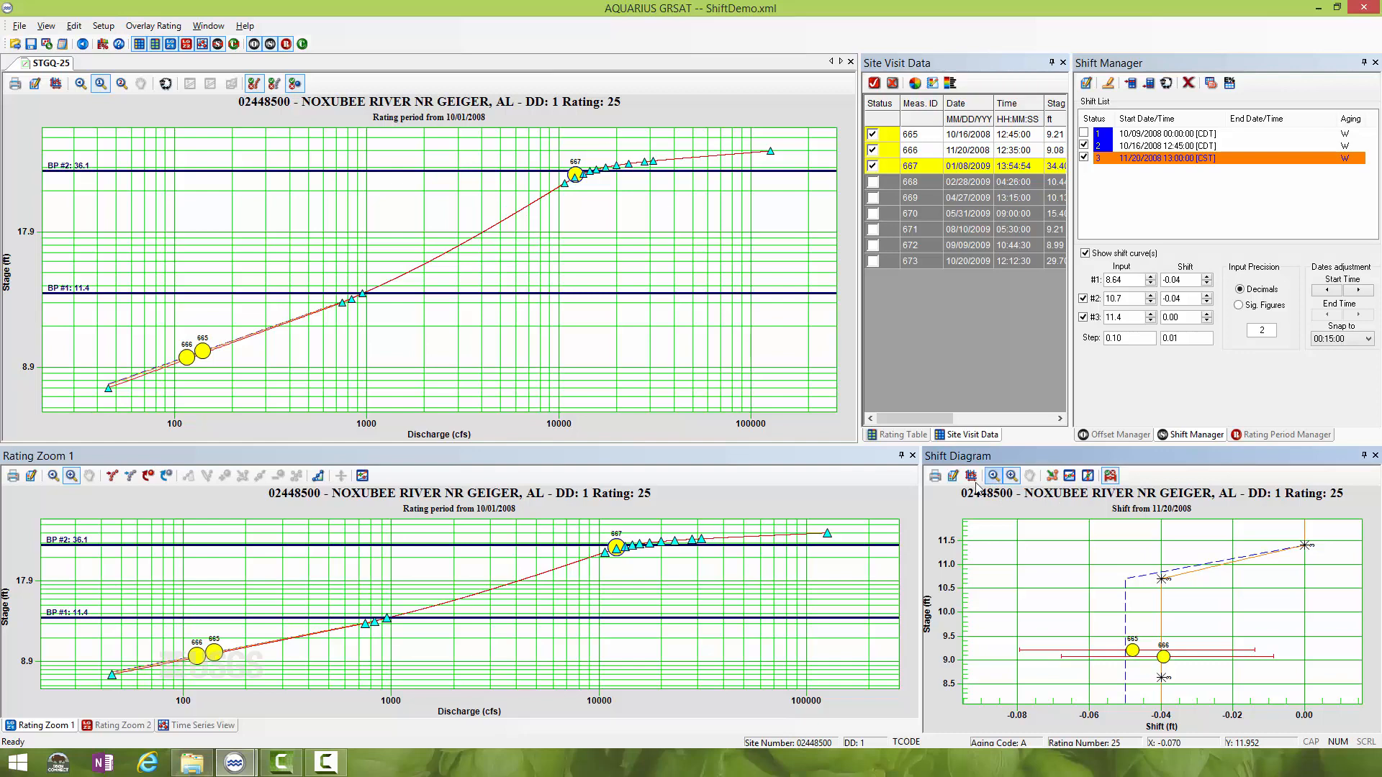
click(993, 475)
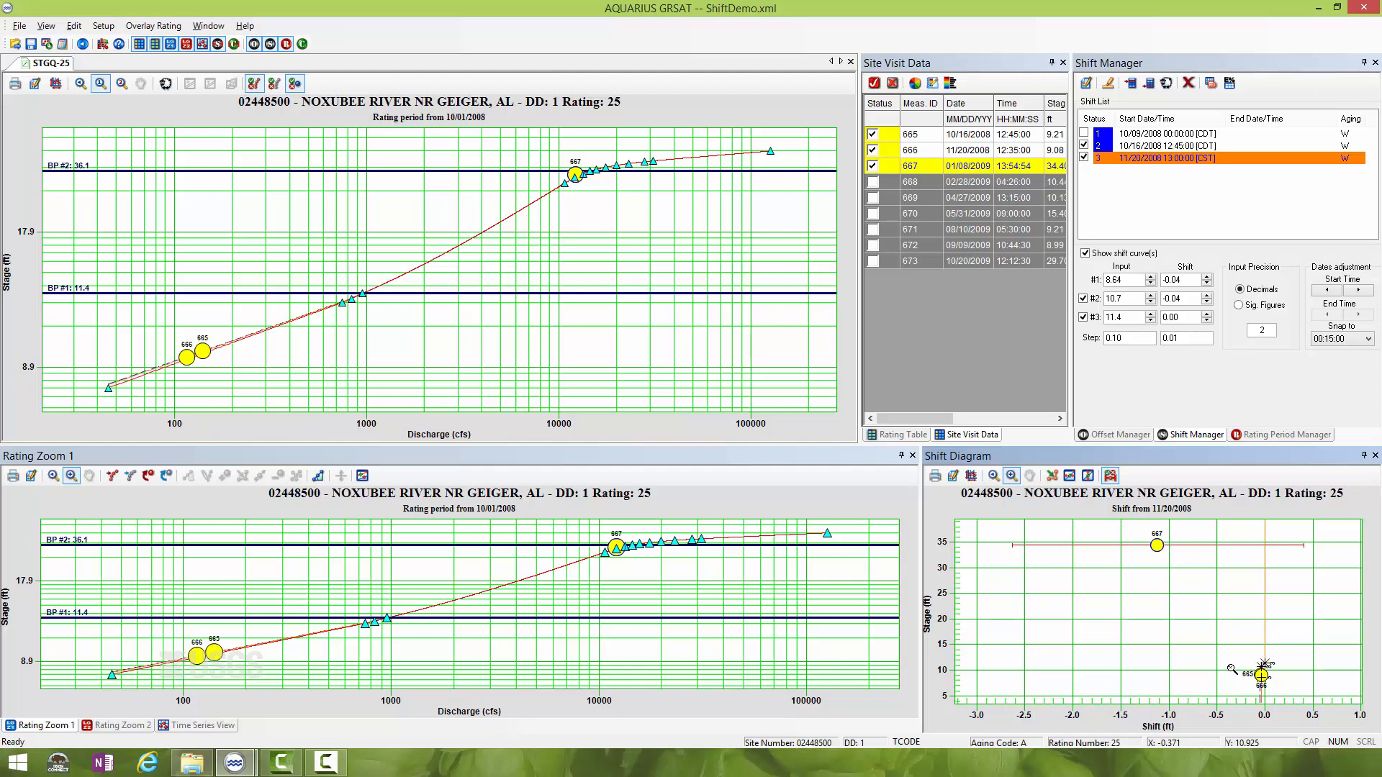
click(325, 763)
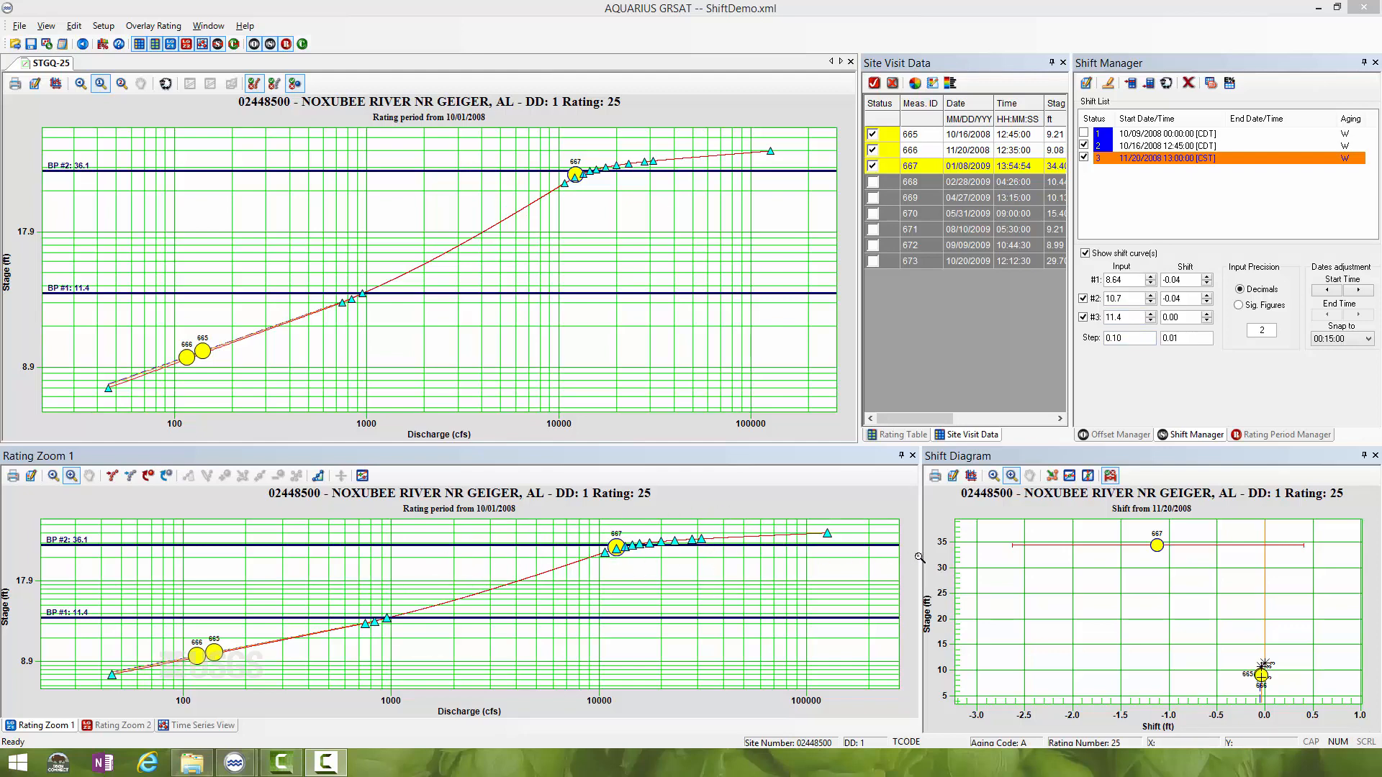
- Insert a new shift with a start date of 01/08/2009 13:00:00
click(1153, 79)
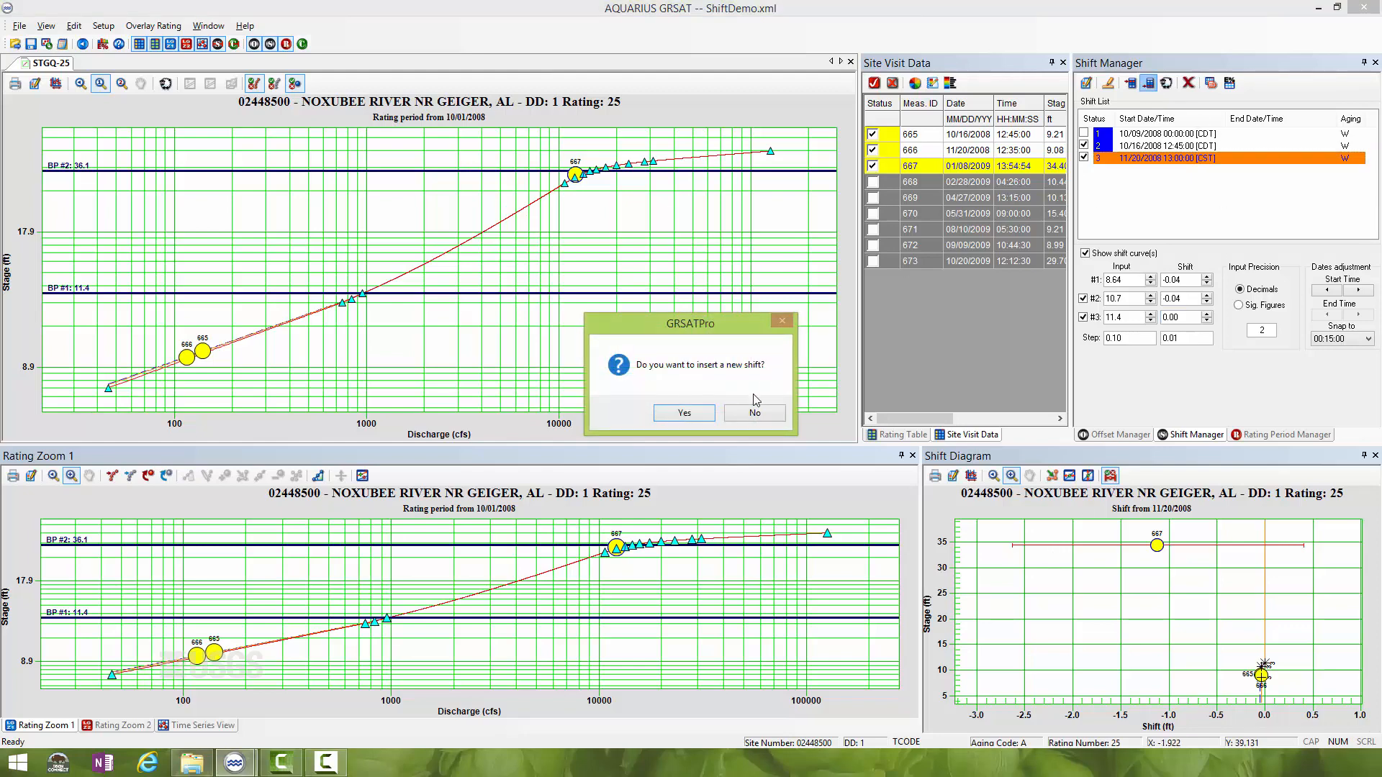
click(684, 413)
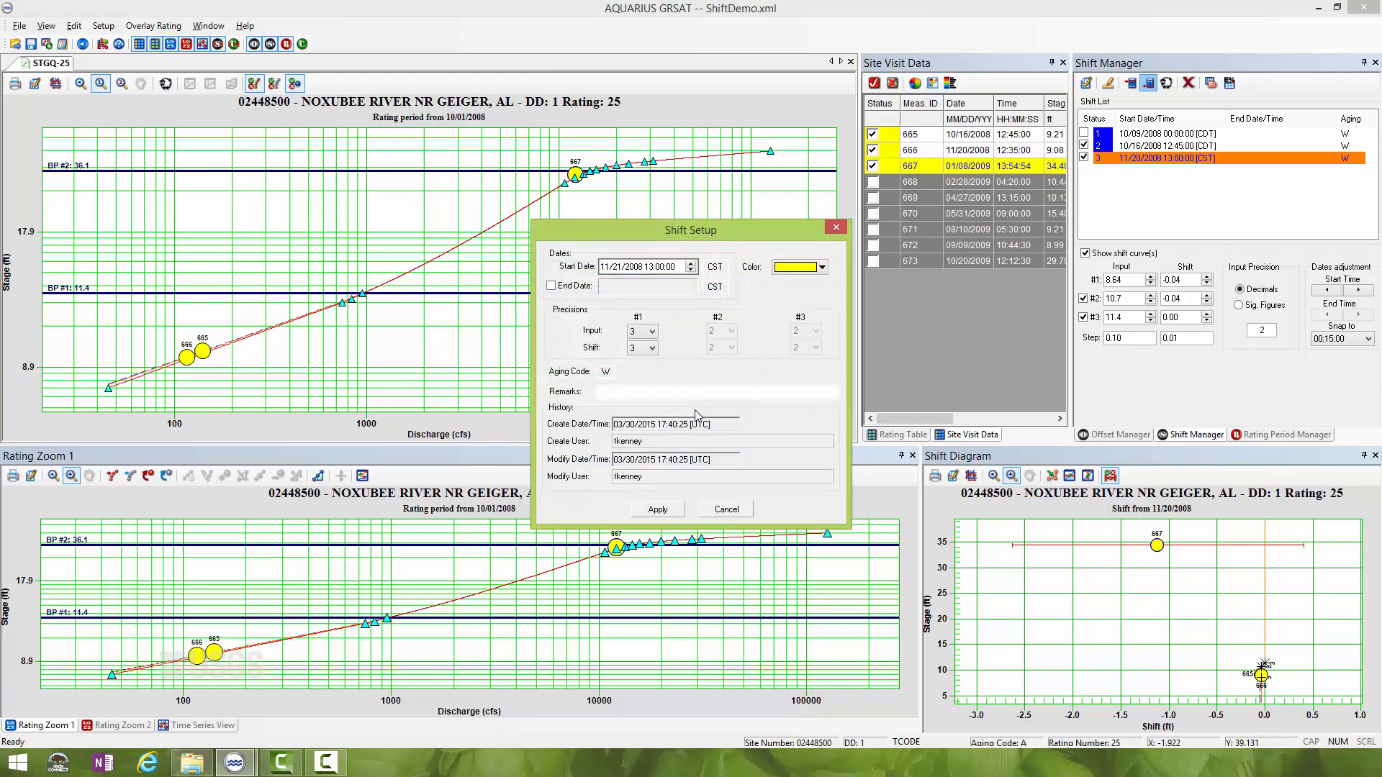
click(607, 272)
text(01/08/2009)
- Set the new shift's color to green, enter the remarks "meas 667", and apply the setup
click(822, 267)
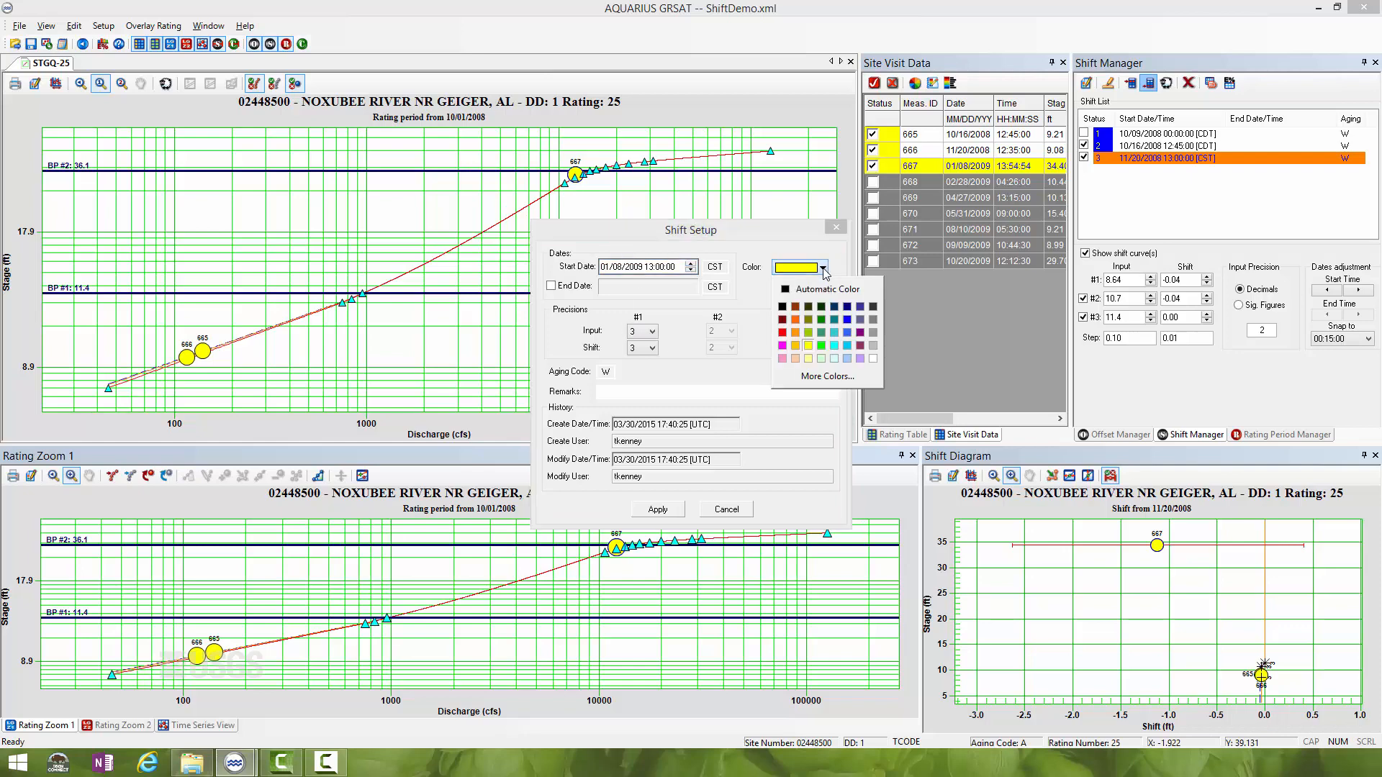
click(821, 321)
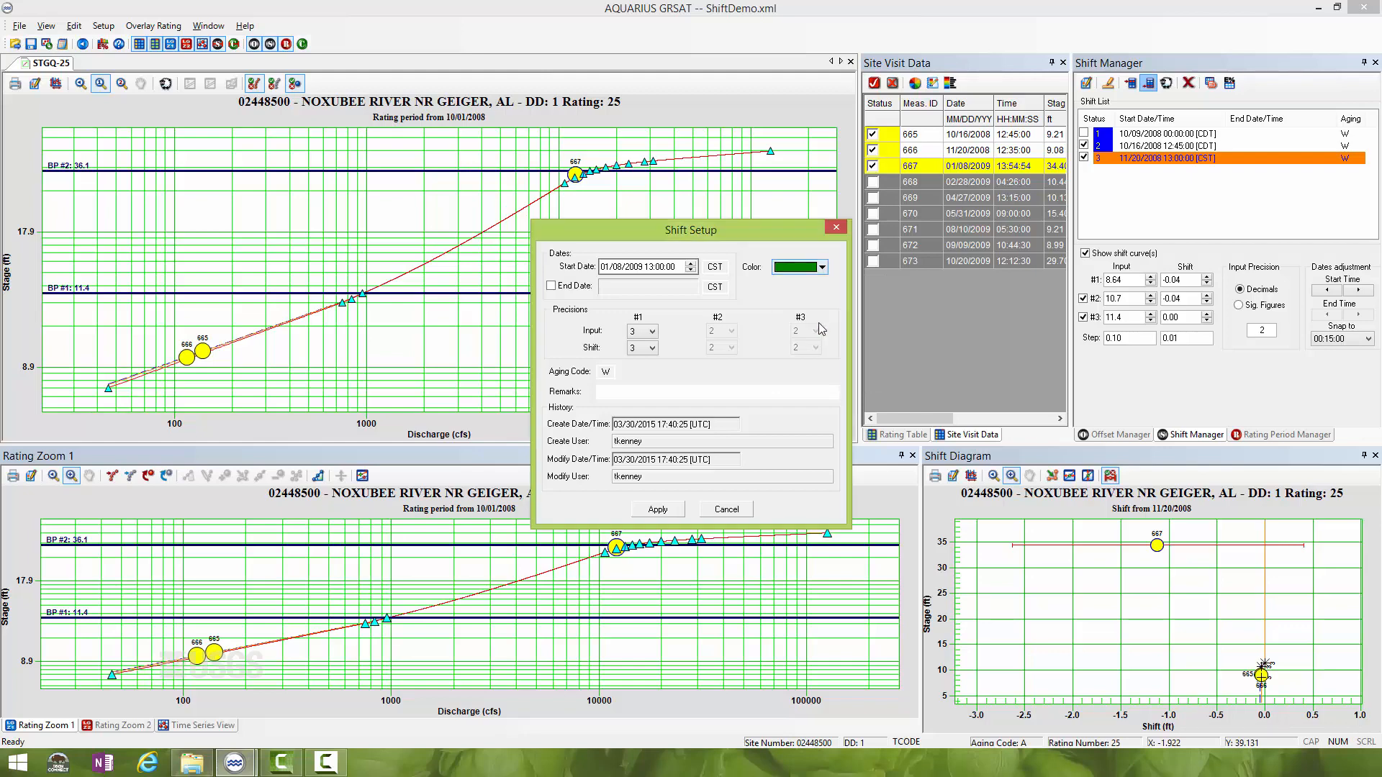
click(651, 390)
text(meas)
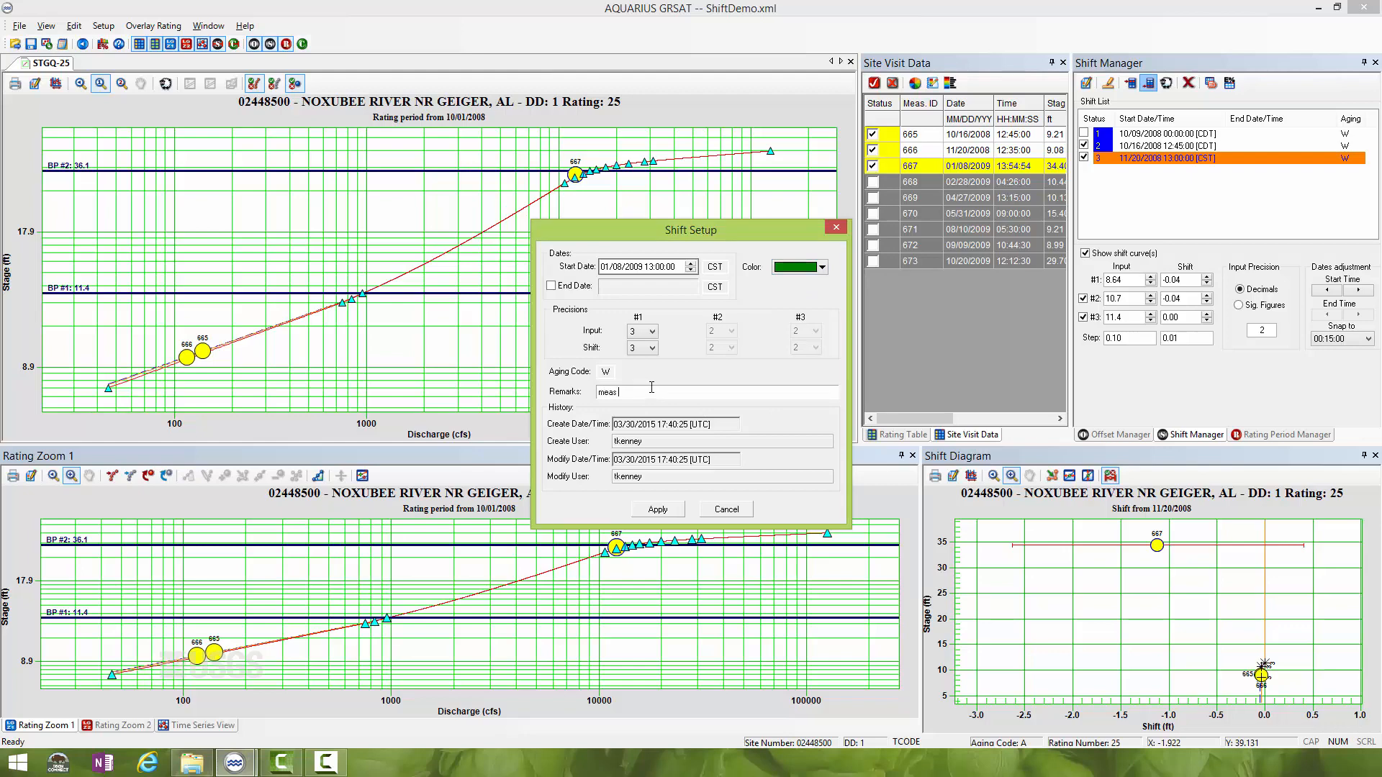
text( 667)
click(662, 511)
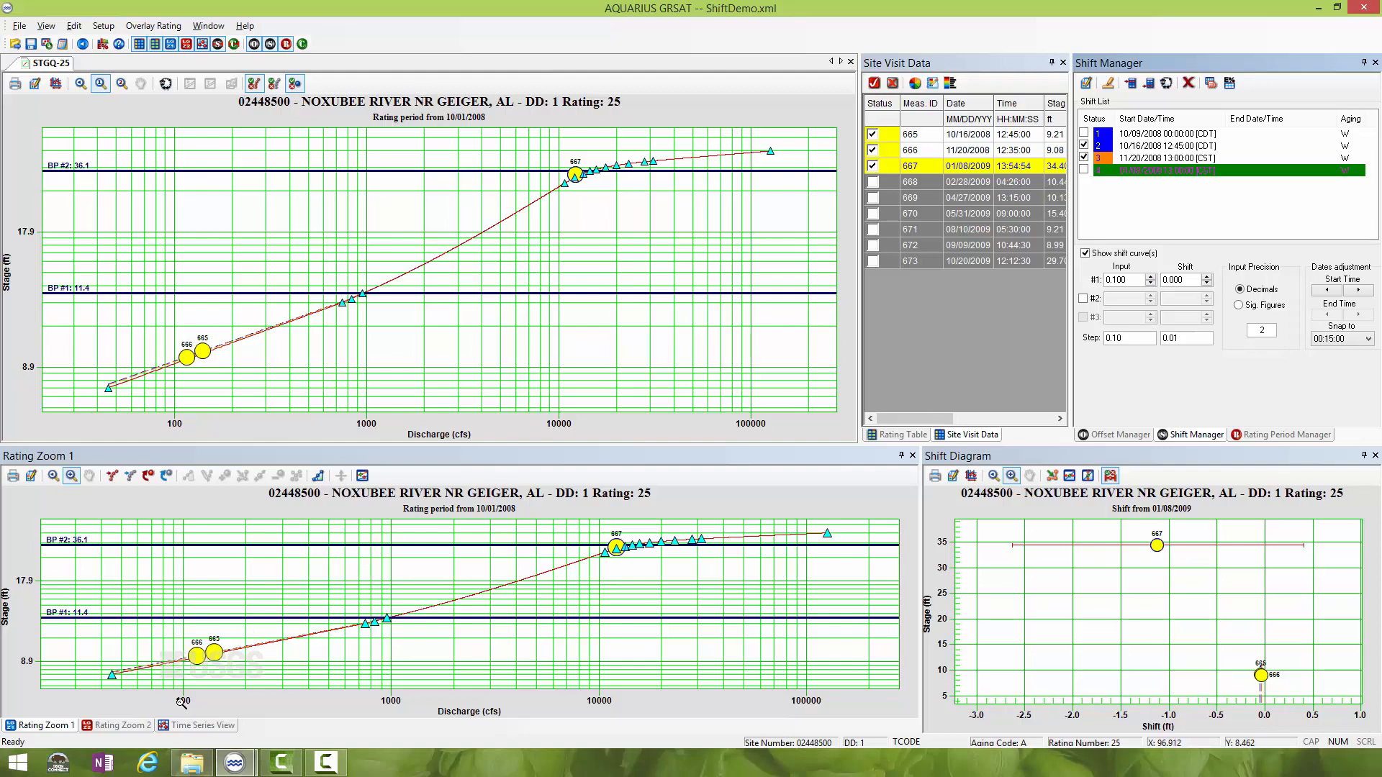
- Examine the hydrograph and shift periods between measurements 665 and 667 in the time series
click(196, 725)
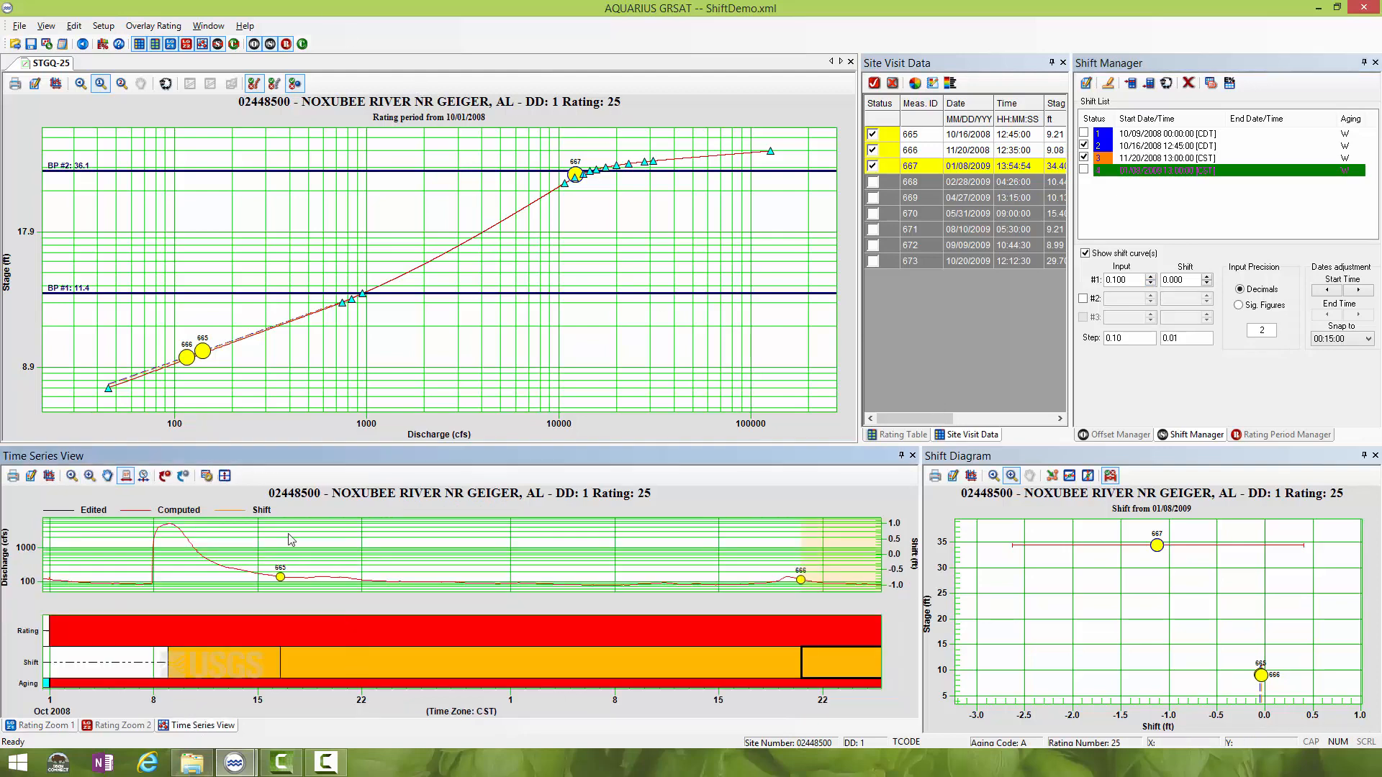
click(72, 476)
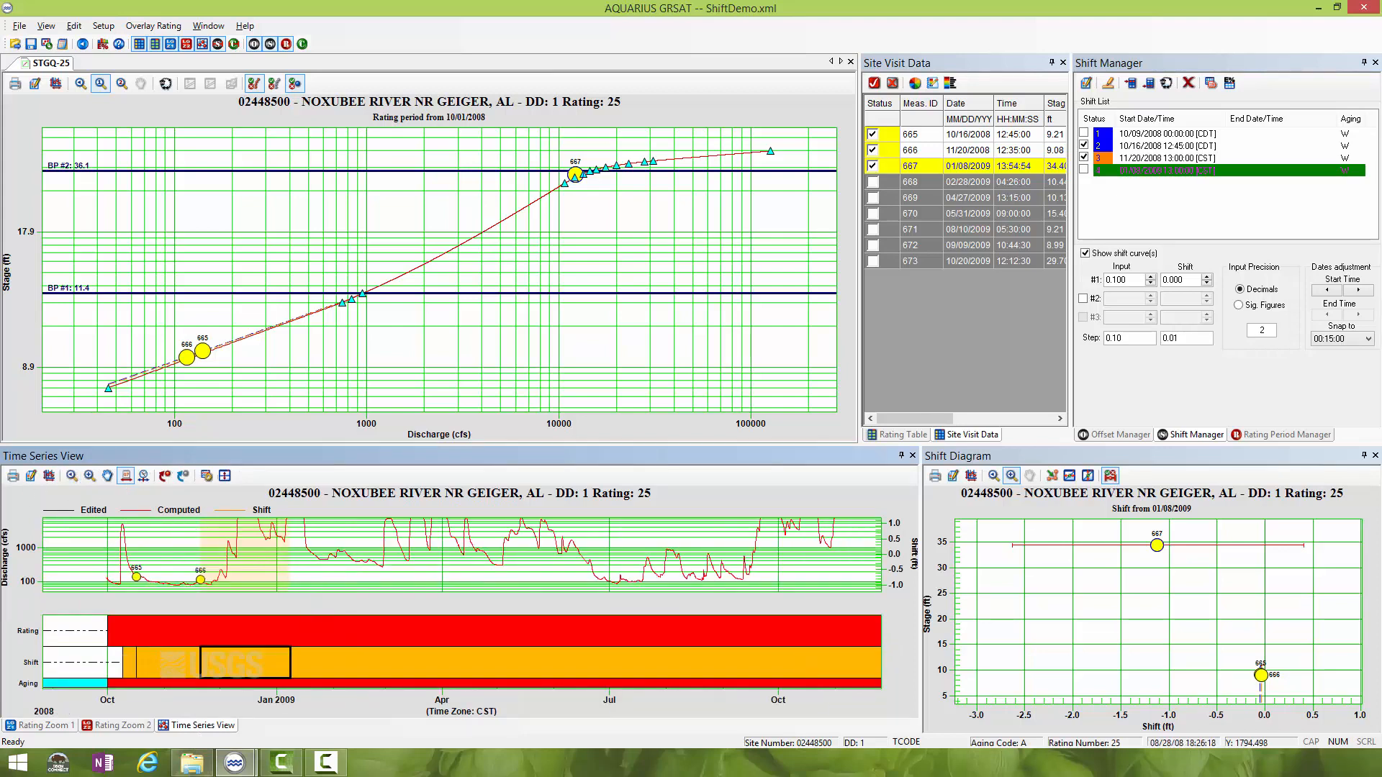
click(49, 476)
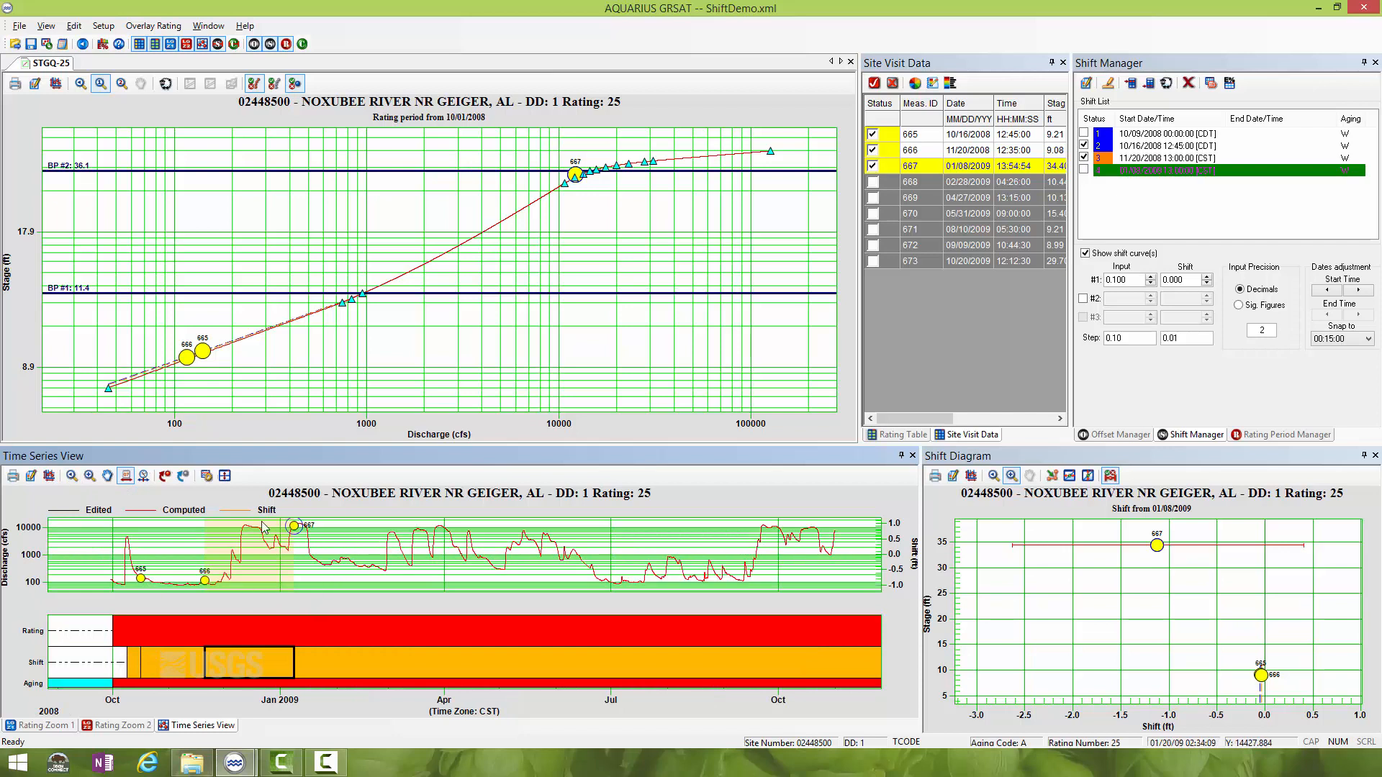
click(89, 475)
drag(119, 522, 305, 620)
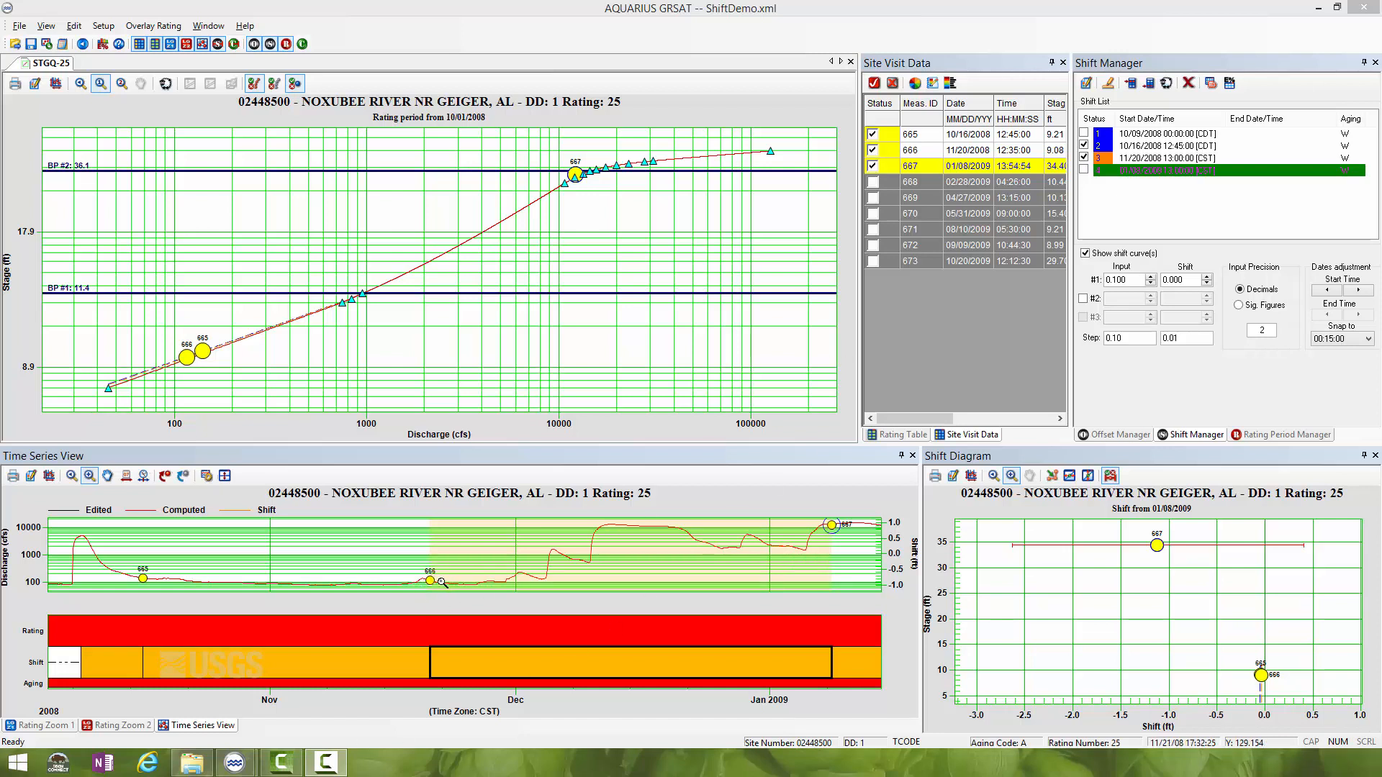
- Clone the 11/20/2008 shift and set the clone's start date to 12/21/2008 13:00:00
click(1152, 159)
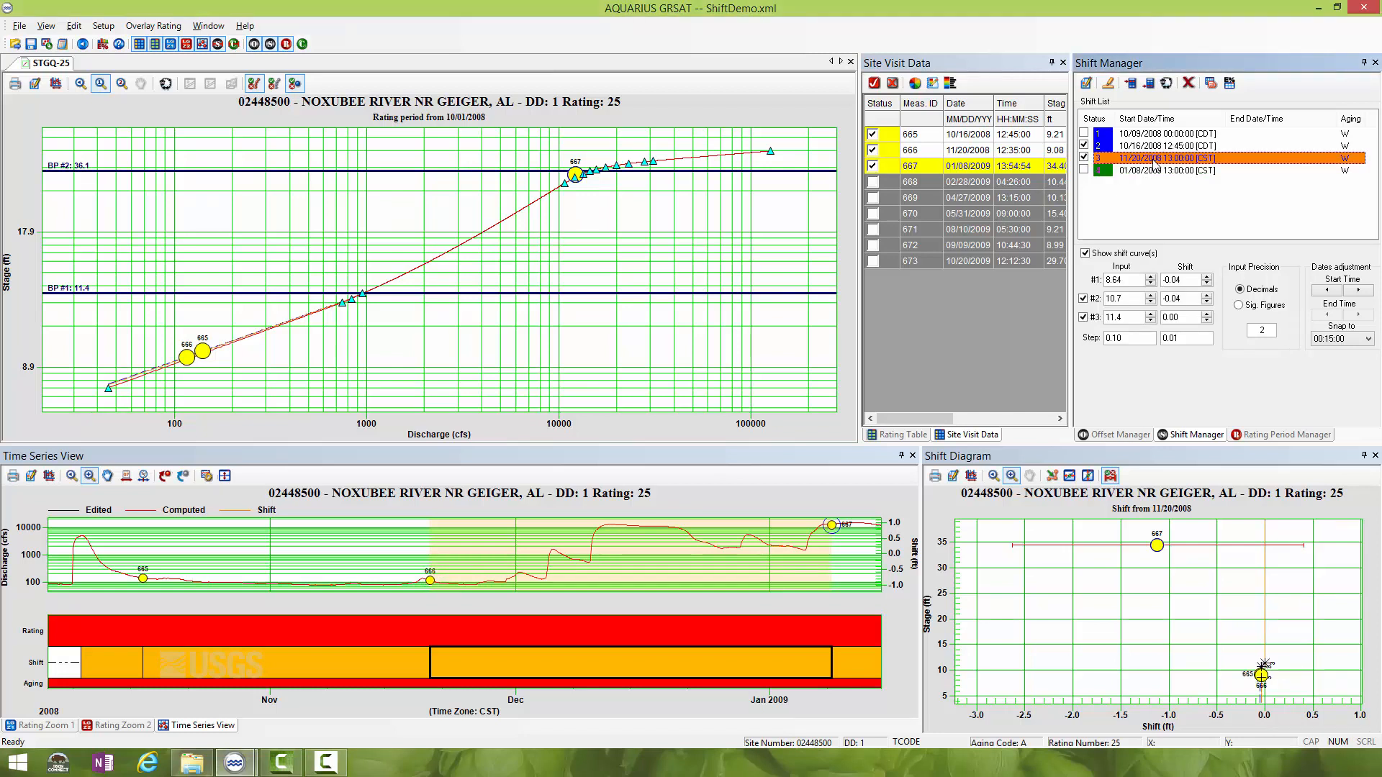
click(1168, 83)
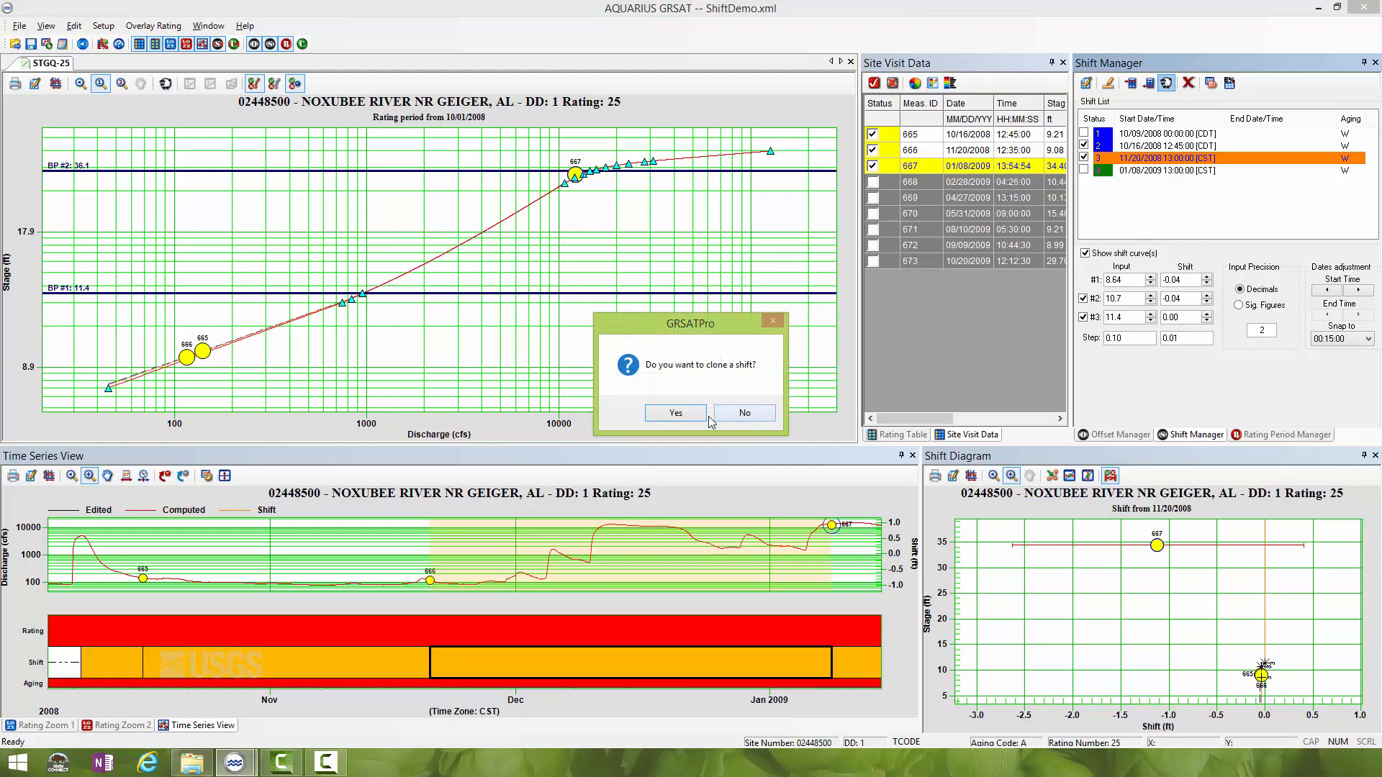
click(684, 412)
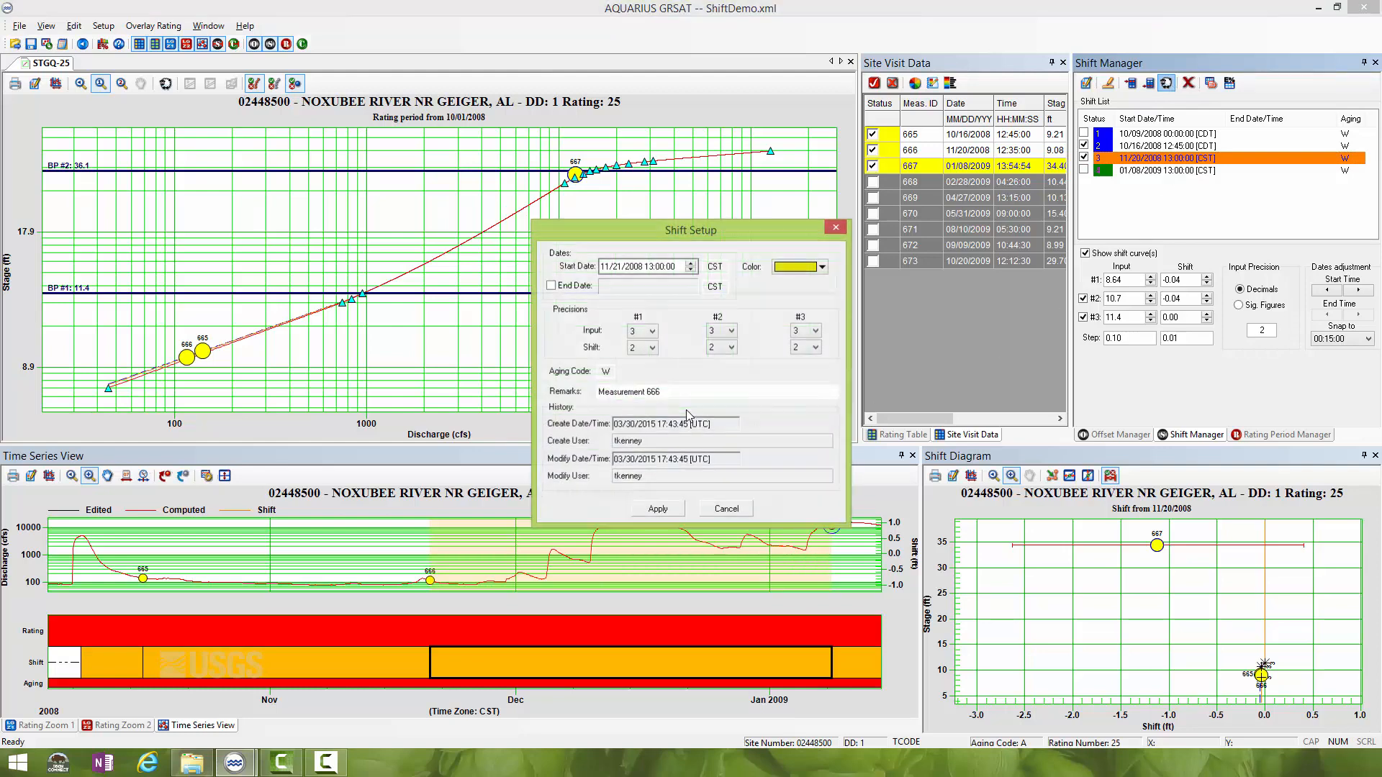
click(616, 266)
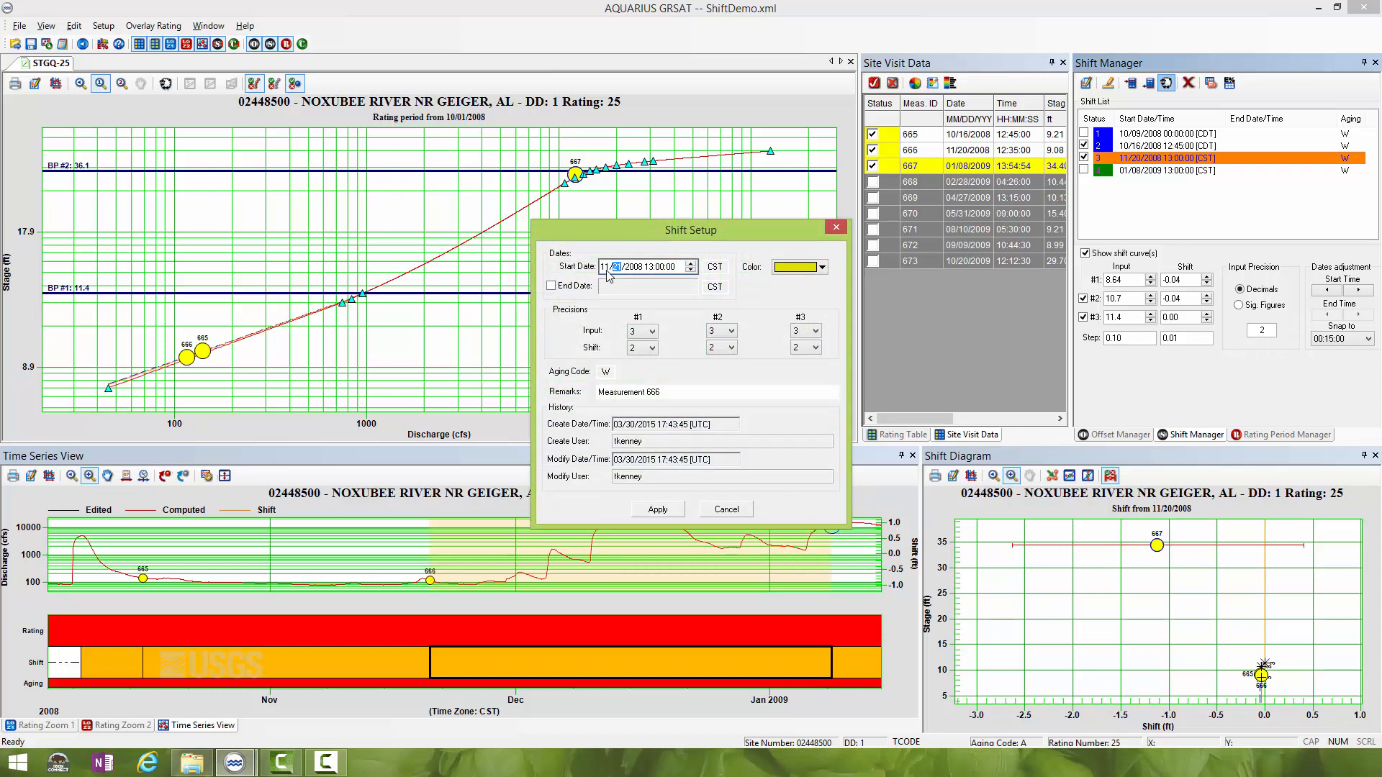
click(606, 267)
- Change the cloned shift's remarks to "held shift from Measurement 666 to beginning of rise in hydrograph"
click(680, 390)
click(613, 391)
text(carried s)
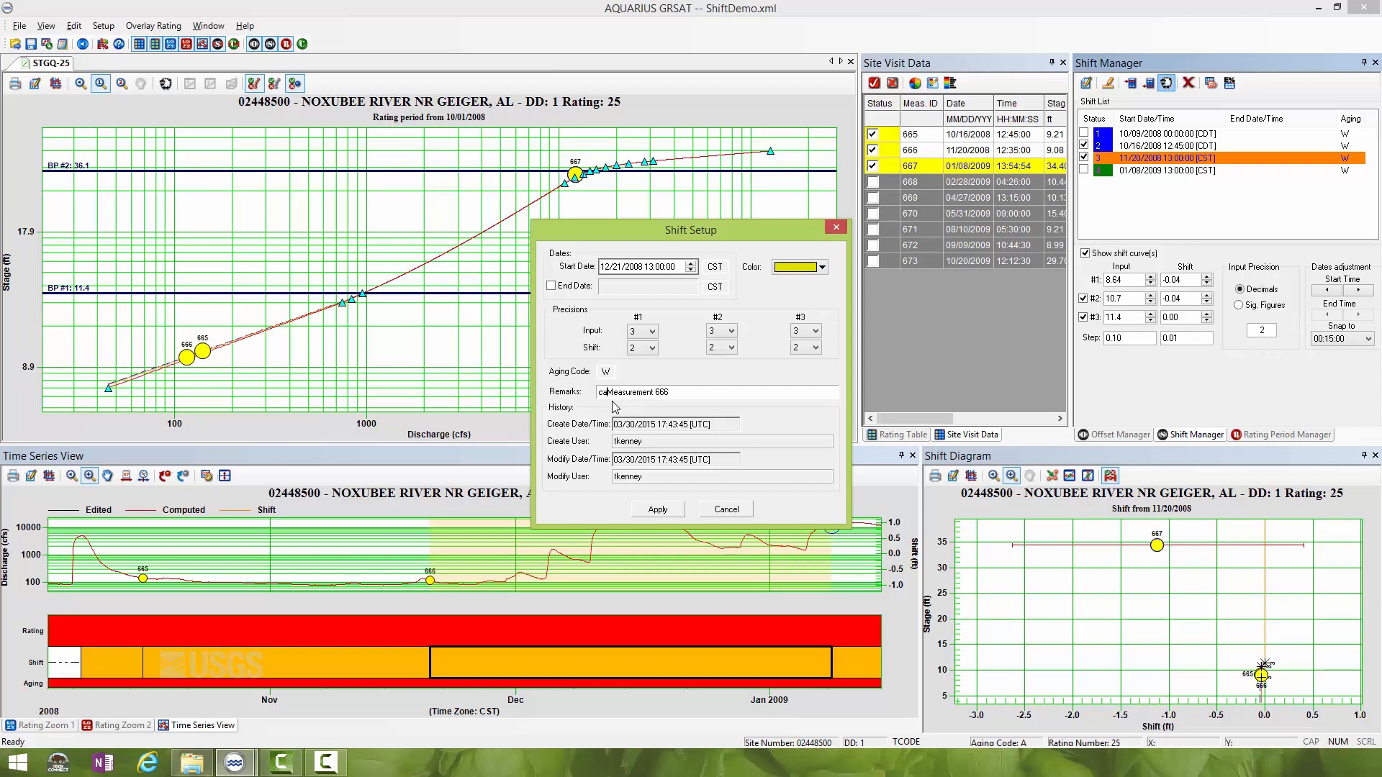
text(hift from)
click(732, 397)
text(to beginning of rise in hydrograph)
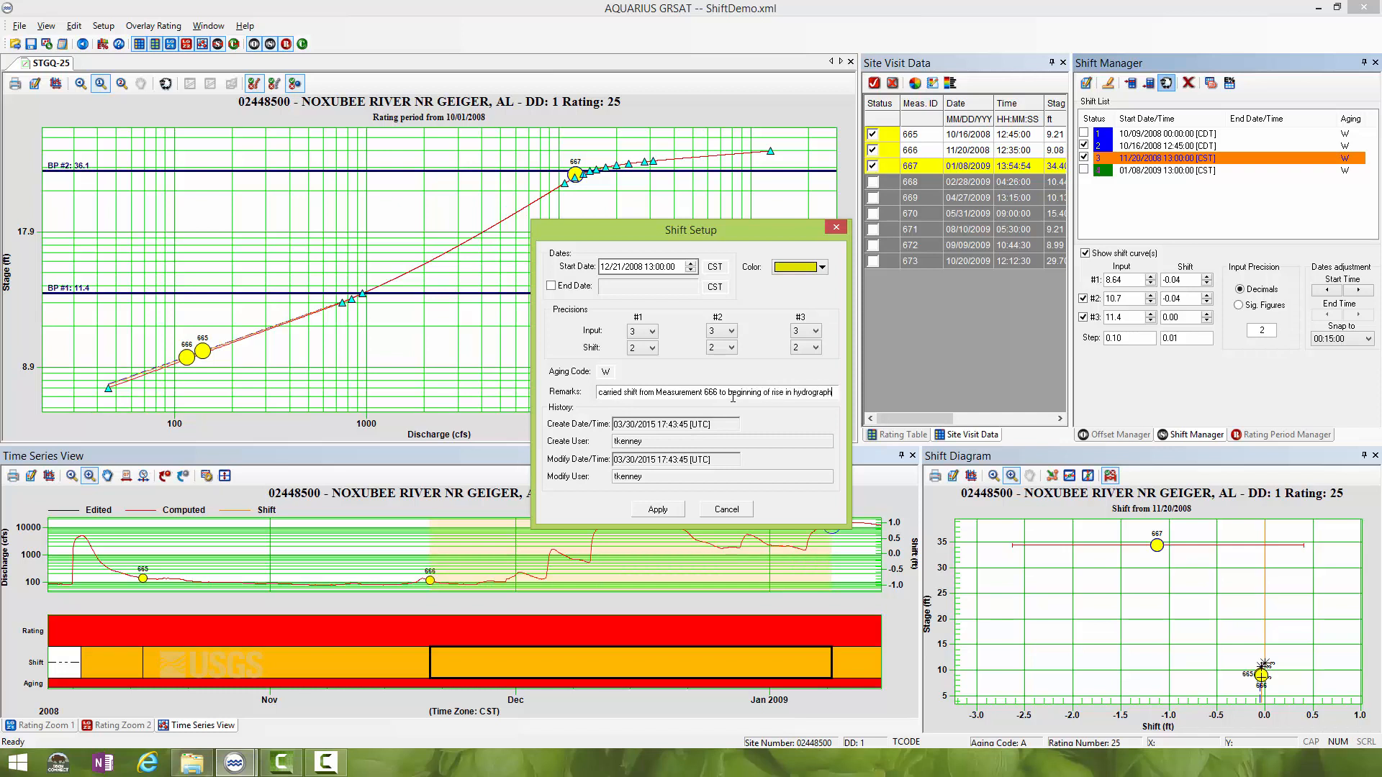
double_click(619, 392)
text(held)
- Set the cloned shift's color to orange and apply the shift setup
click(821, 268)
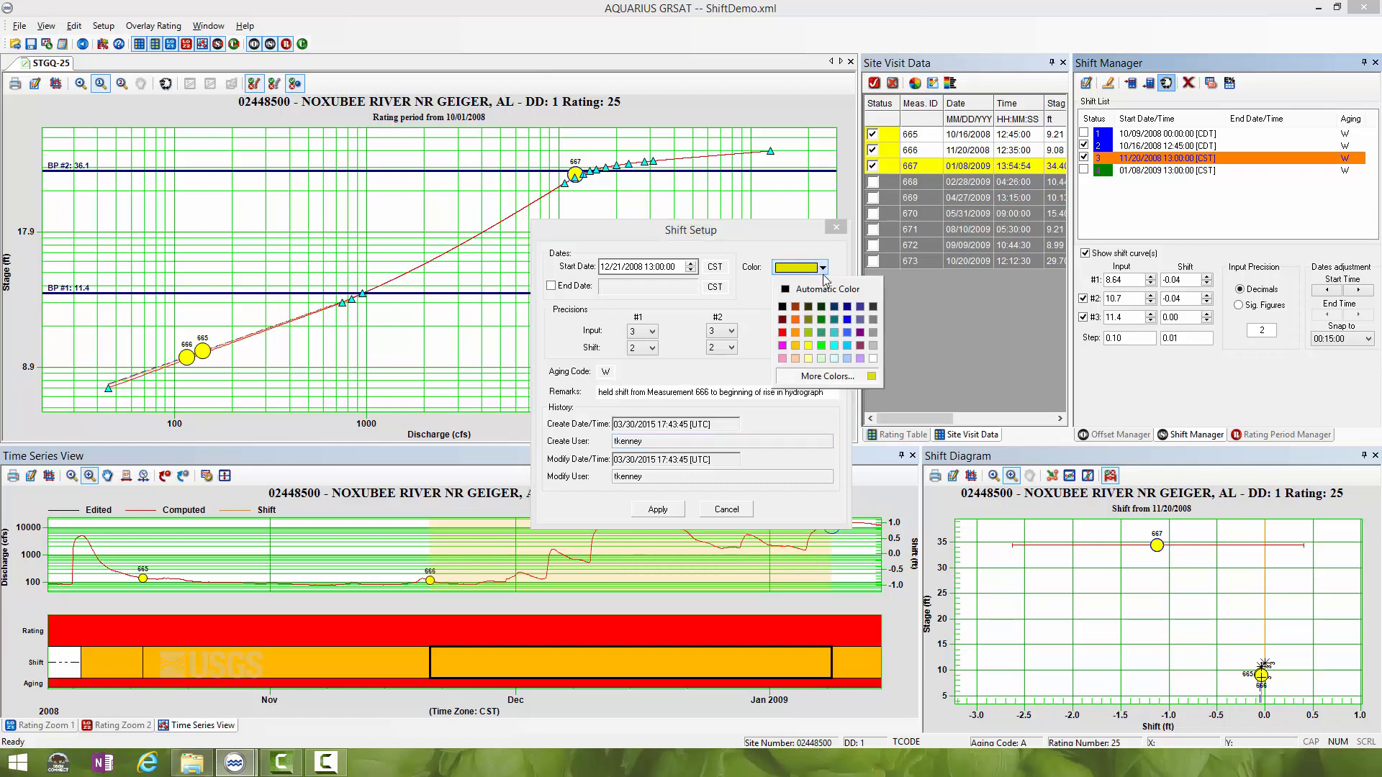
click(796, 319)
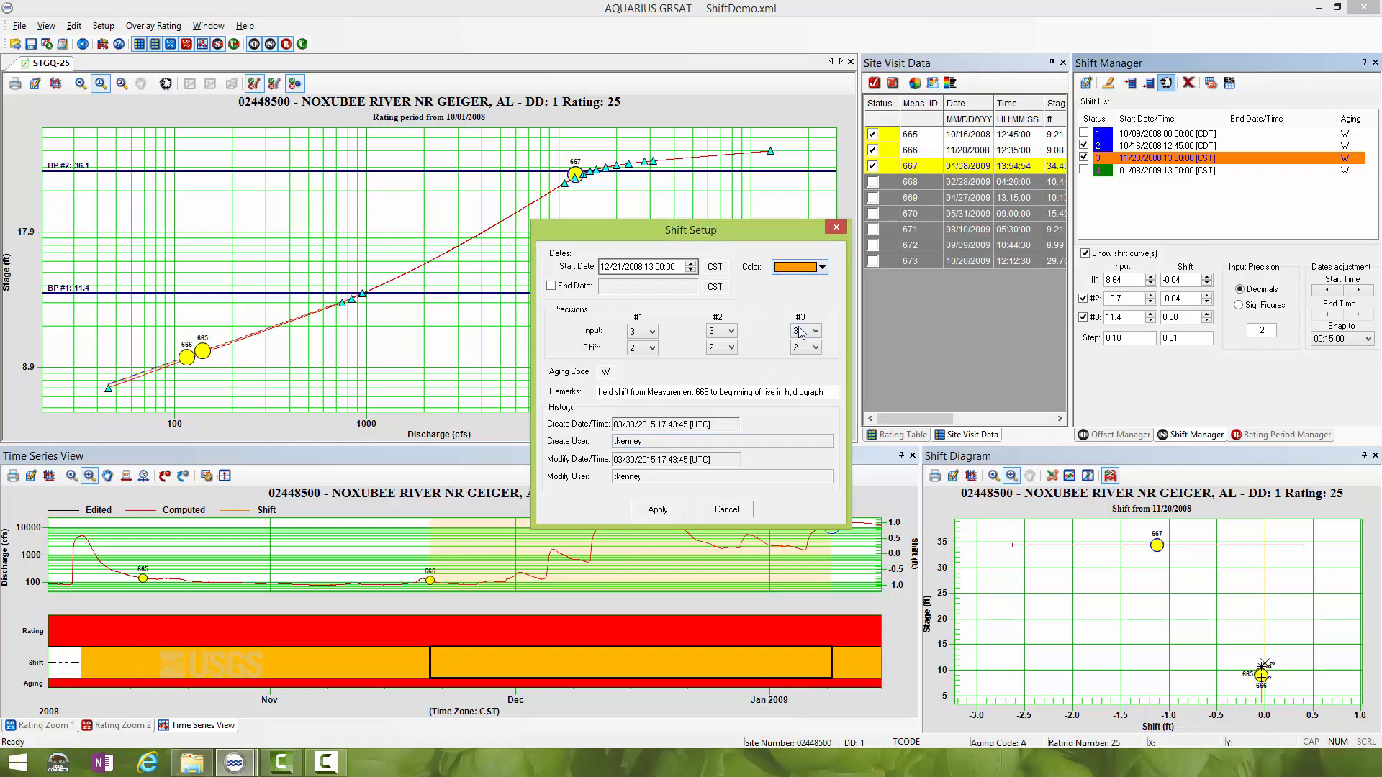
click(657, 510)
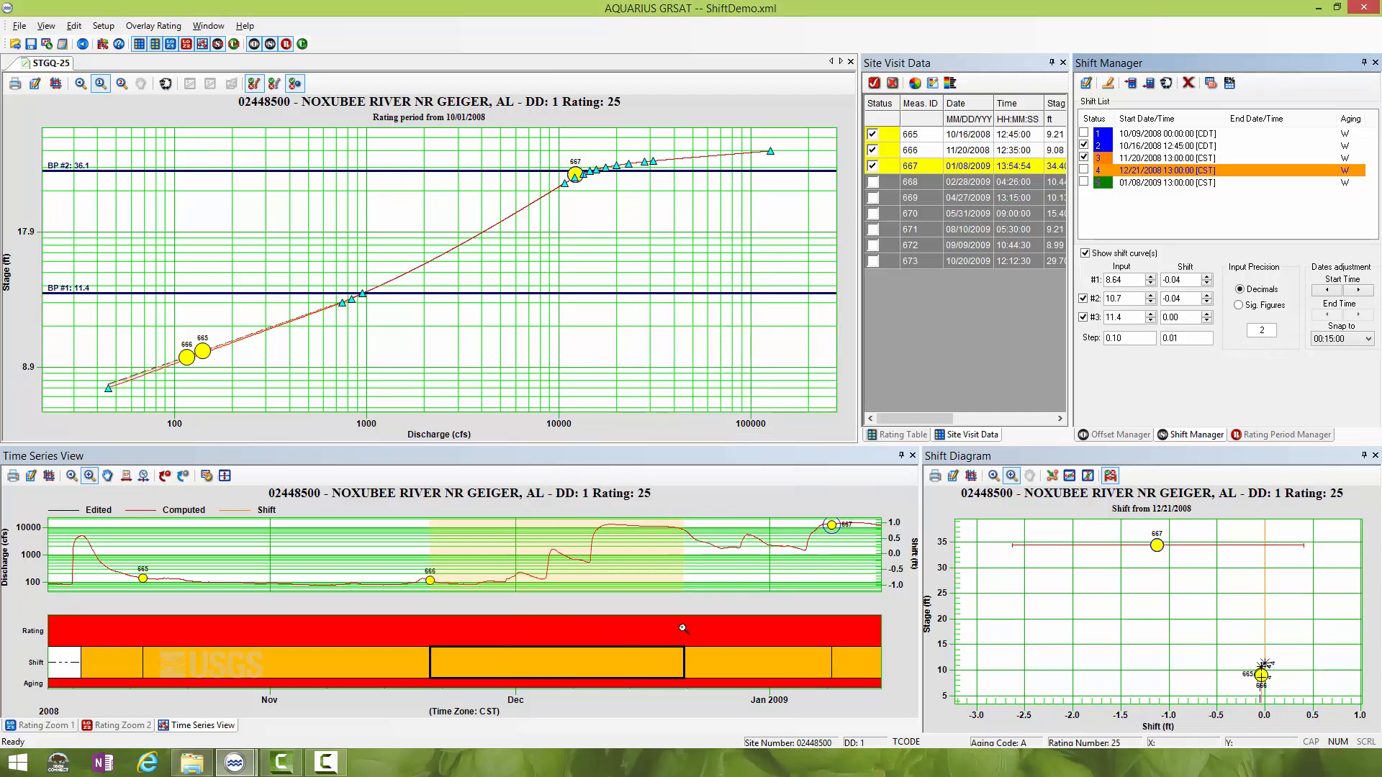
- Move the cloned shift's start in the time series to the hydrograph rise at 11/29/2008 23:45:00, then select the 01/08/2009 shift
click(126, 476)
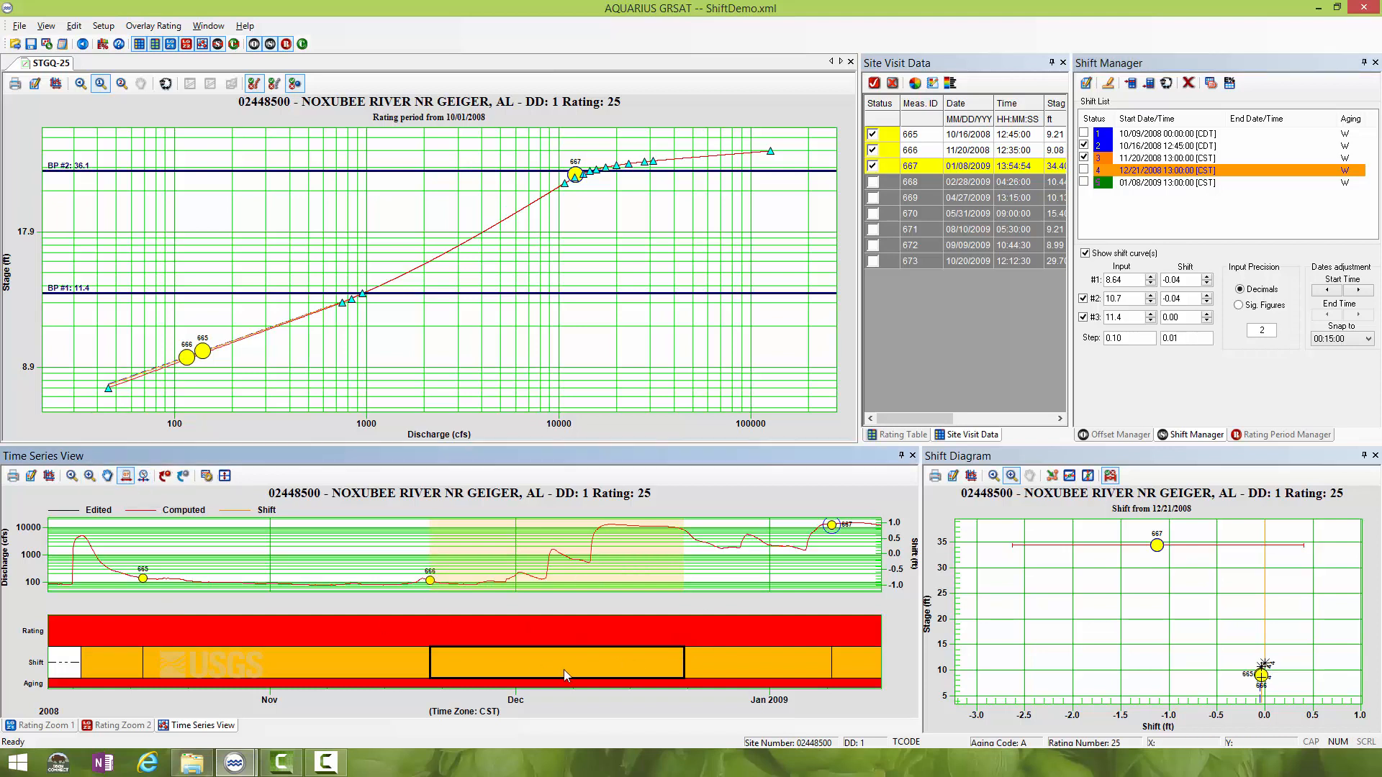
click(693, 658)
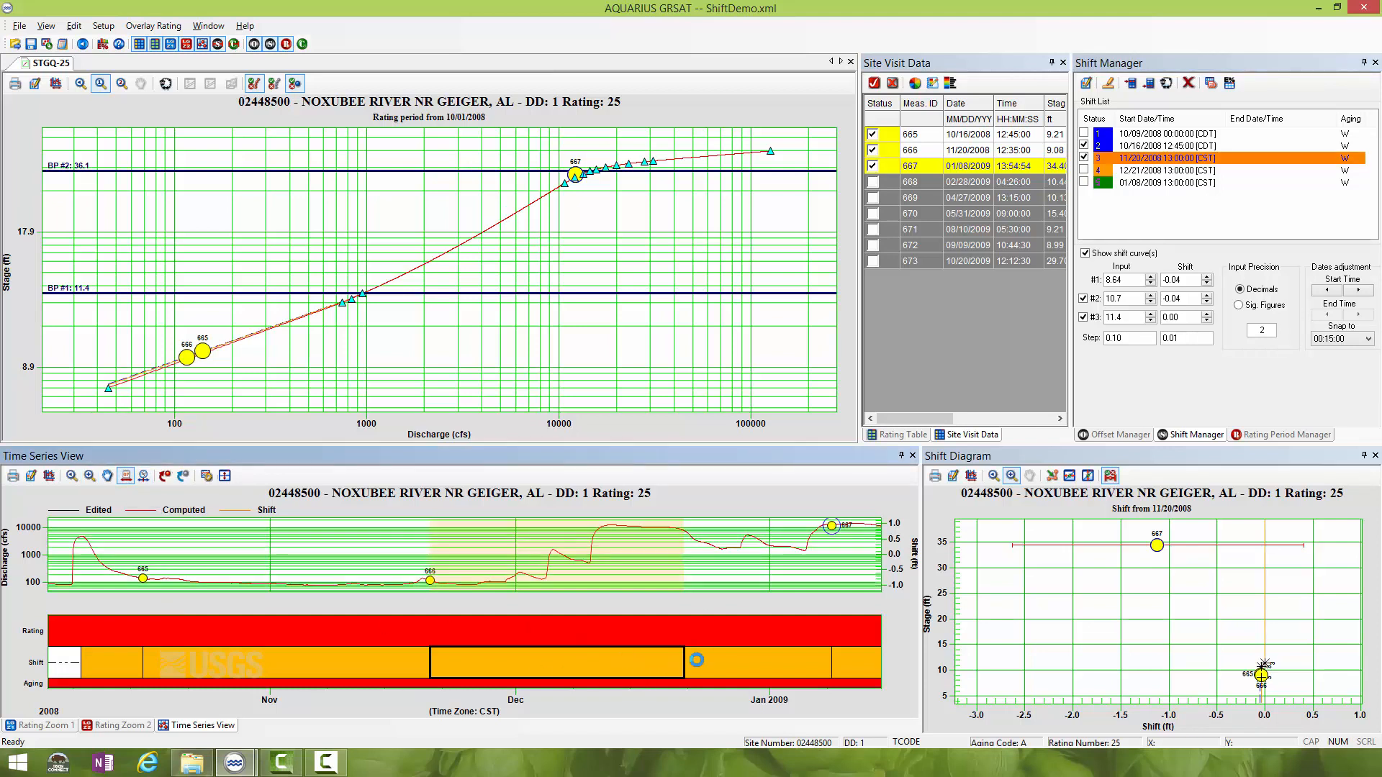
drag(684, 658, 507, 654)
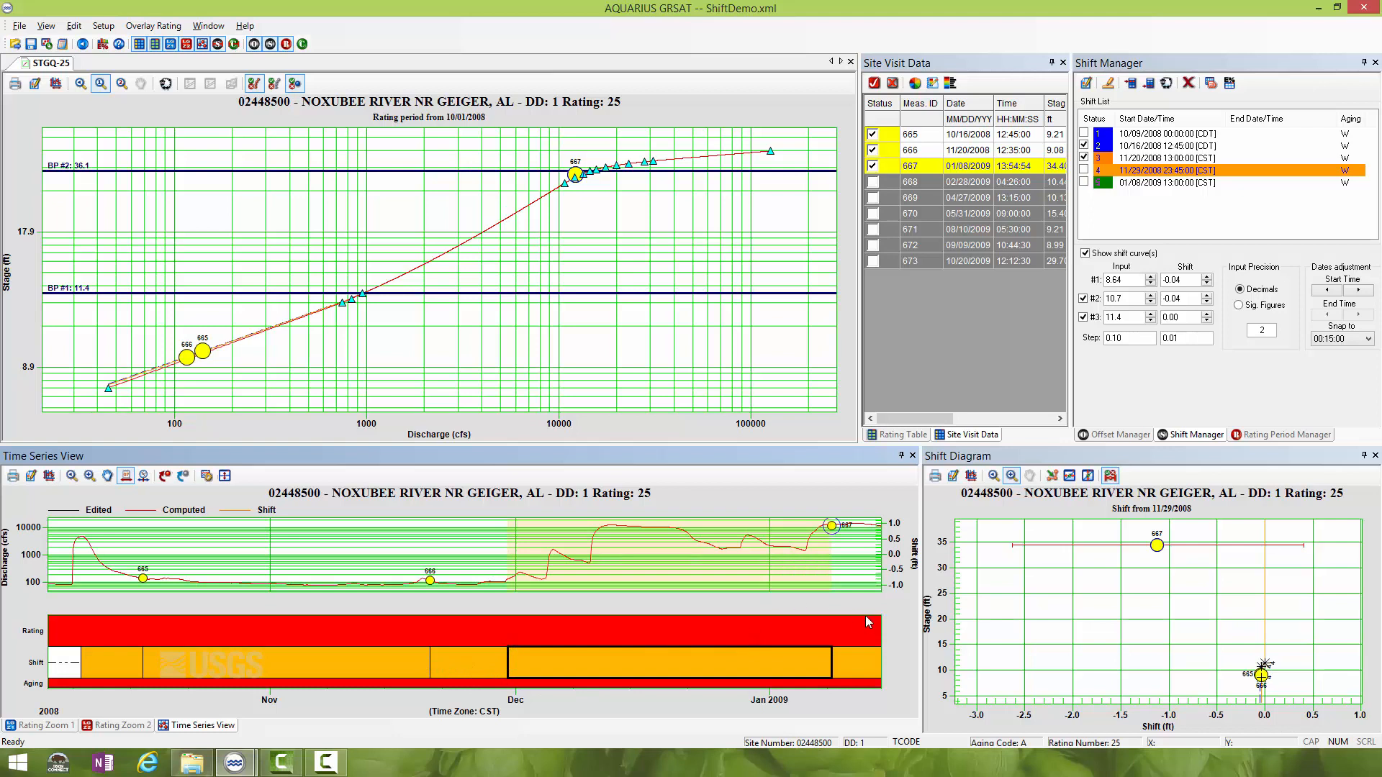
click(852, 659)
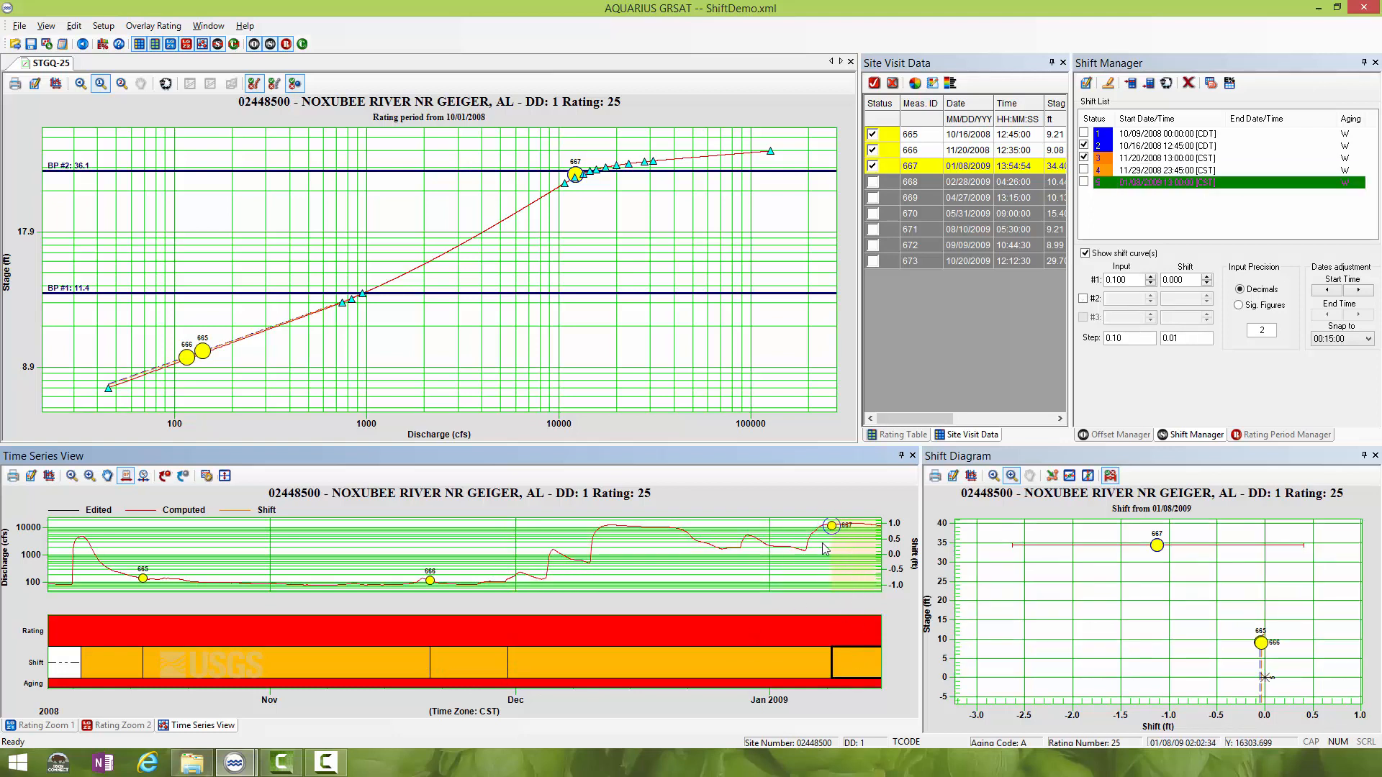
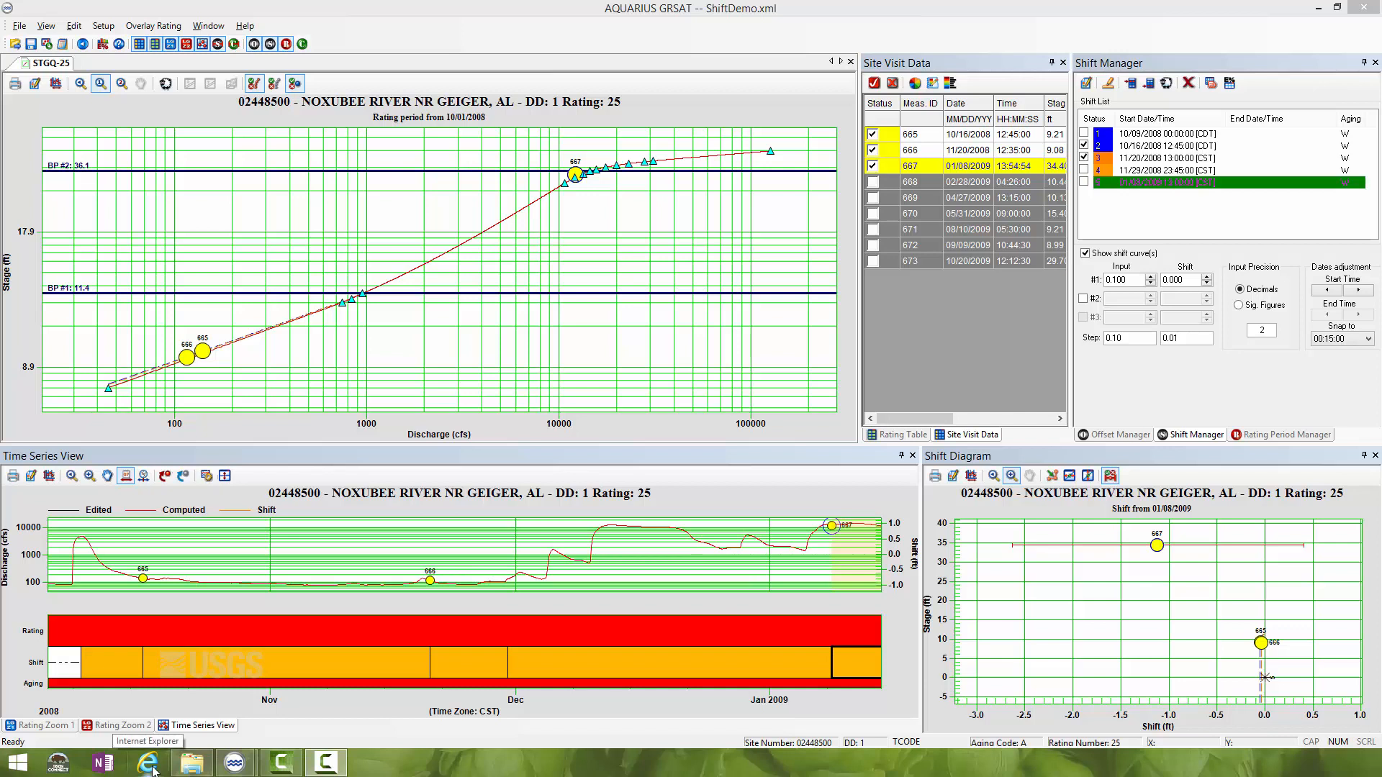
- Enable measurement 668 and compare it with the 11/20/2008 shift in the shift diagram
click(873, 182)
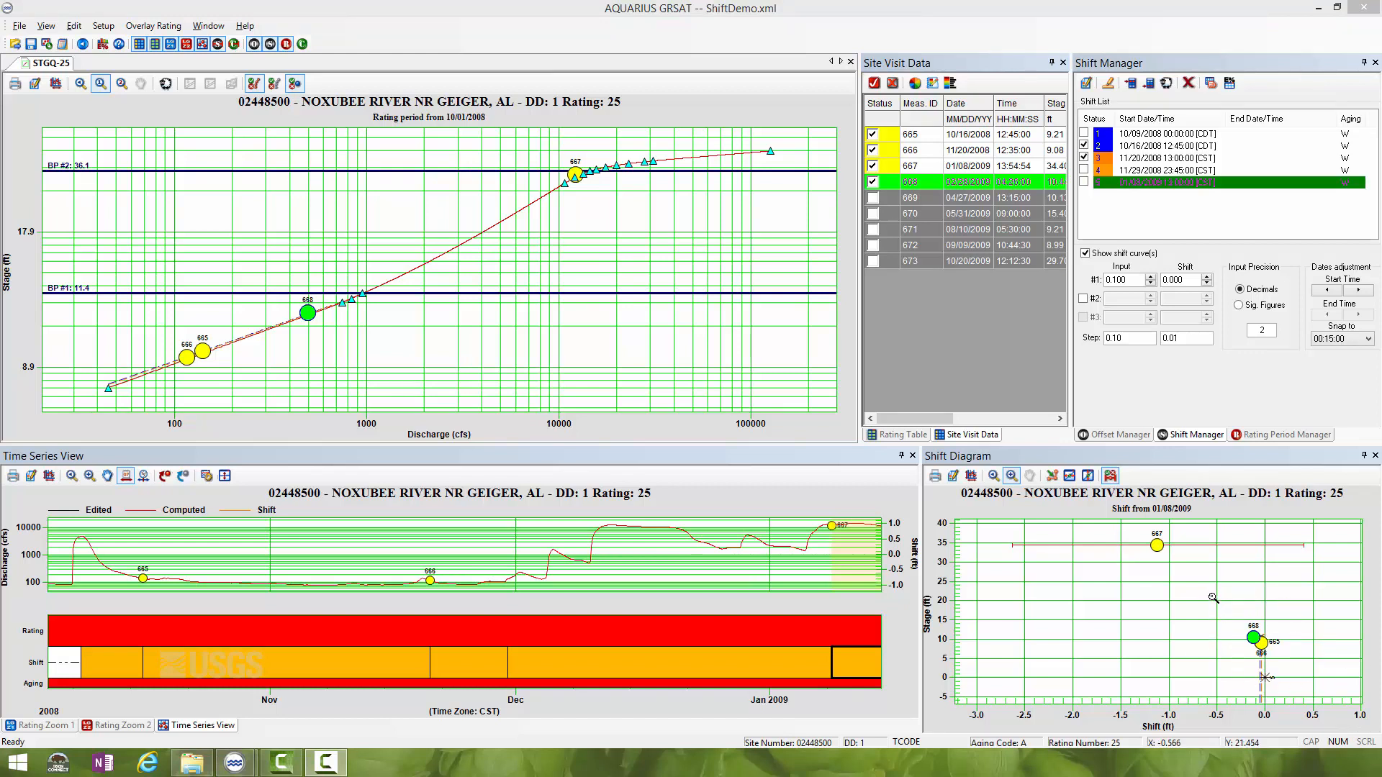
drag(1224, 581, 1315, 715)
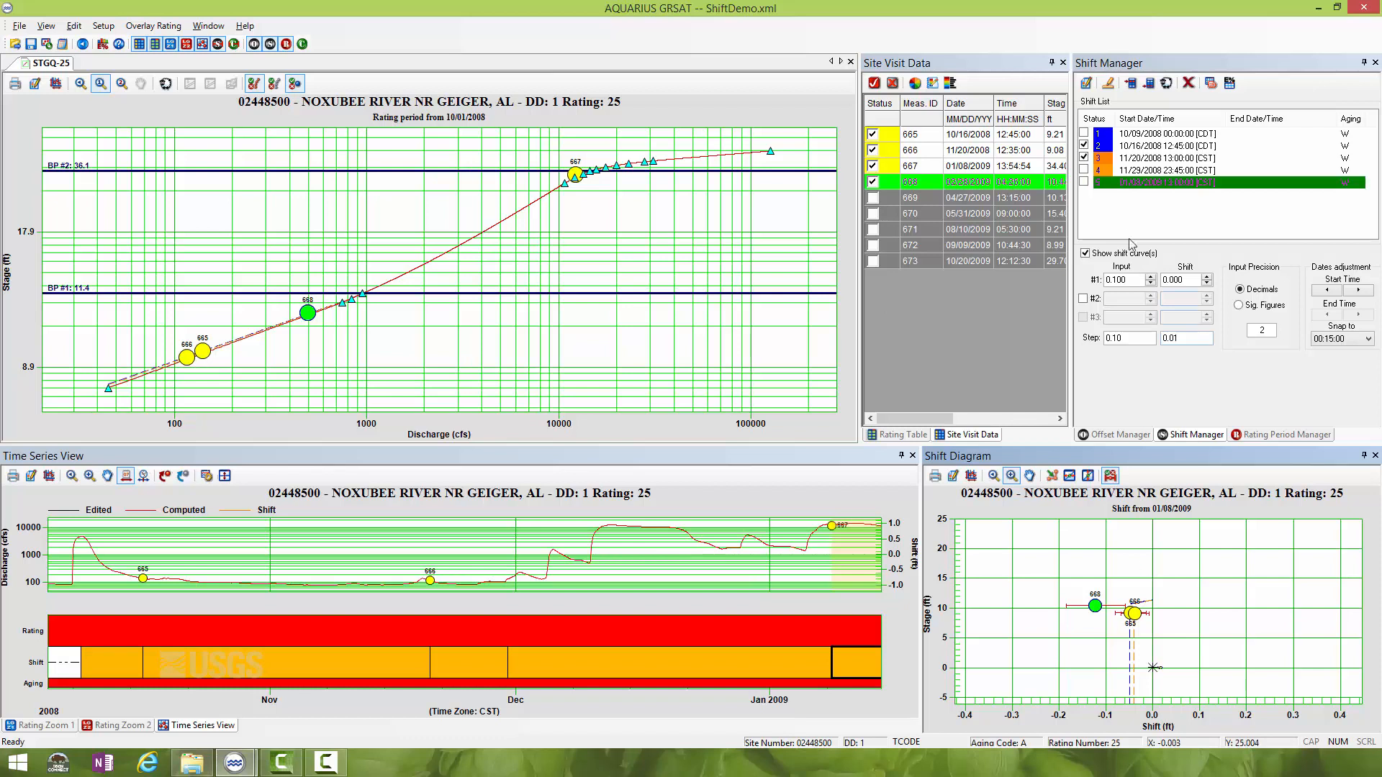
click(1148, 159)
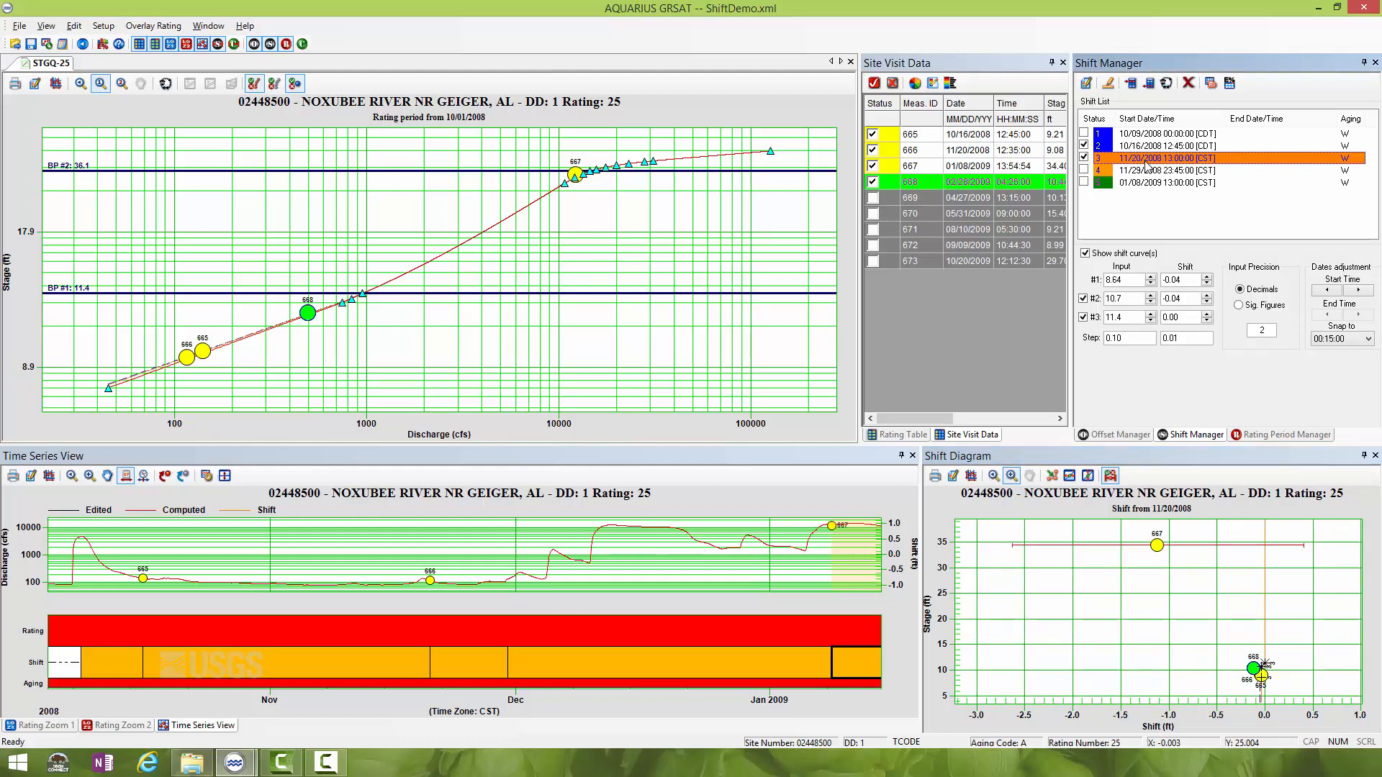
drag(1225, 628, 1300, 726)
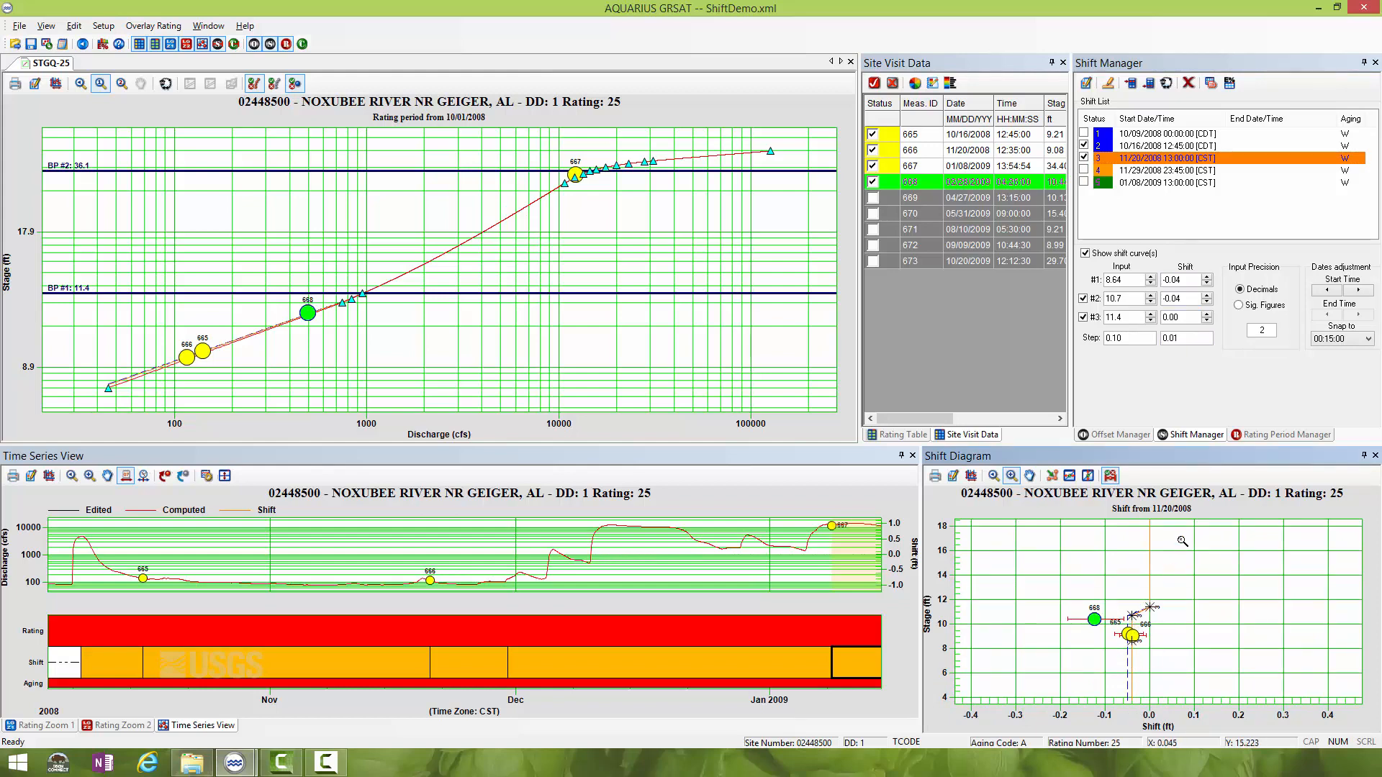
- Clone the 11/20/2008 shift with start date 02/28/2009 04:26:00 and remarks "Measurement 668", and apply the setup
click(1166, 84)
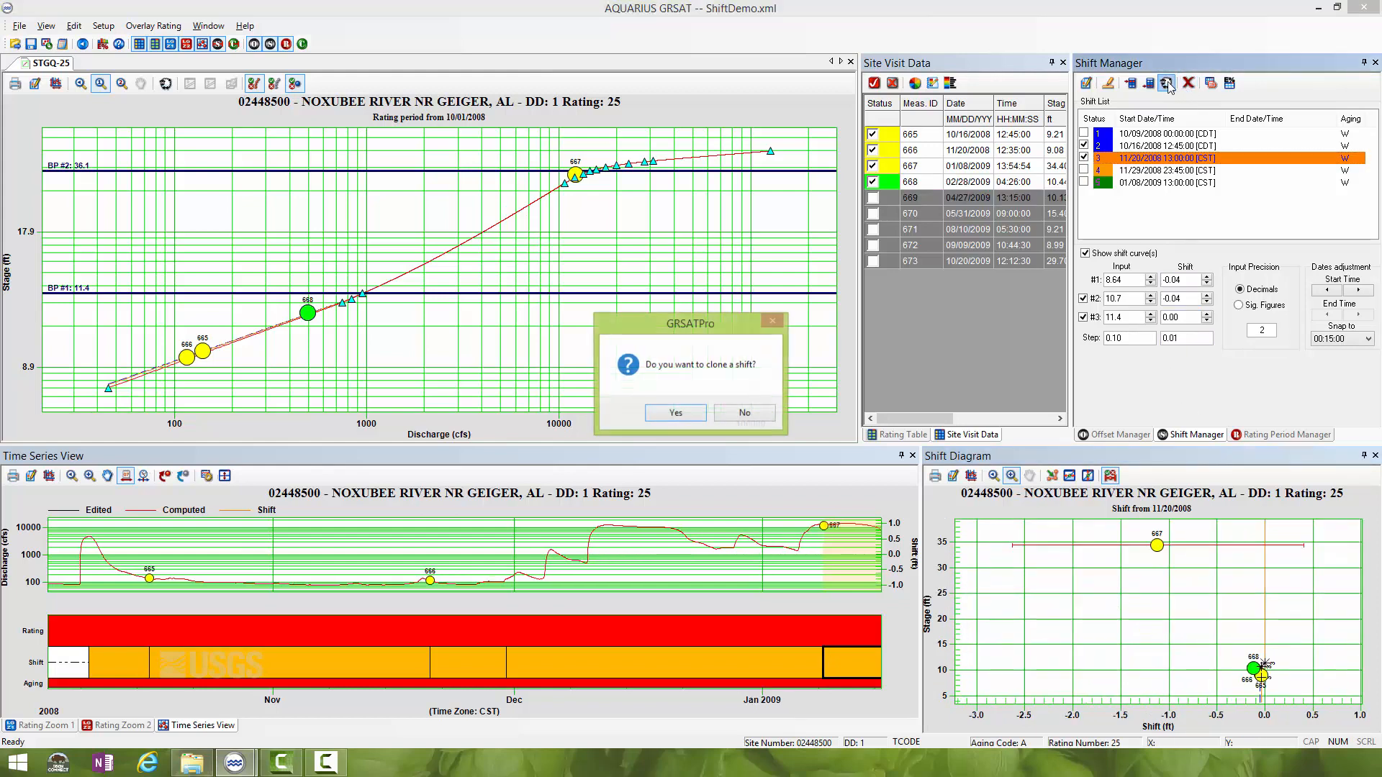
click(686, 413)
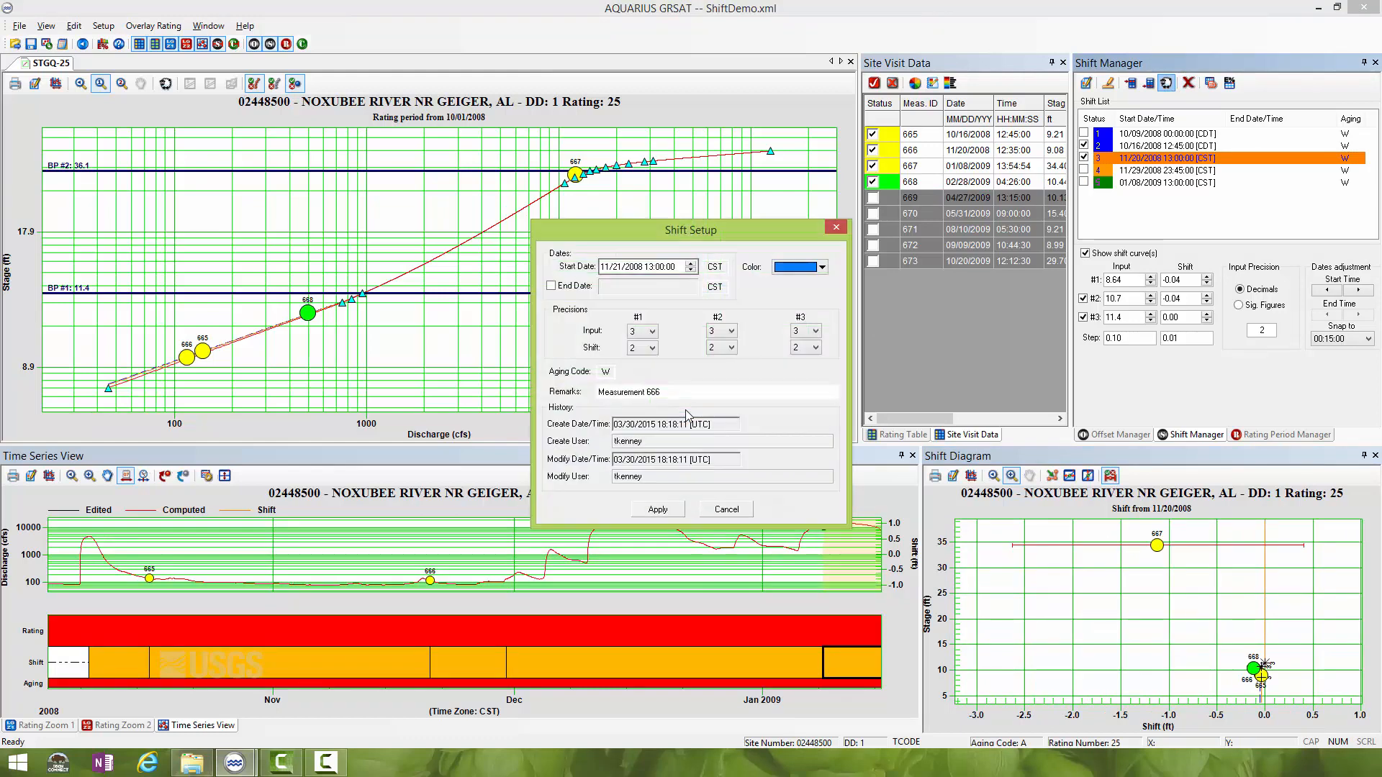
click(627, 269)
click(604, 267)
text(02/28)
click(650, 267)
click(660, 266)
click(666, 391)
click(665, 511)
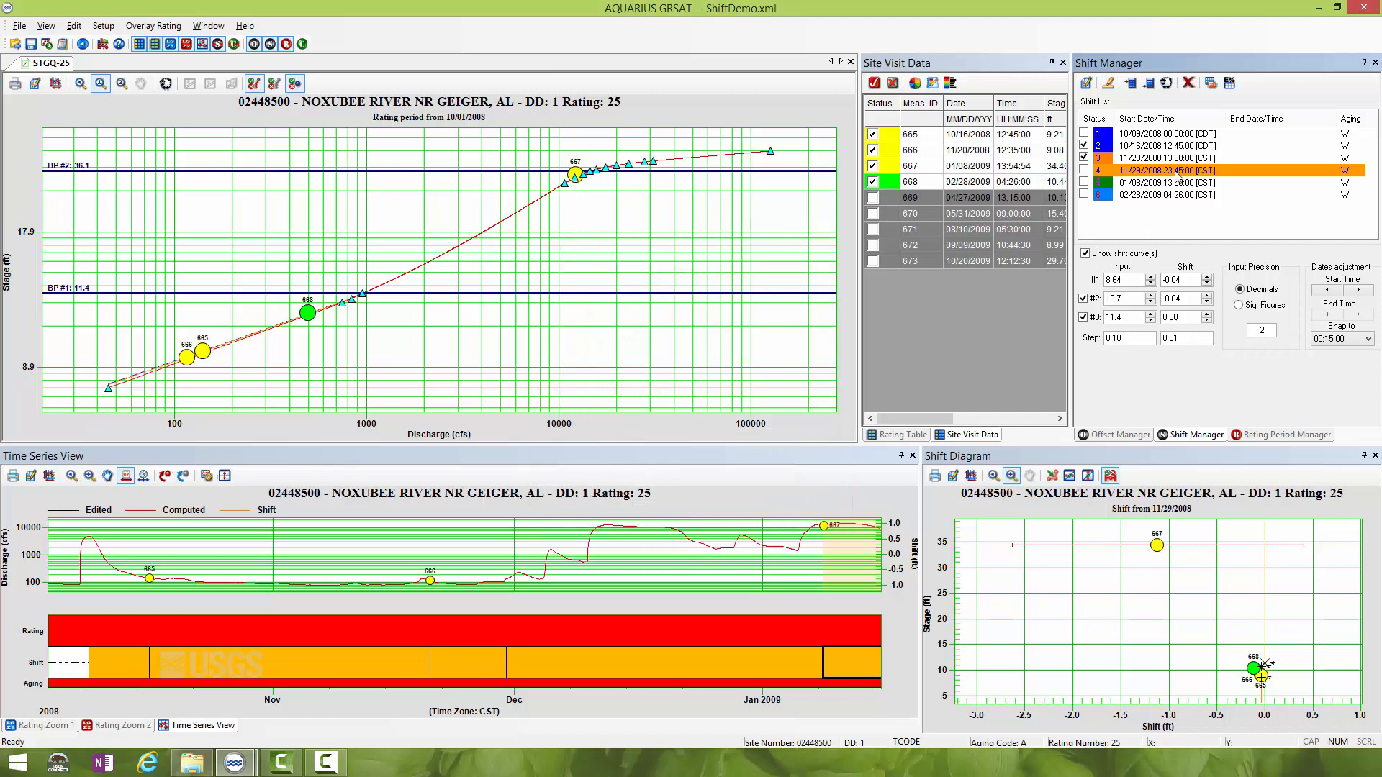
- Set the first point's shift of the 02/28/2009 shift to -0.120
click(1164, 195)
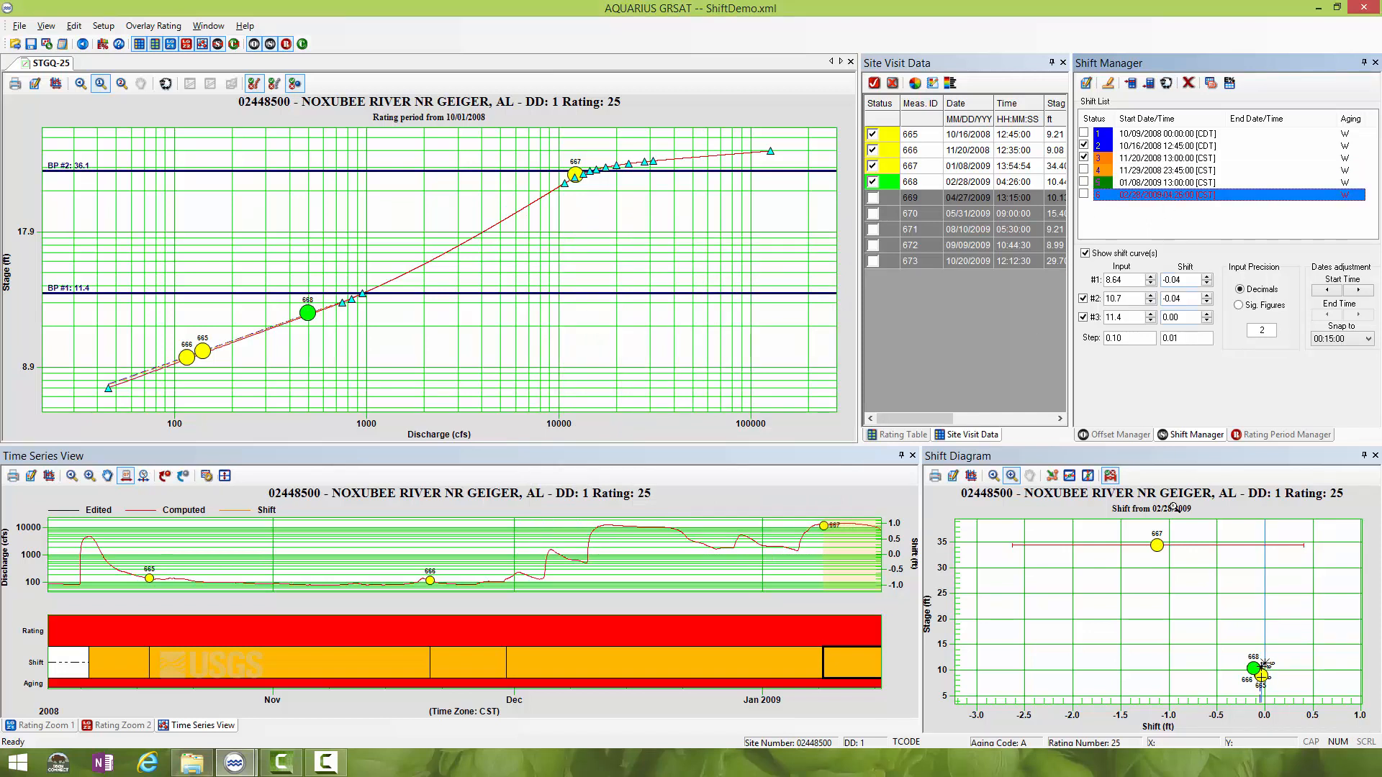
drag(1224, 631, 1307, 717)
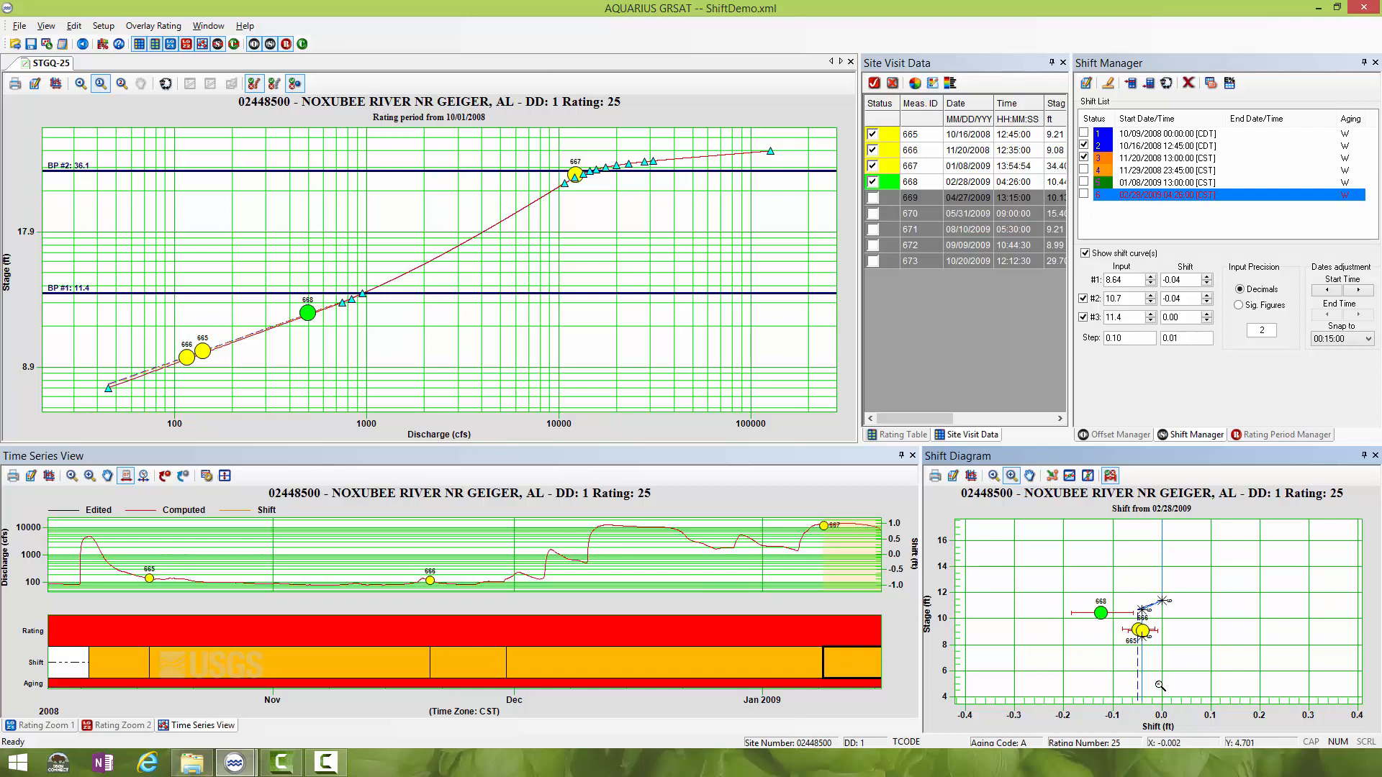
click(1208, 284)
click(1208, 284)
click(1208, 284)
click(1207, 285)
click(1208, 285)
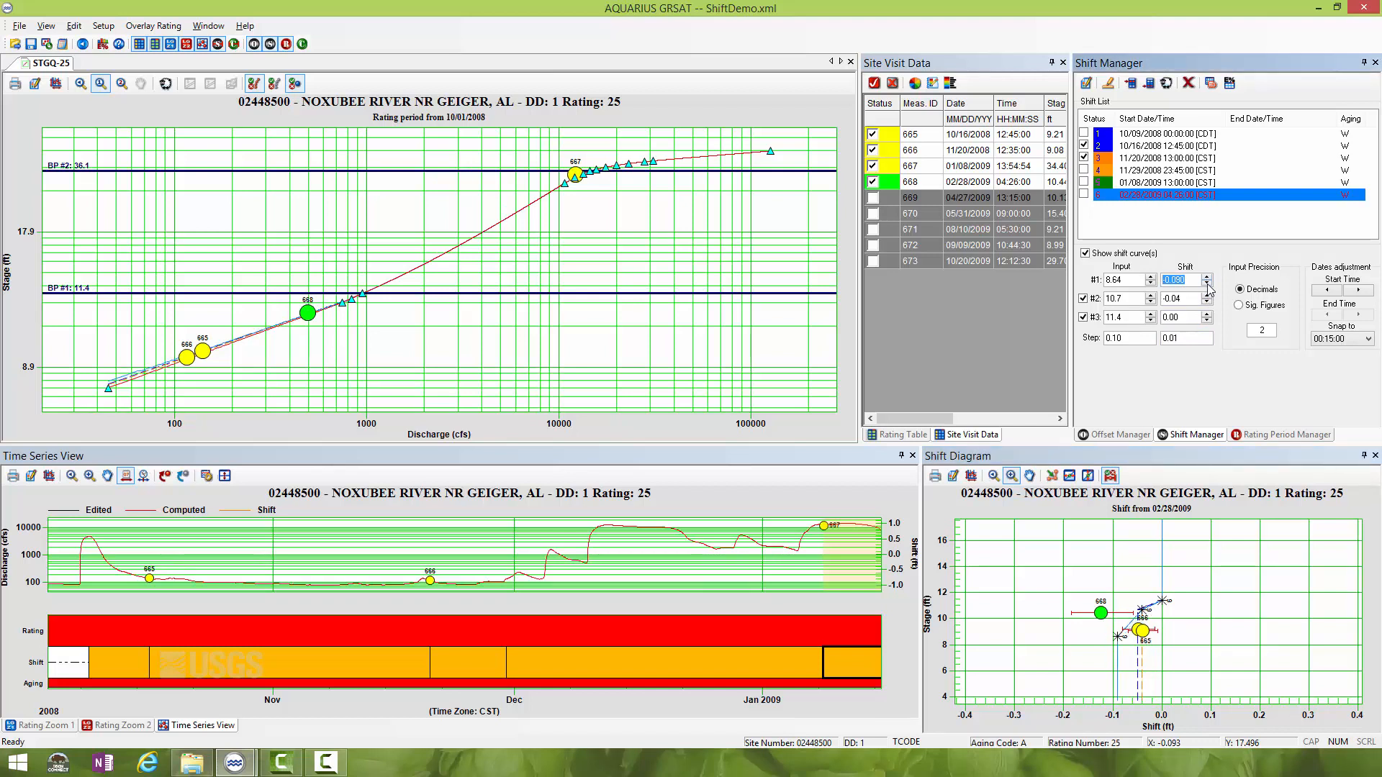
click(1207, 284)
click(1207, 284)
click(1208, 284)
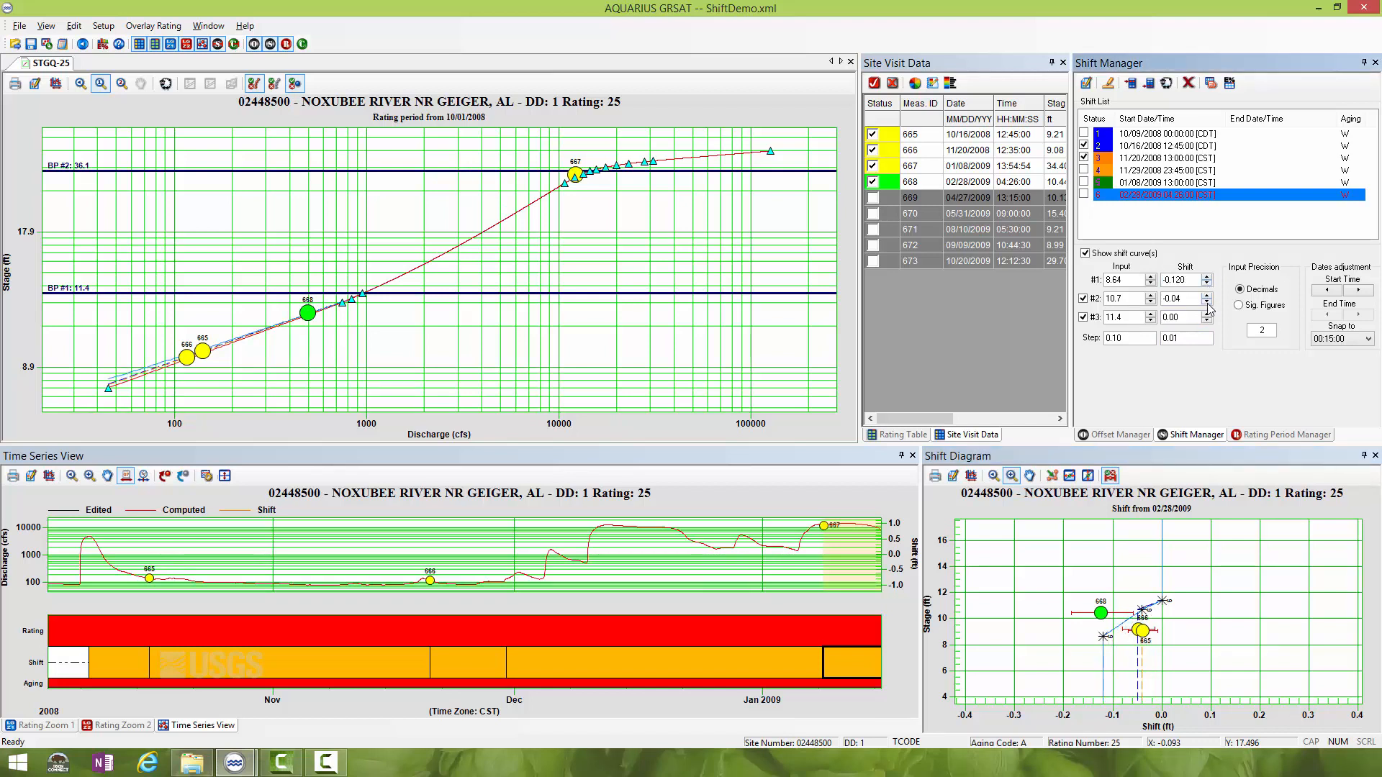
- Set the second point's shift of the 02/28/2009 shift to -0.120 and check its fit to measurement 668
click(1208, 303)
click(1208, 303)
click(1208, 303)
click(1208, 303)
click(1208, 303)
click(1208, 303)
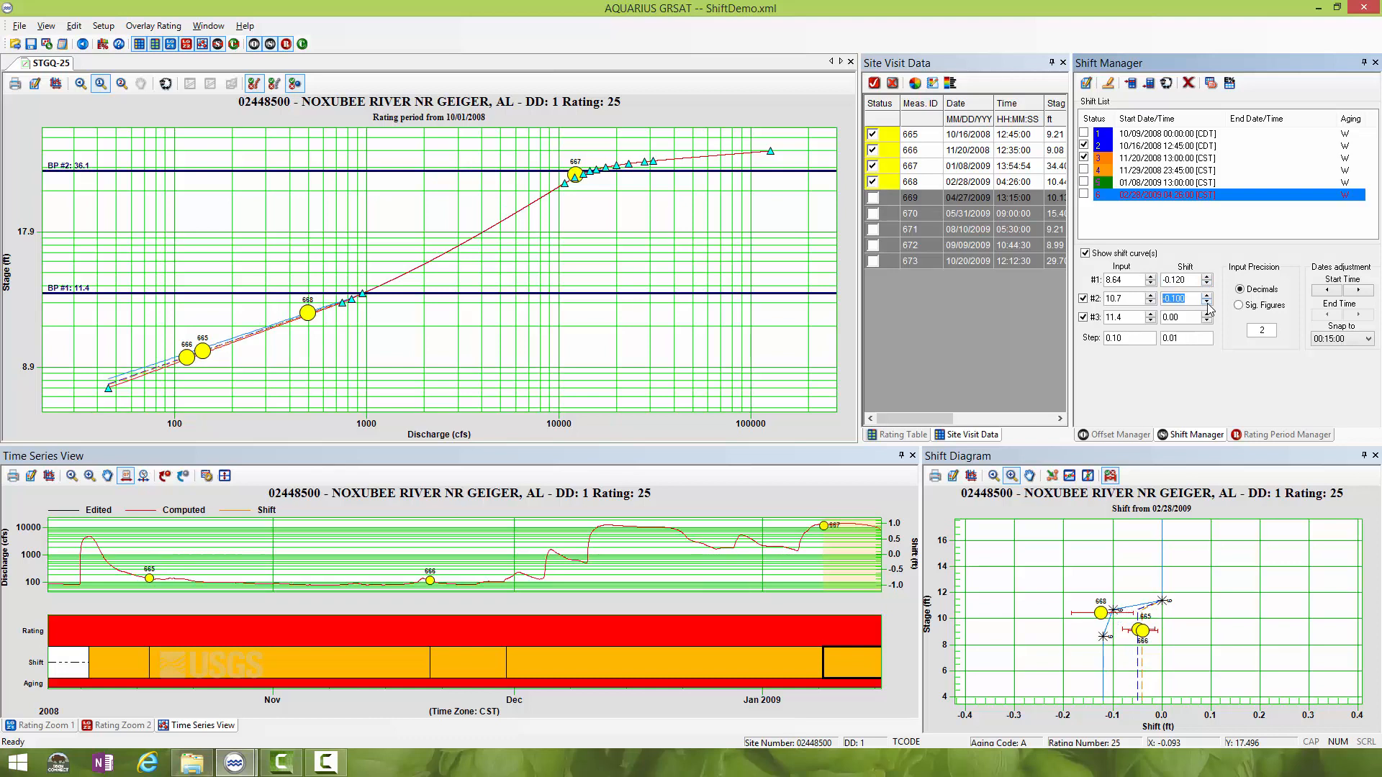
click(1207, 304)
click(1208, 303)
click(1208, 303)
click(1208, 296)
drag(1057, 576, 1191, 704)
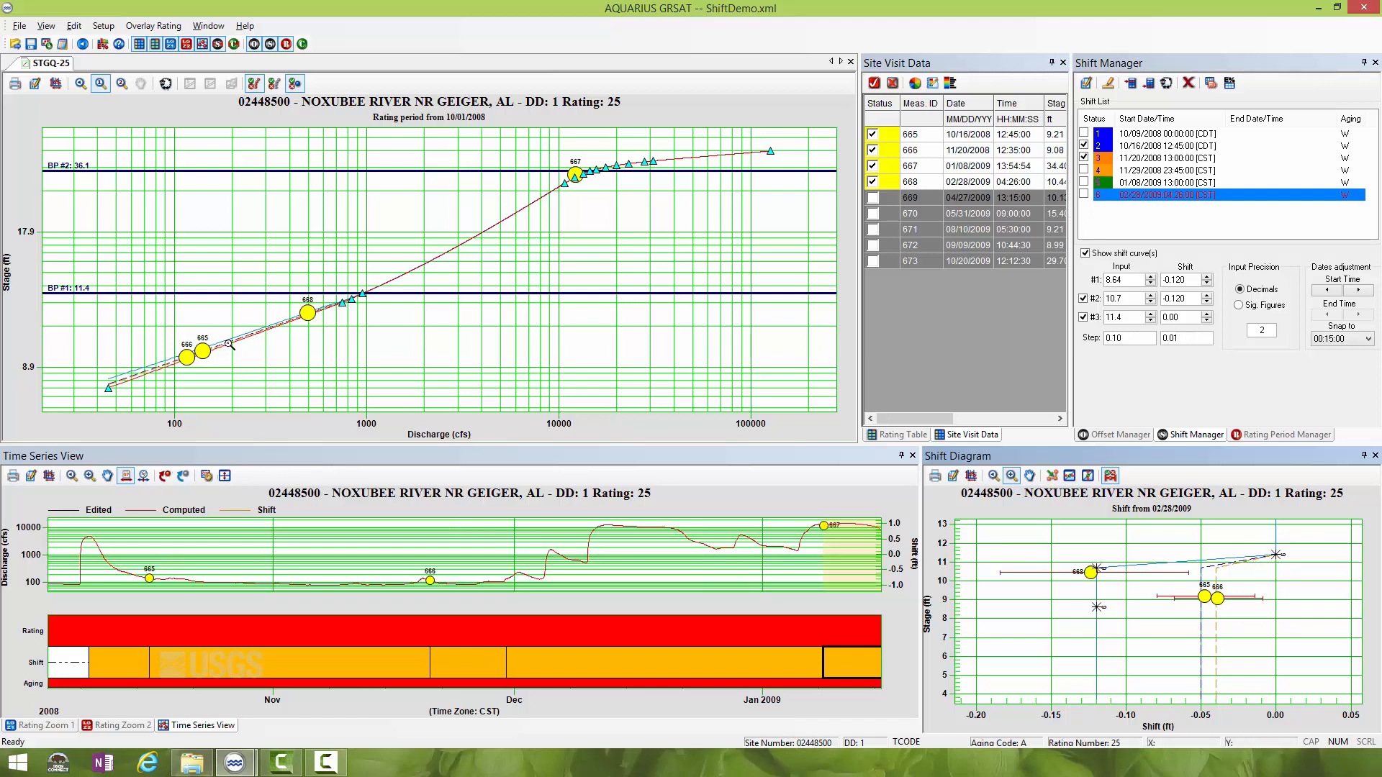
- Examine the shifted curve against measurement 668 in an enlarged view of the rating below the 11.4 breakpoint
drag(88, 277, 374, 407)
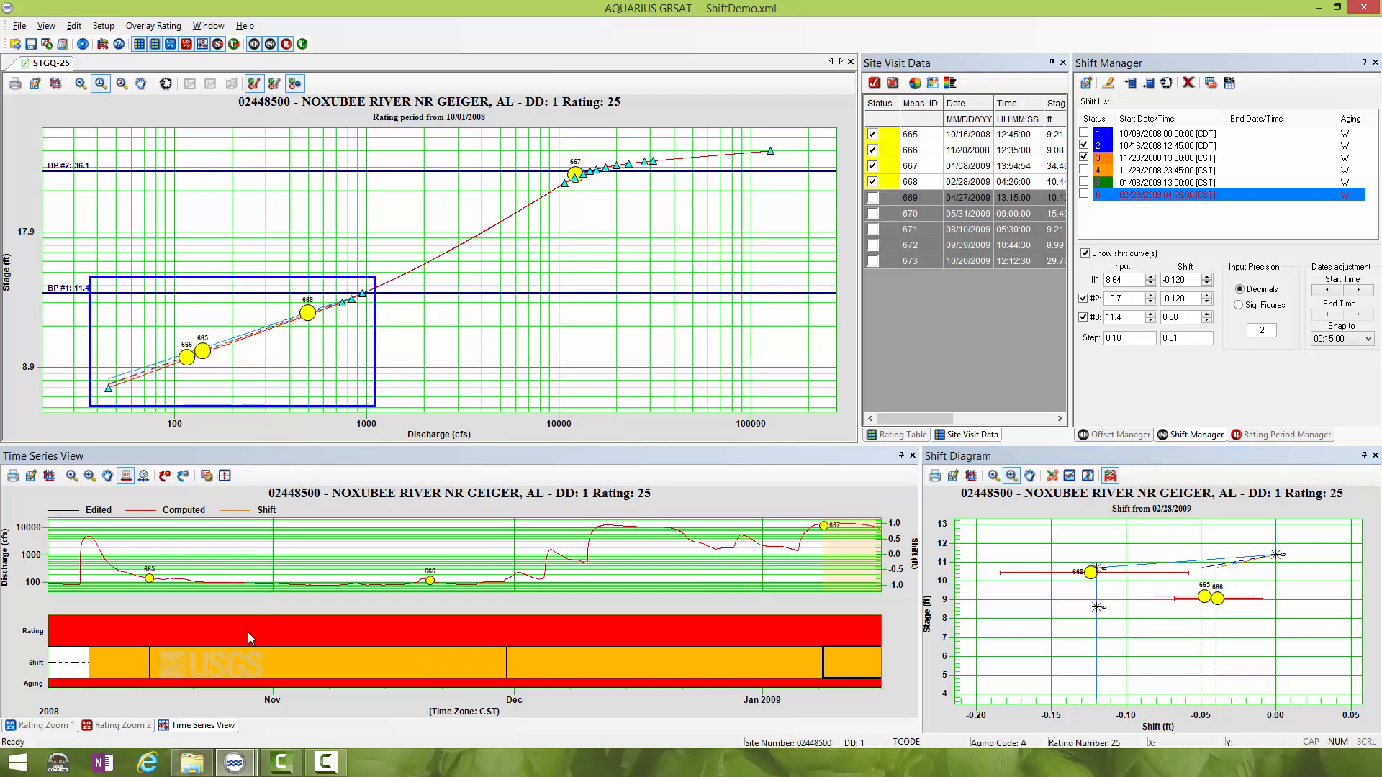
click(69, 726)
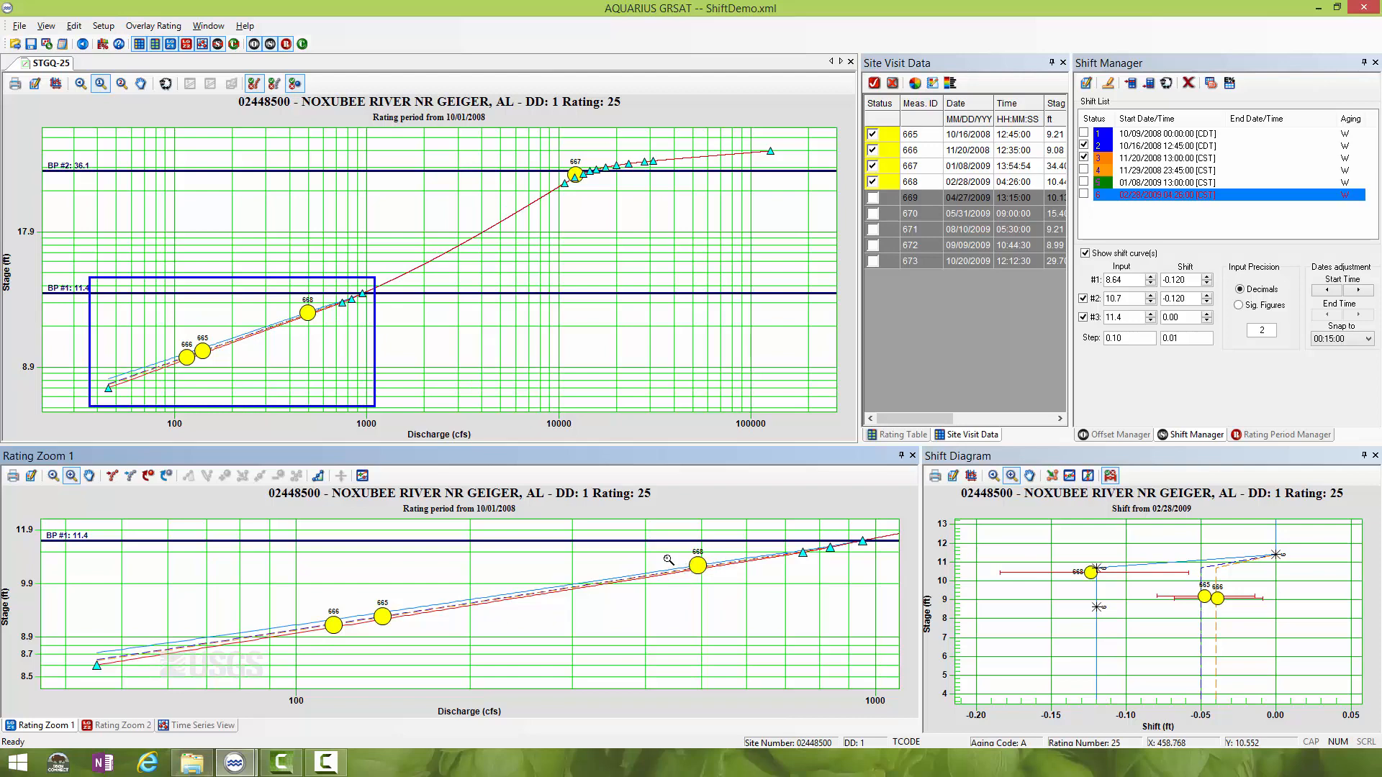
drag(781, 591, 888, 587)
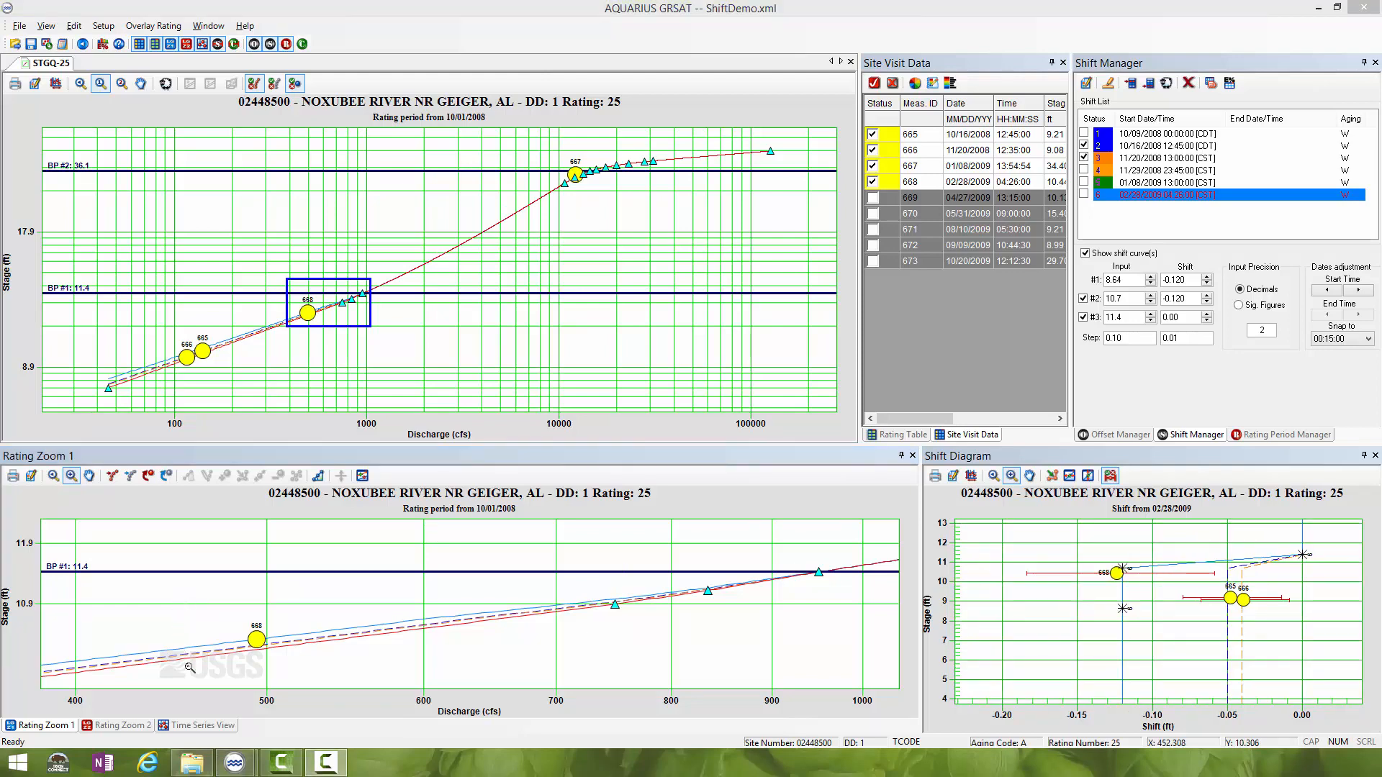
- Clone the 01/08/2009 shift and set the clone's start date to 01/15/2009 13:00:00
click(210, 726)
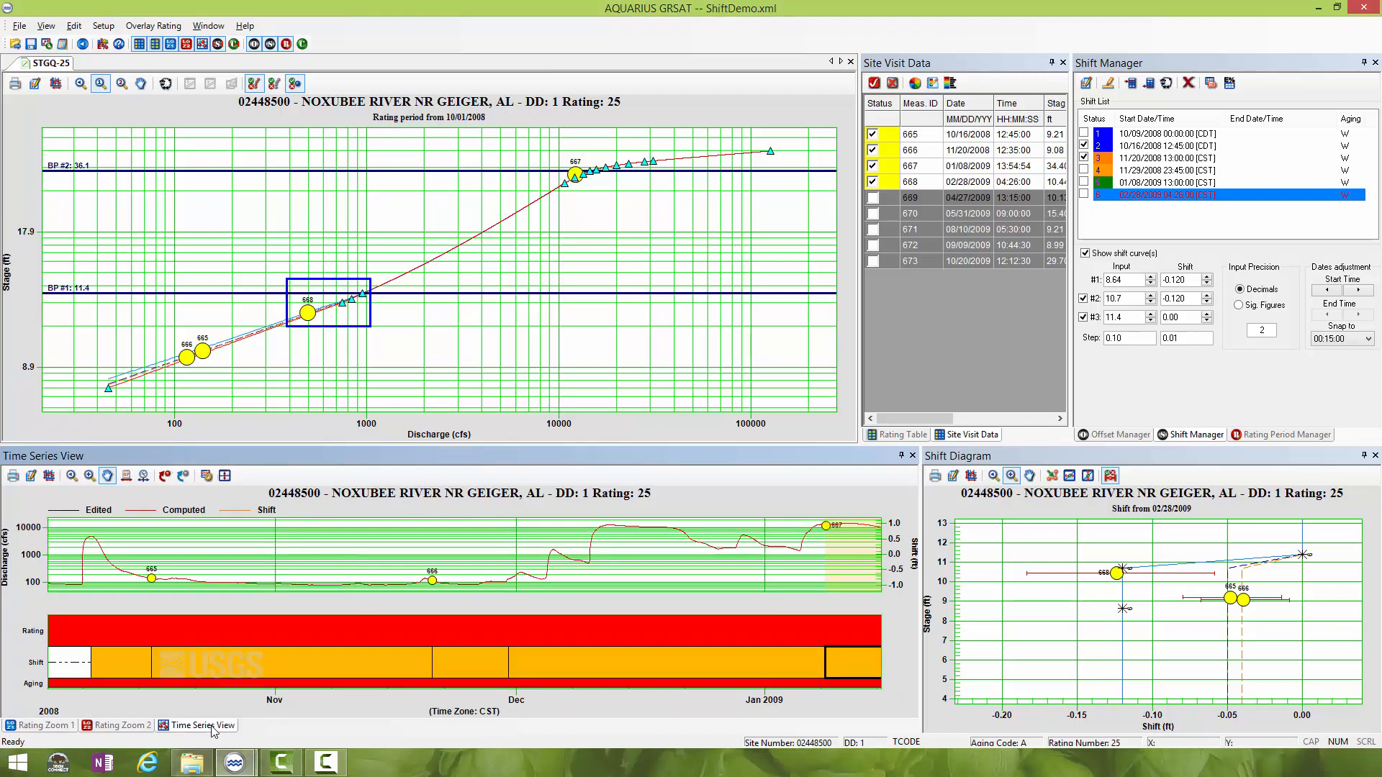
click(108, 475)
mouse_move(796, 555)
mouse_down()
mouse_move(634, 555)
mouse_move(458, 583)
mouse_move(481, 584)
mouse_up()
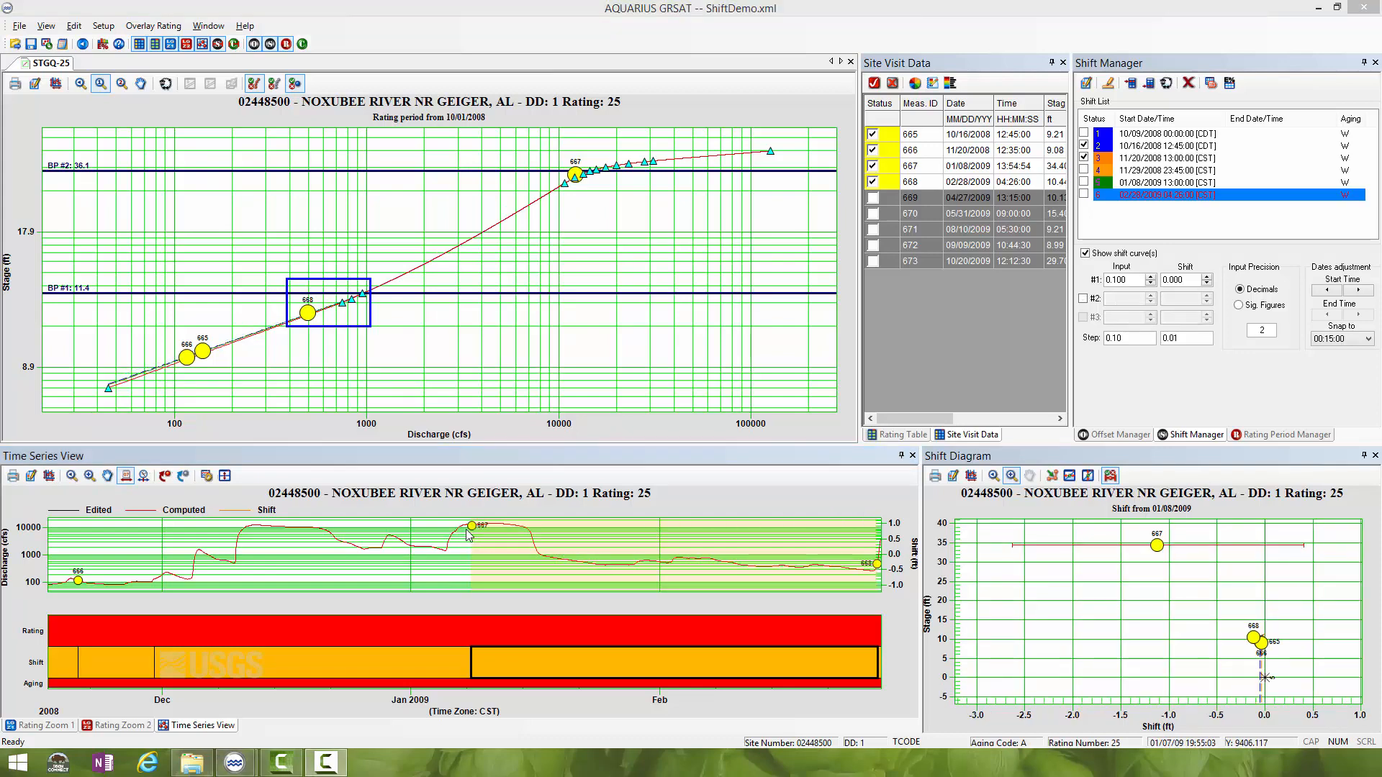
click(1167, 183)
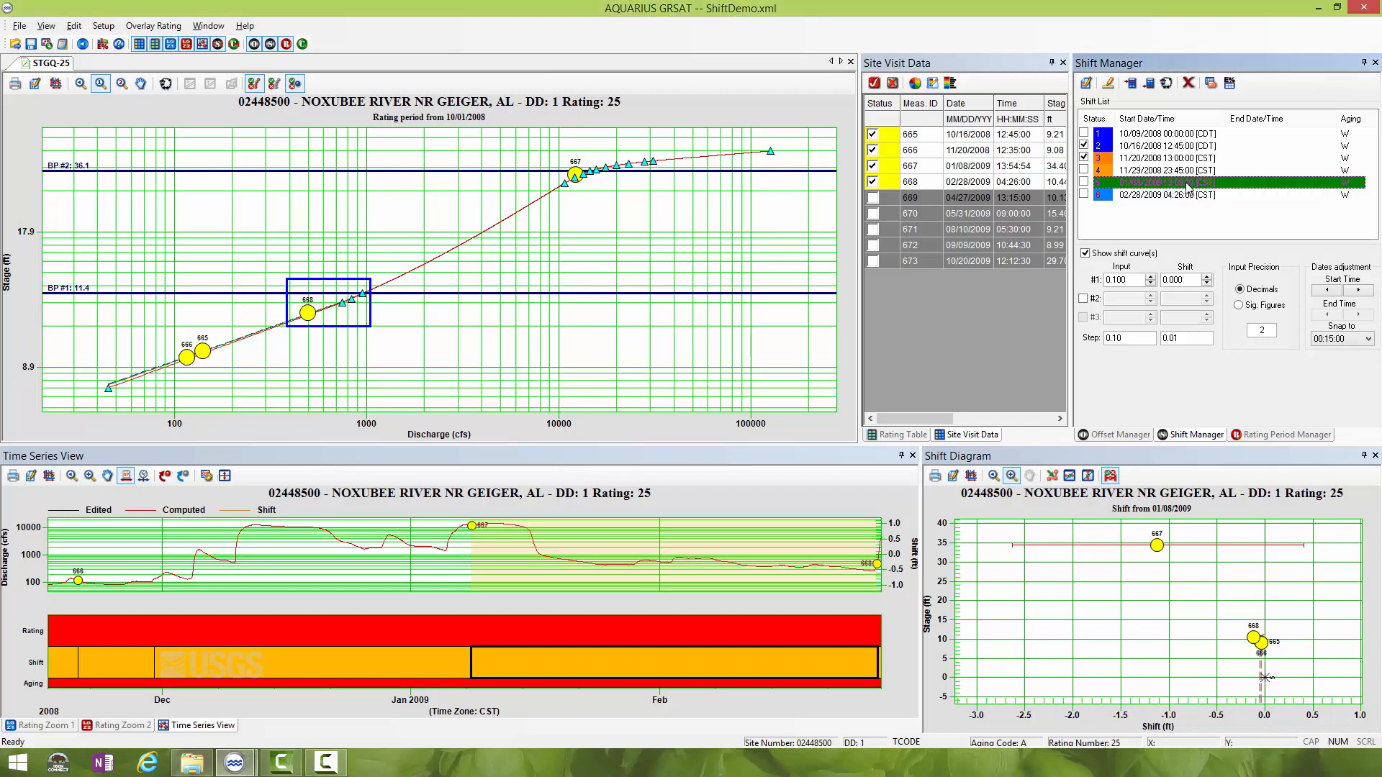
click(1167, 85)
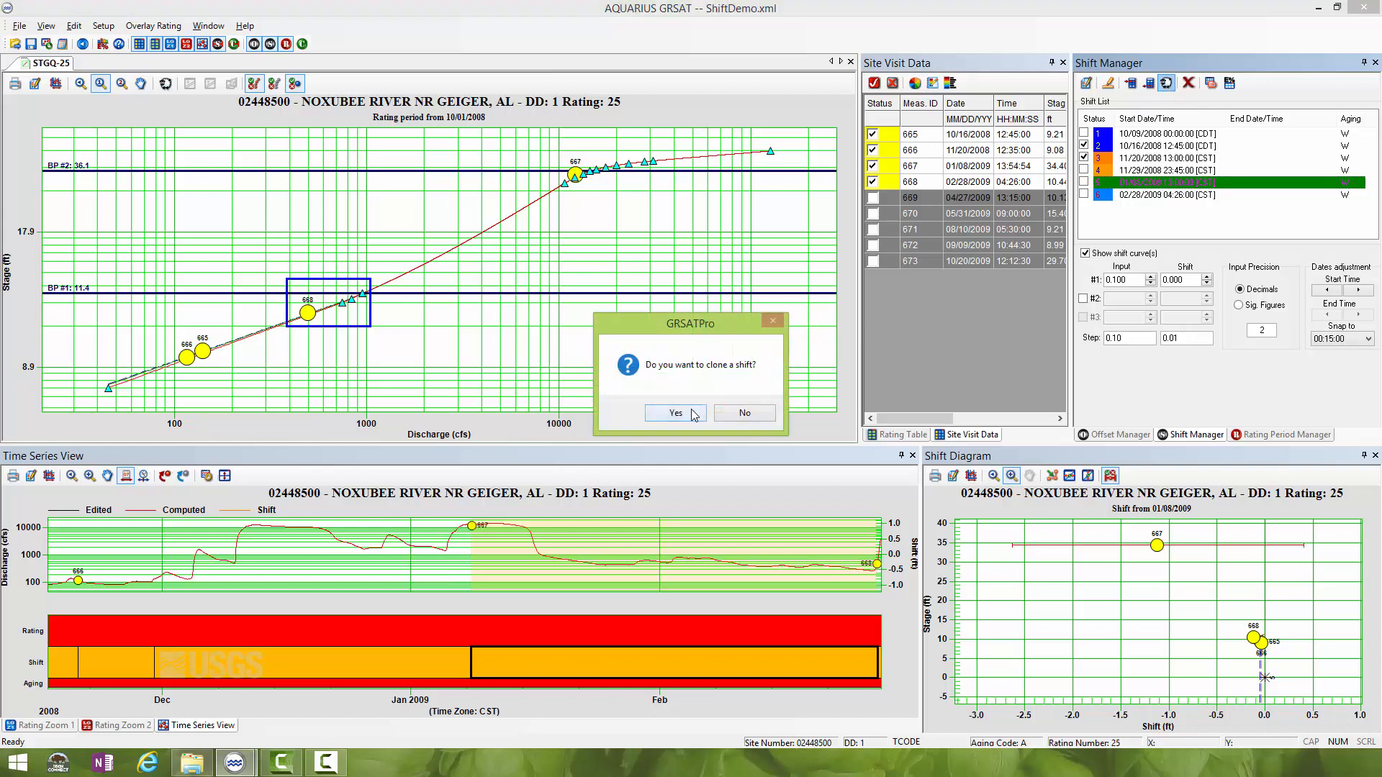
click(676, 413)
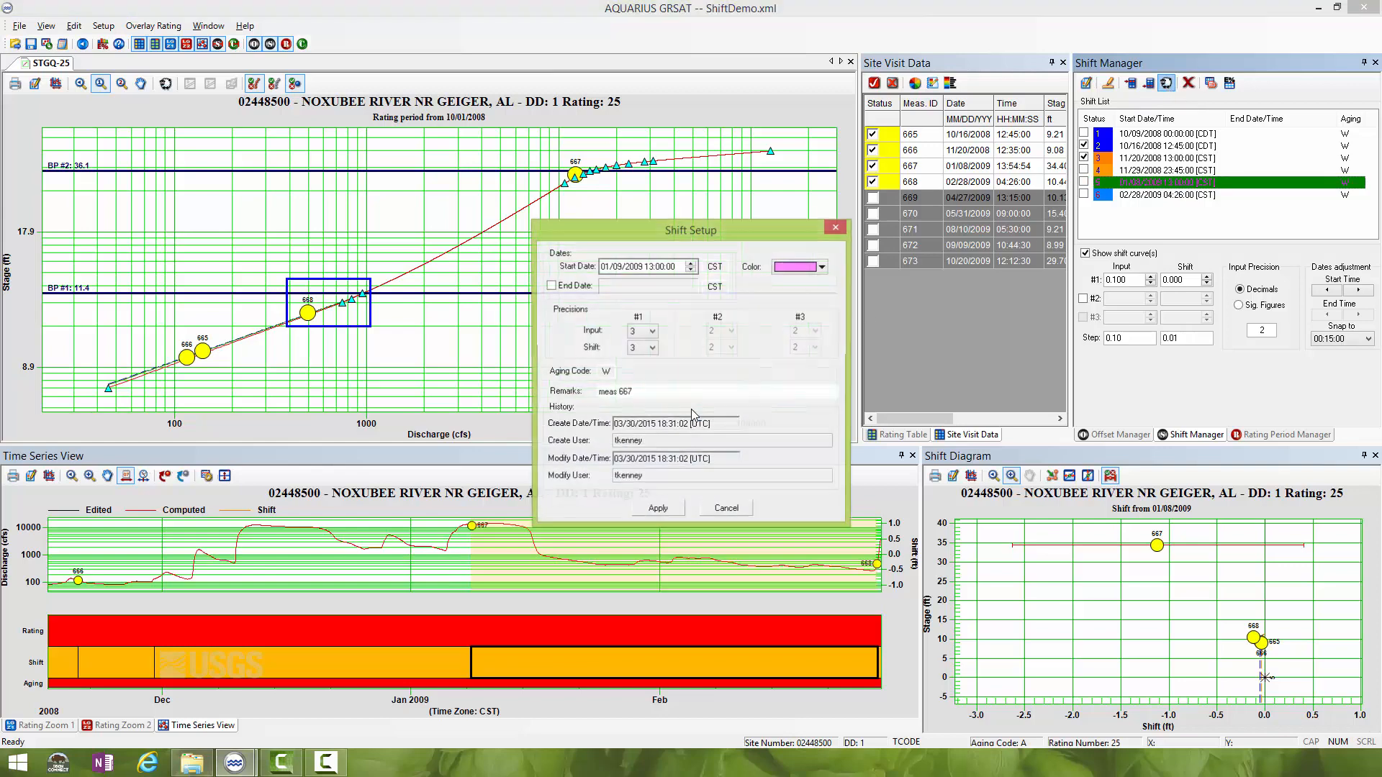
click(622, 267)
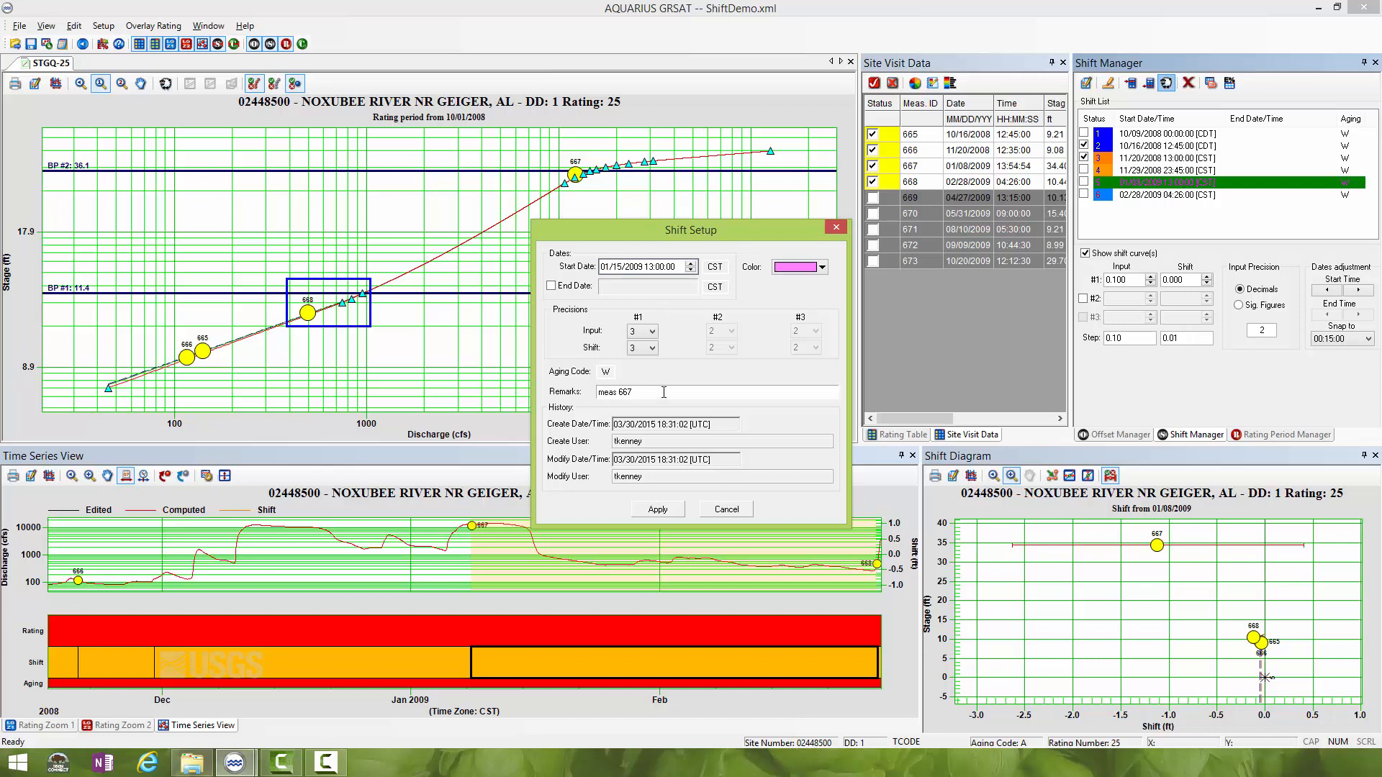
- Set the clone's remarks to "held shift from meas 667 to beginning of recession" and apply the shift setup
text(held shift form)
key(BackSpace)
key(BackSpace)
text(rom)
click(691, 389)
click(657, 510)
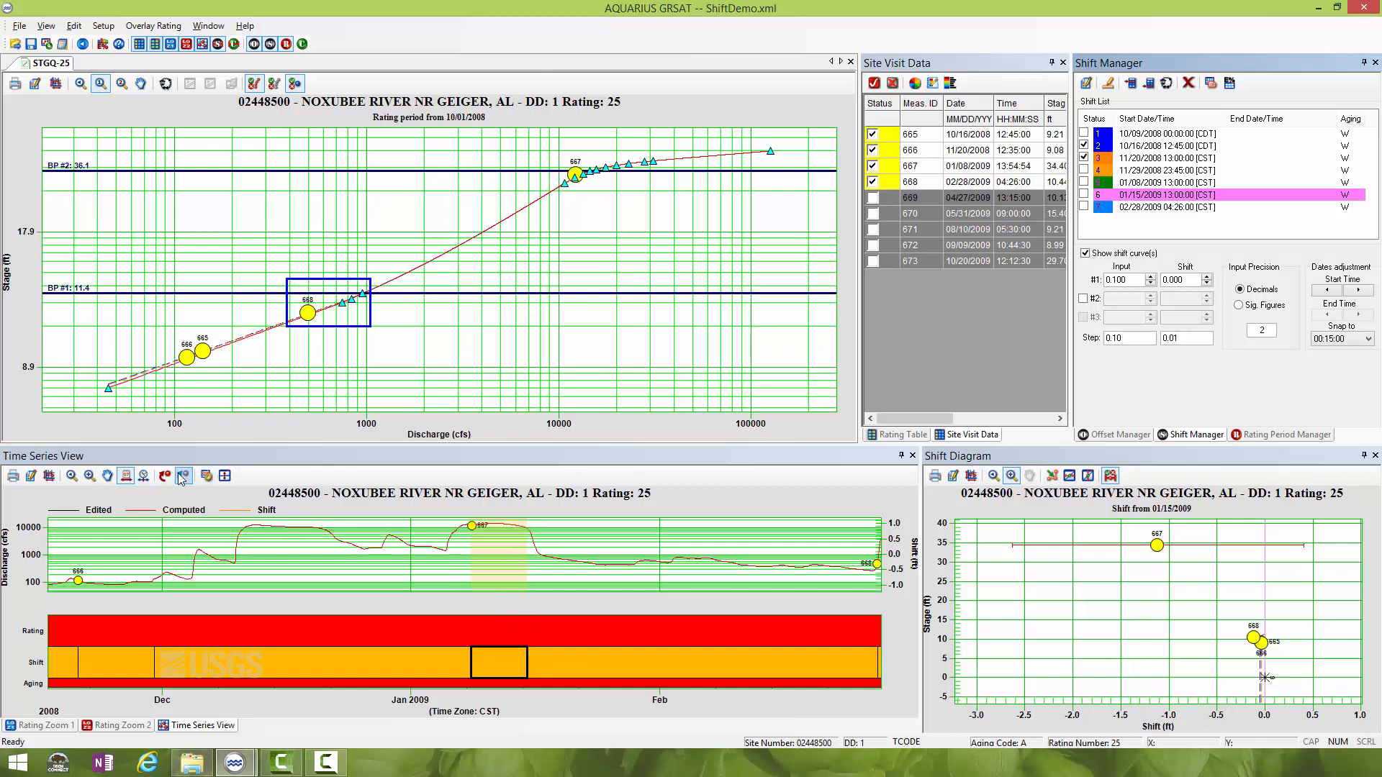
- Move the 01/15/2009 shift's start in the time series to the beginning of the recession at 01/15/2009 00:15:00
click(127, 480)
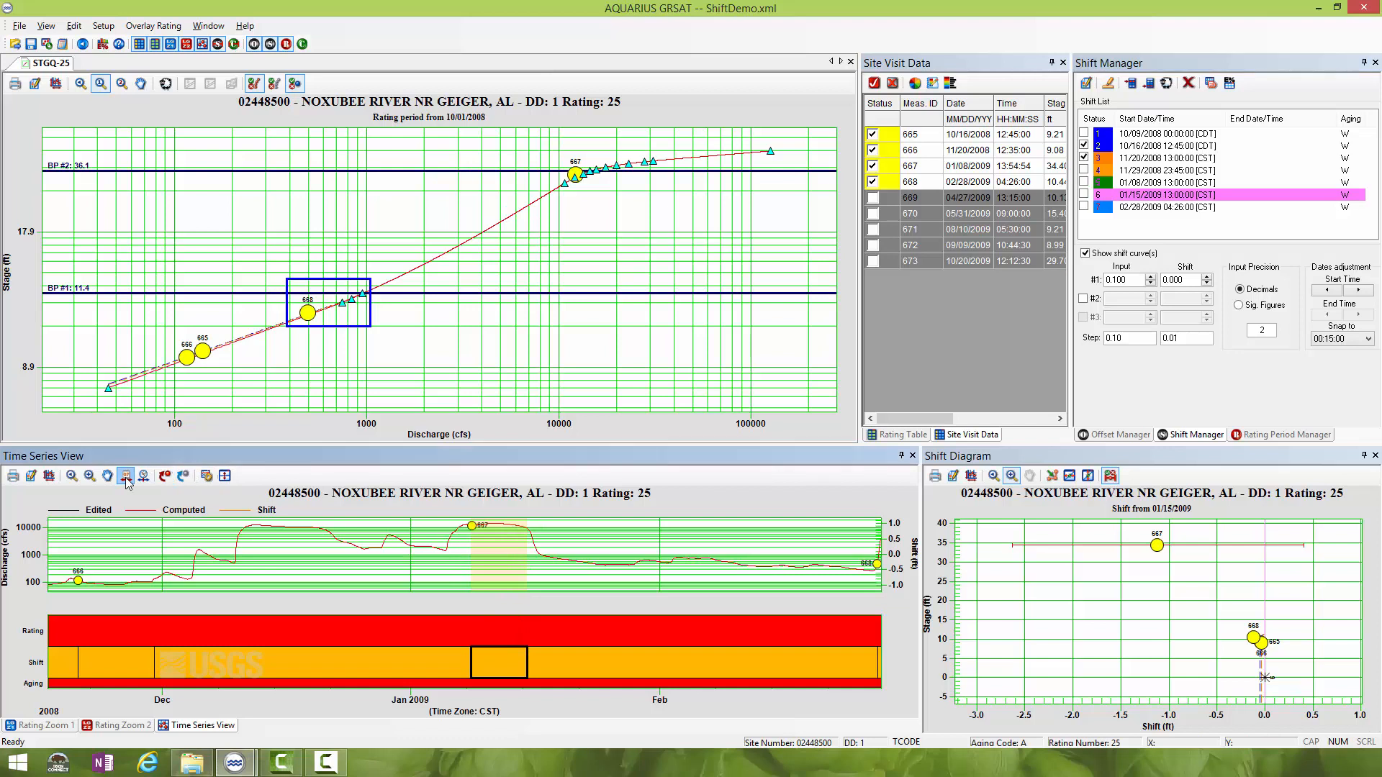
click(543, 657)
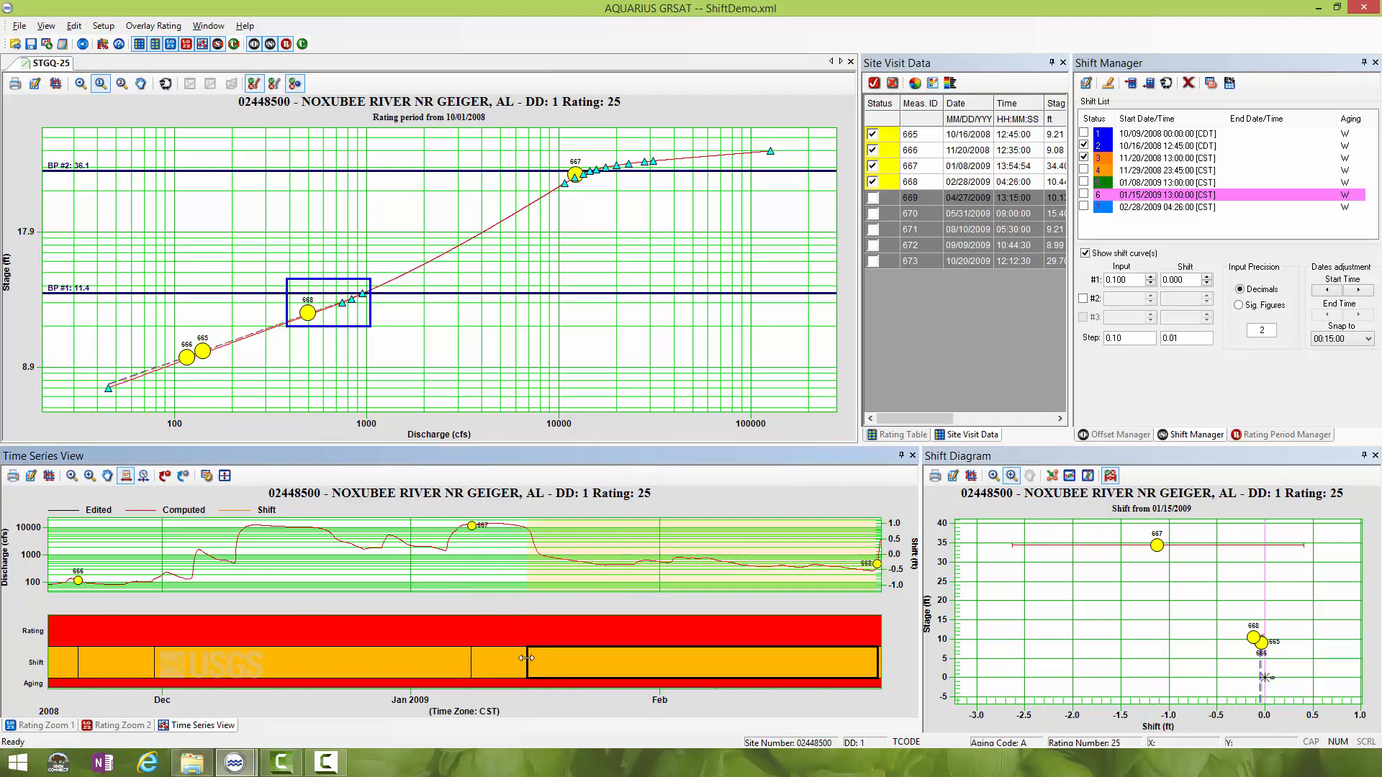
drag(526, 658, 524, 658)
- Clone the 02/28/2009 shift and set the clone's start date to 02/20/2009 04:26:00
click(1146, 208)
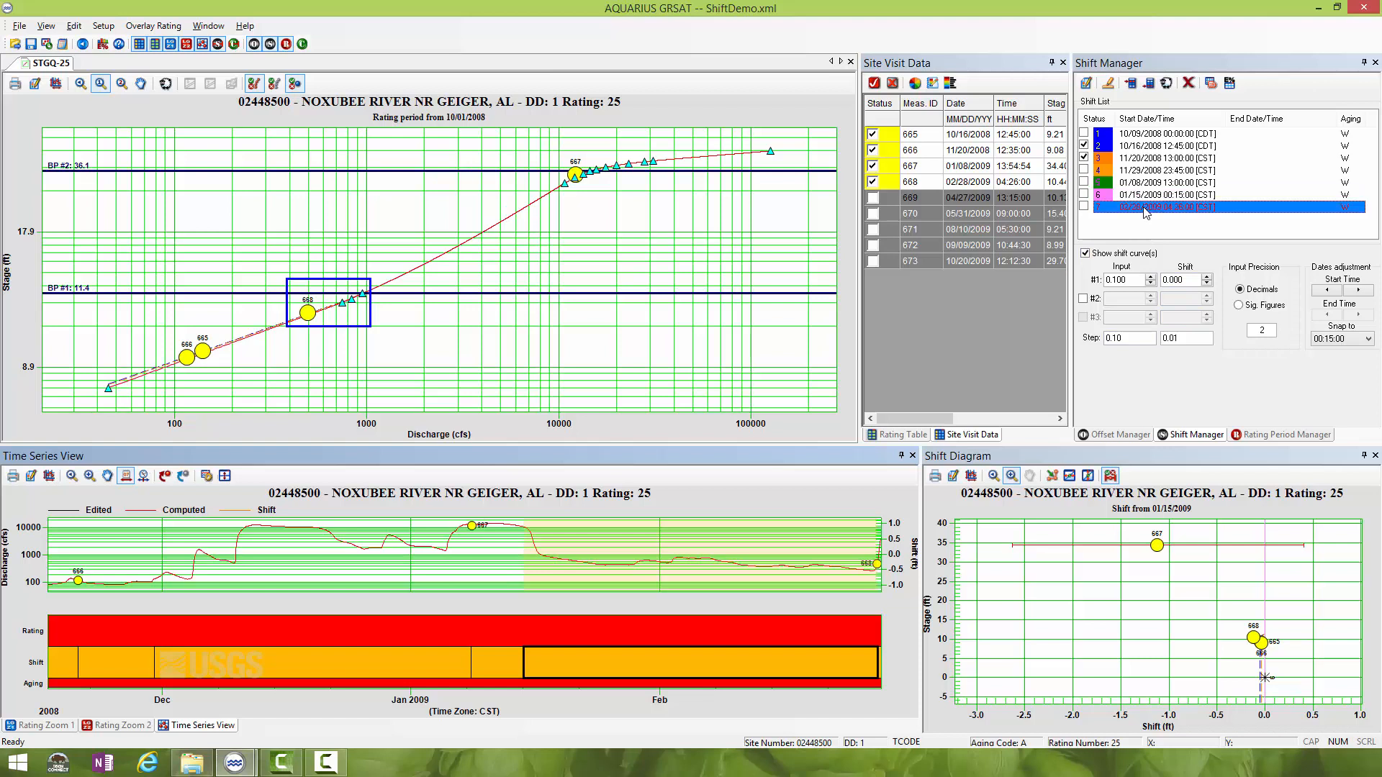
click(1170, 87)
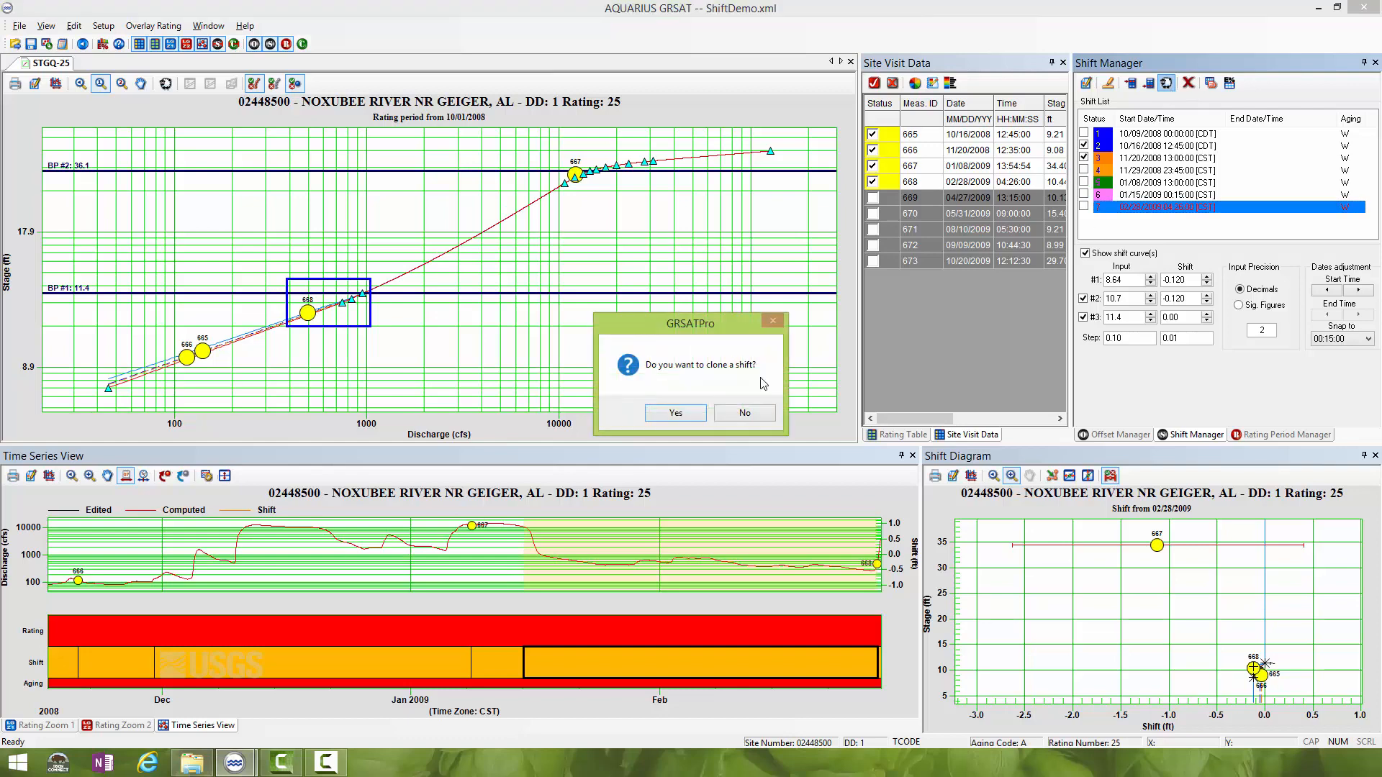
click(685, 413)
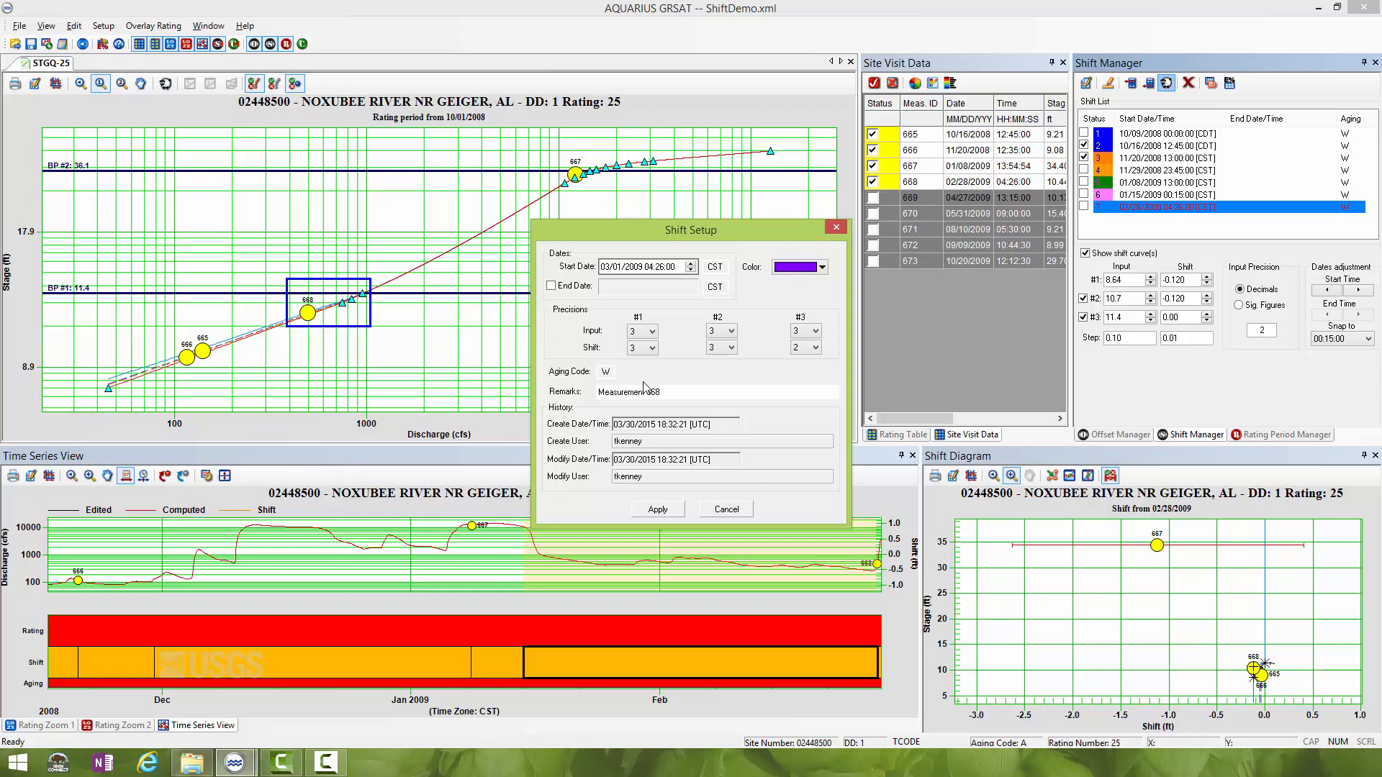
click(606, 267)
click(616, 267)
text(20)
- Set the clone's remarks to "held shift from Measurement 668 back to end of recession" and apply the shift setup
click(621, 391)
text(held shift from)
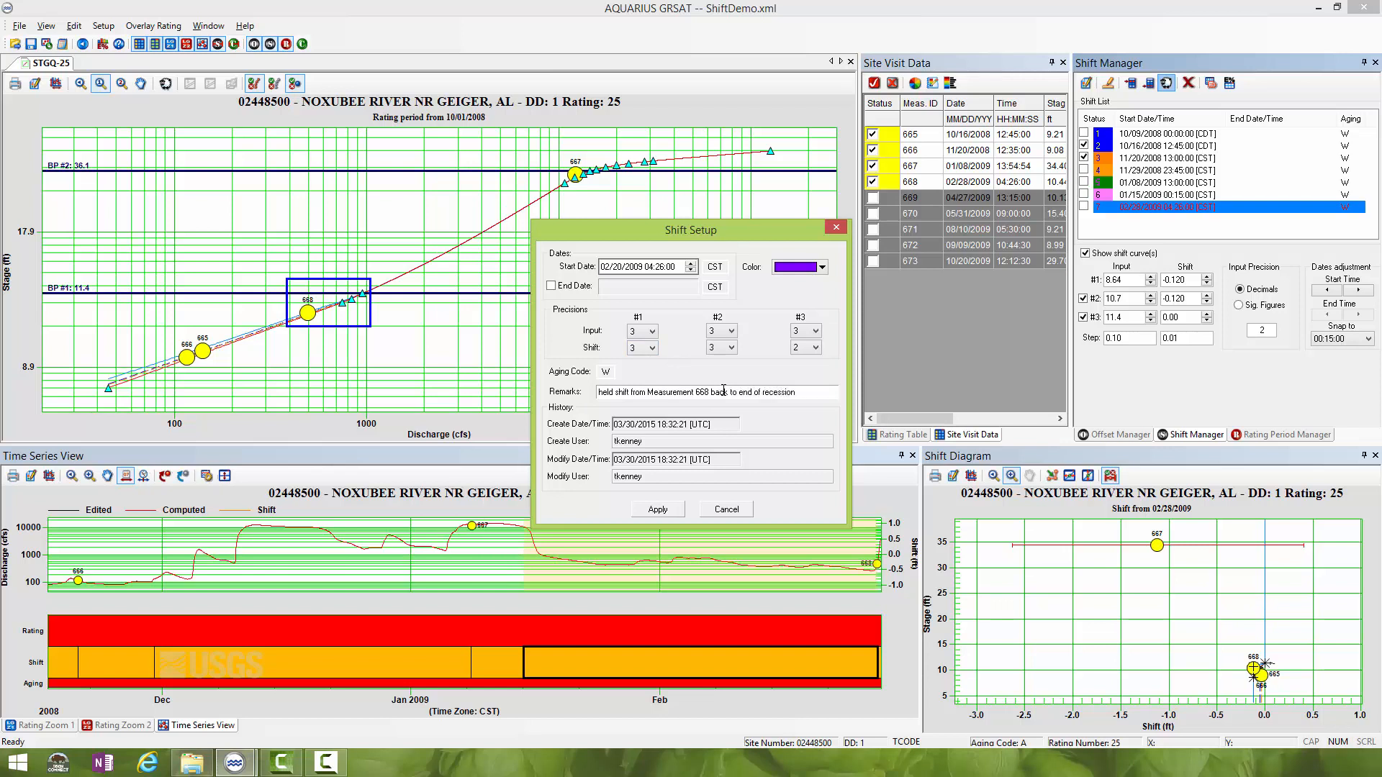
click(660, 508)
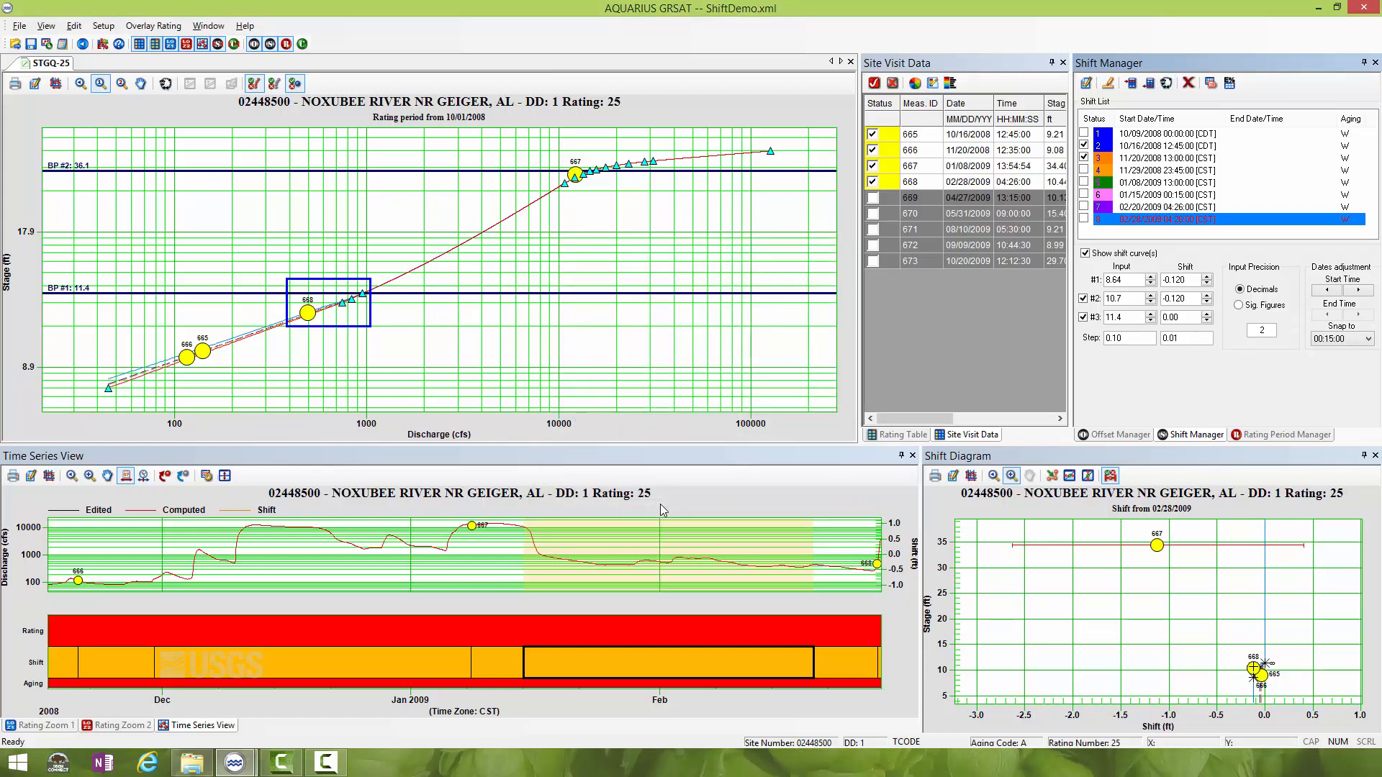
- Move the 02/20/2009 shift's start in the time series back to the end of the recession on 01/17/2009
click(862, 660)
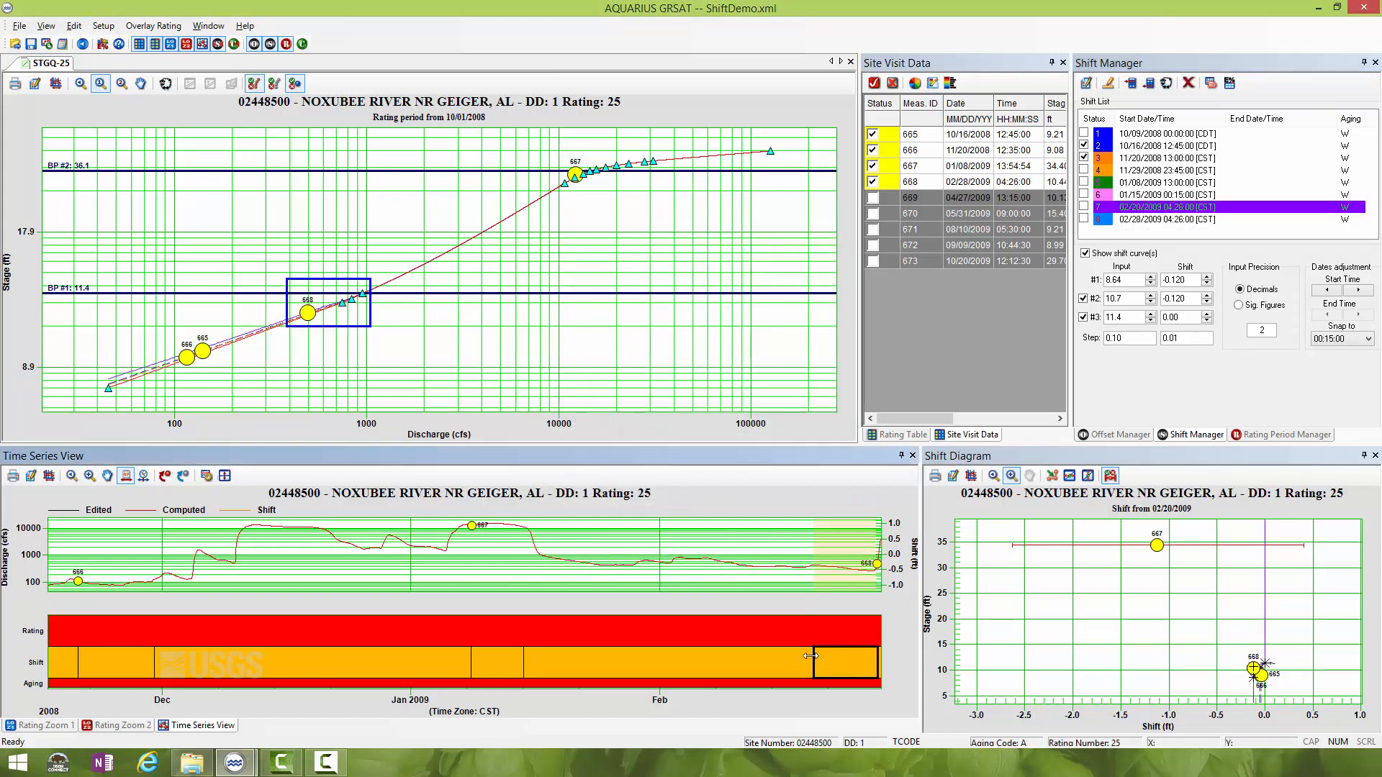
drag(813, 657, 542, 663)
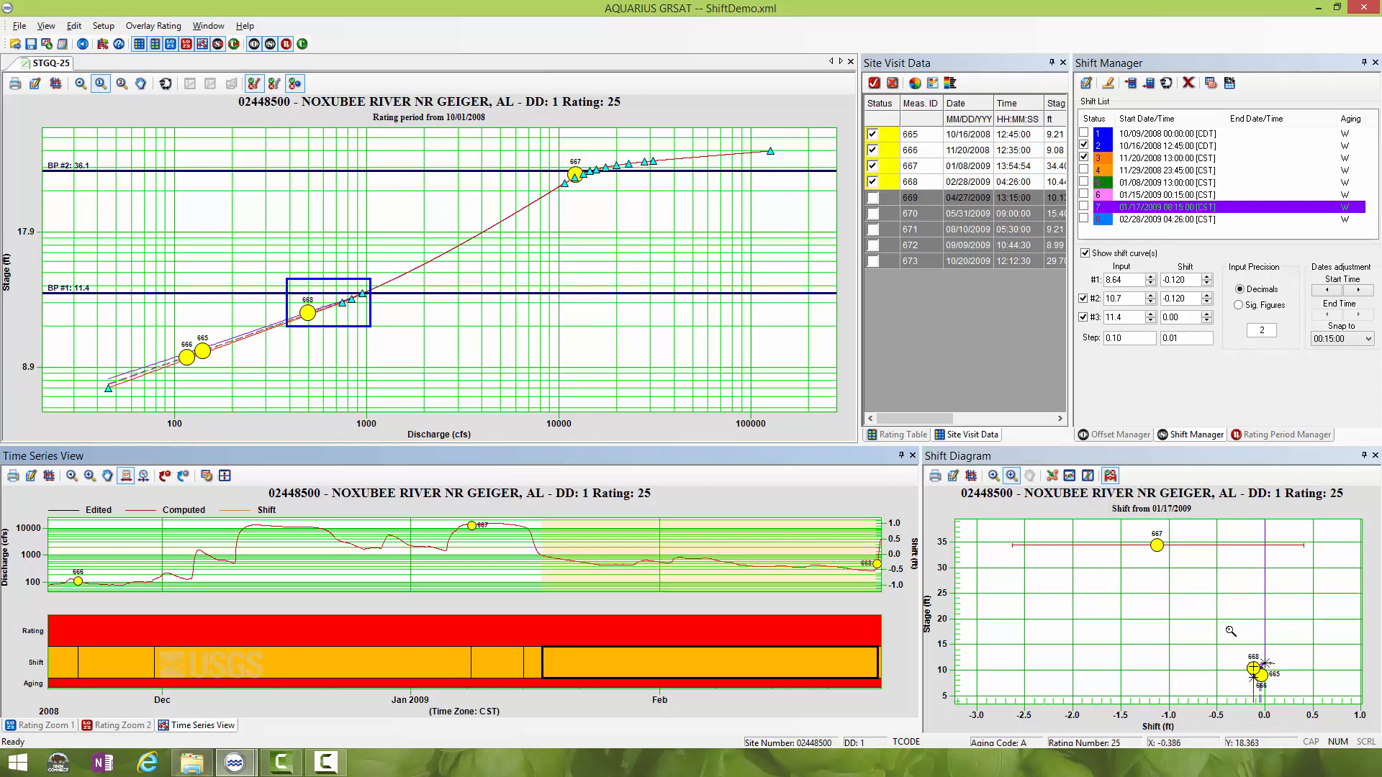
- Trace the hydrograph from 01/07/2009 to 01/16/2009 with the time cursor to examine the shift curve's transition in the shift diagram
drag(1231, 631, 1298, 713)
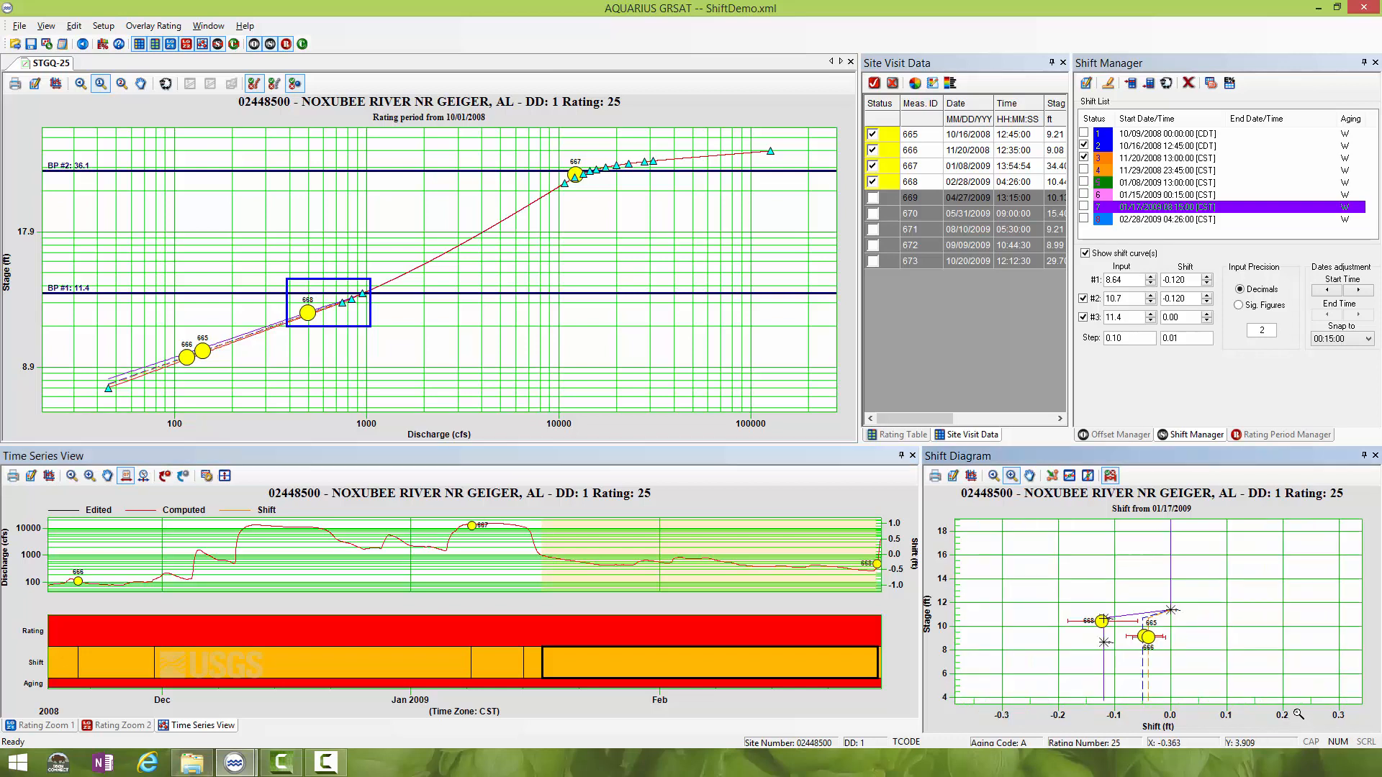
click(142, 477)
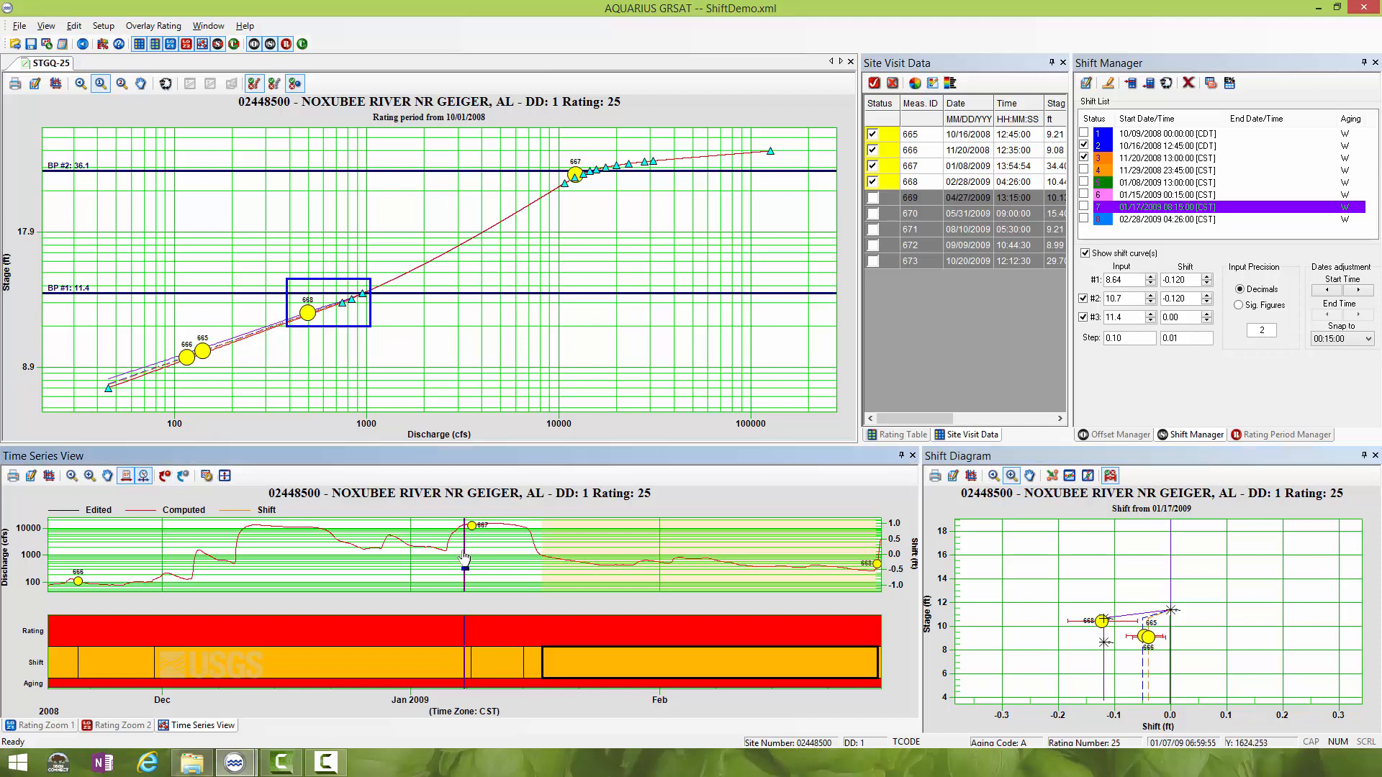
drag(465, 560, 535, 551)
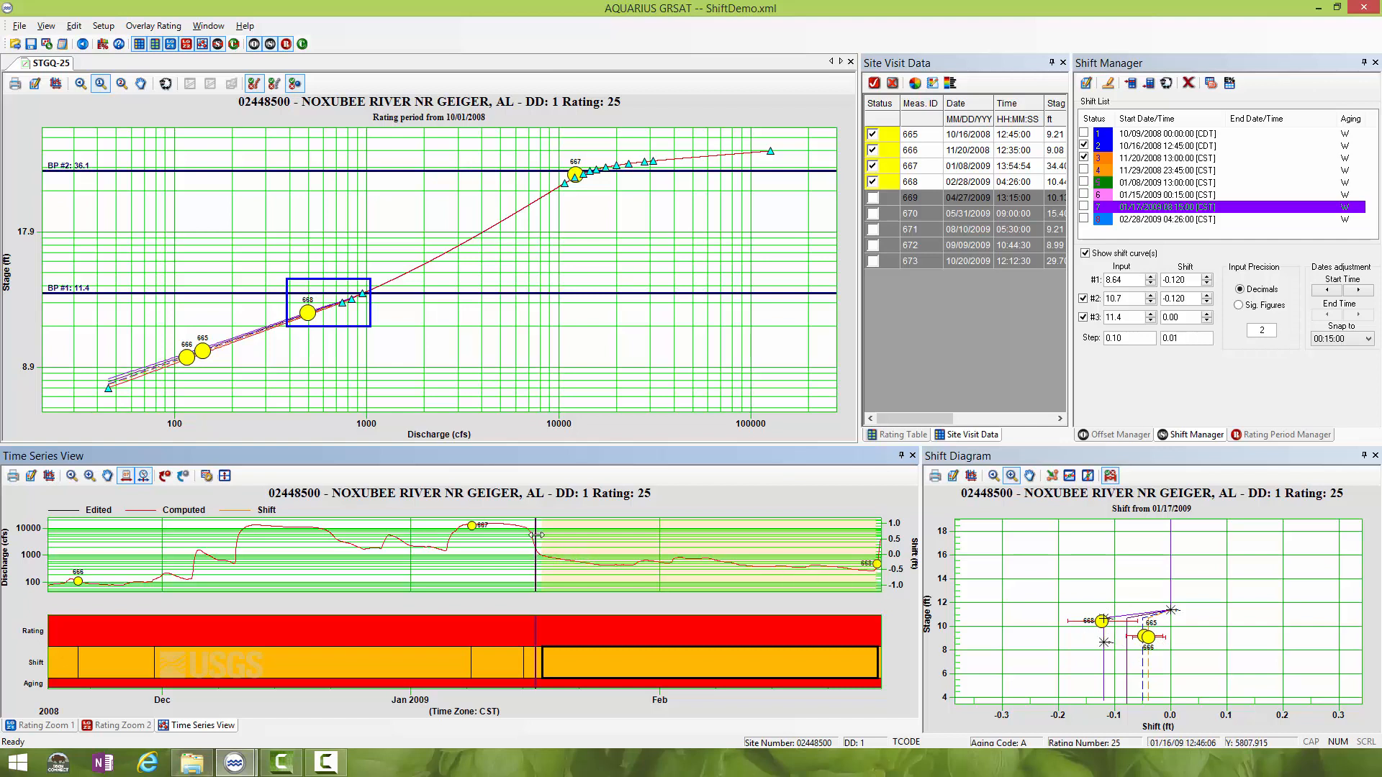
- Include measurement 669 in the site visit data and compare it with the 02/28/2009 shift in the shift diagram
drag(535, 539, 551, 535)
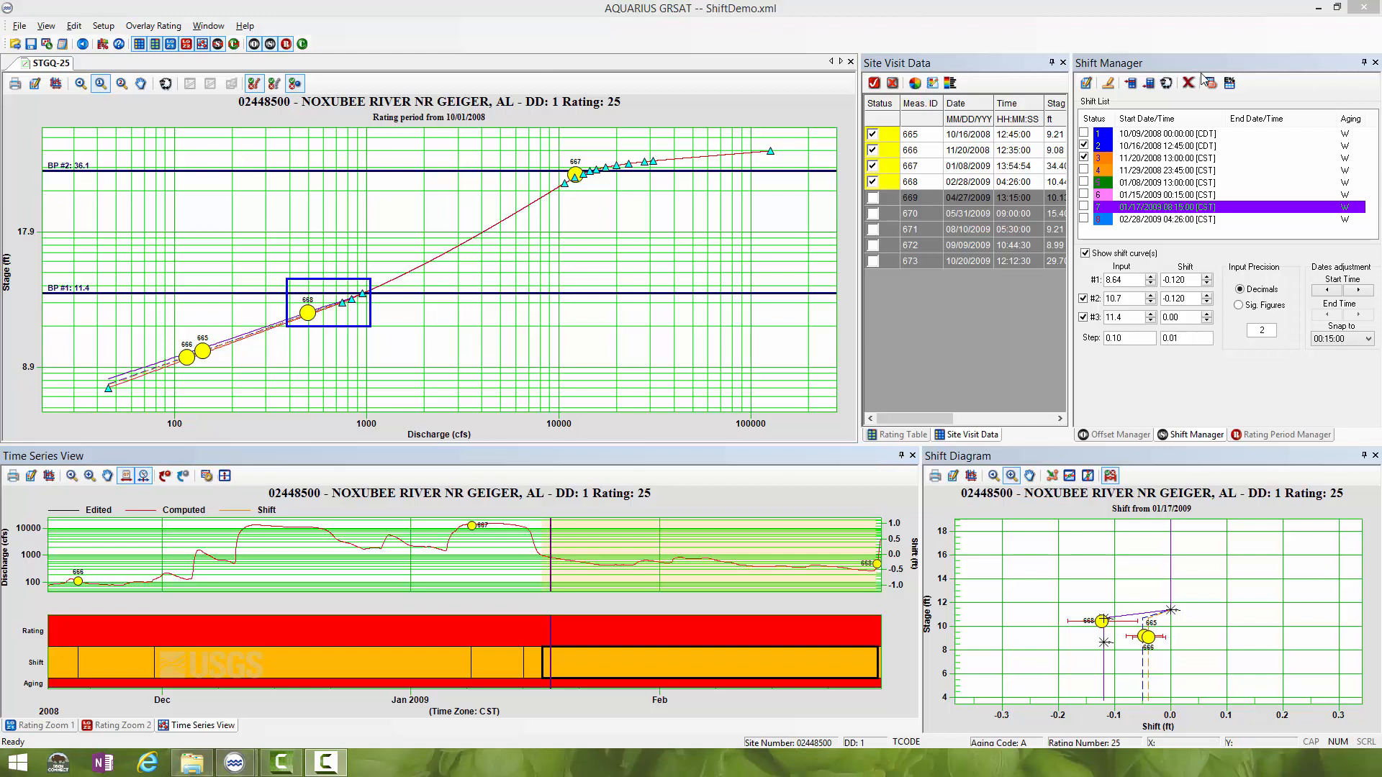
click(873, 197)
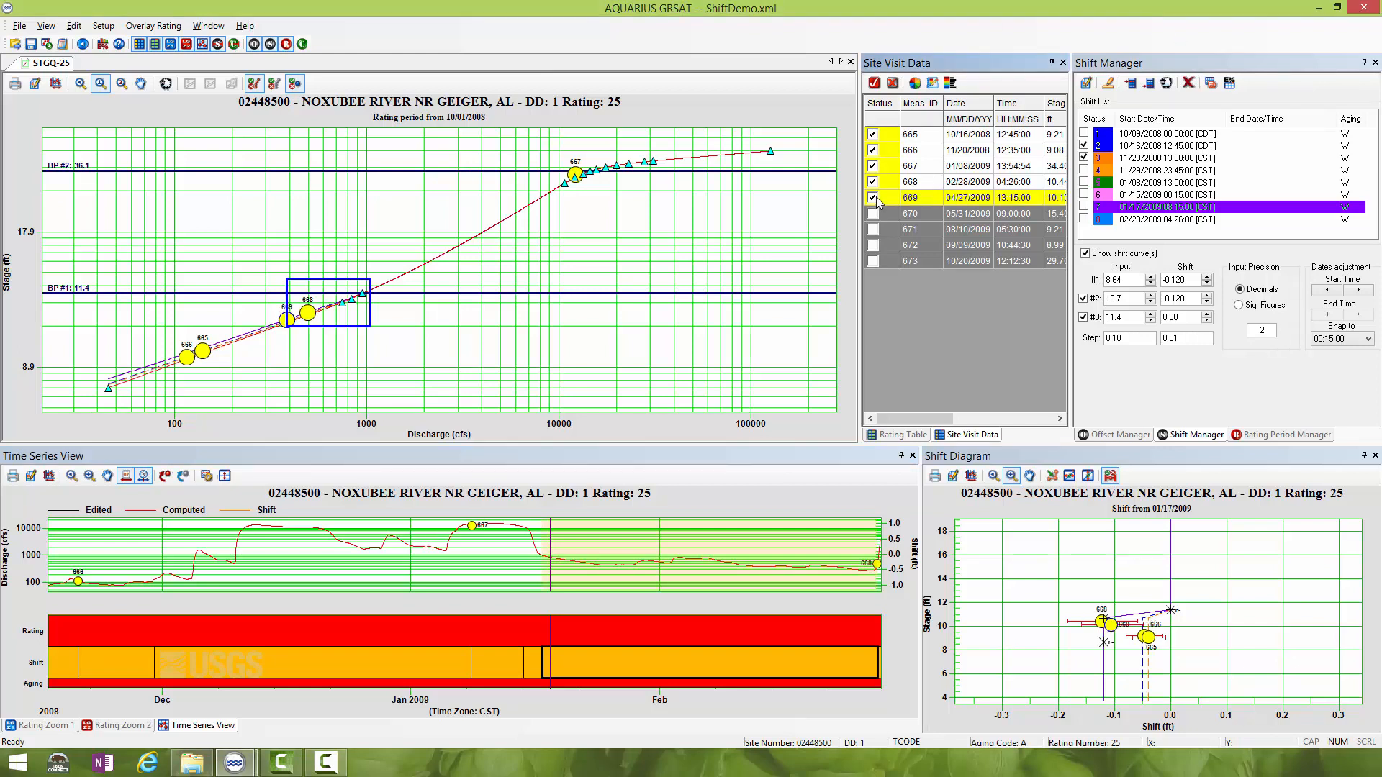
click(84, 87)
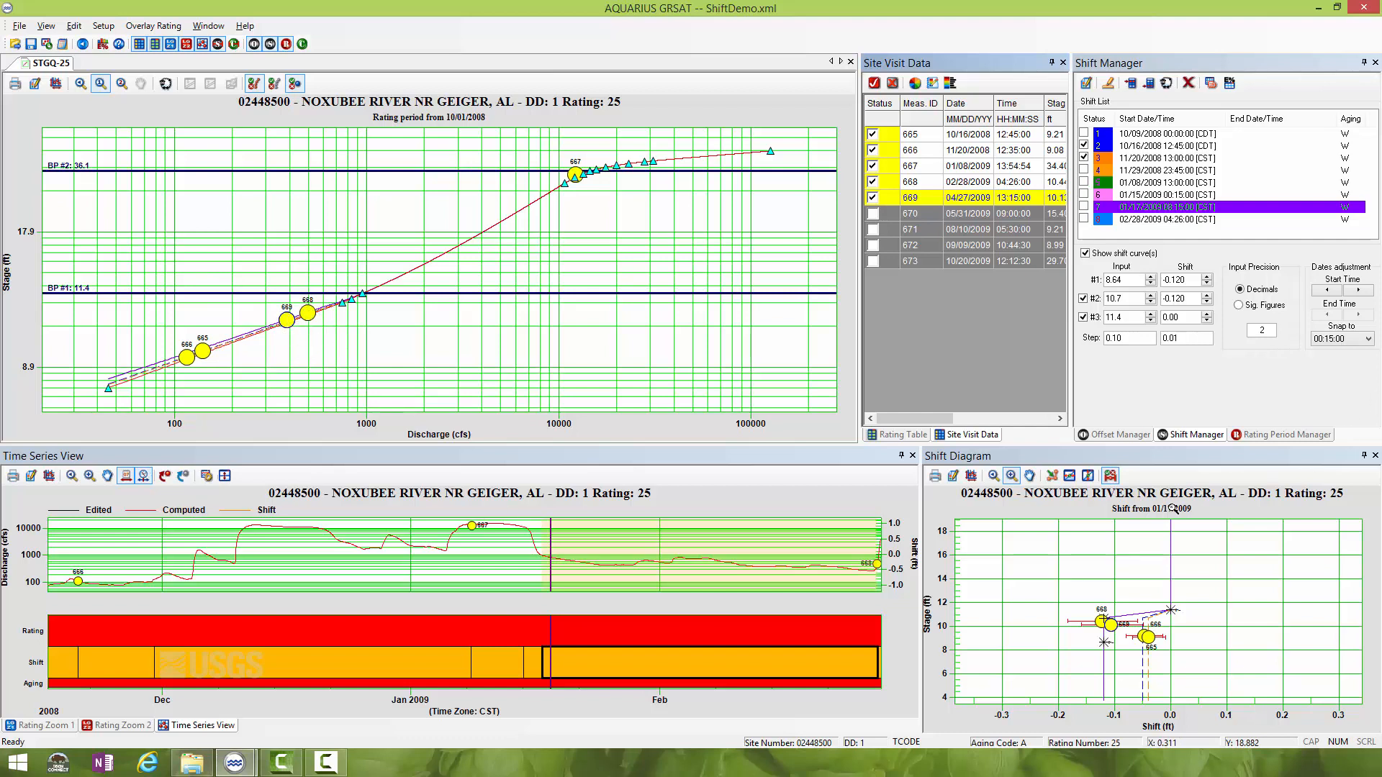
click(1053, 585)
drag(1049, 574, 1212, 722)
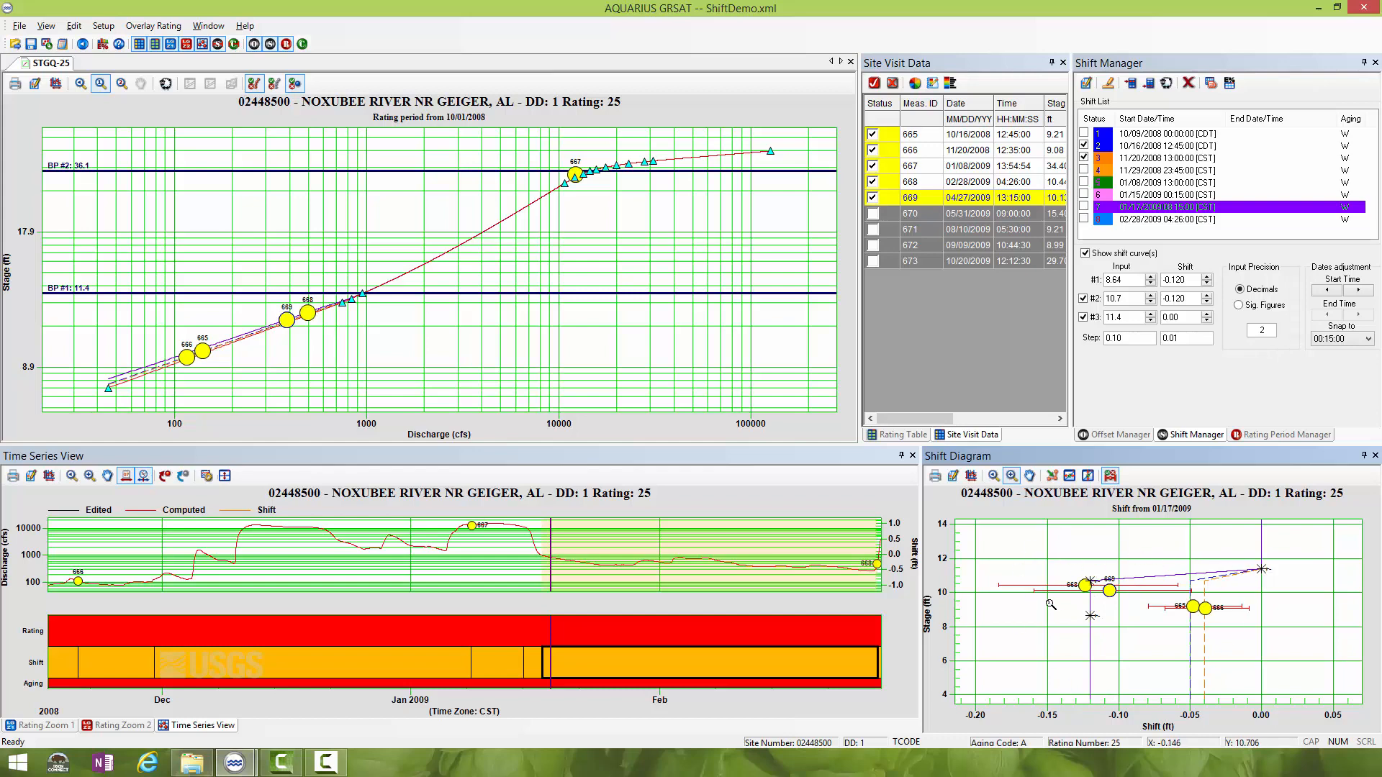
click(1142, 220)
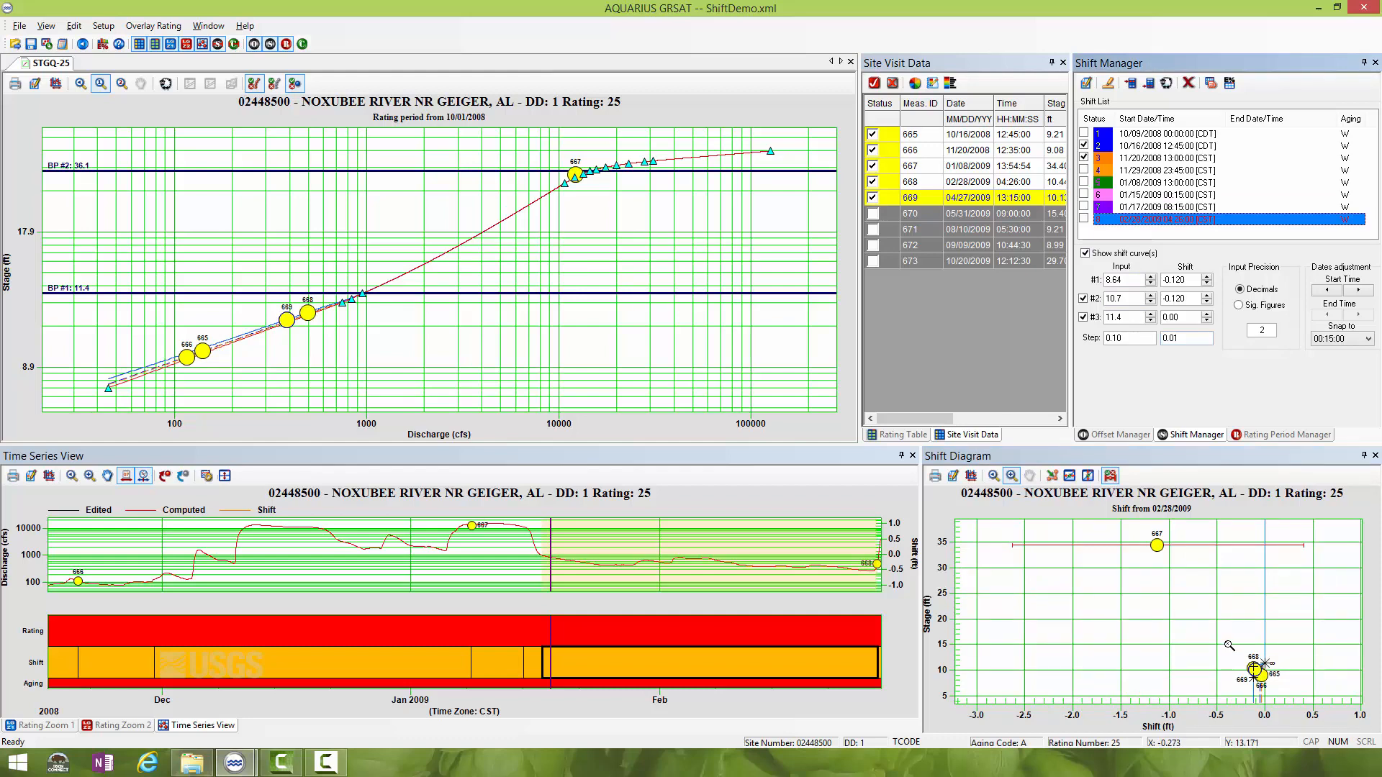
drag(1226, 642, 1308, 704)
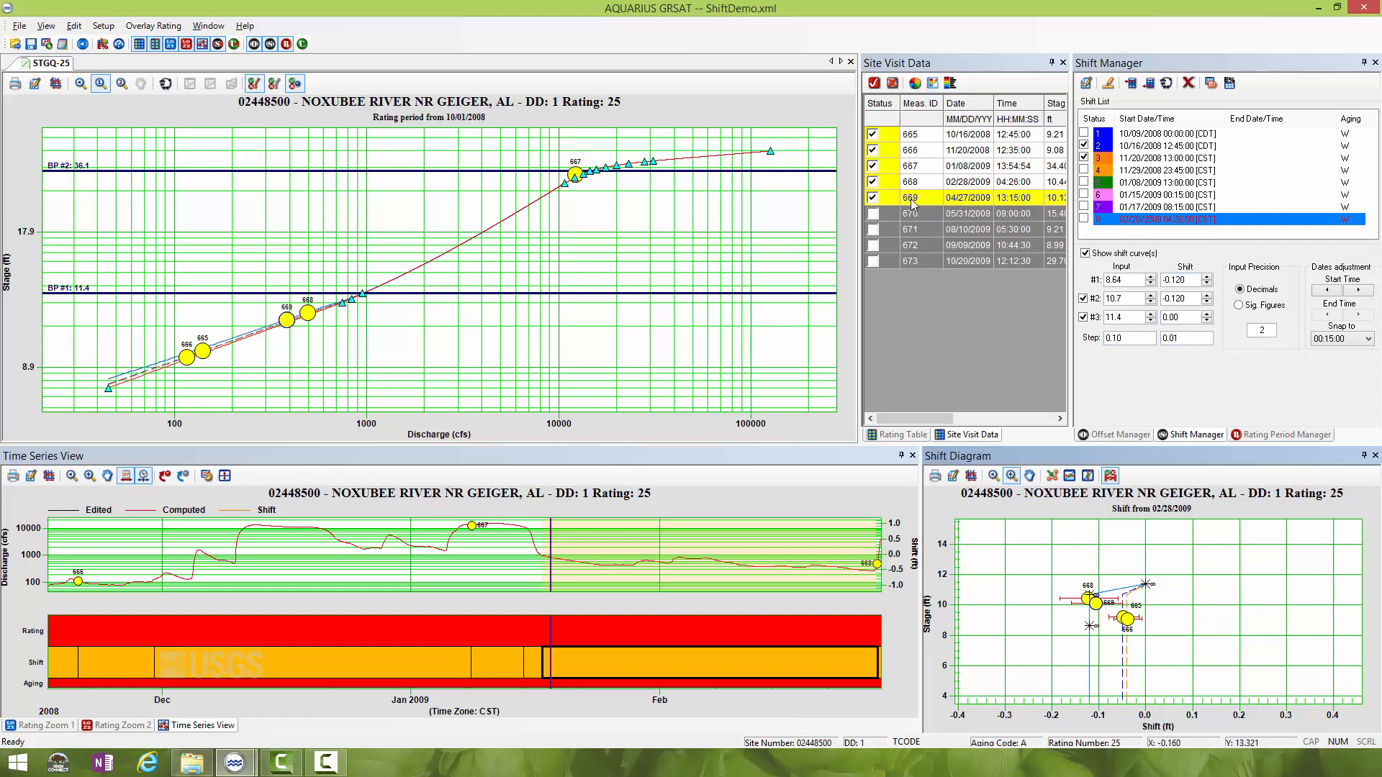
- Clone the 02/28/2009 shift with start date 04/27/2009 13:15:00 and remarks "Measurement 669"
click(1166, 83)
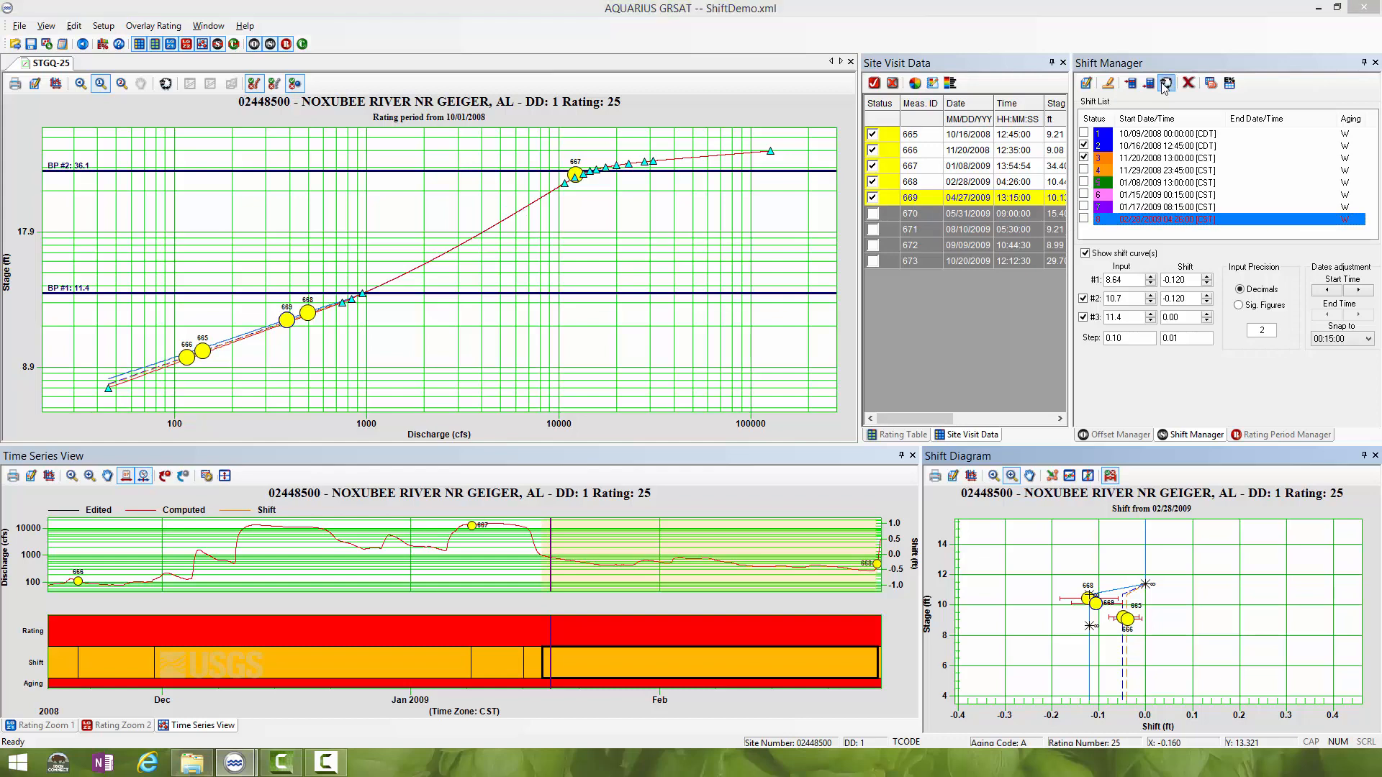
click(689, 411)
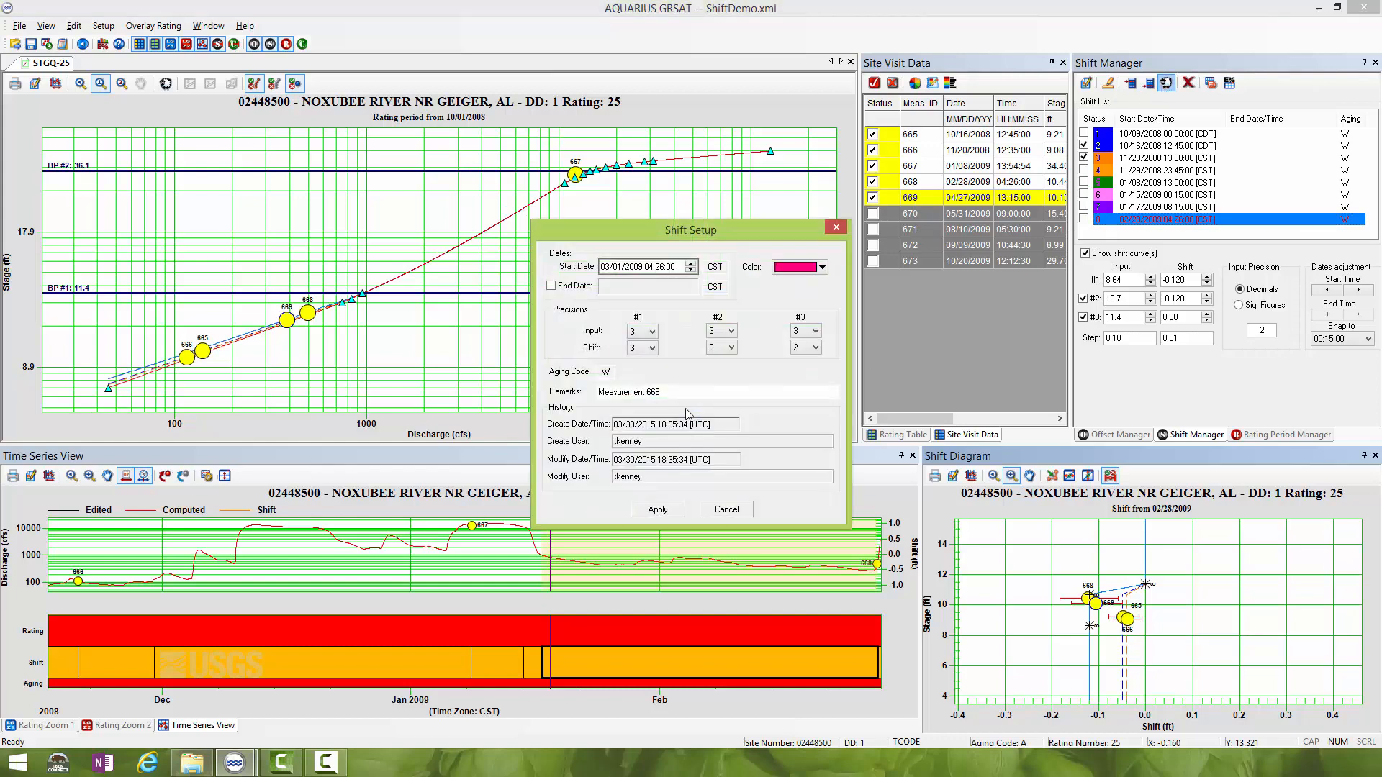
click(603, 267)
text(4)
click(660, 267)
click(659, 393)
click(656, 509)
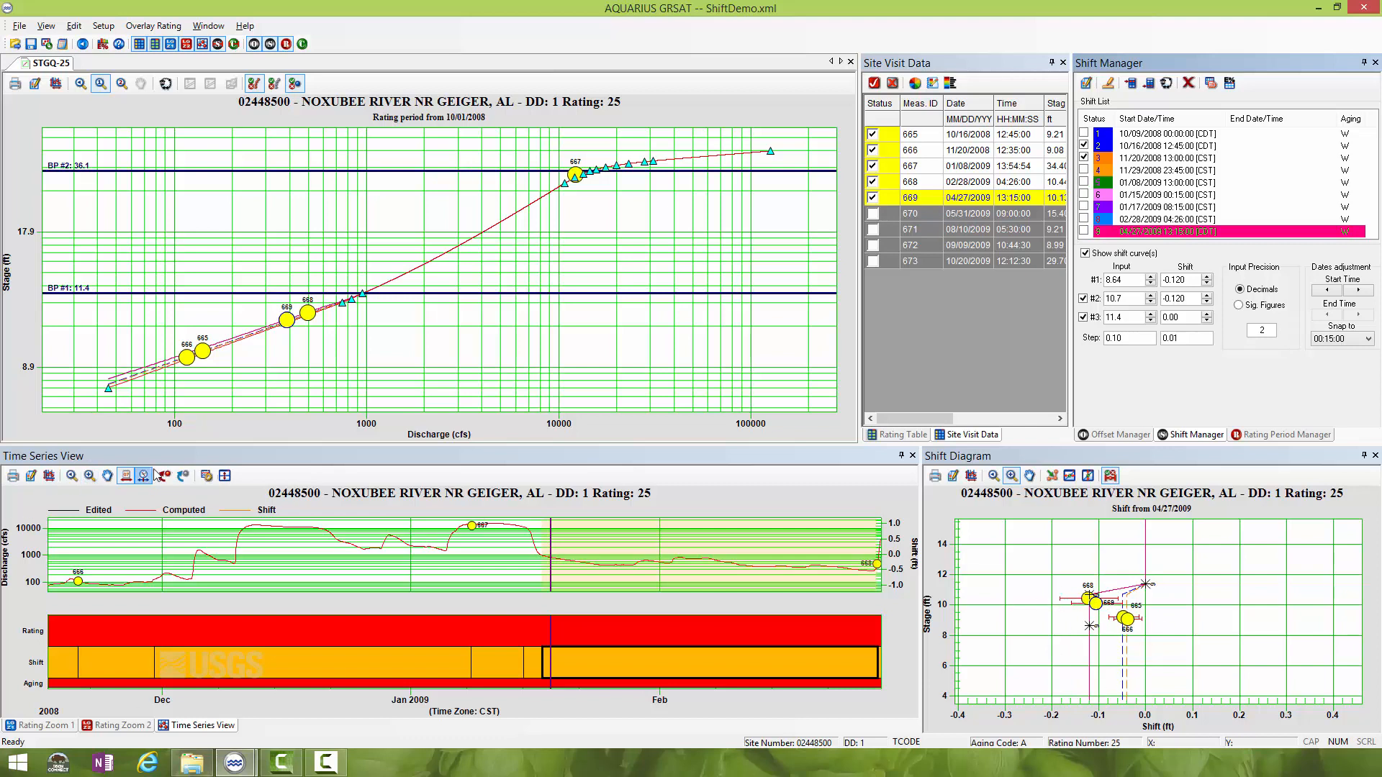
- Include measurement 670 in the site visit data and show it in the March to June 2009 time series and shift diagram
click(107, 476)
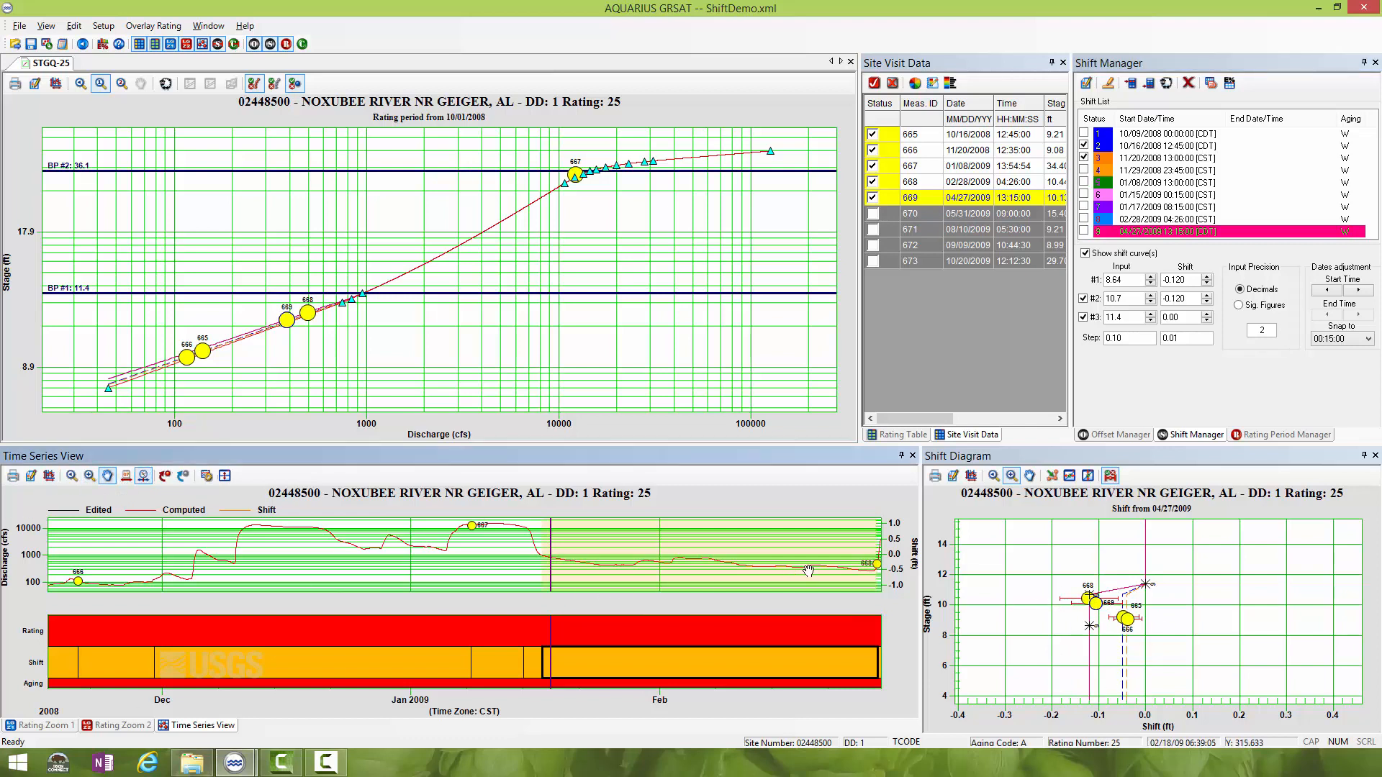
drag(855, 559, 75, 556)
drag(60, 558, 51, 559)
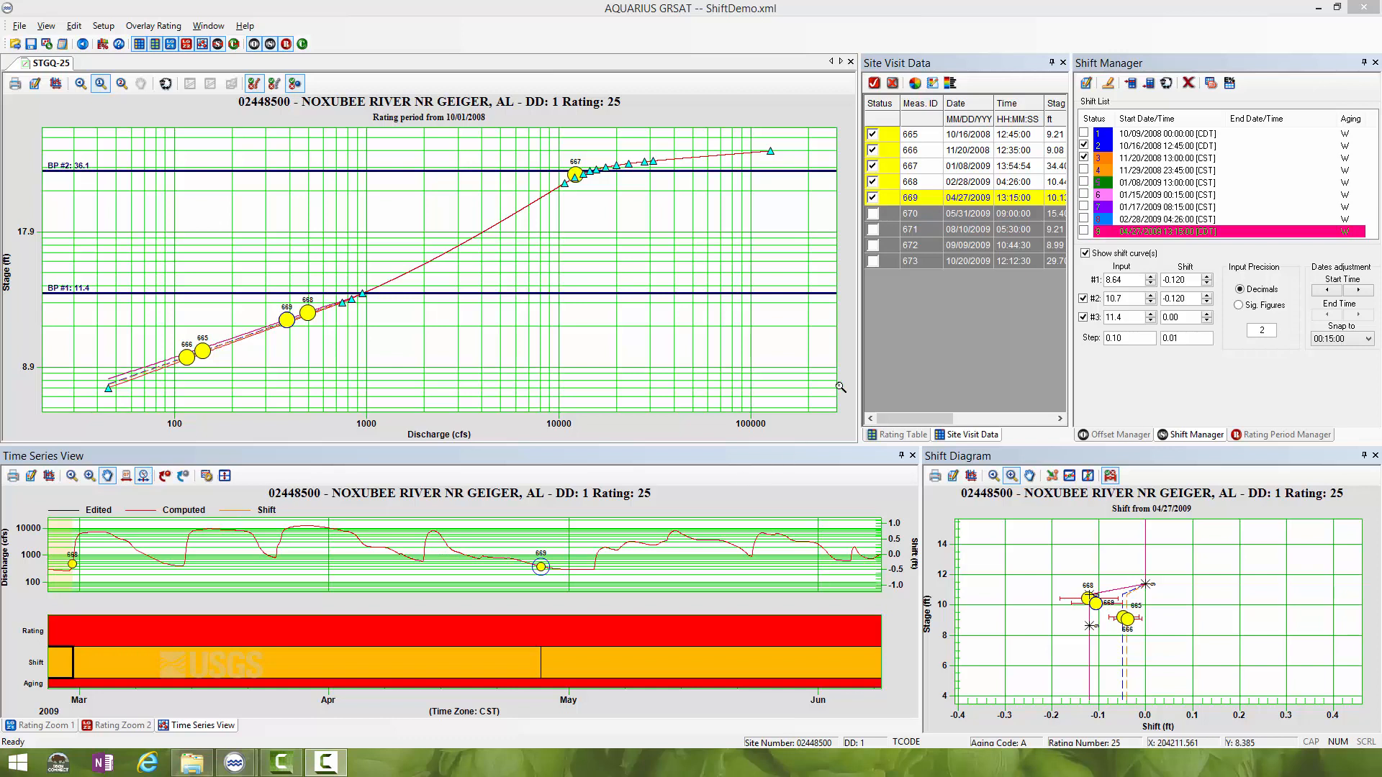
click(869, 215)
click(872, 215)
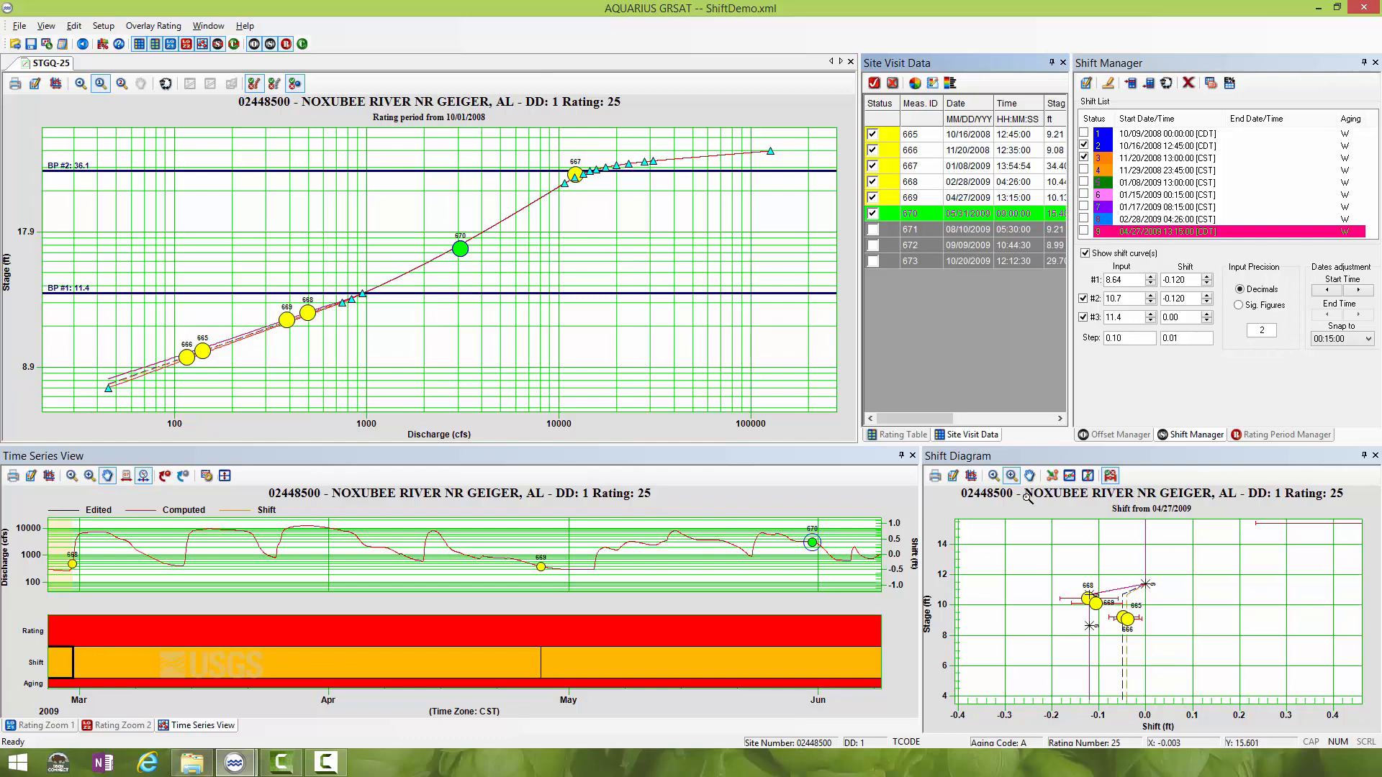
click(993, 476)
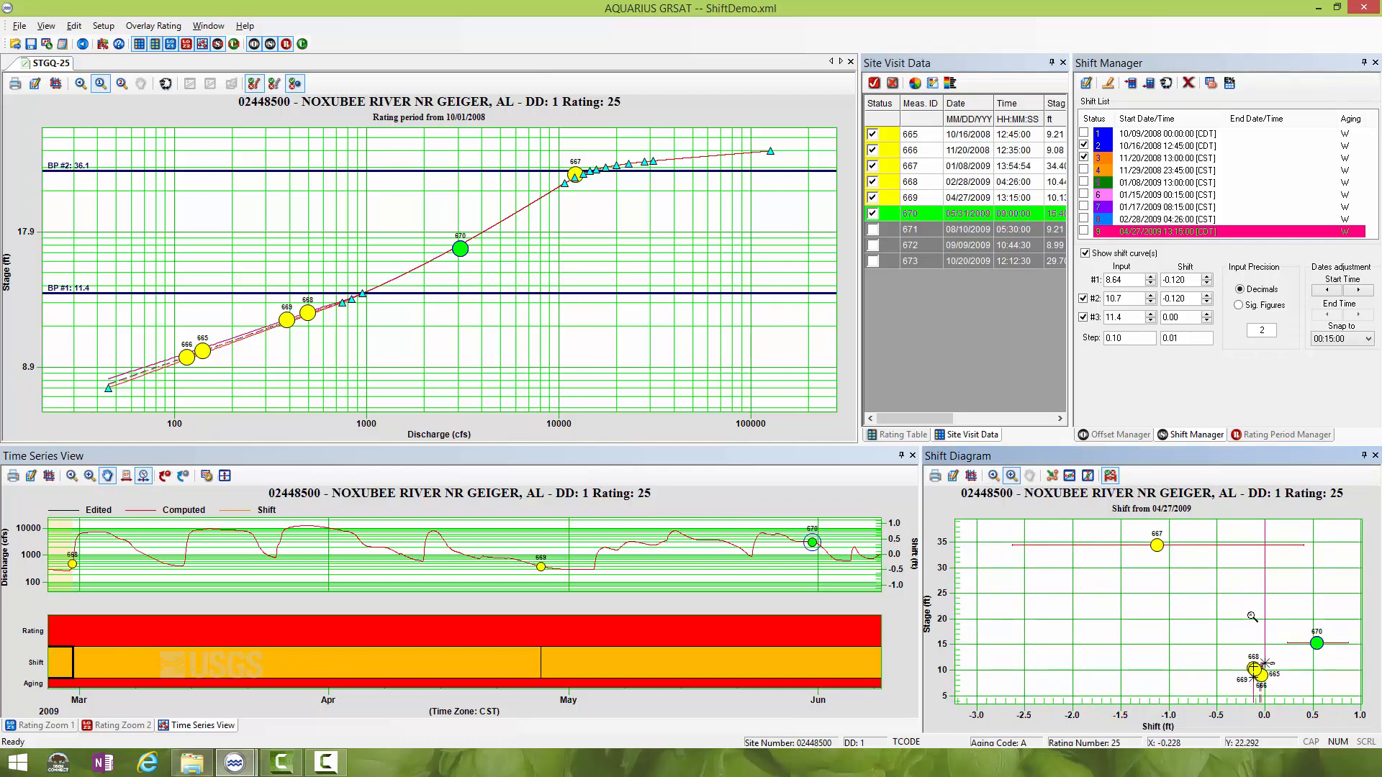
drag(1231, 542, 1354, 705)
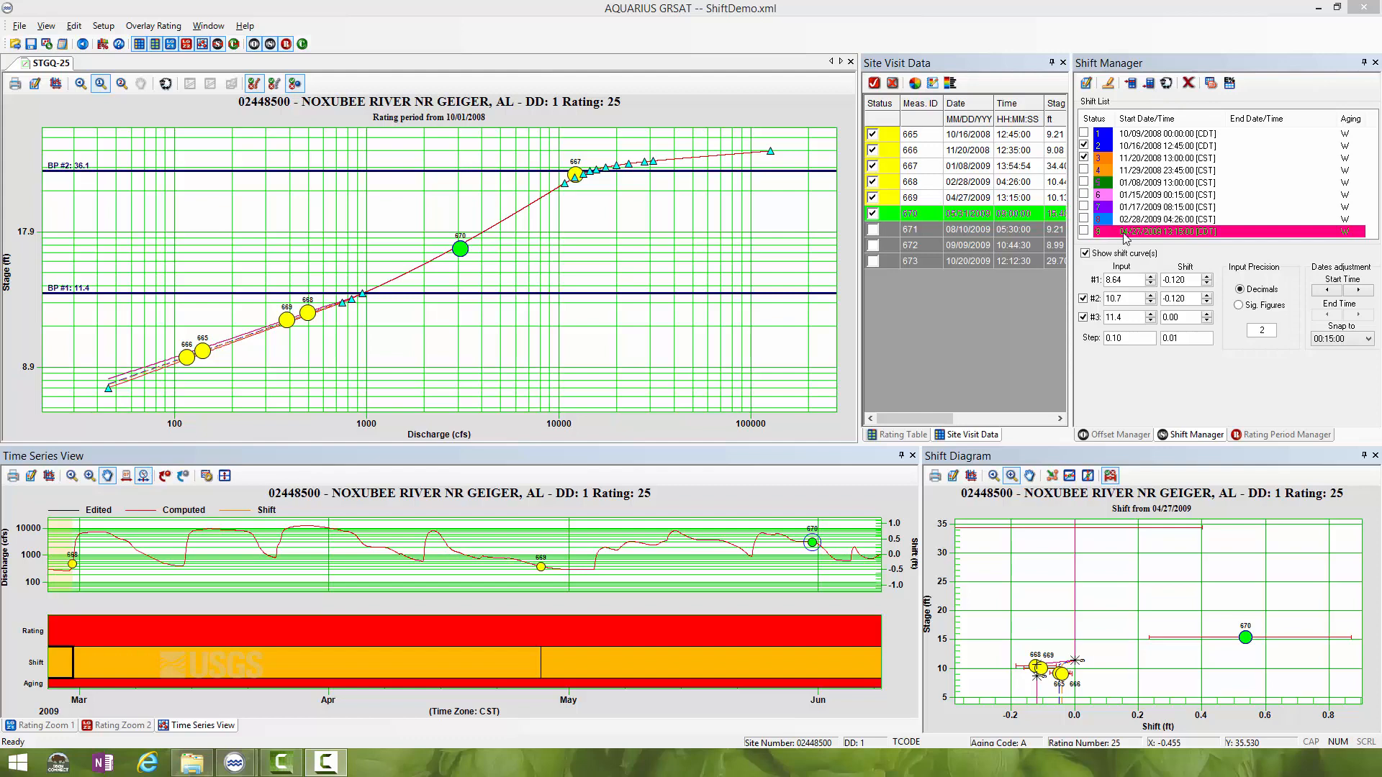
- Insert a new shift below the 04/27/2009 shift, starting 05/31/2009 09:00:00, with remarks naming measurement 670
click(1122, 232)
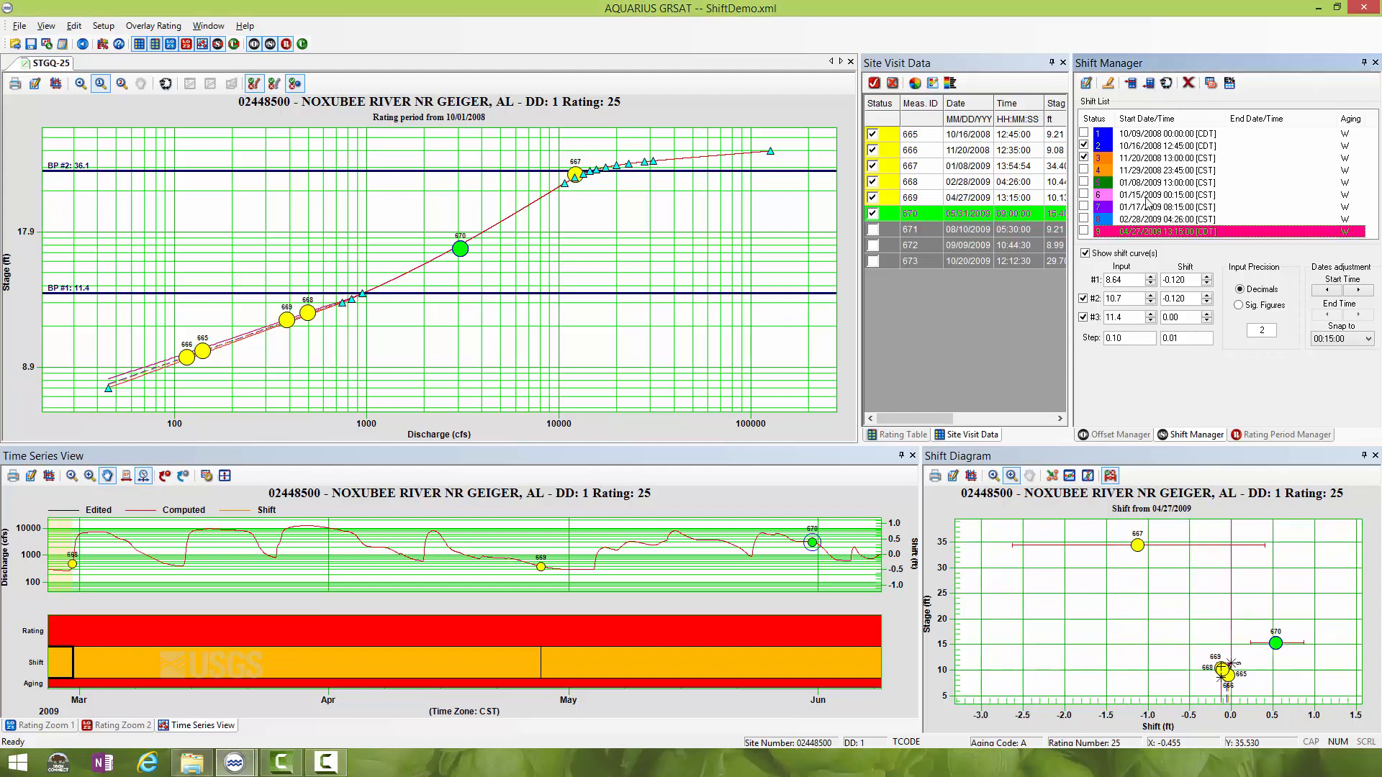
click(1149, 85)
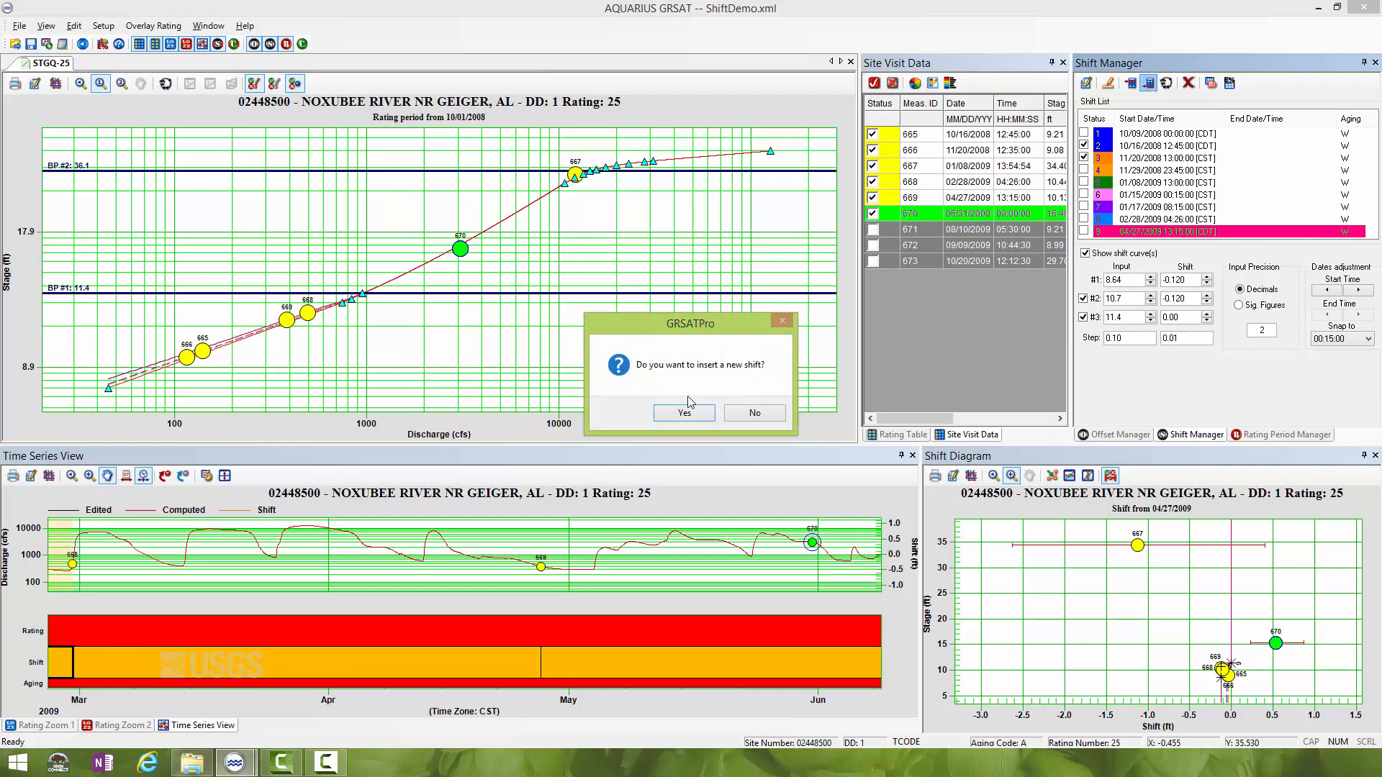
click(687, 412)
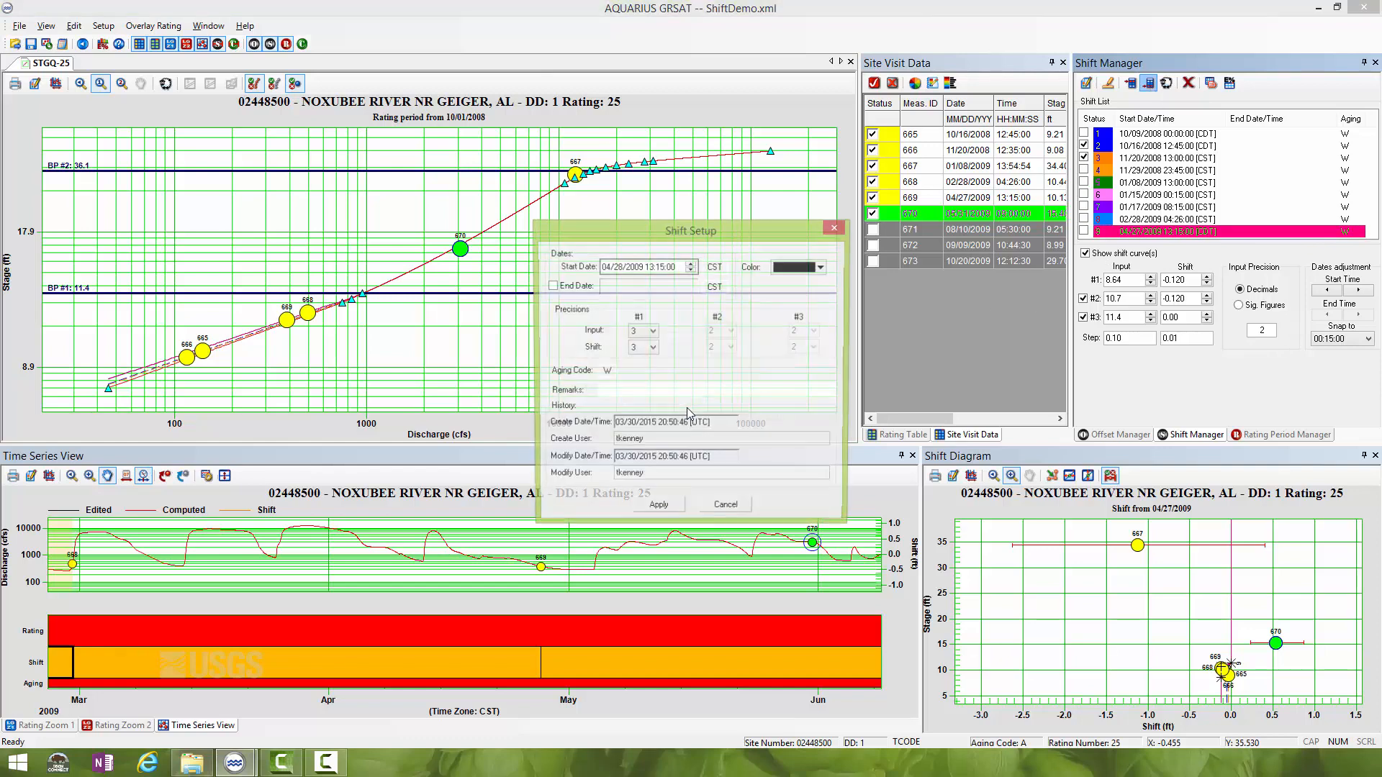
click(605, 267)
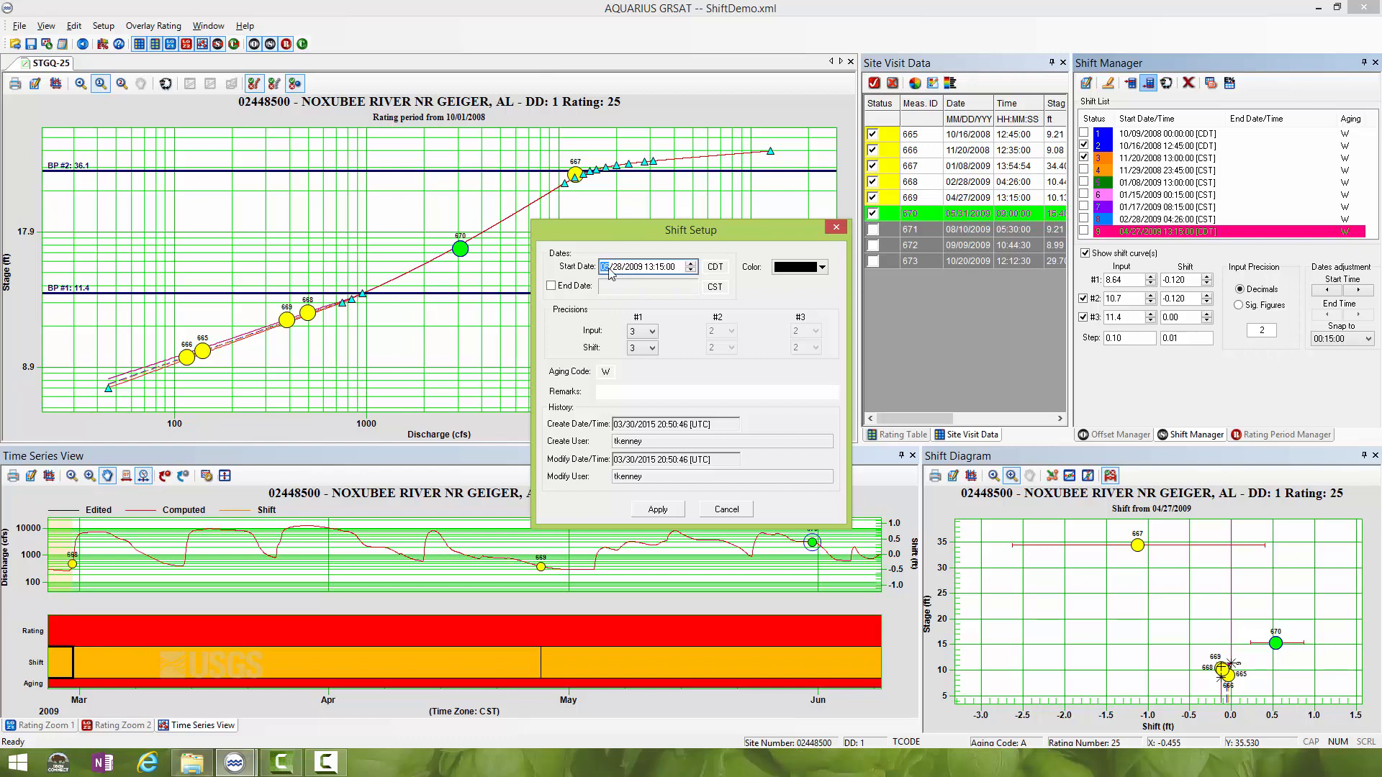
click(617, 268)
click(651, 267)
click(660, 270)
text(009)
click(669, 391)
text(meas 67)
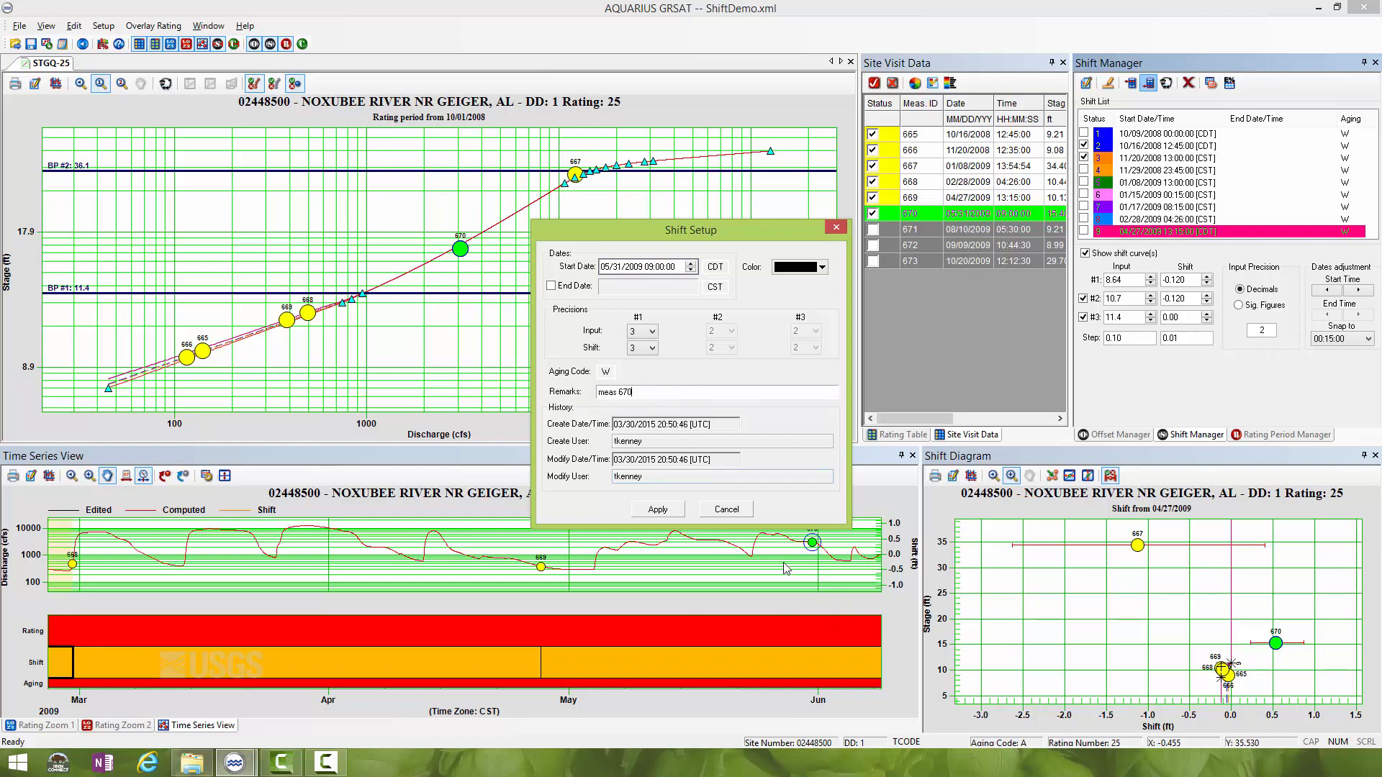
click(643, 516)
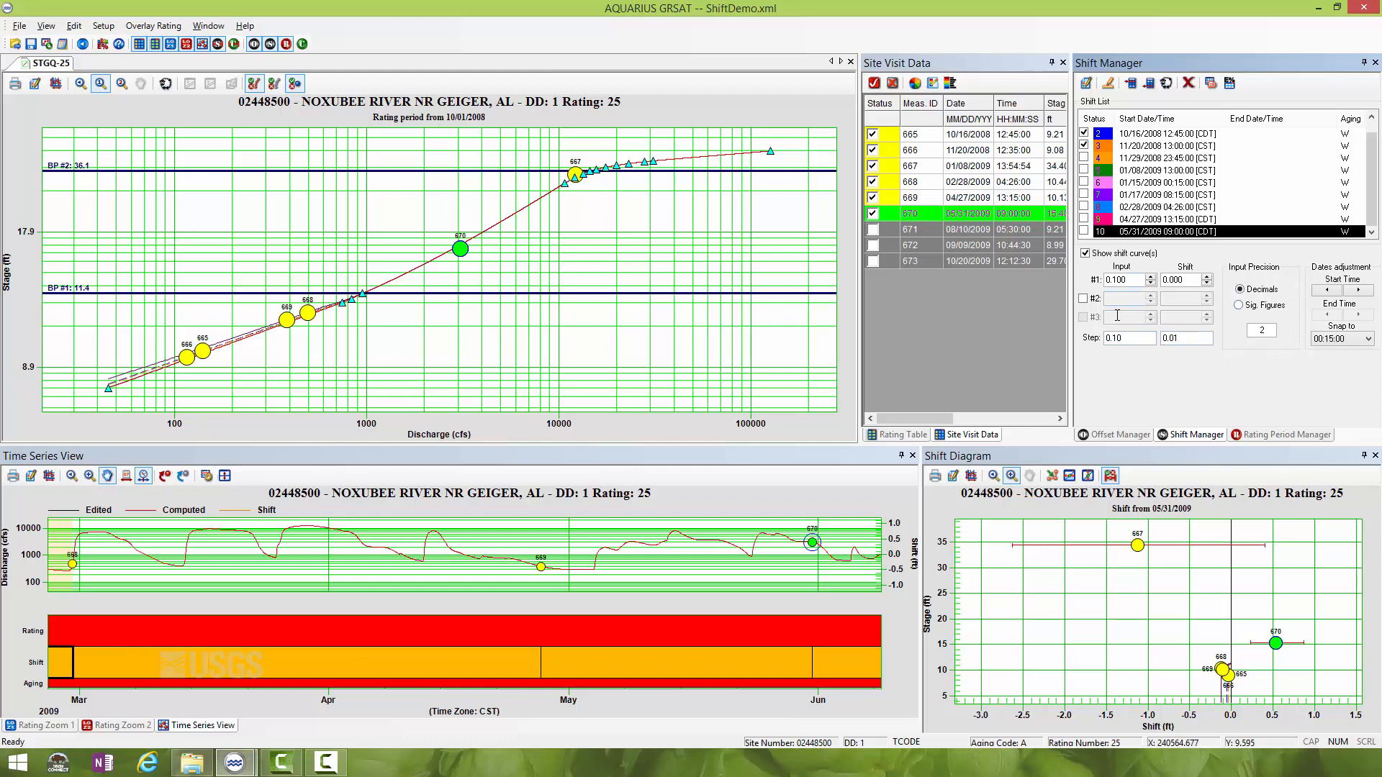
- Enable the second and third points of the 05/31/2009 shift, with inputs 28 and 36.1 and a second-point shift of 0.5
click(1083, 298)
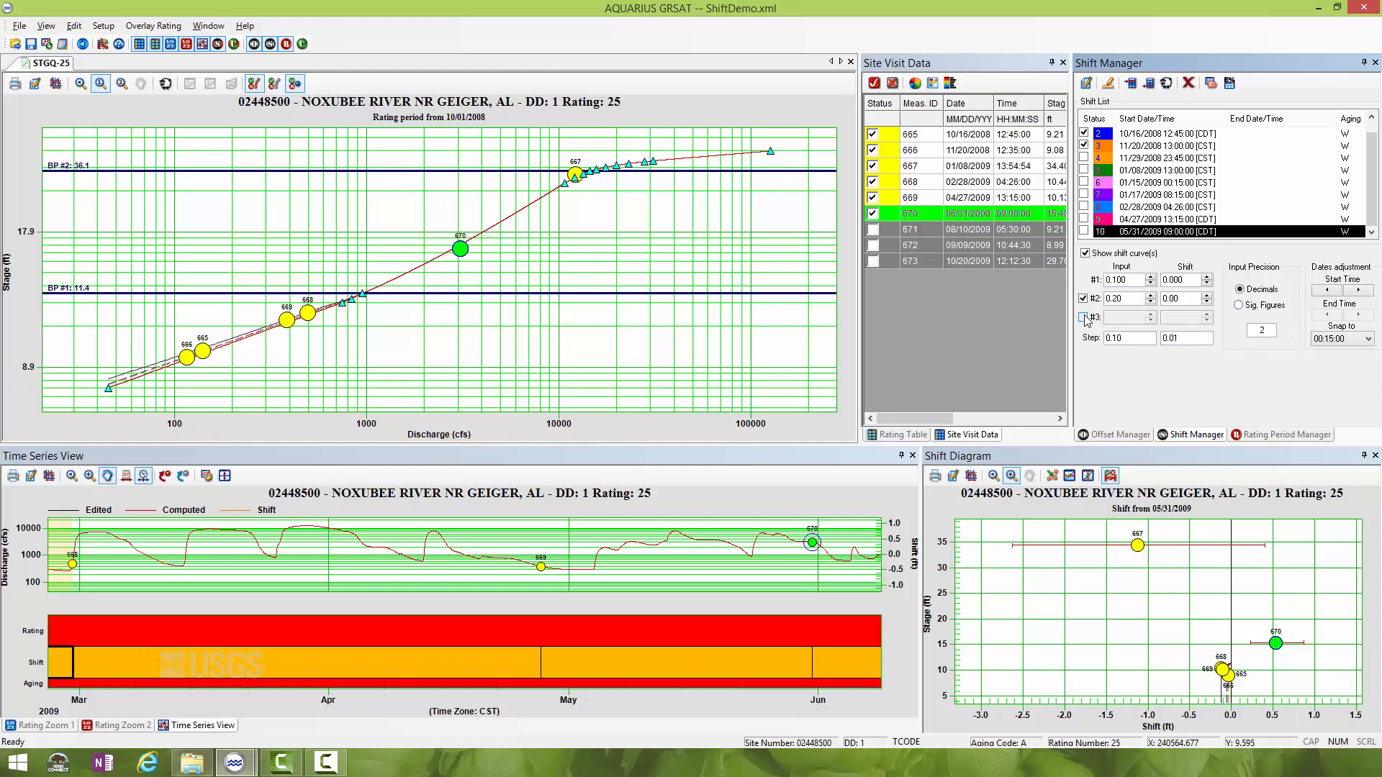
click(1083, 318)
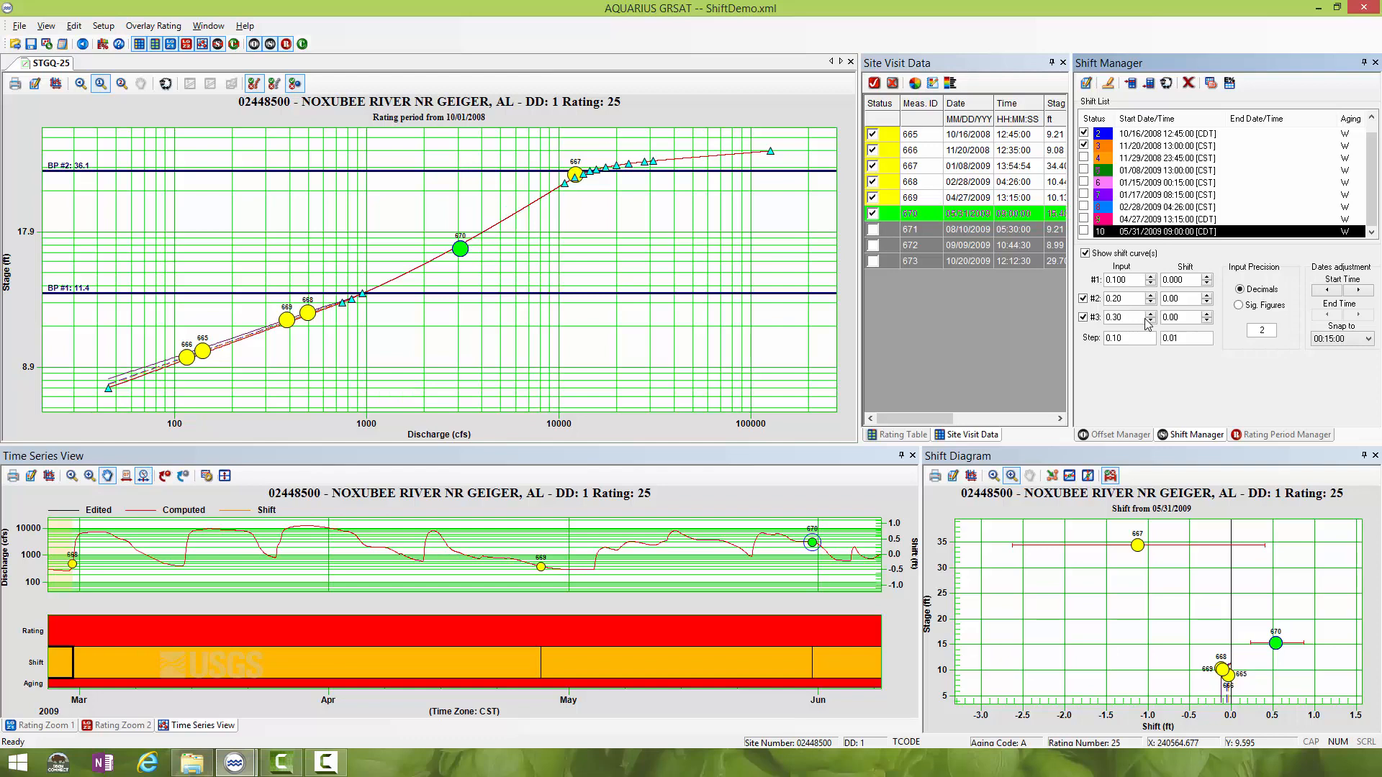
double_click(1132, 317)
text(36.1)
click(1175, 317)
double_click(1117, 303)
text(28)
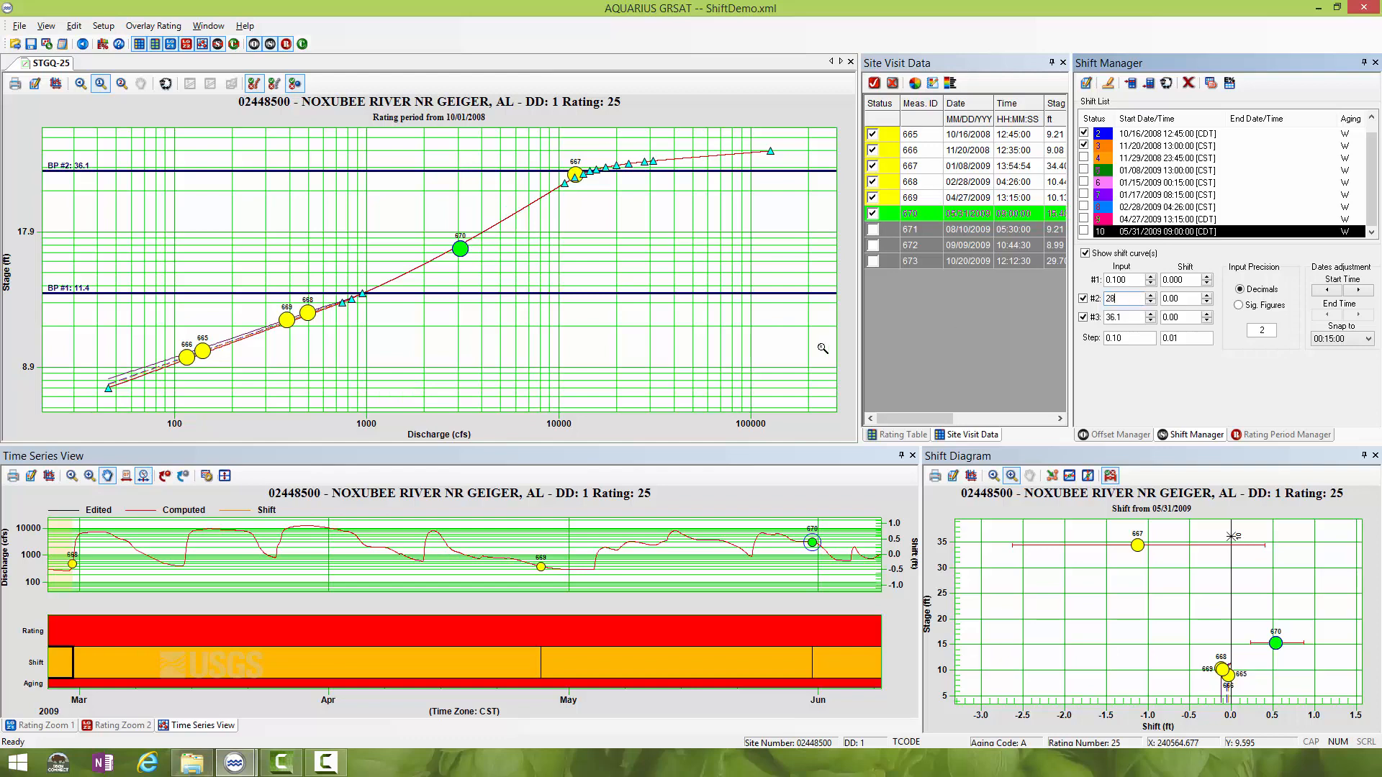
click(1179, 301)
double_click(1166, 300)
text(.5)
- Set the first point's shift to 0.5 on the 05/31/2009 shift
double_click(1174, 280)
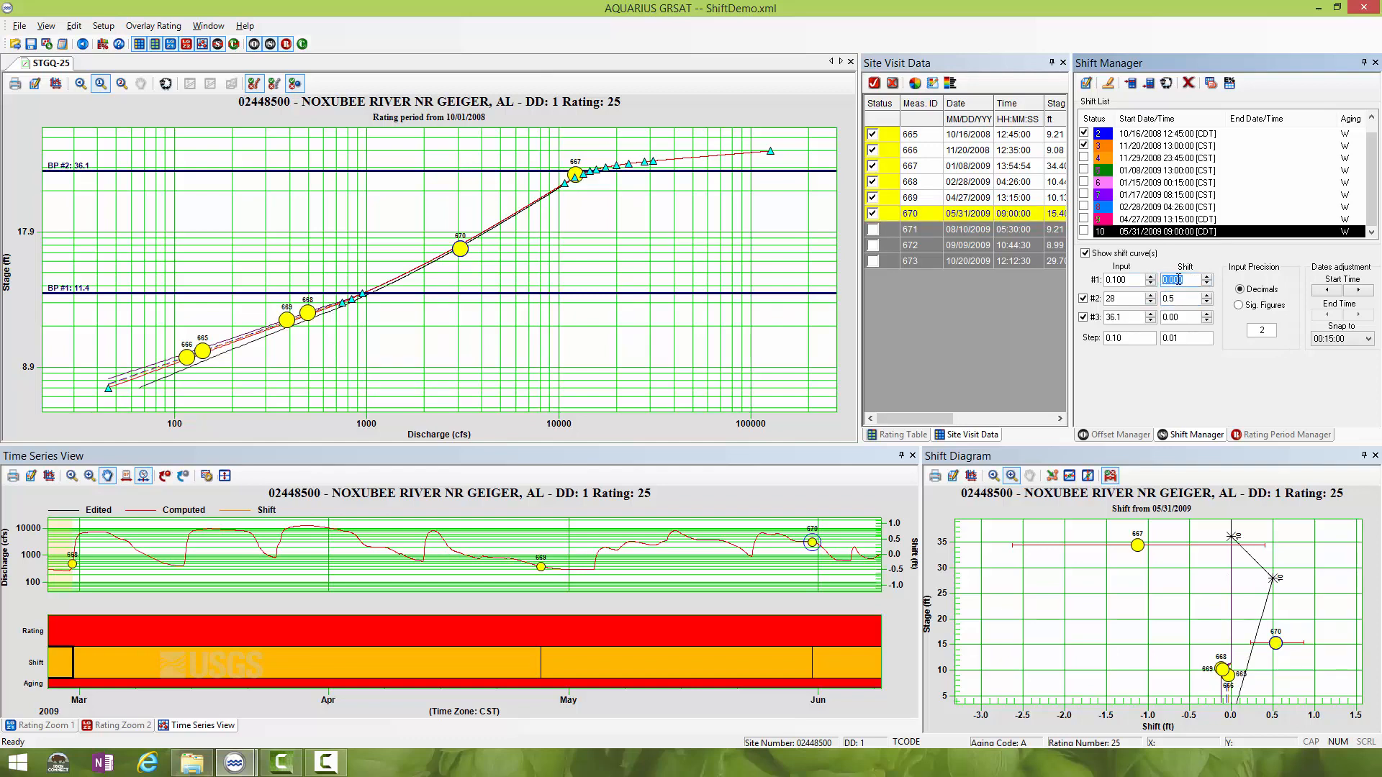
text(.5)
click(1176, 300)
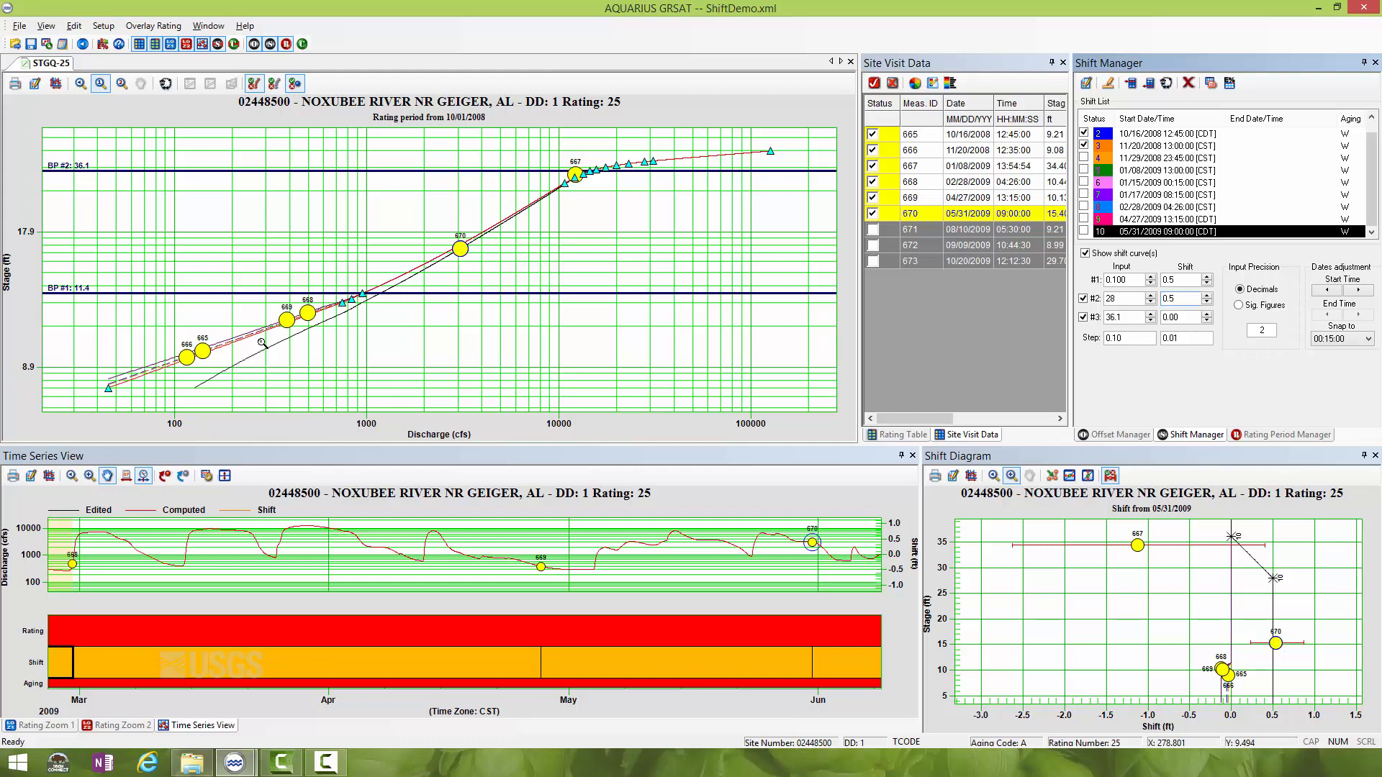
key(F10)
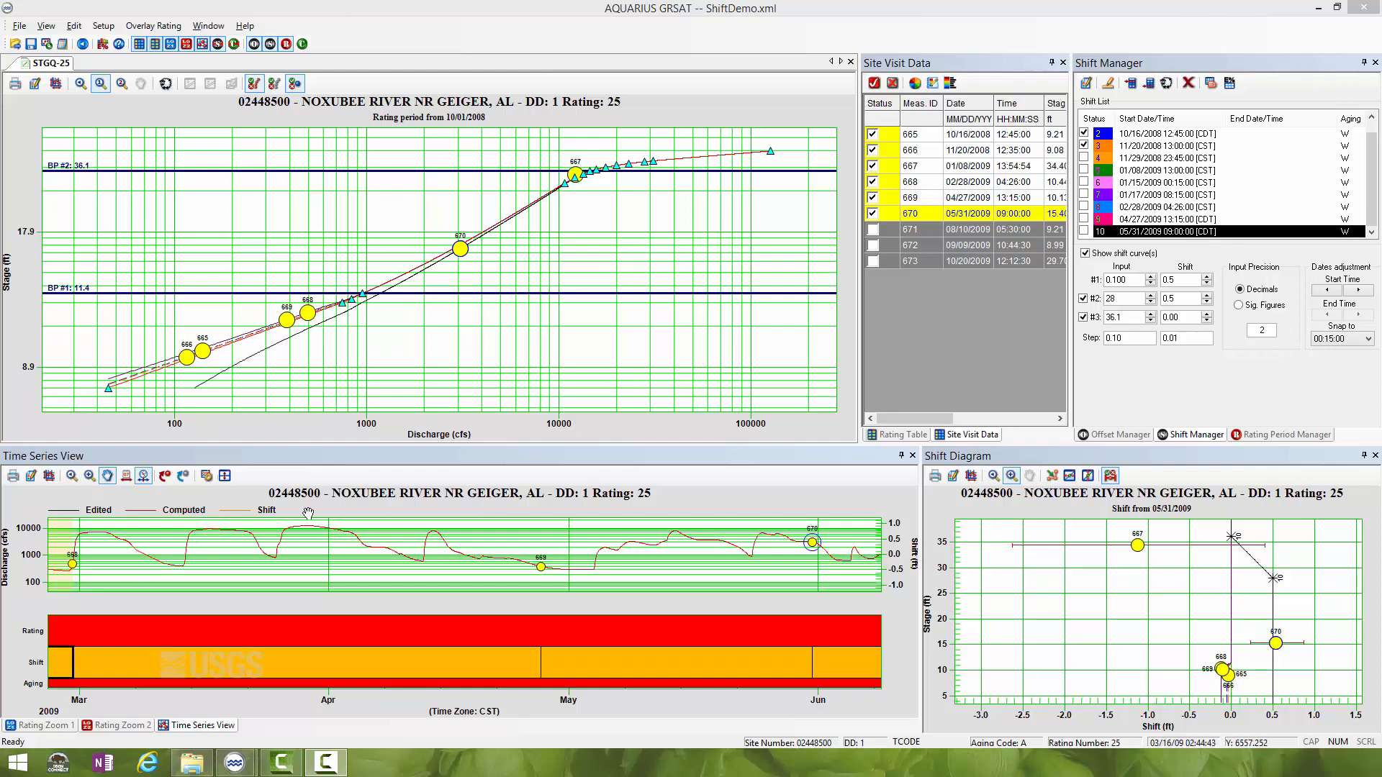
- Set the first point of the 05/31/2009 shift to input 11.4 and shift 0, and move its second point to about 21.59 with shift 0.89
click(1143, 280)
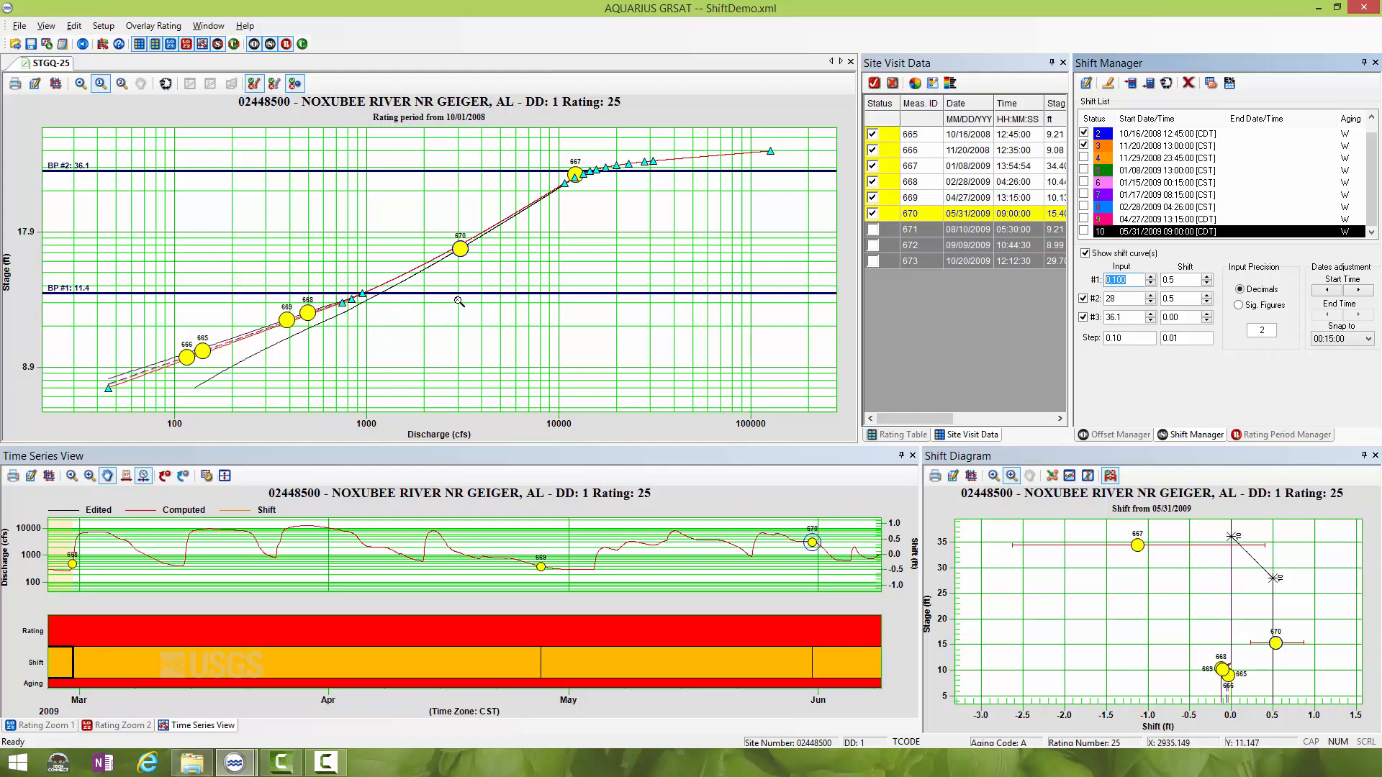
text(11.4)
click(1178, 281)
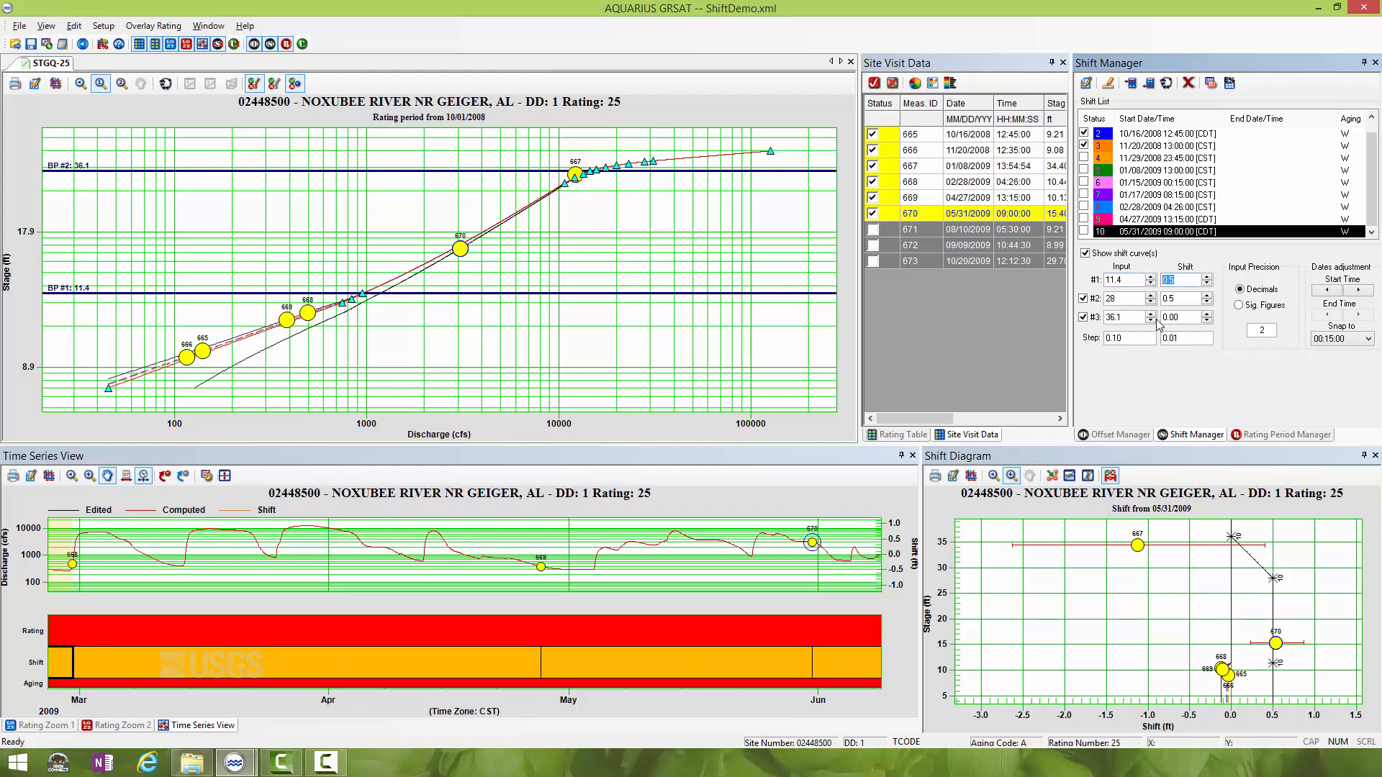
text(0)
click(1182, 318)
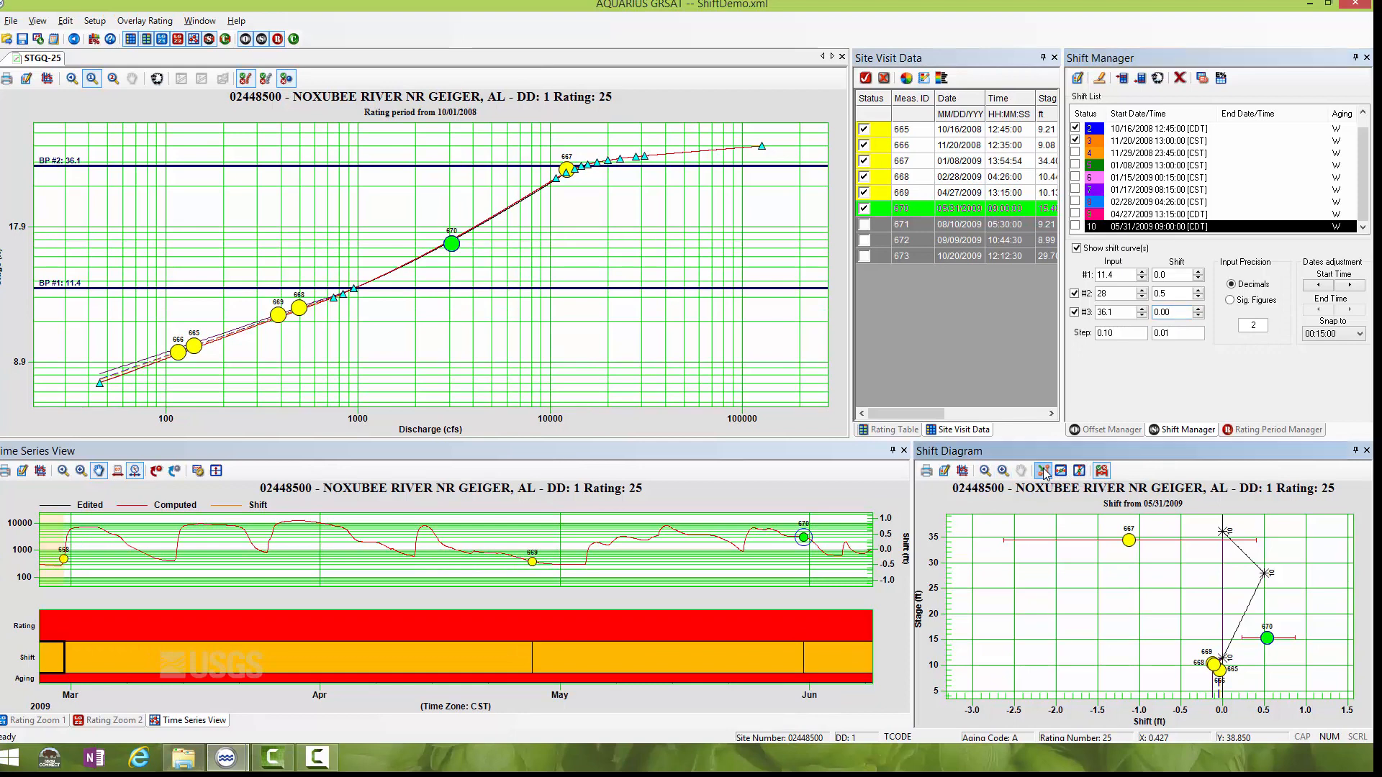
click(1044, 472)
drag(1267, 585, 1299, 610)
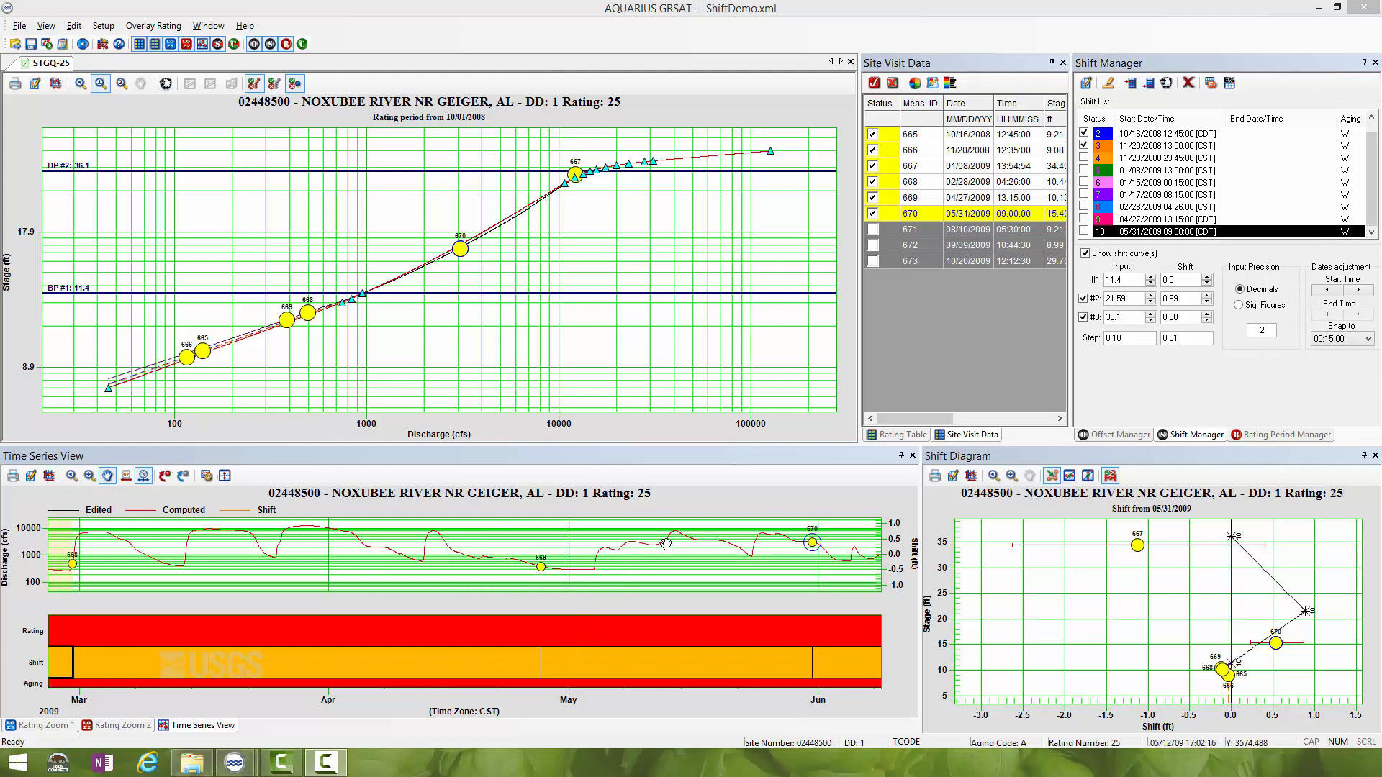
- Clone the 04/27/2009 shift with start date 04/28/2009 13:15:00 and remarks marking it as a held shift for measurement 669
click(1147, 219)
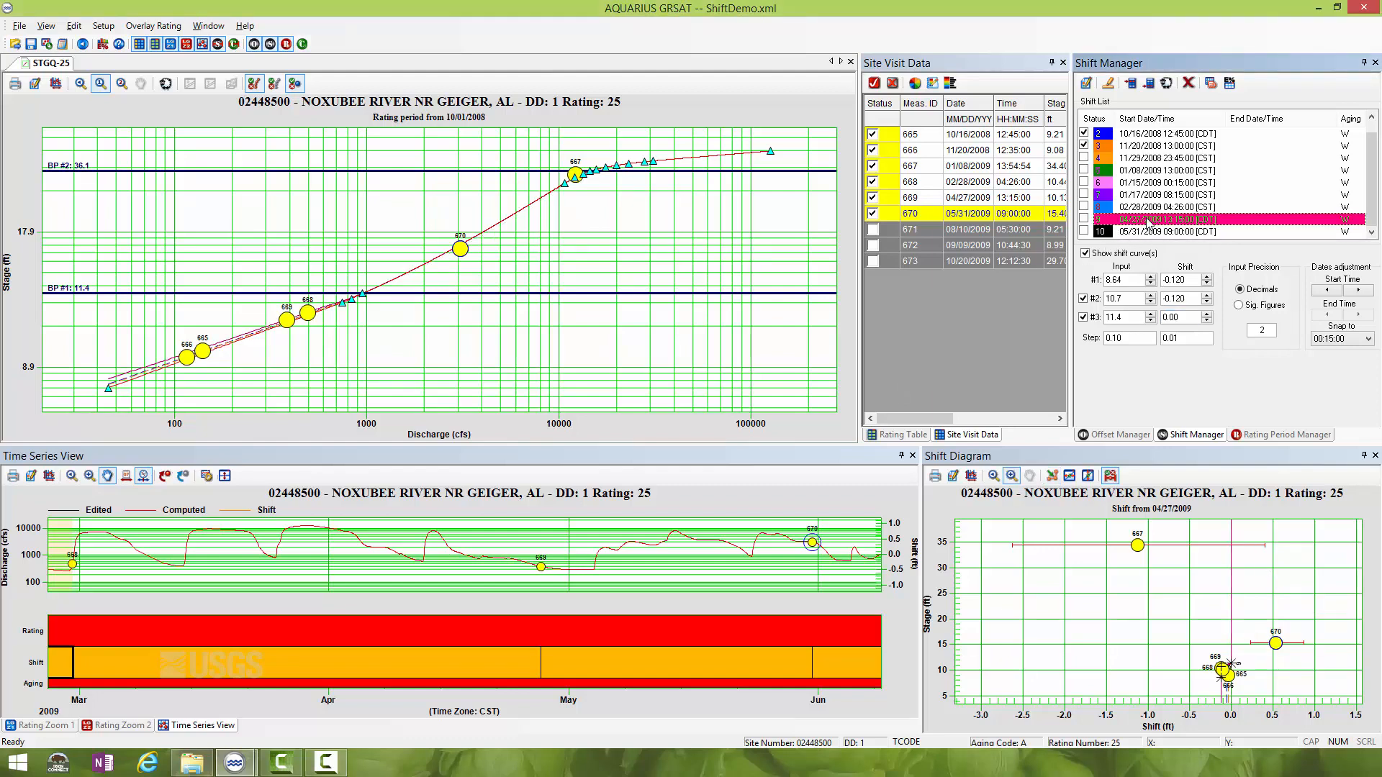
click(1166, 84)
click(676, 412)
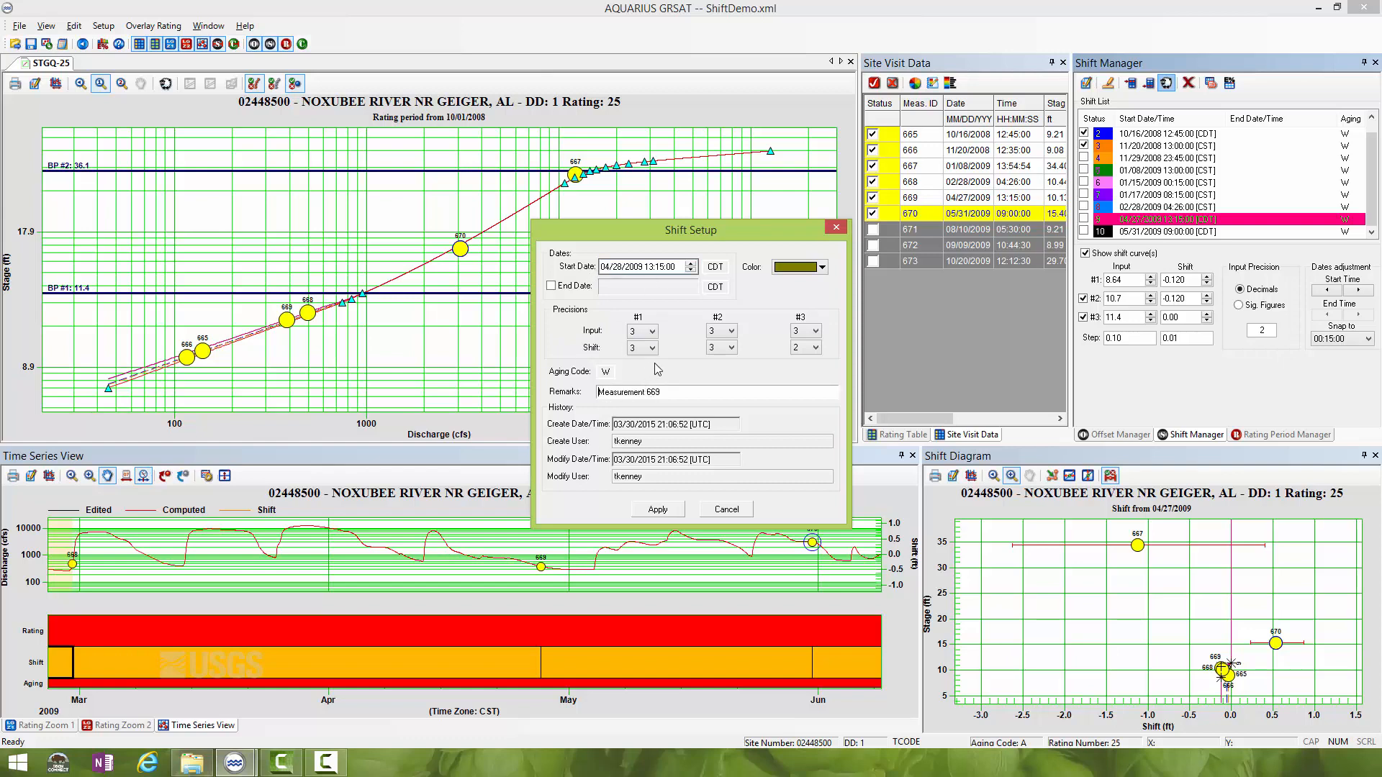
click(639, 388)
text(held shi)
key(BackSpace)
text(o)
text(ift fo)
click(664, 511)
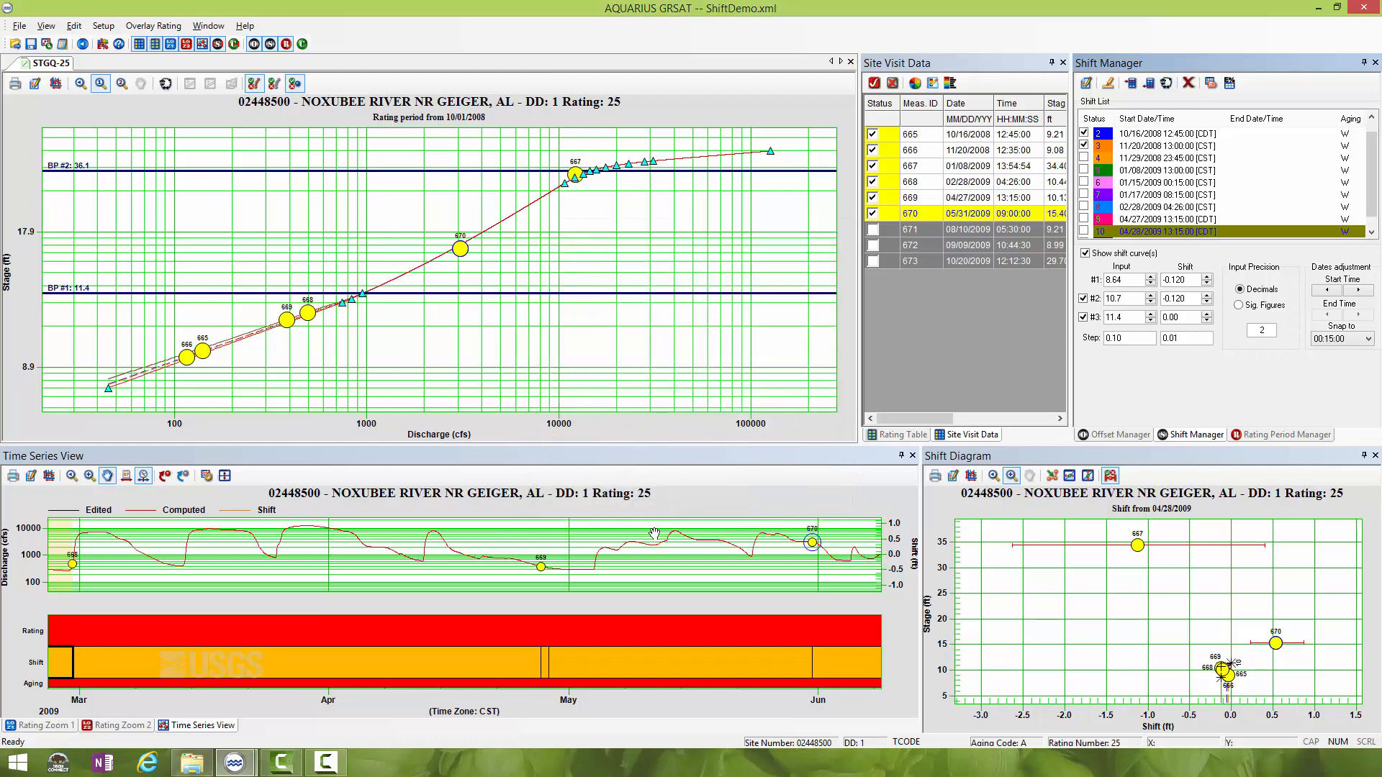
- Move the 04/28/2009 held shift's start in the time series to the hydrograph rise on 05/04/2009
click(126, 475)
click(600, 660)
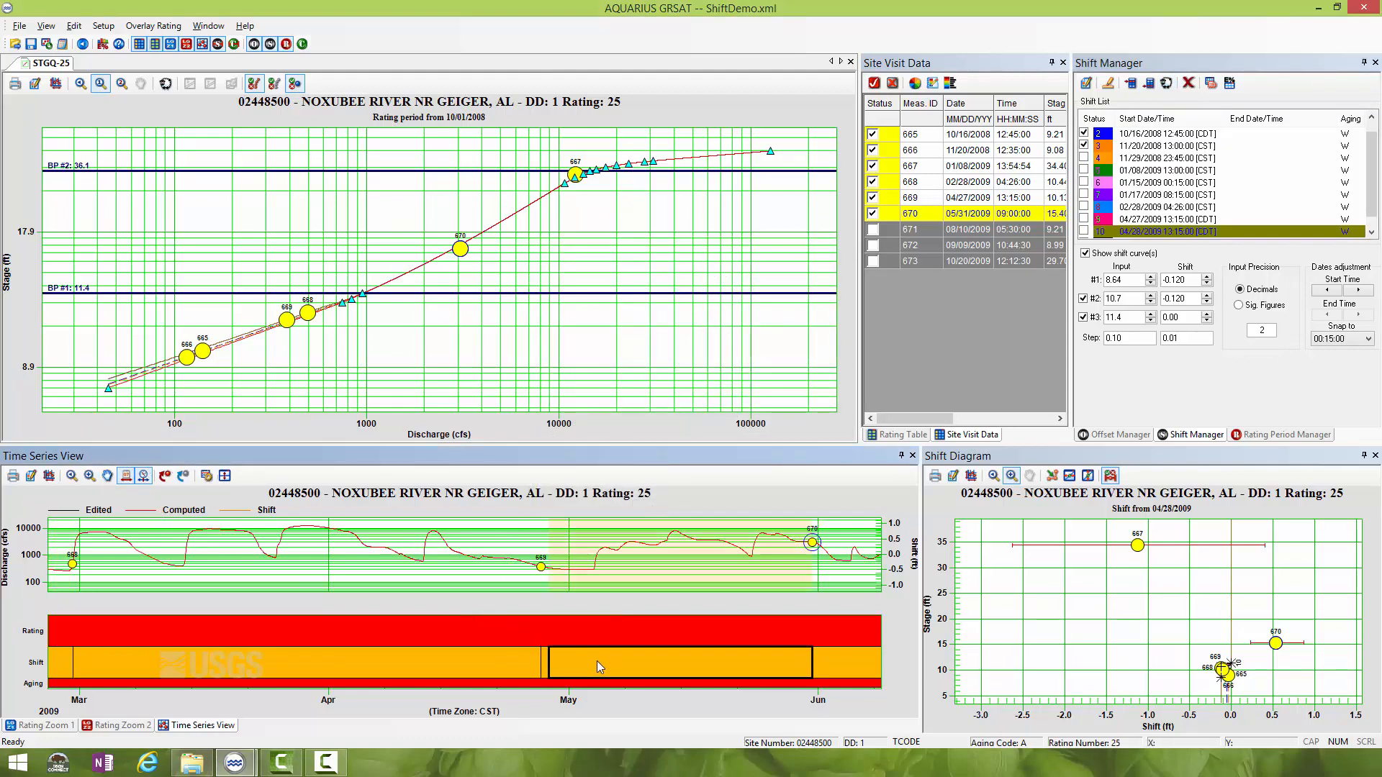
drag(563, 663, 594, 663)
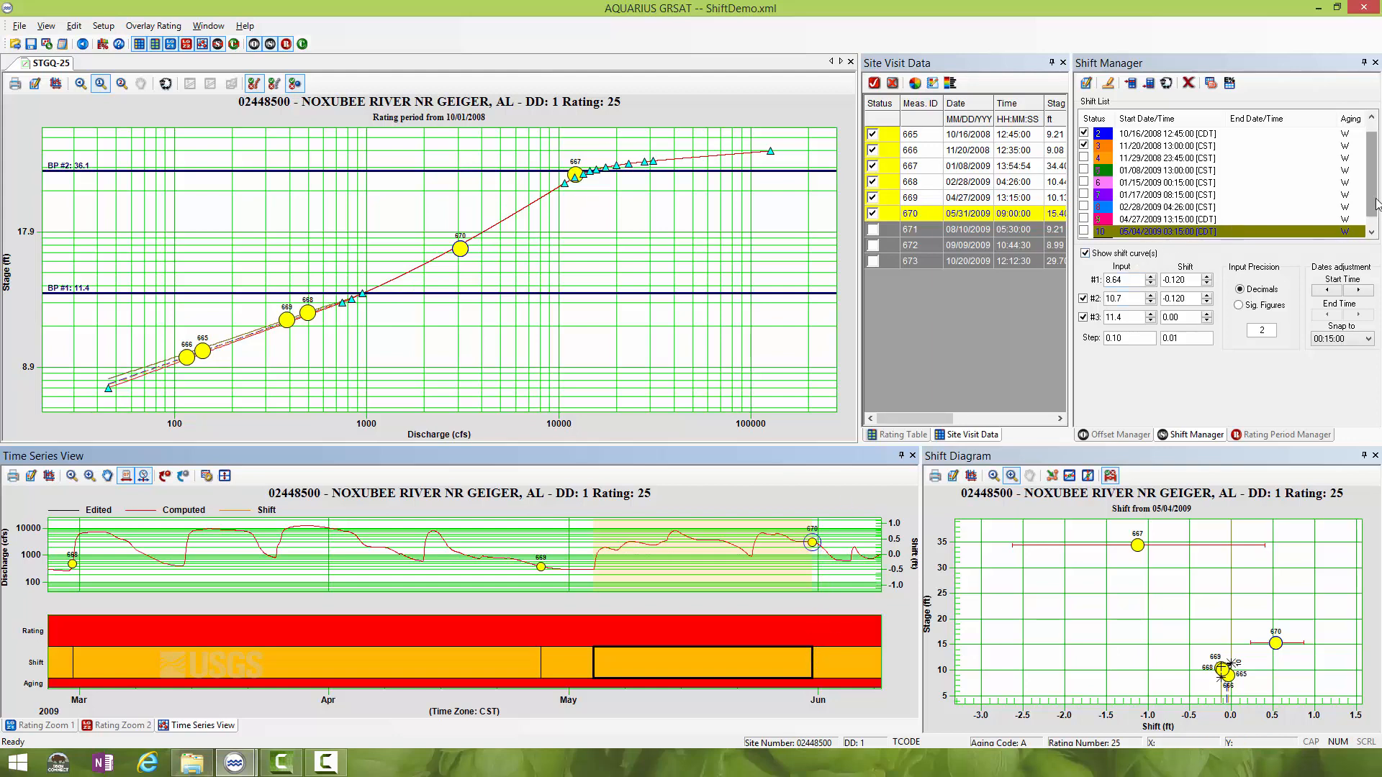
scroll(1374, 193, down, 1)
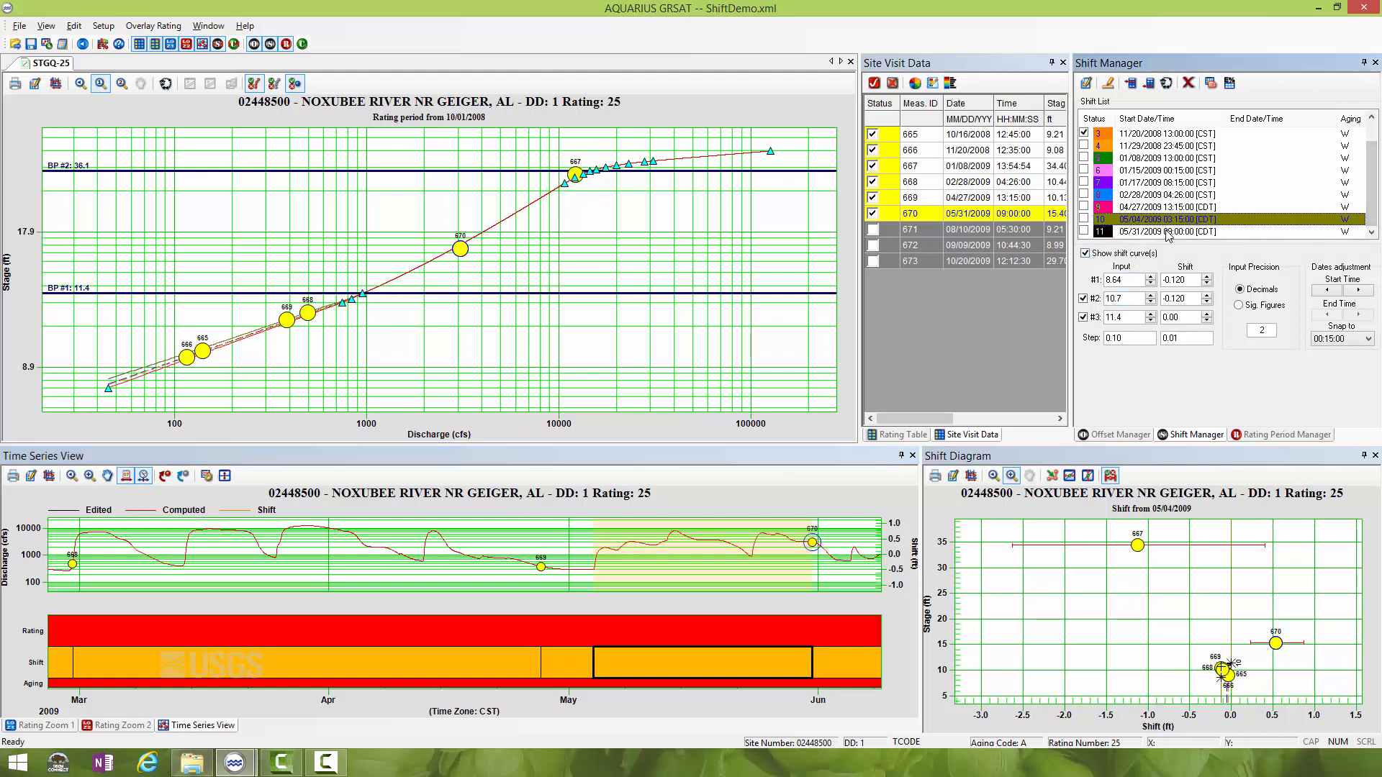
- Clone the 05/31/2009 shift with start date 05/28/2009 09:00:00 and remarks "shift for meas 670 held back to peak"
click(1164, 232)
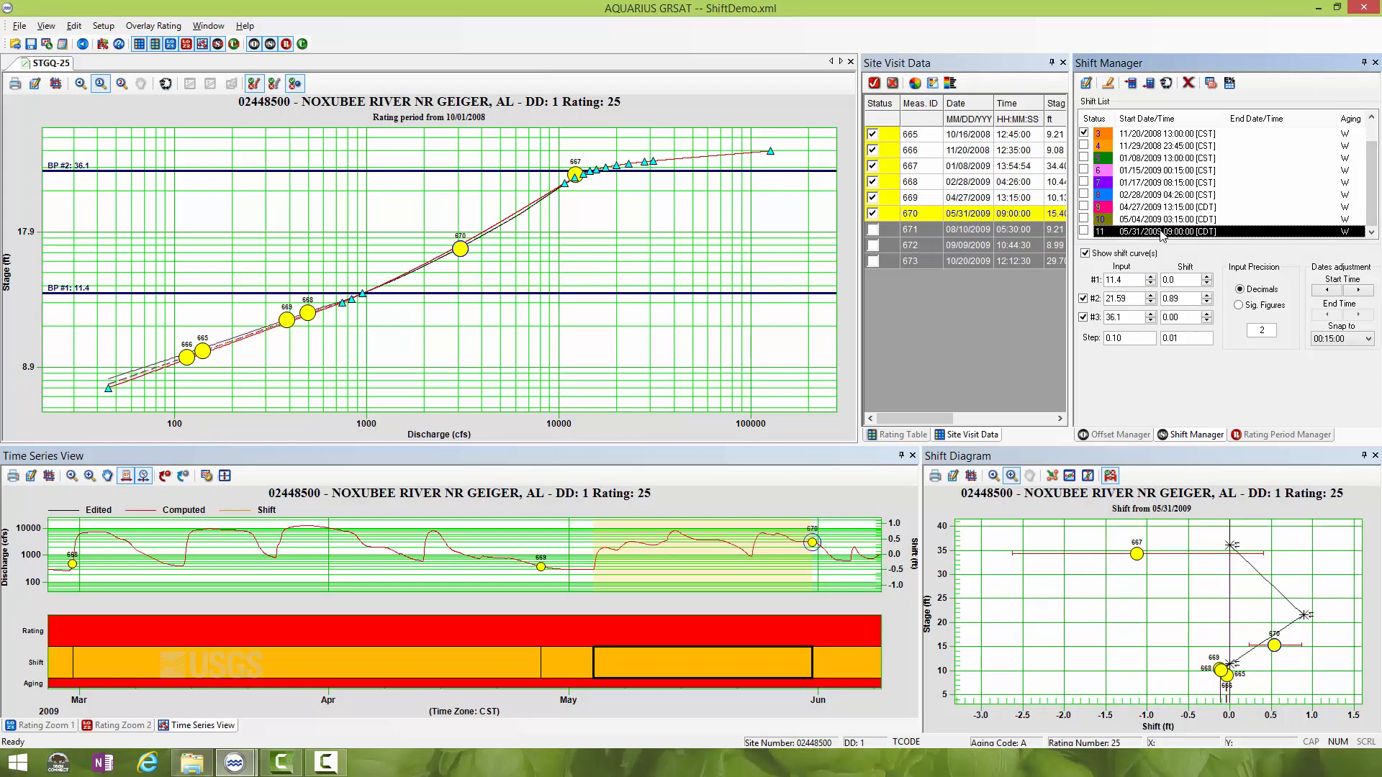
click(1167, 84)
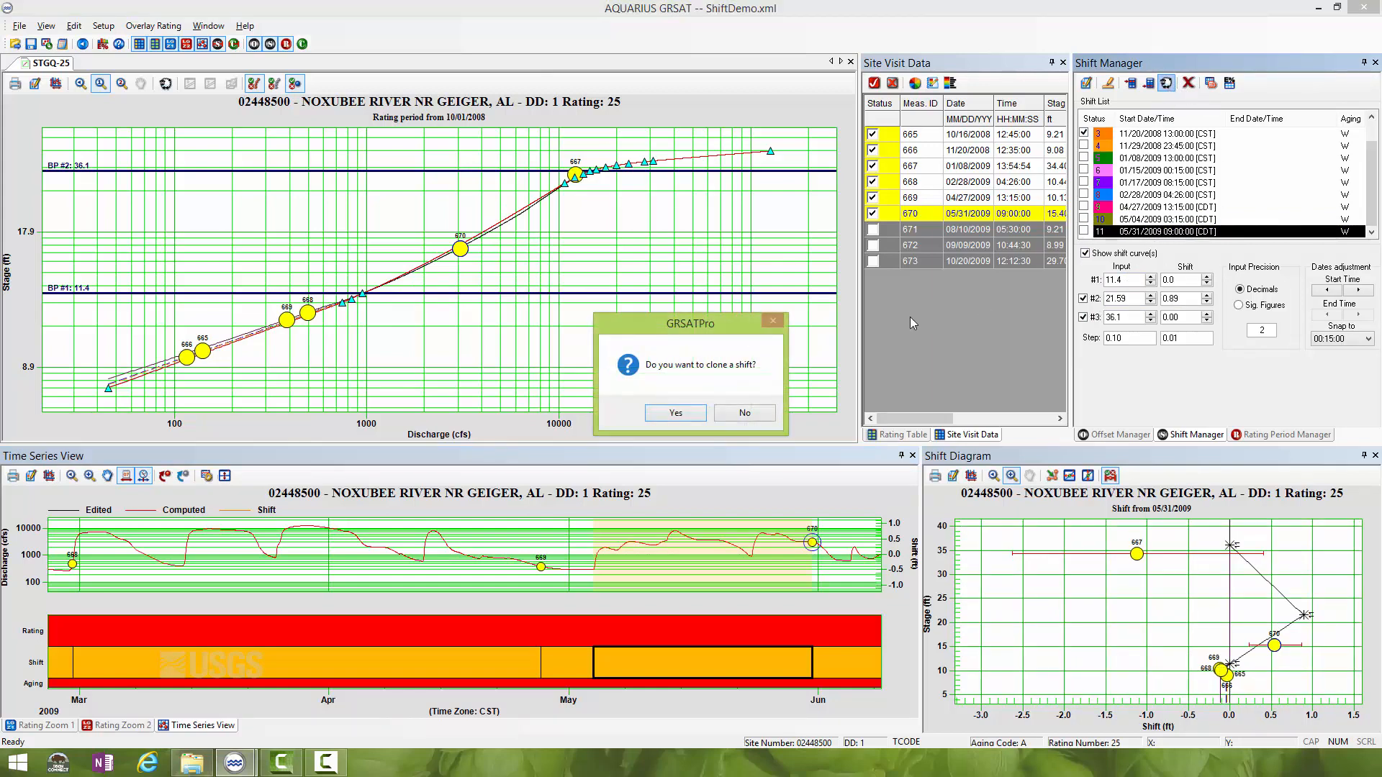
click(673, 414)
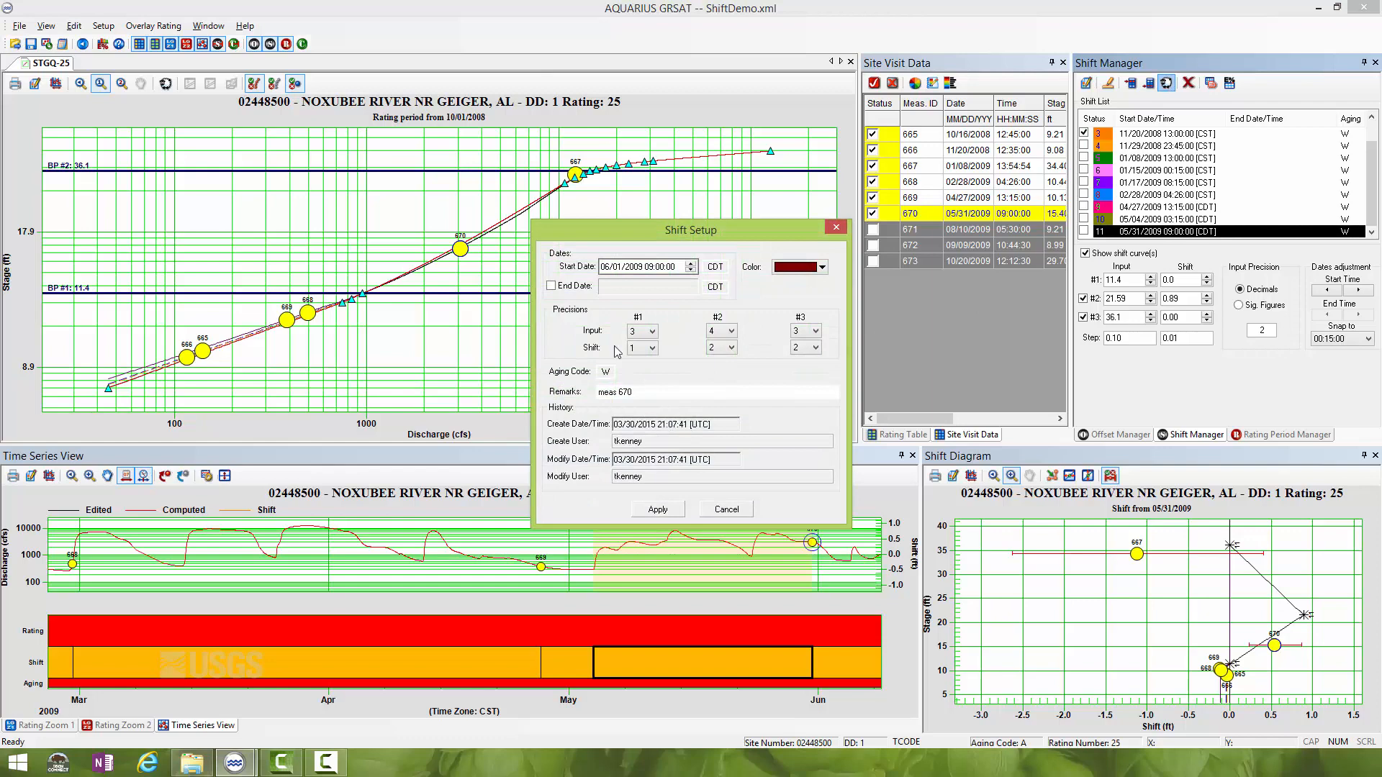
click(617, 268)
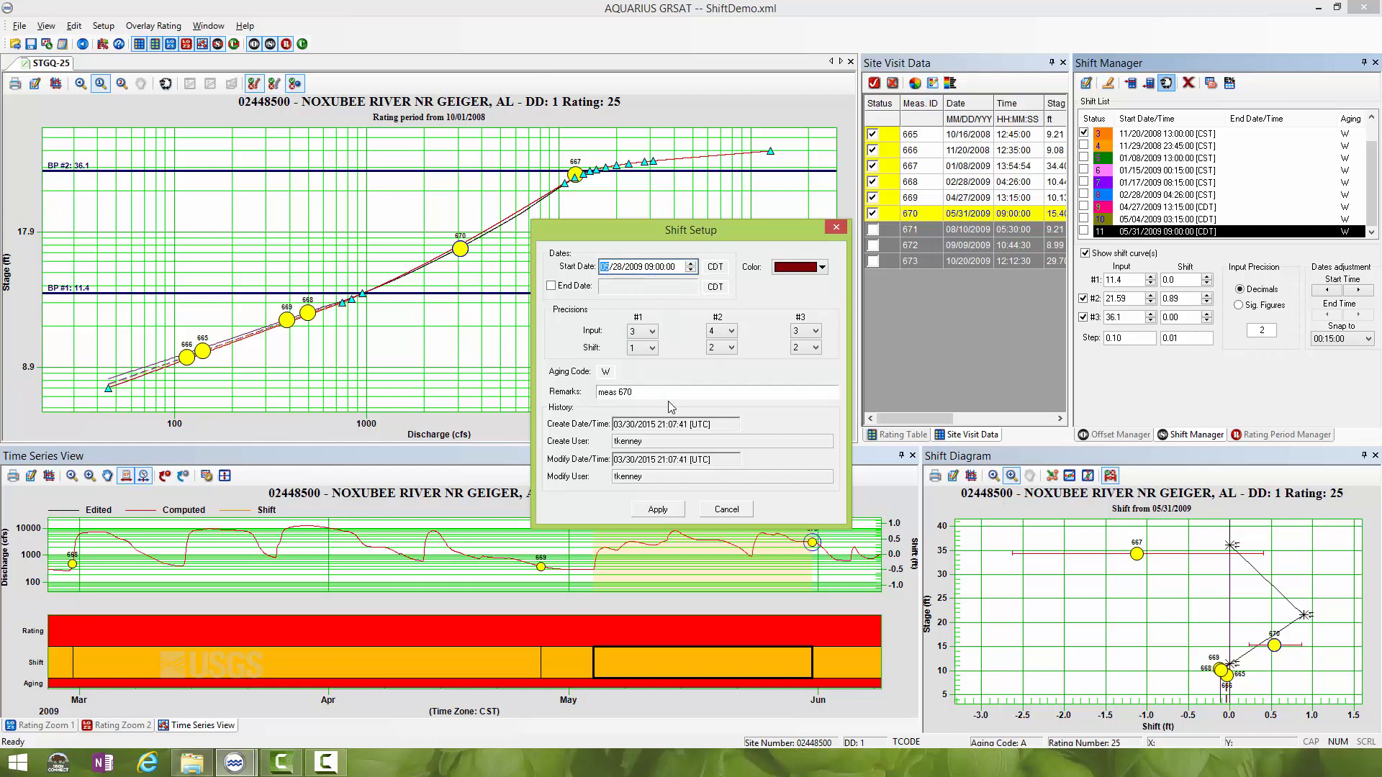
click(599, 391)
text(shift )
text(ofr)
key(BackSpace)
key(BackSpace)
key(BackSpace)
key(BackSpace)
text(for)
click(657, 509)
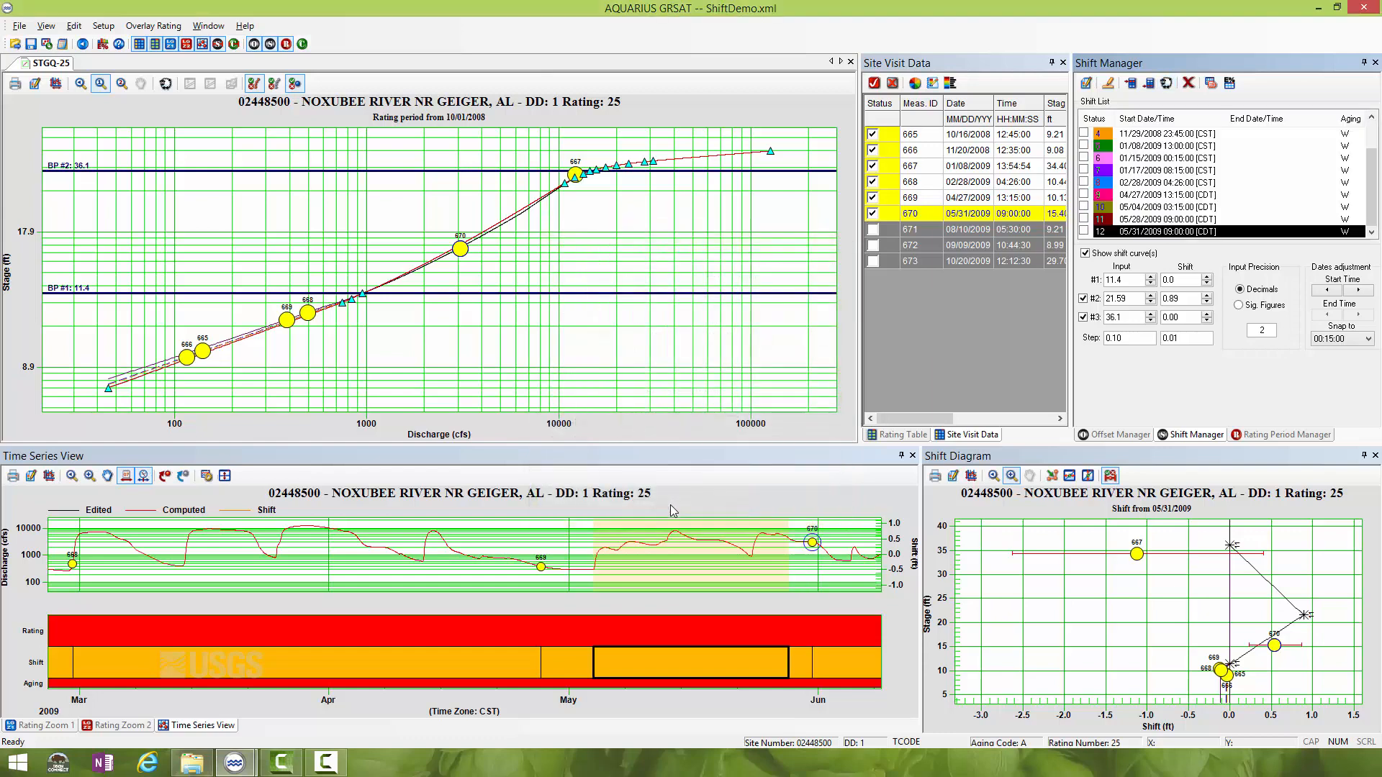
- Move the start of the 05/28/2009 cloned shift in the time series back to the hydrograph peak on 05/14/2009 at 00:15:00
click(125, 477)
click(809, 667)
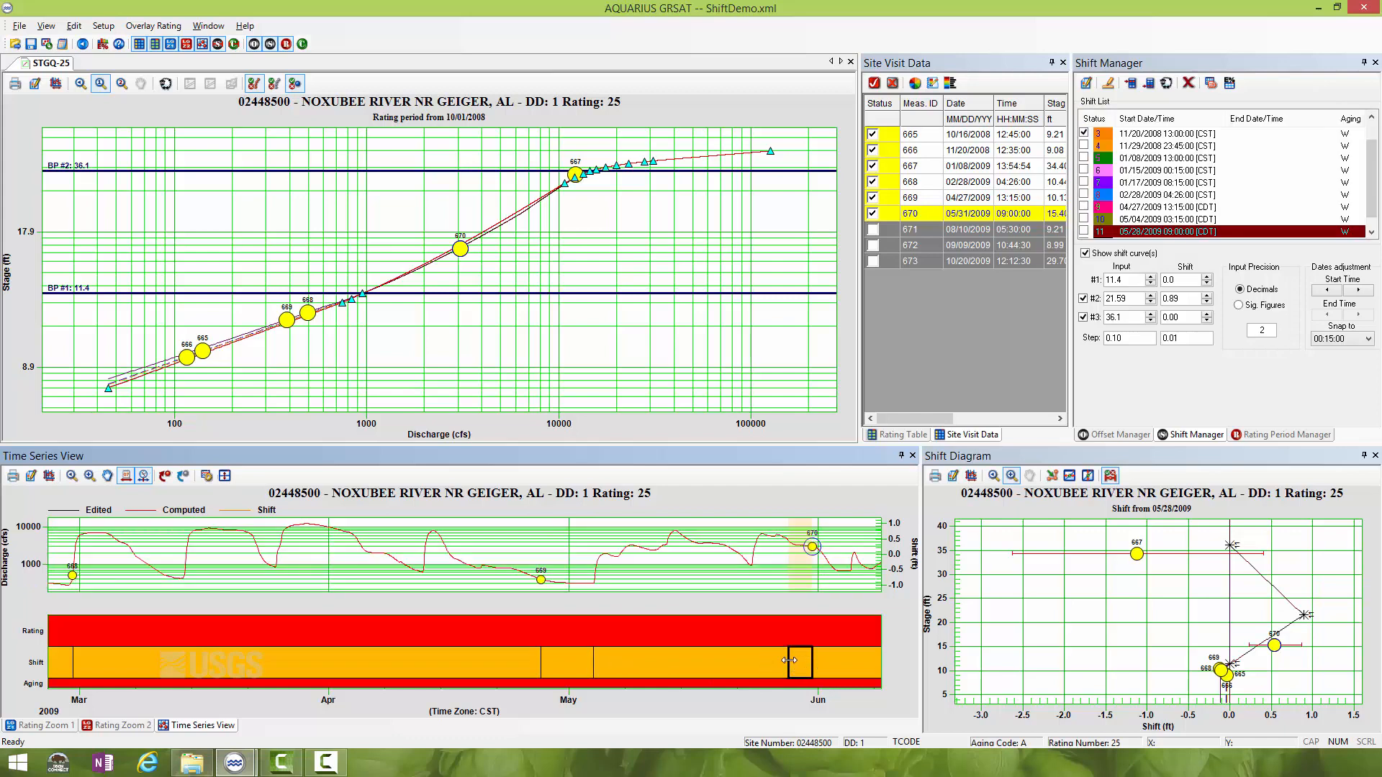
drag(789, 660, 708, 644)
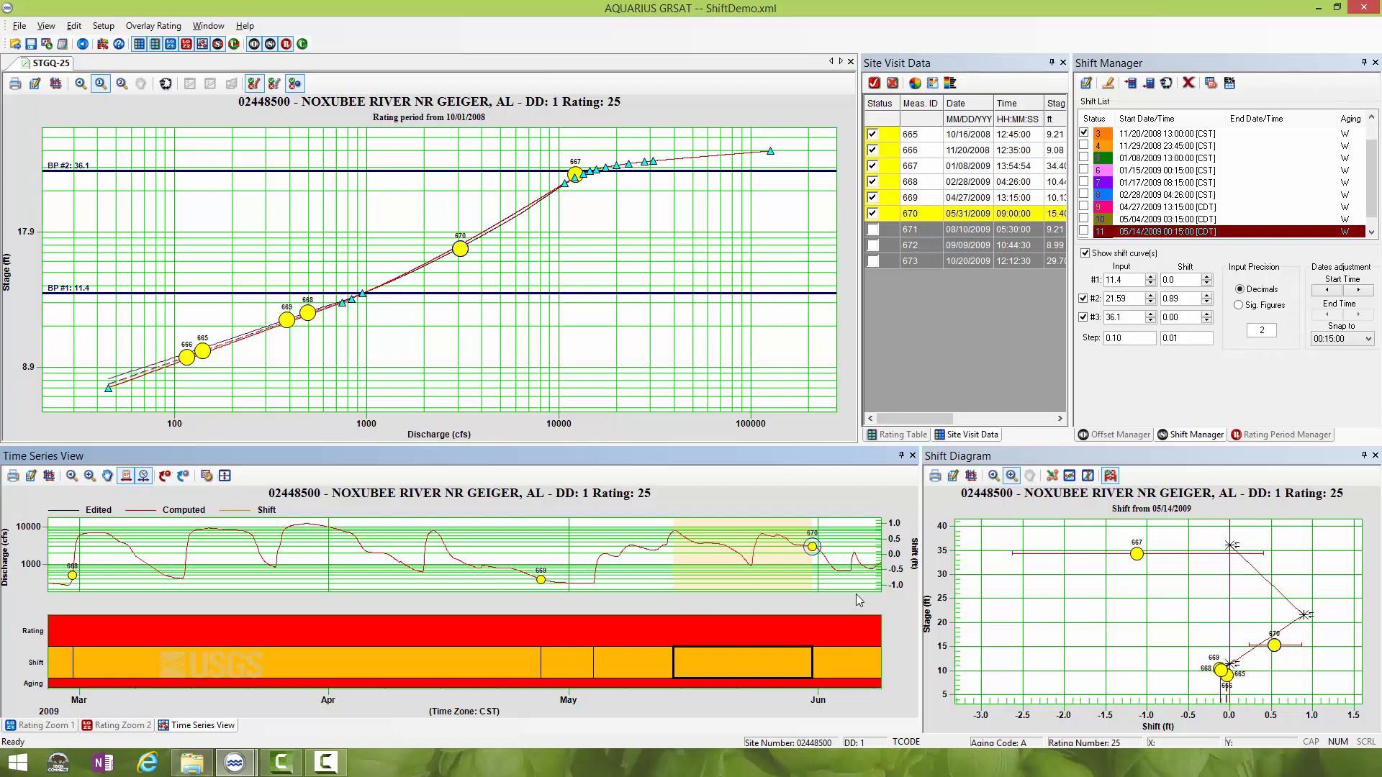
- Examine the shift curve for measurement 670 up close and move the time slider to the mid-May 2009 hydrograph peak
drag(1189, 539, 1328, 719)
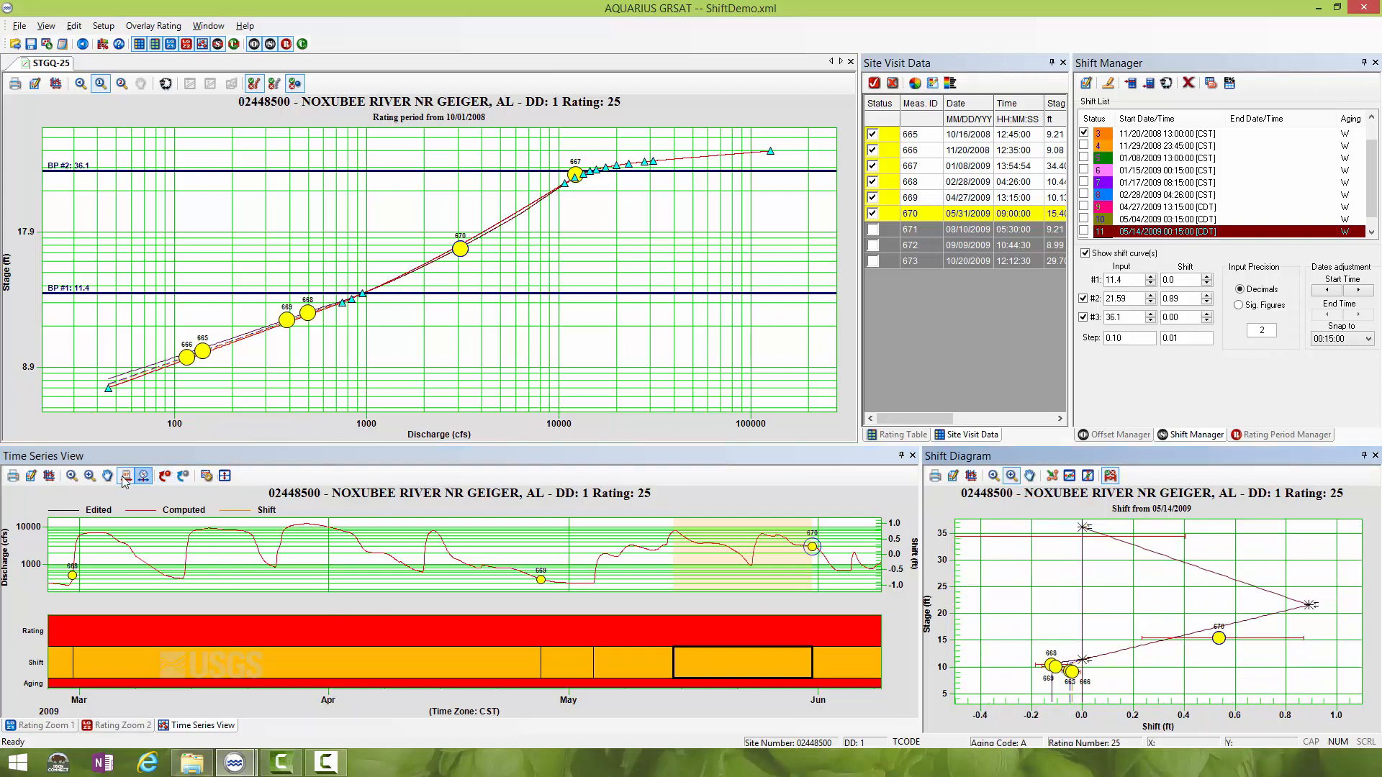
click(144, 483)
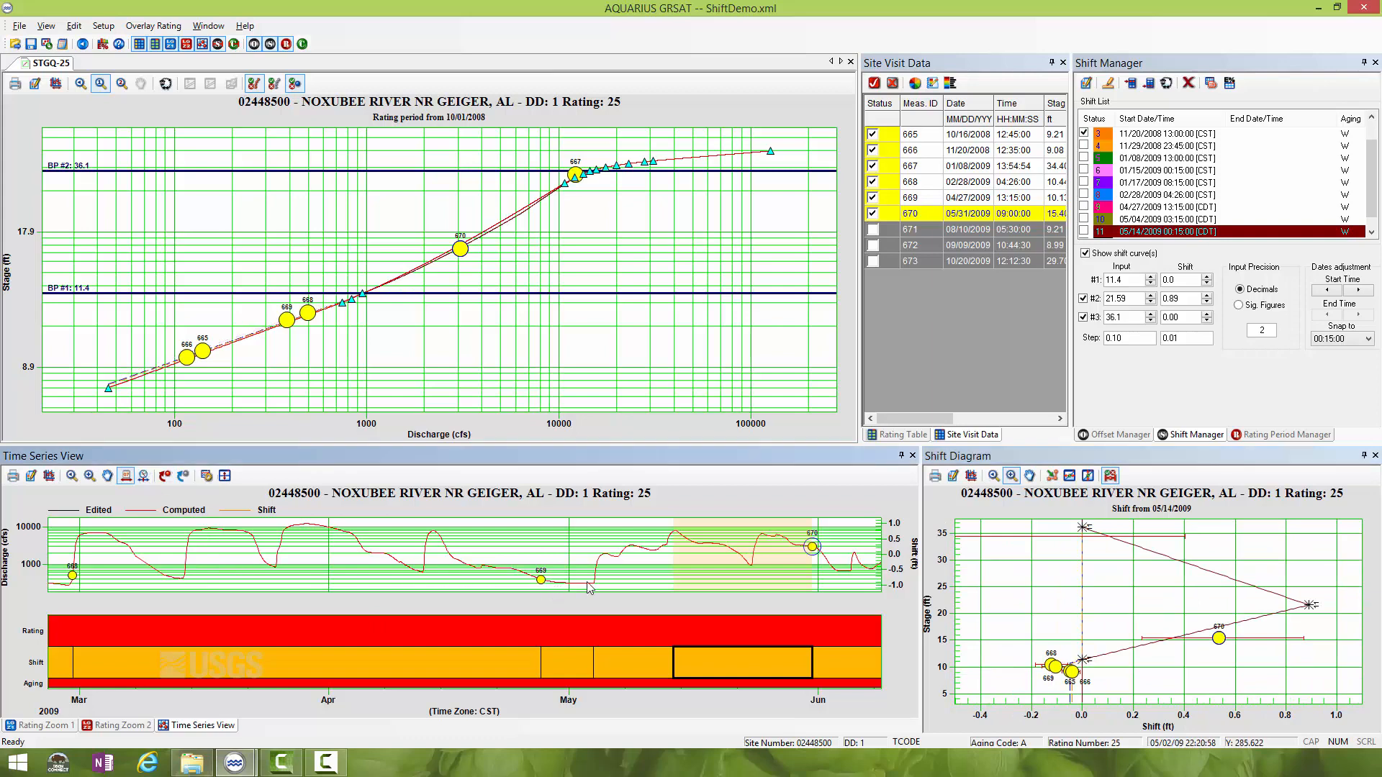
click(144, 478)
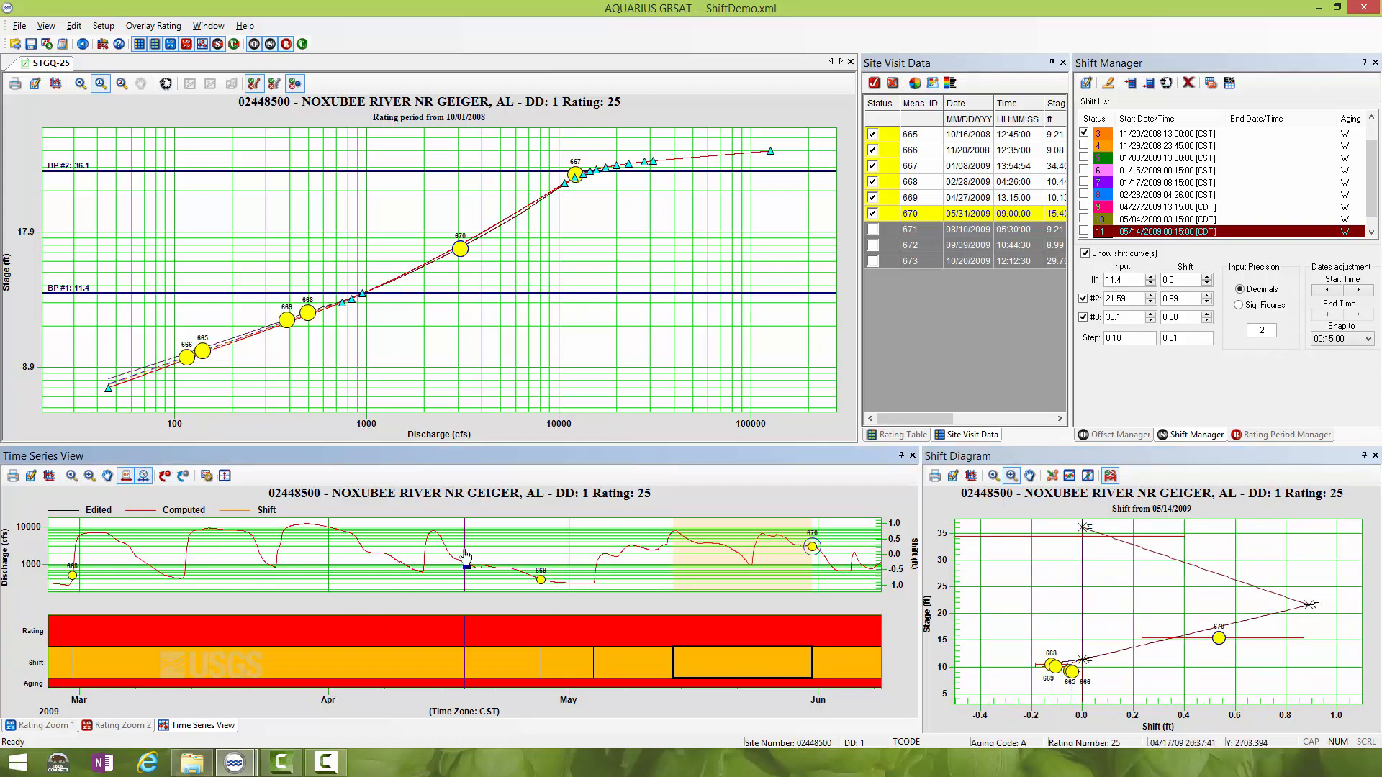
drag(465, 560, 674, 527)
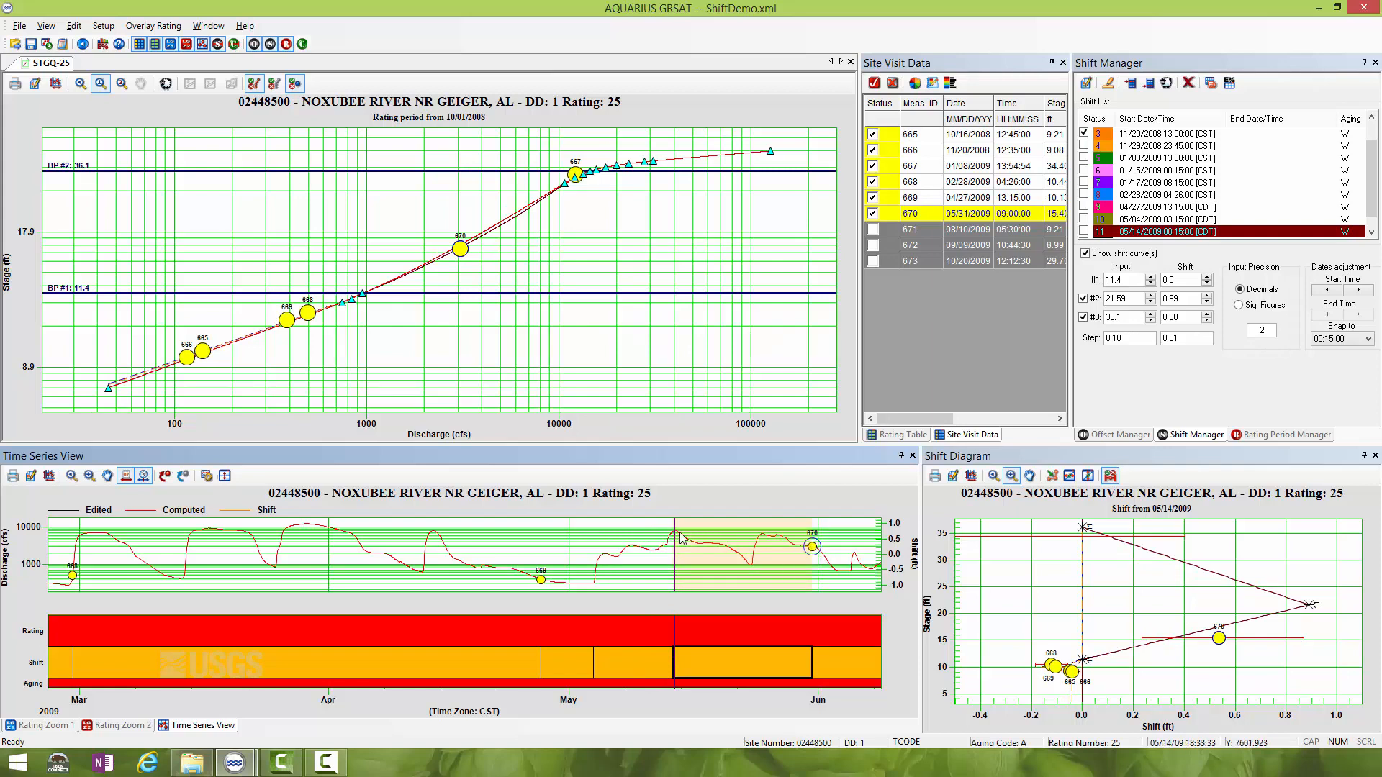
mouse_move(677, 531)
mouse_down()
mouse_move(803, 535)
mouse_move(601, 540)
mouse_move(677, 530)
mouse_up()
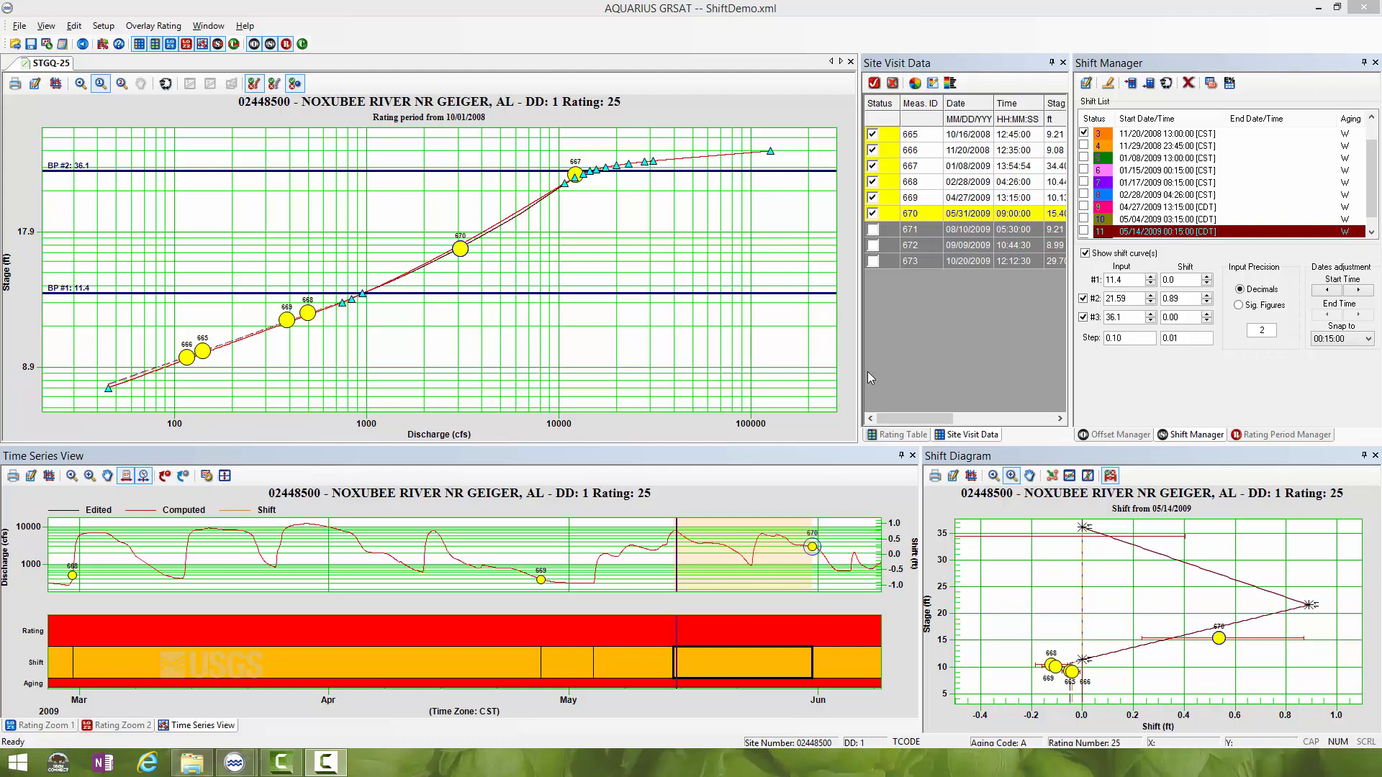
- Activate measurement 671 and frame it in both the May to September 2009 time series and the low-stage part of the shift diagram
click(874, 230)
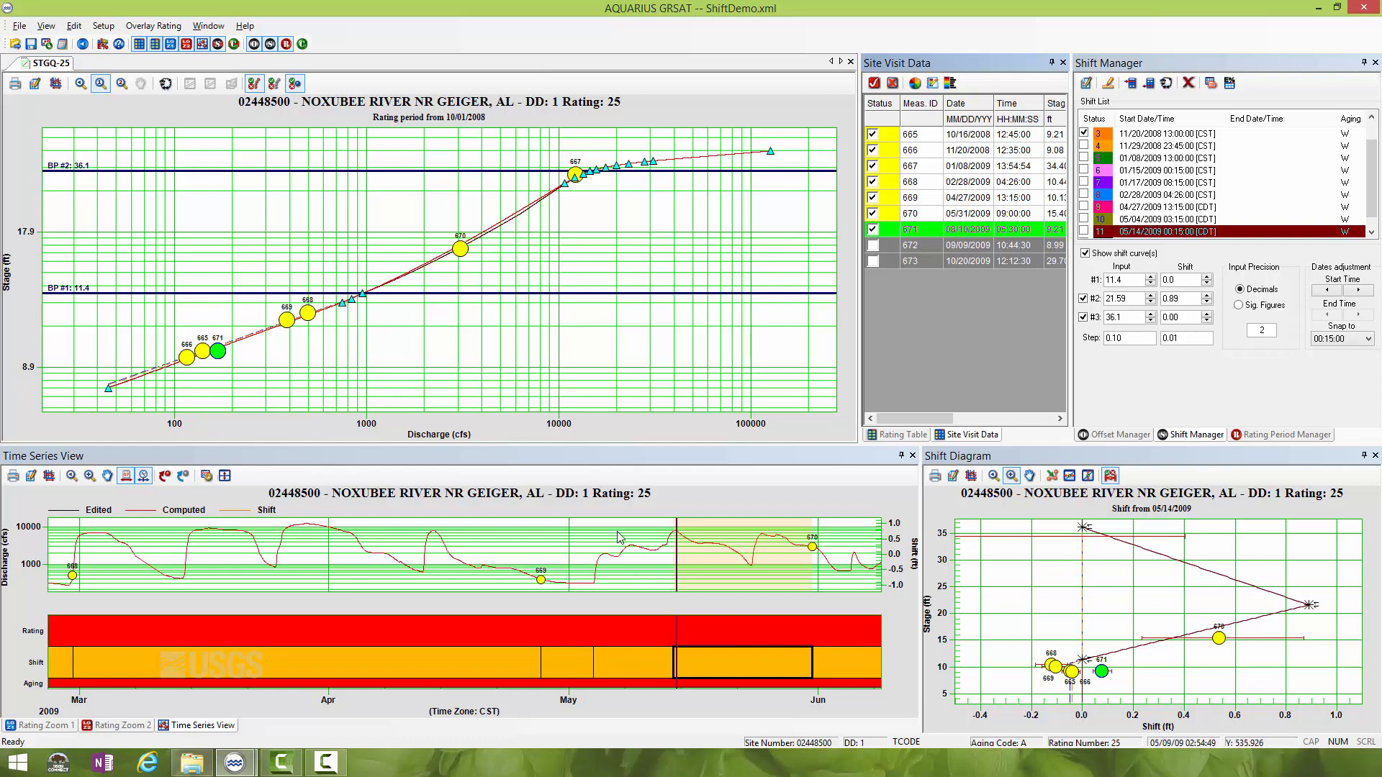
click(107, 475)
drag(814, 568, 358, 560)
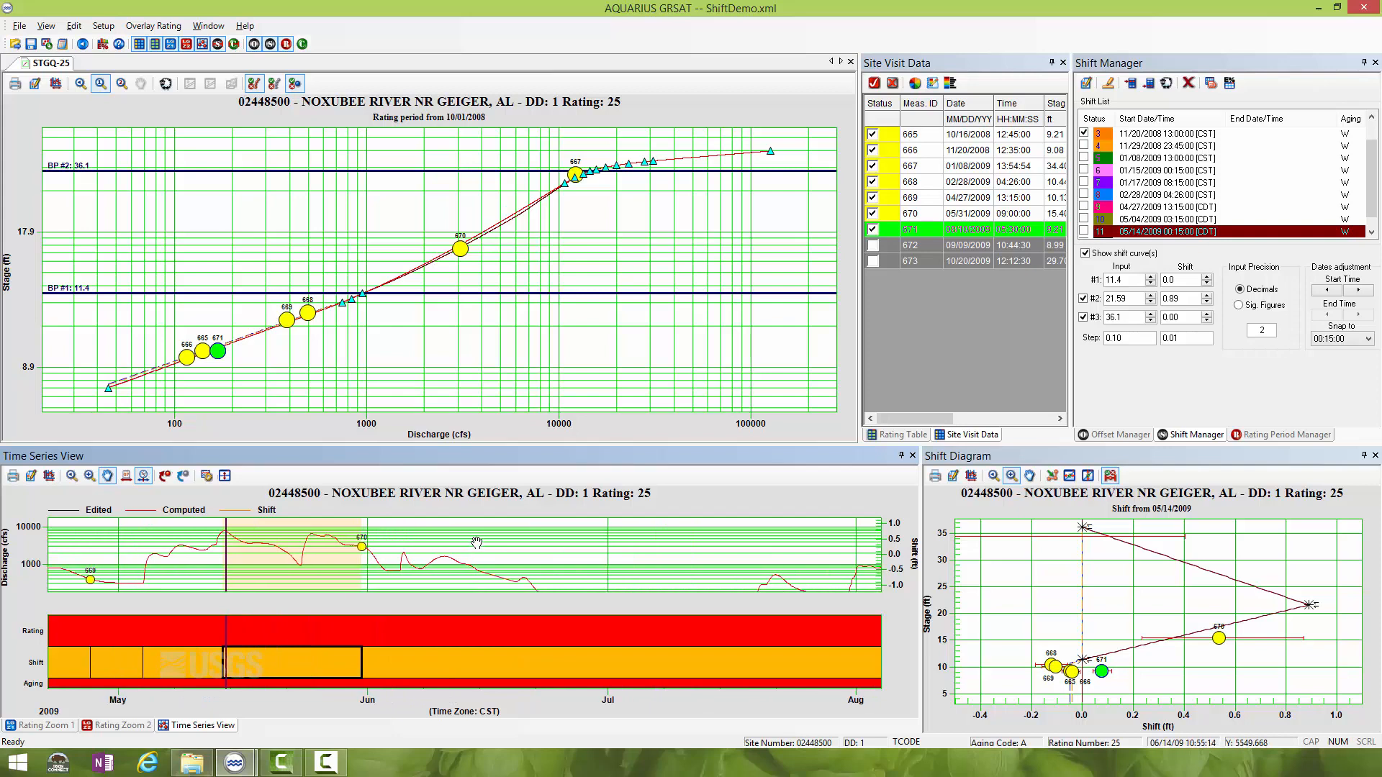
drag(476, 543, 322, 539)
click(72, 477)
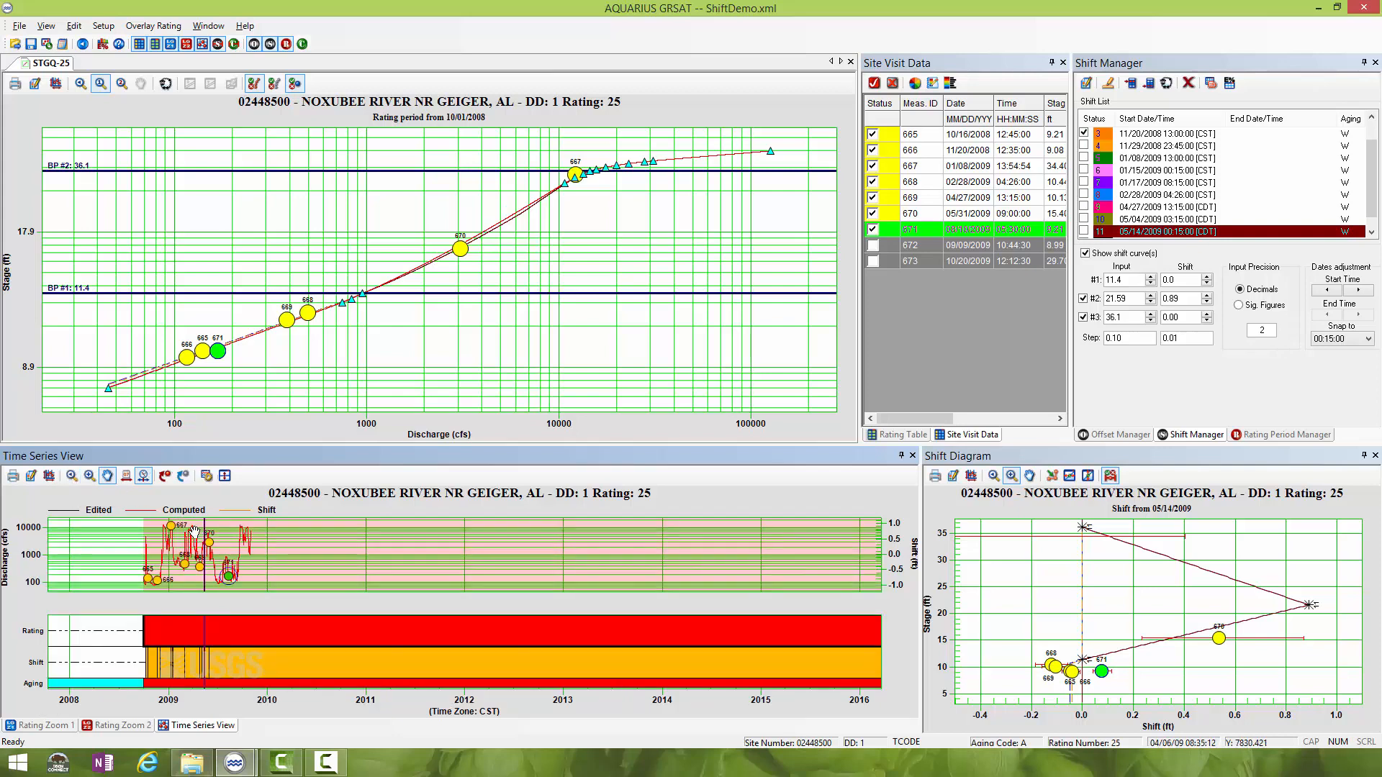
click(90, 477)
drag(195, 524, 241, 601)
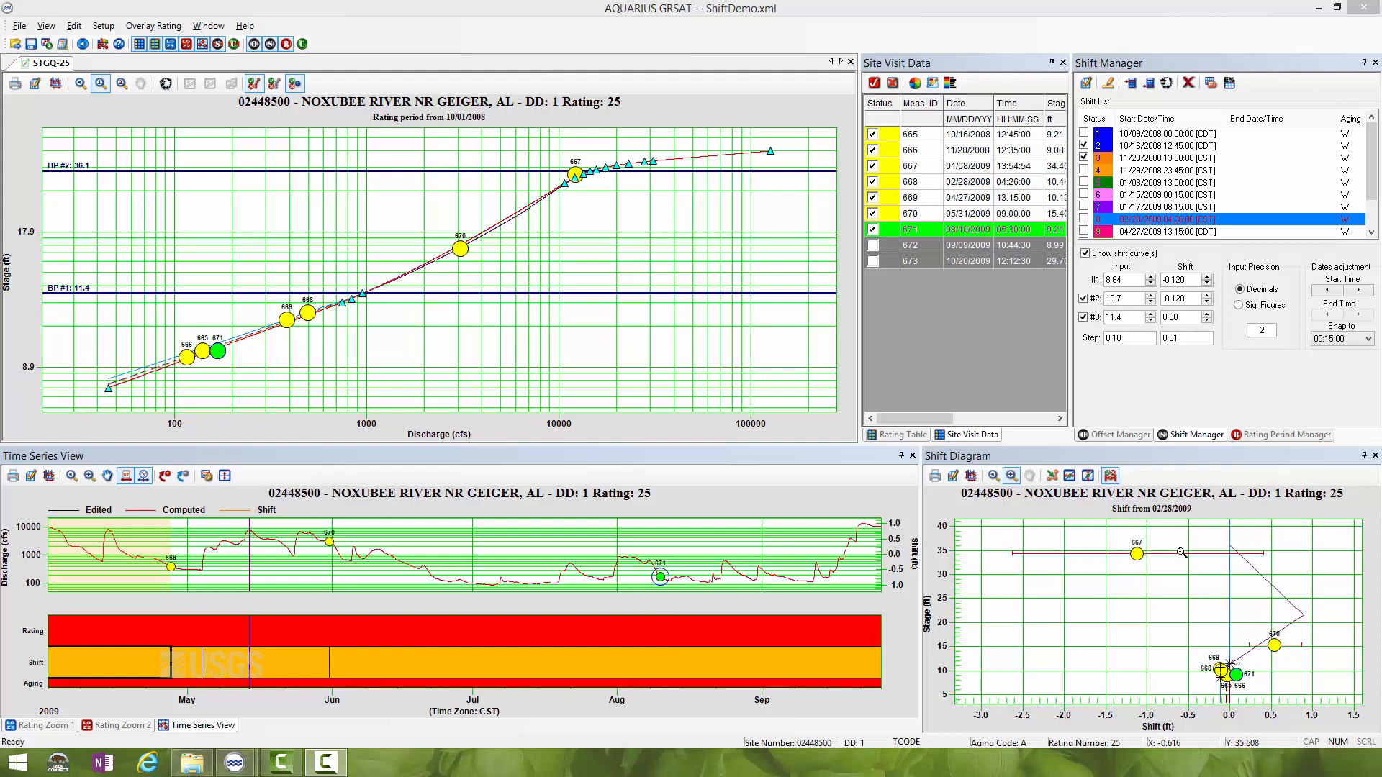
click(1180, 623)
drag(1180, 619, 1278, 717)
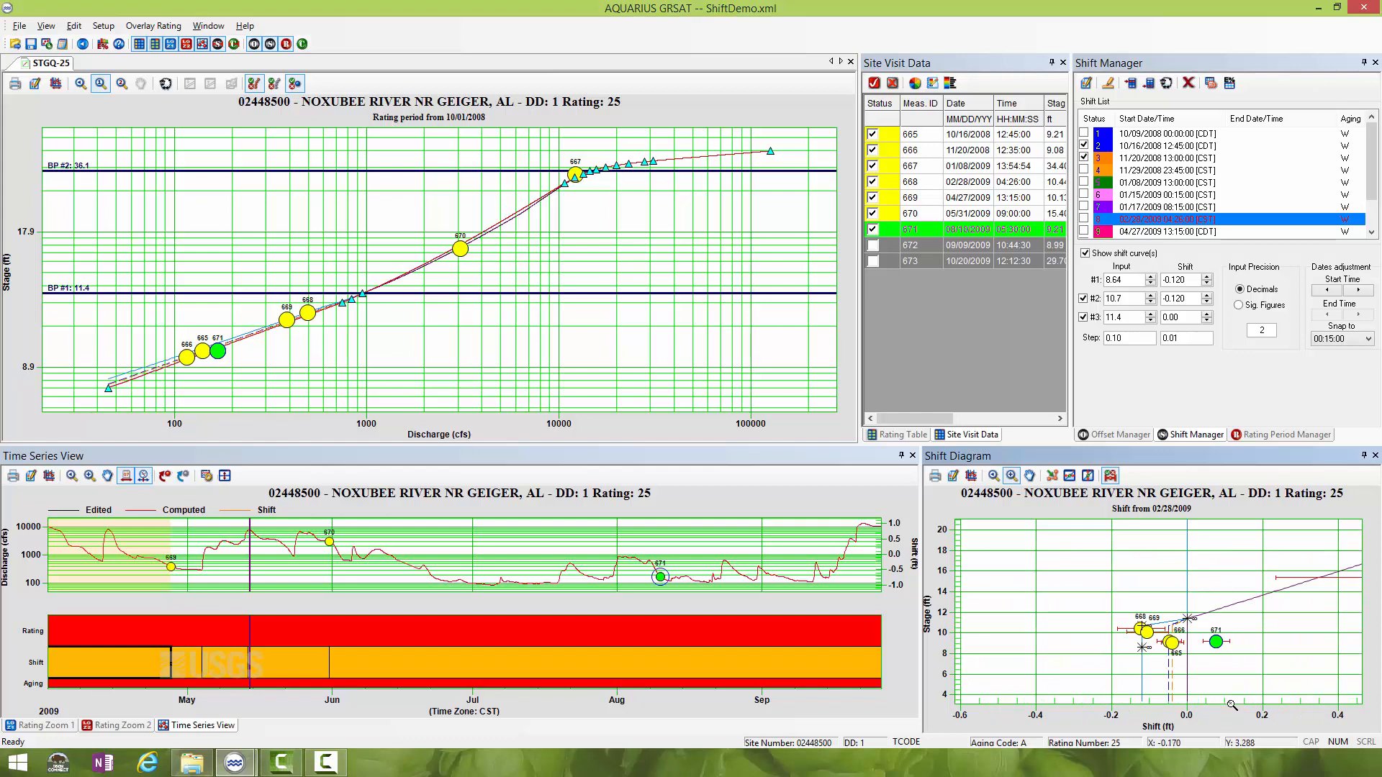
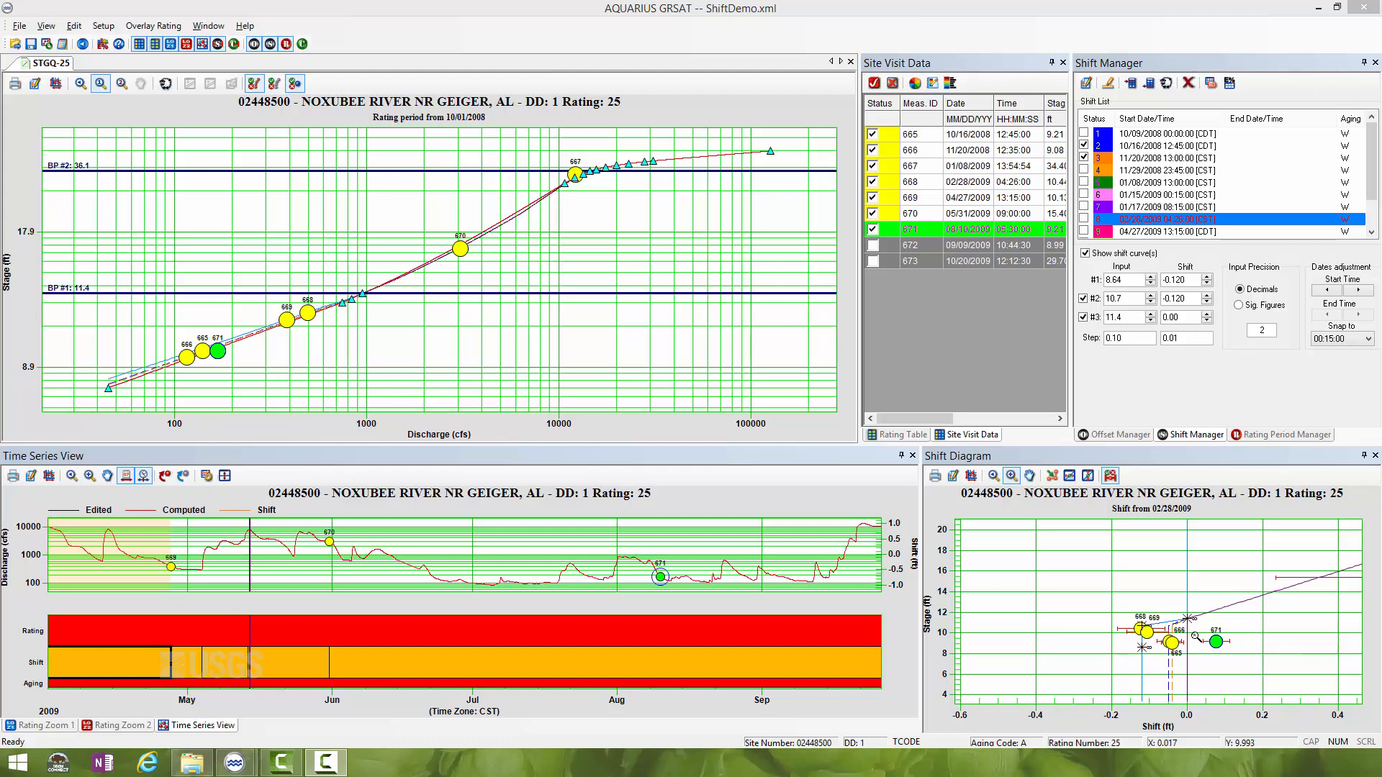
- Clone the 05/31/2009 09:00:00 shift from the shift list
click(1030, 475)
drag(1247, 568, 1154, 608)
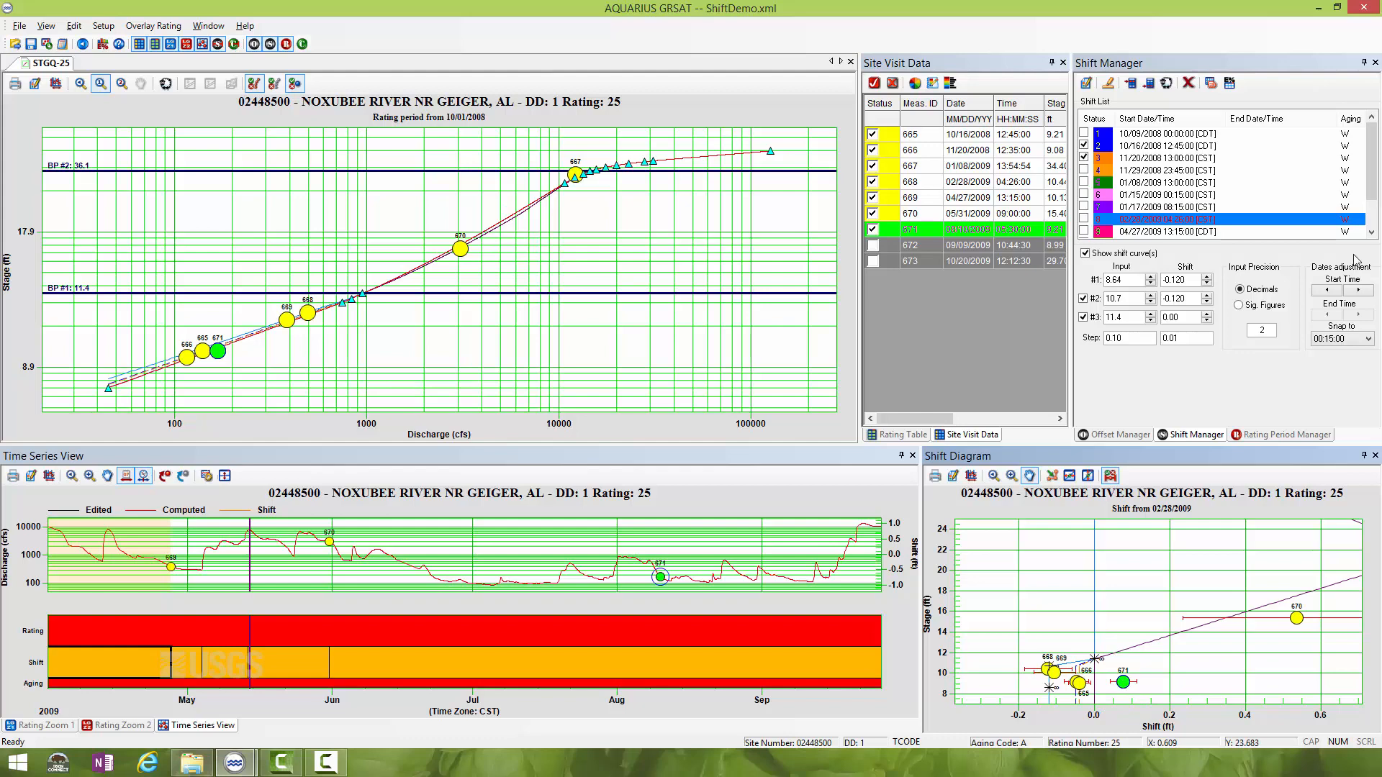
scroll(1375, 182, down, 1)
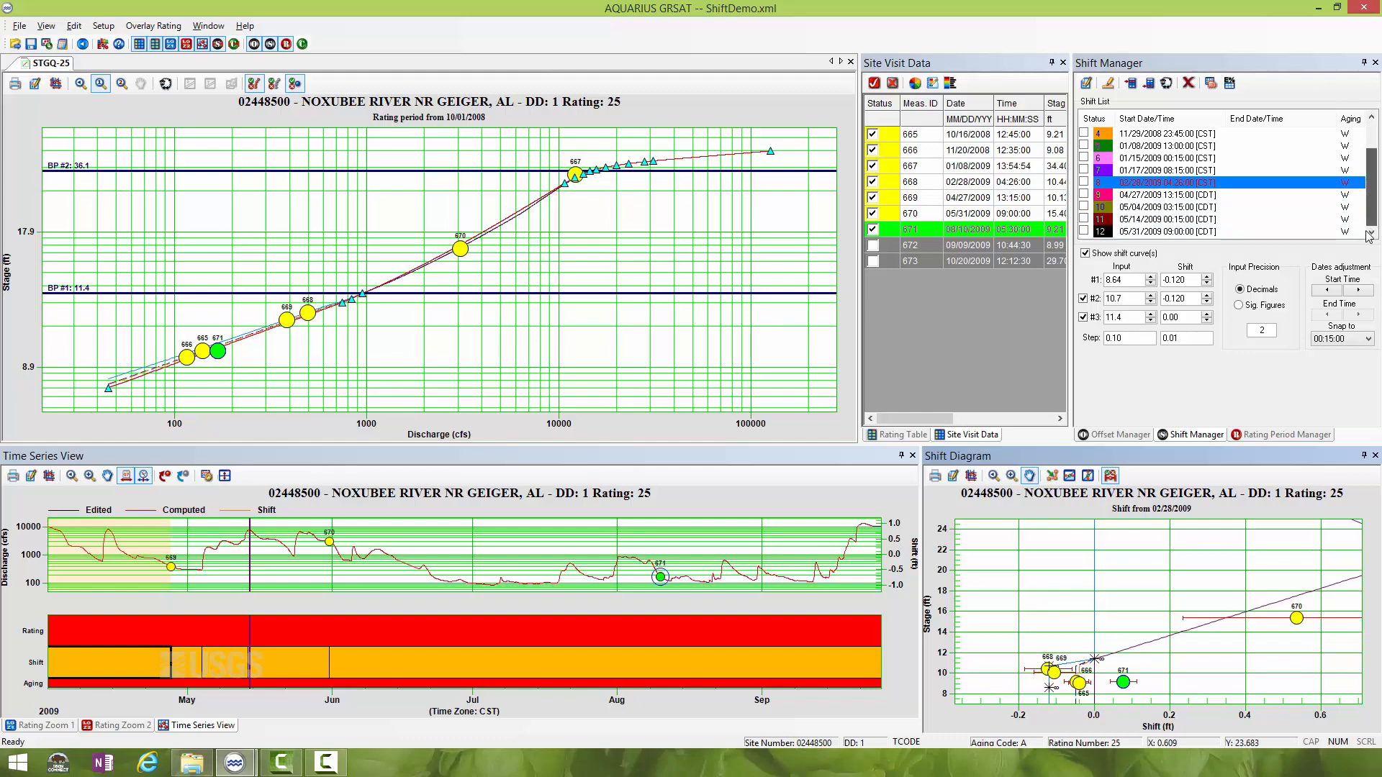
click(1178, 231)
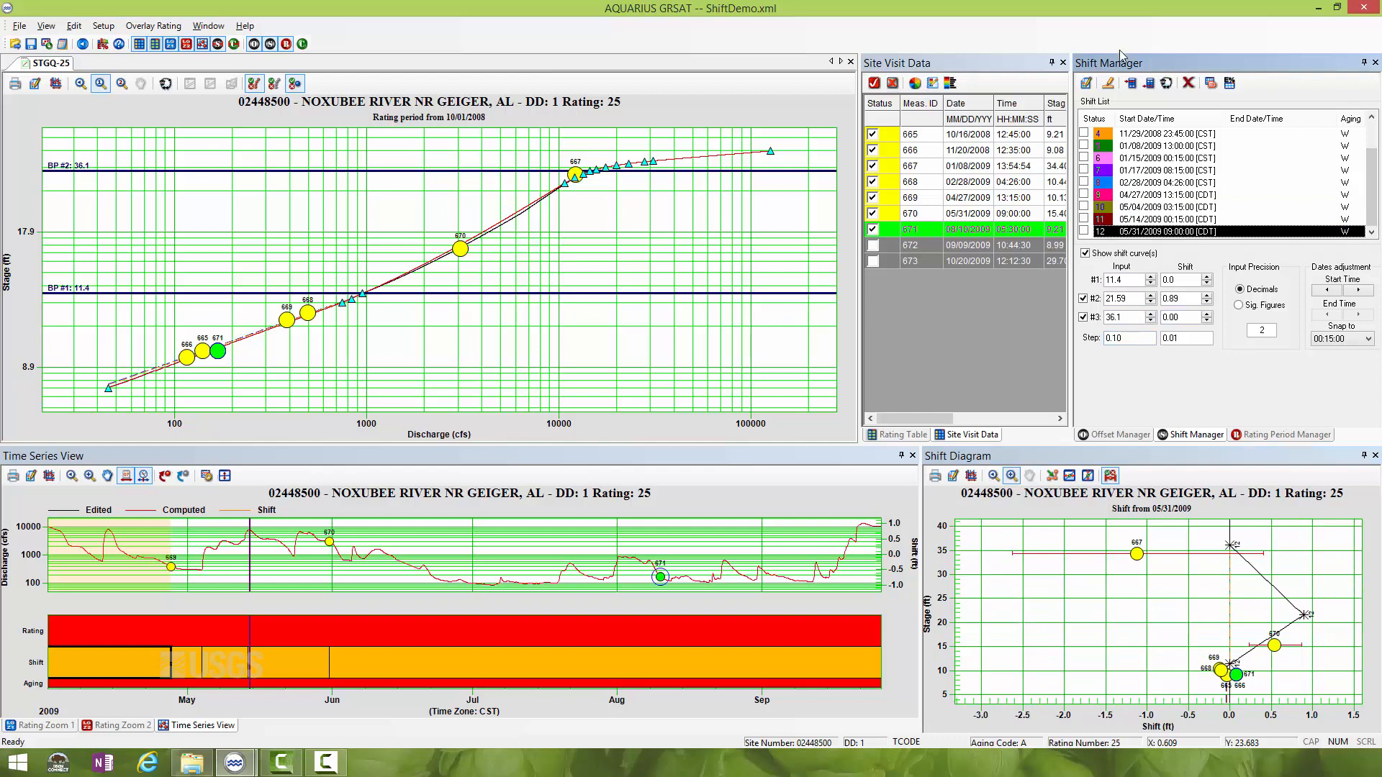
click(1167, 83)
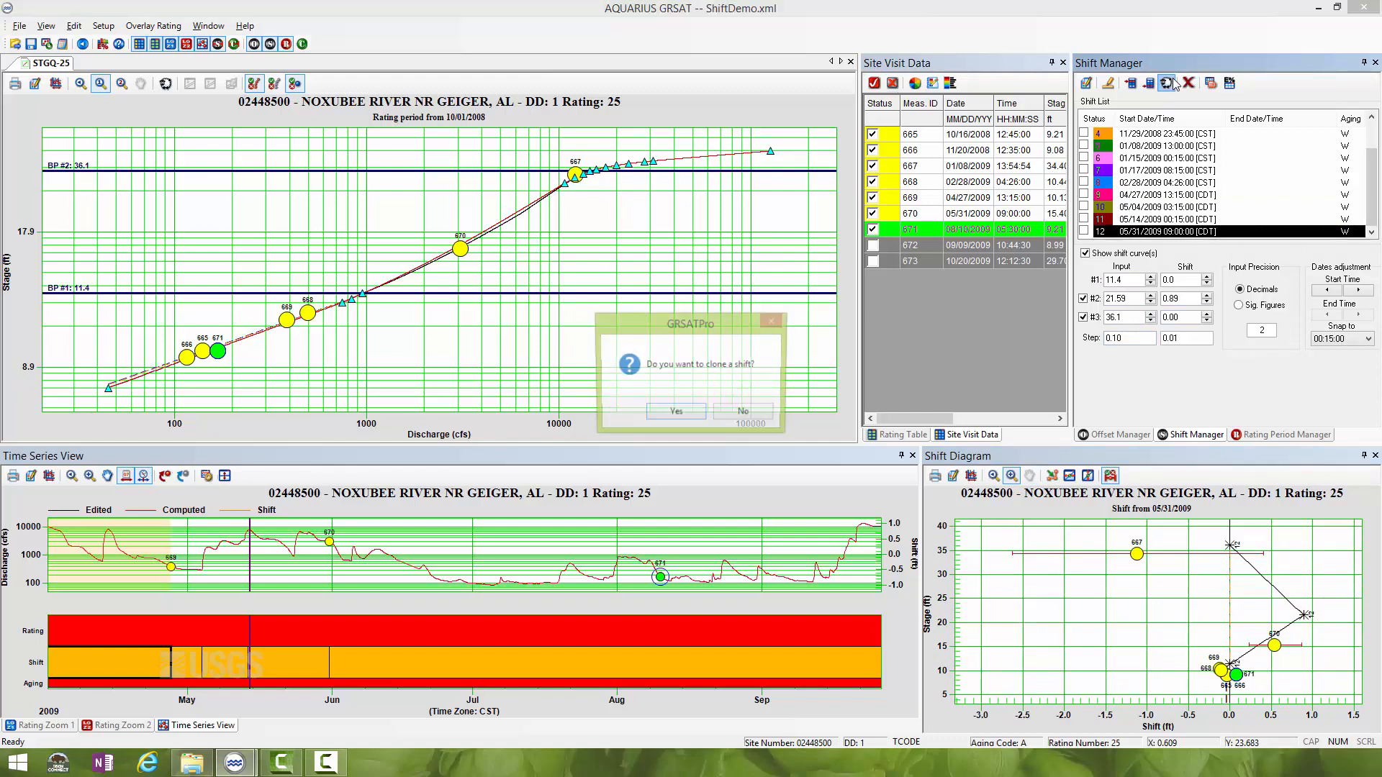
click(700, 414)
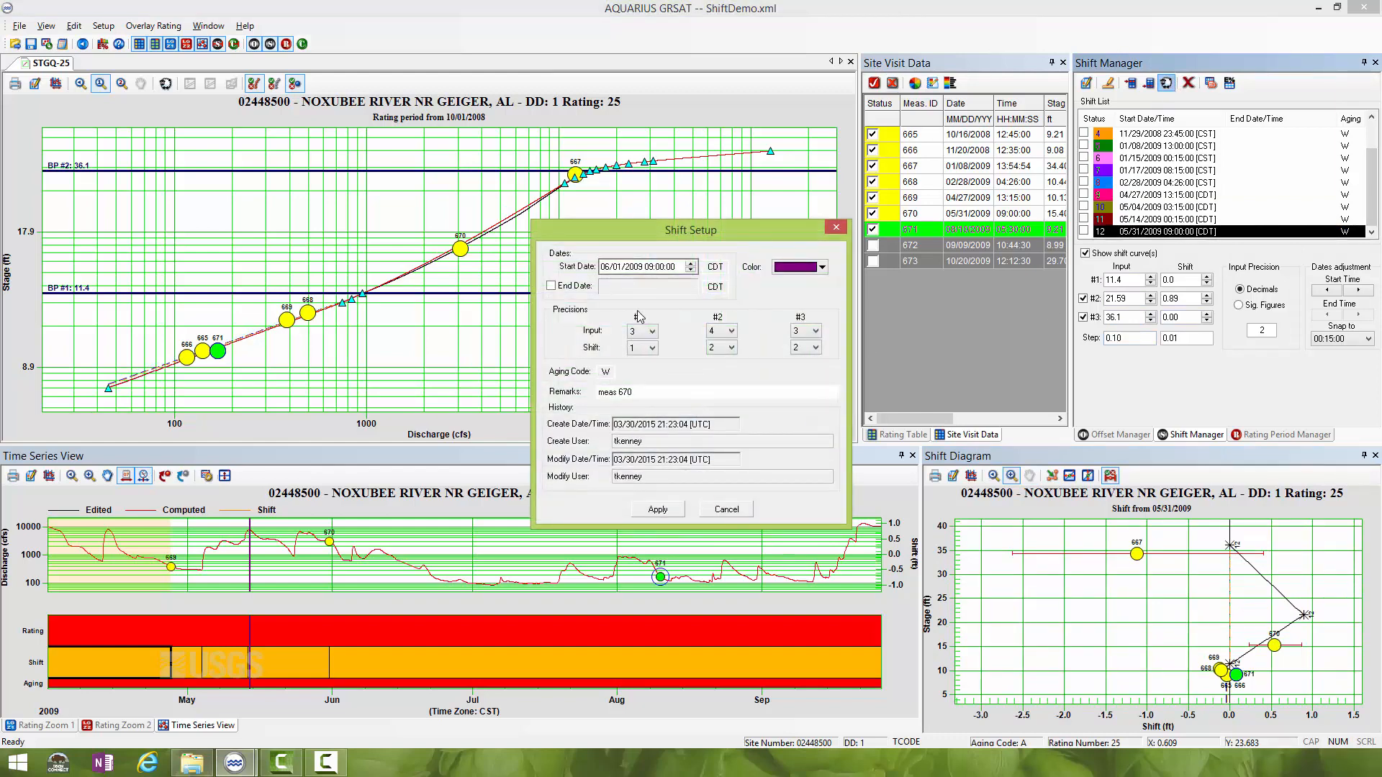
- Give the cloned shift a start date of 08/10/2009 05:30:00 and remarks for measurement 671
click(606, 267)
click(619, 268)
text(10)
click(626, 392)
drag(626, 392, 684, 407)
text(1)
click(651, 267)
click(660, 267)
click(657, 510)
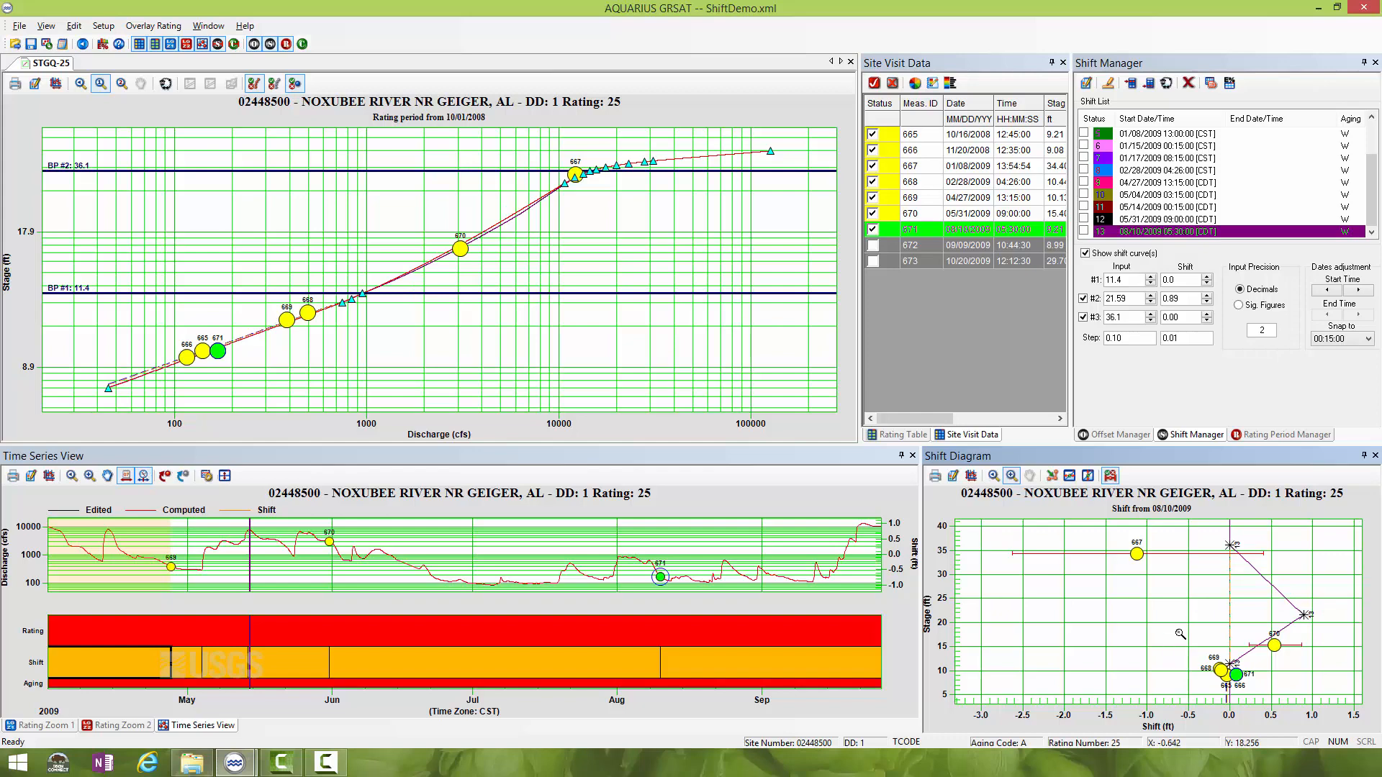
- Move the 11.4 ft point of the 08/10/2009 shift horizontally onto measurement 671, to a shift of 0.08
drag(1182, 674, 1285, 707)
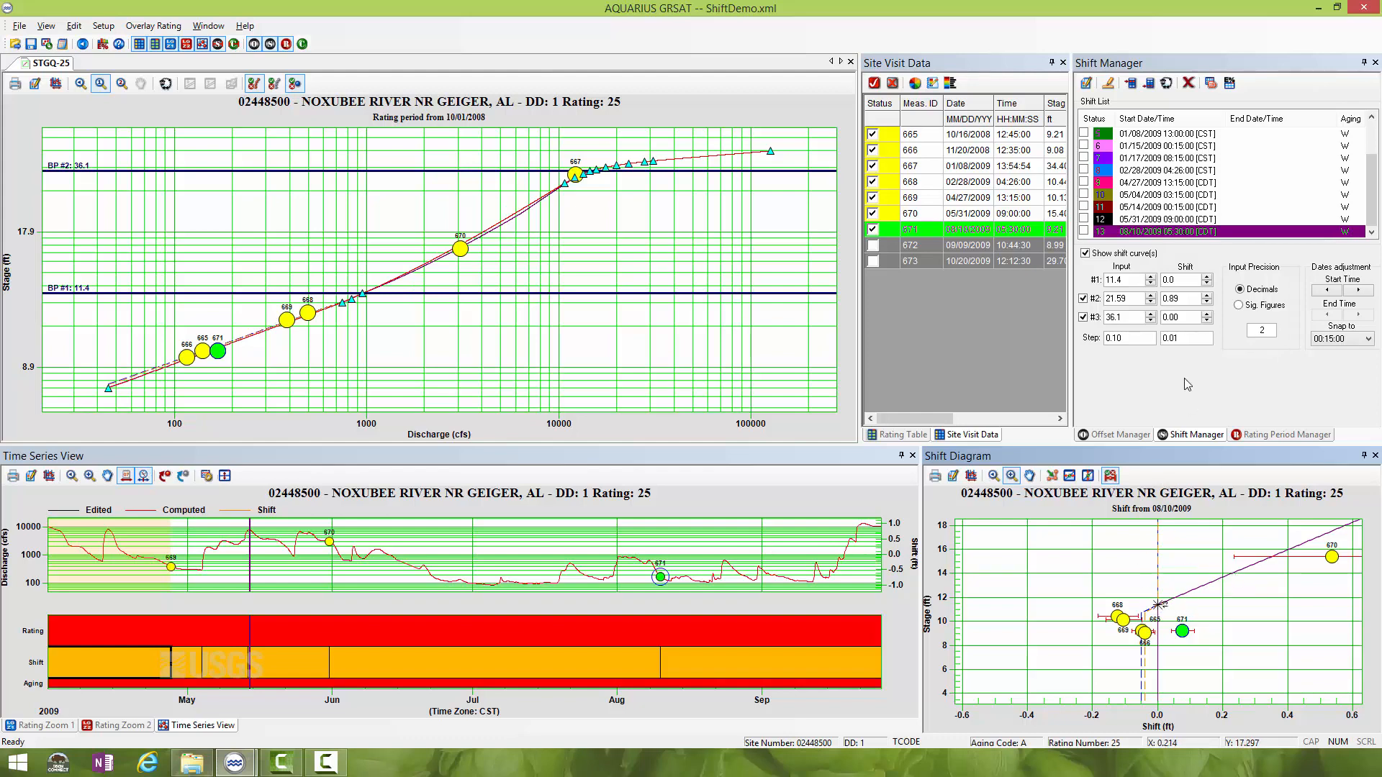
click(1070, 476)
drag(1158, 607, 1185, 607)
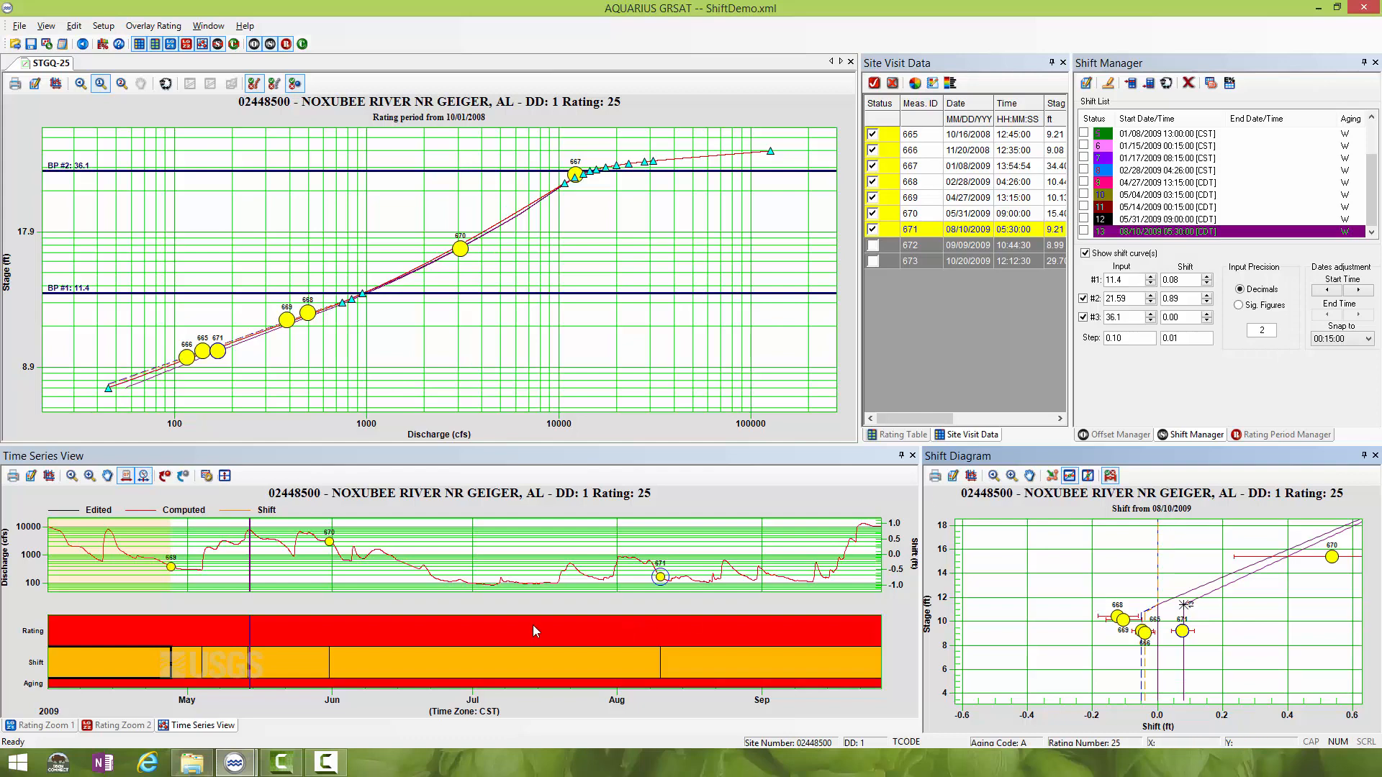
click(993, 475)
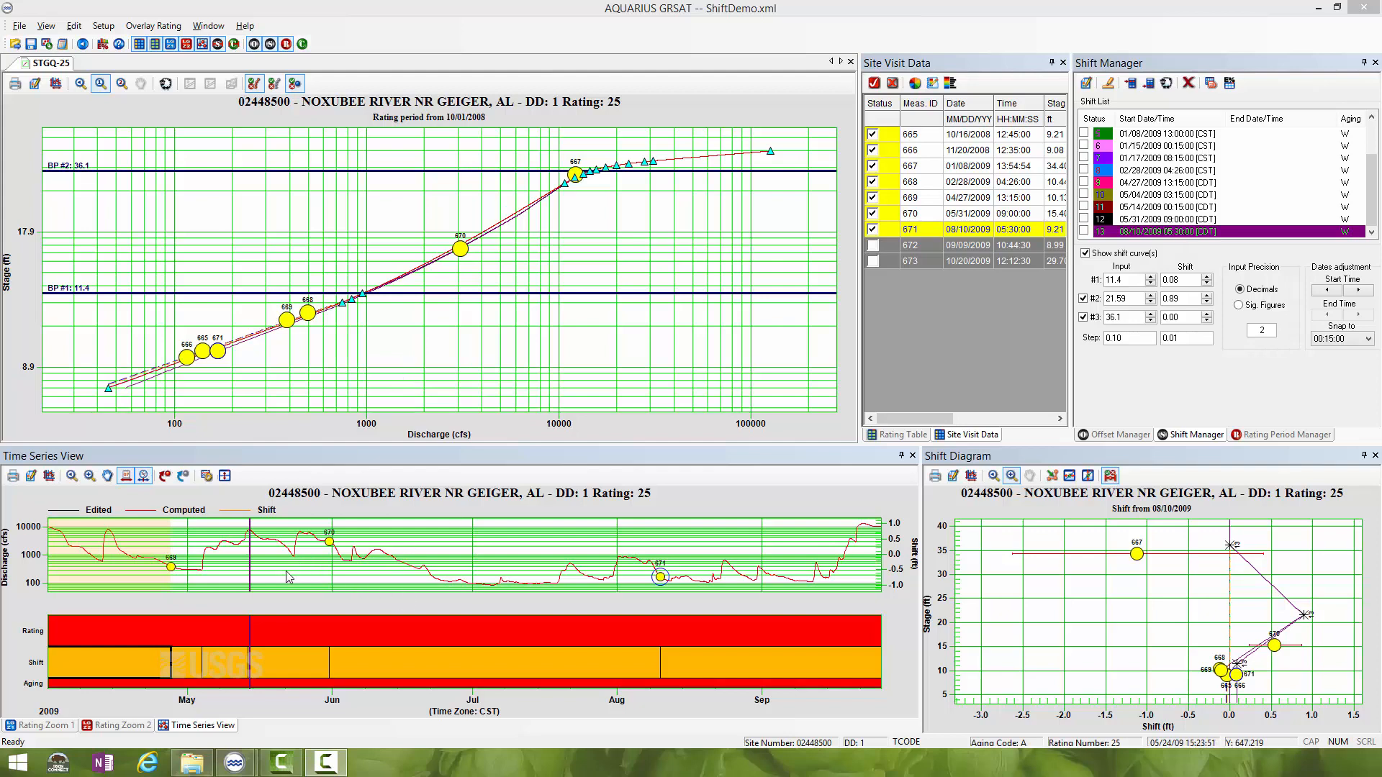
- Turn off the time slider and move the 11.4 ft point of the 05/31/2009 shift horizontally to a shift of 0.07
click(143, 476)
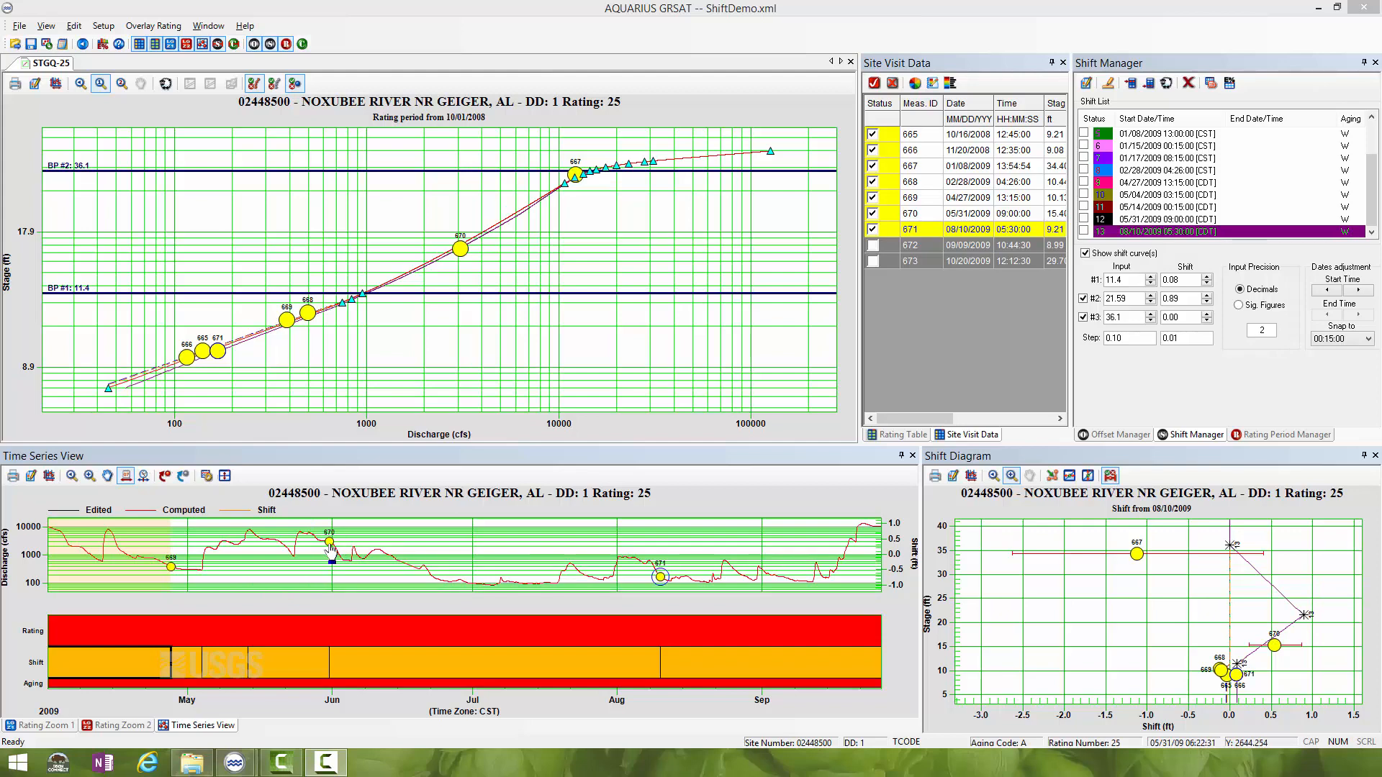
double_click(1149, 220)
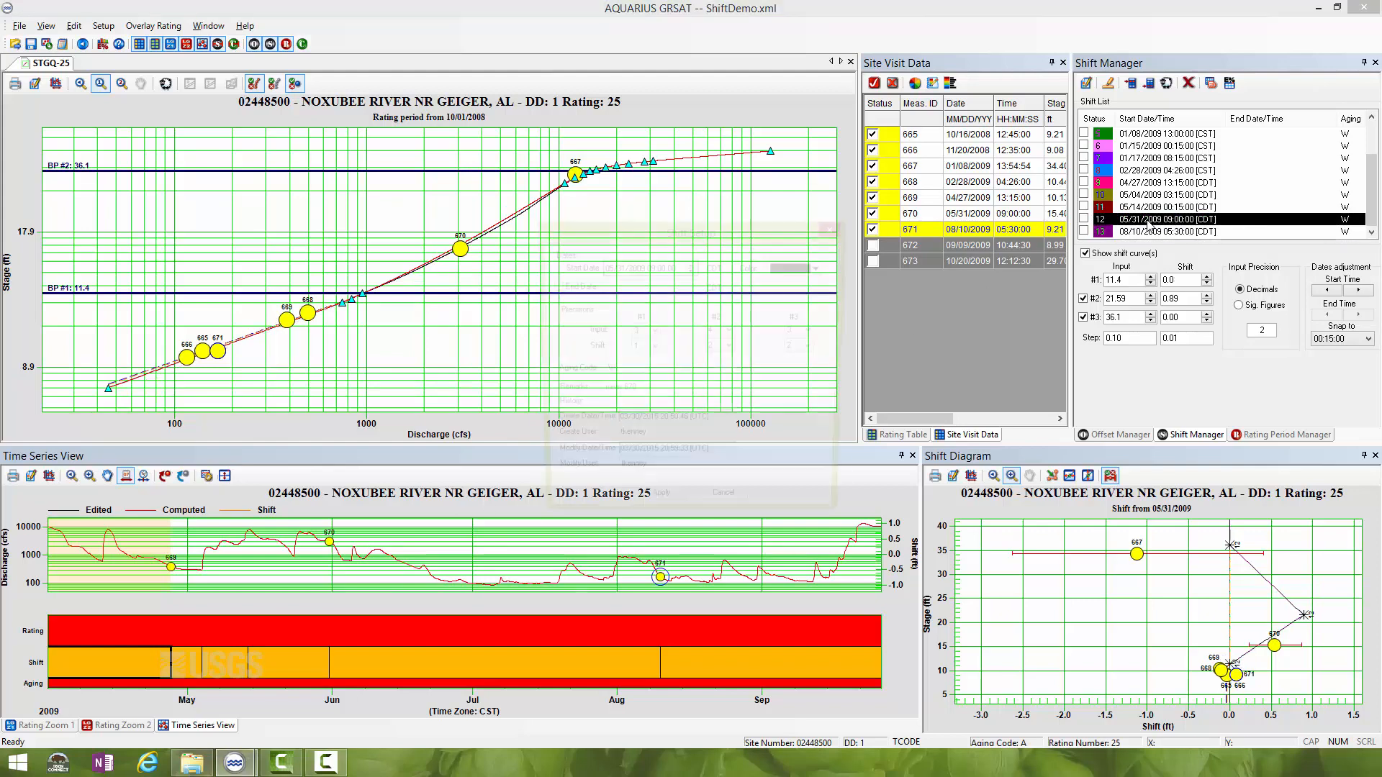
click(726, 510)
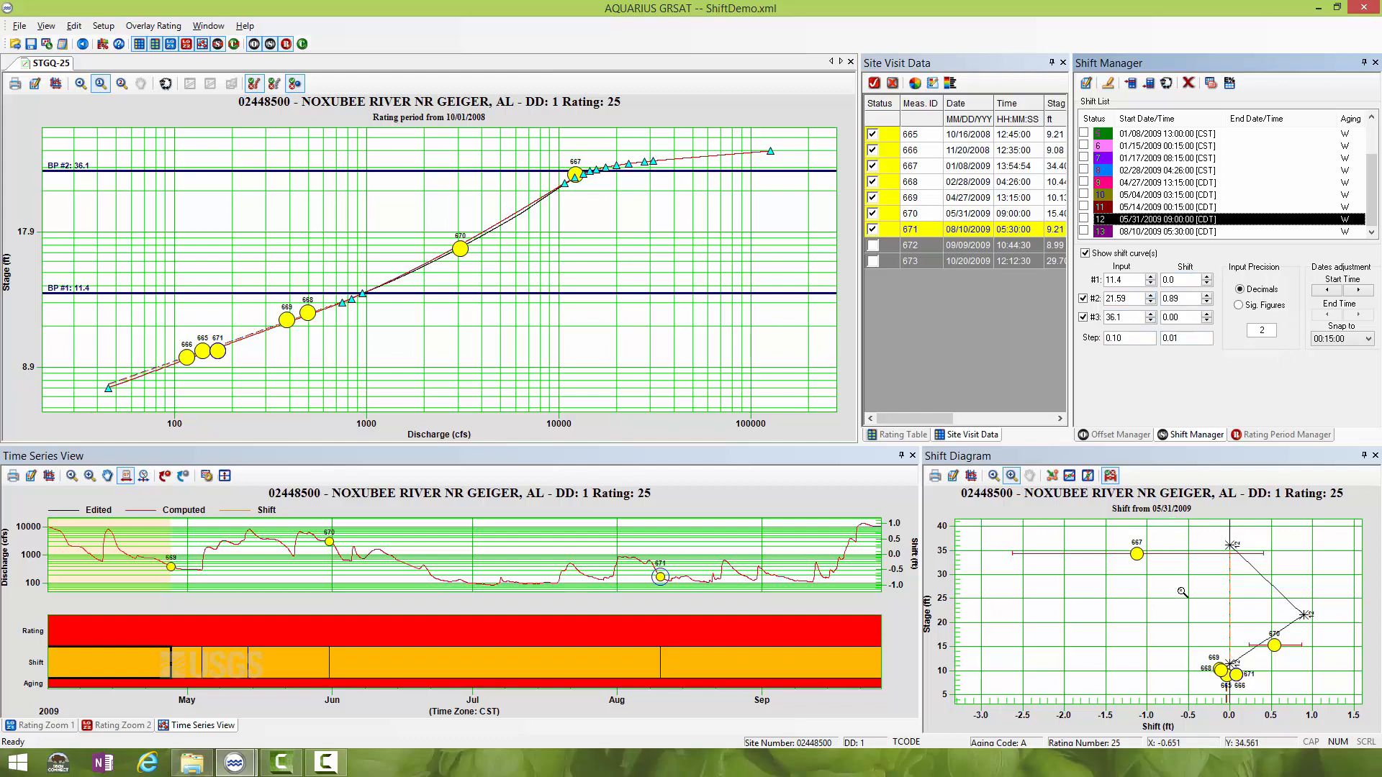
drag(1196, 641, 1288, 702)
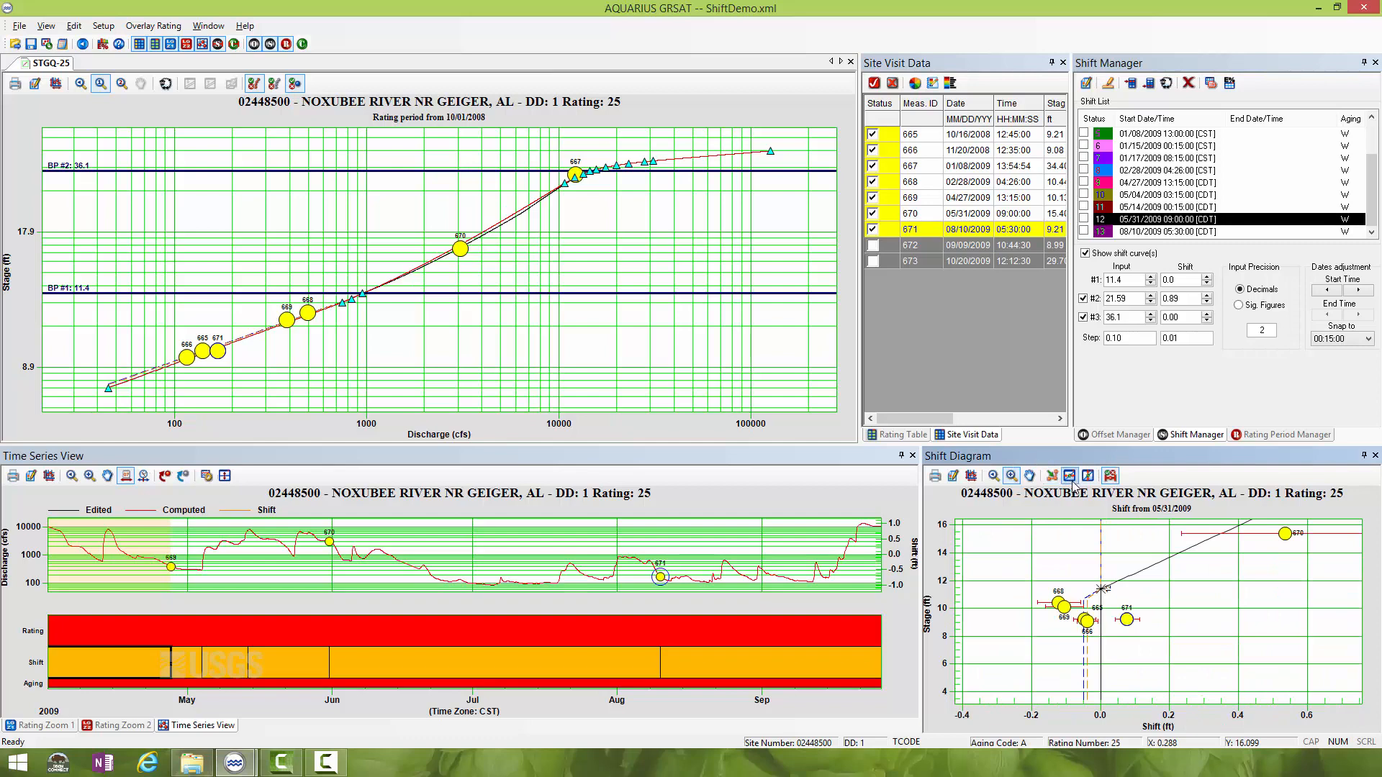
click(1070, 475)
drag(1102, 590, 1125, 590)
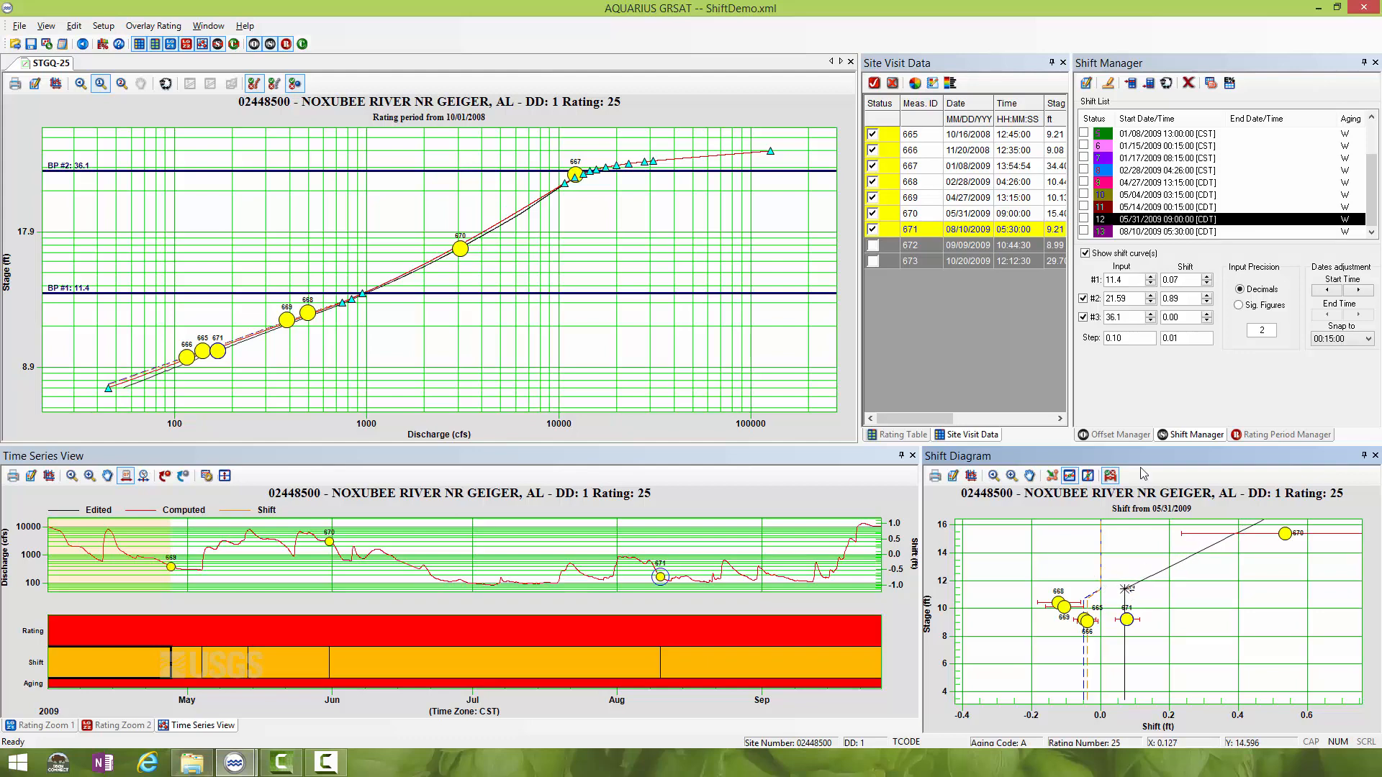
- Display the 08/10/2009 shift curve for comparison and move the 05/31/2009 shift's 11.4 ft point to a shift of 0.08
click(1083, 232)
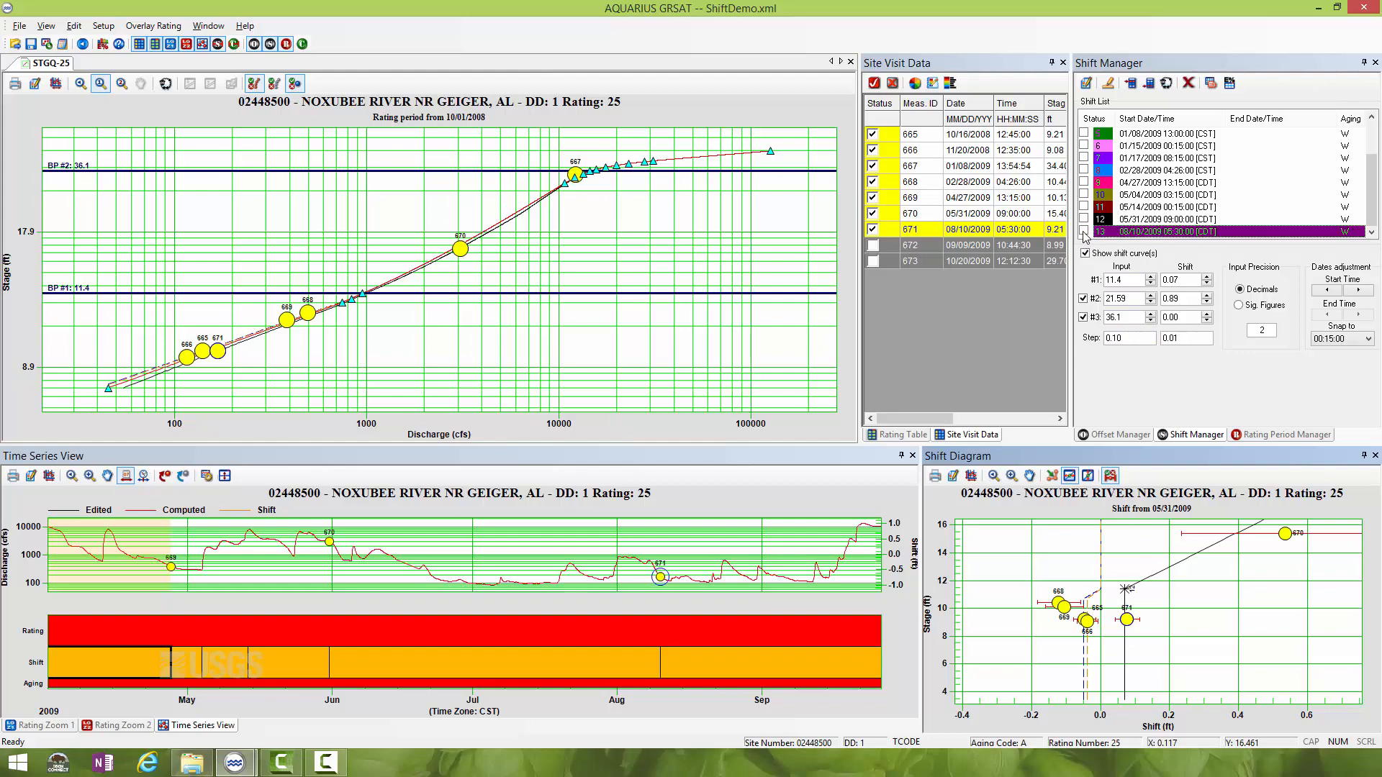
drag(1188, 639, 1271, 703)
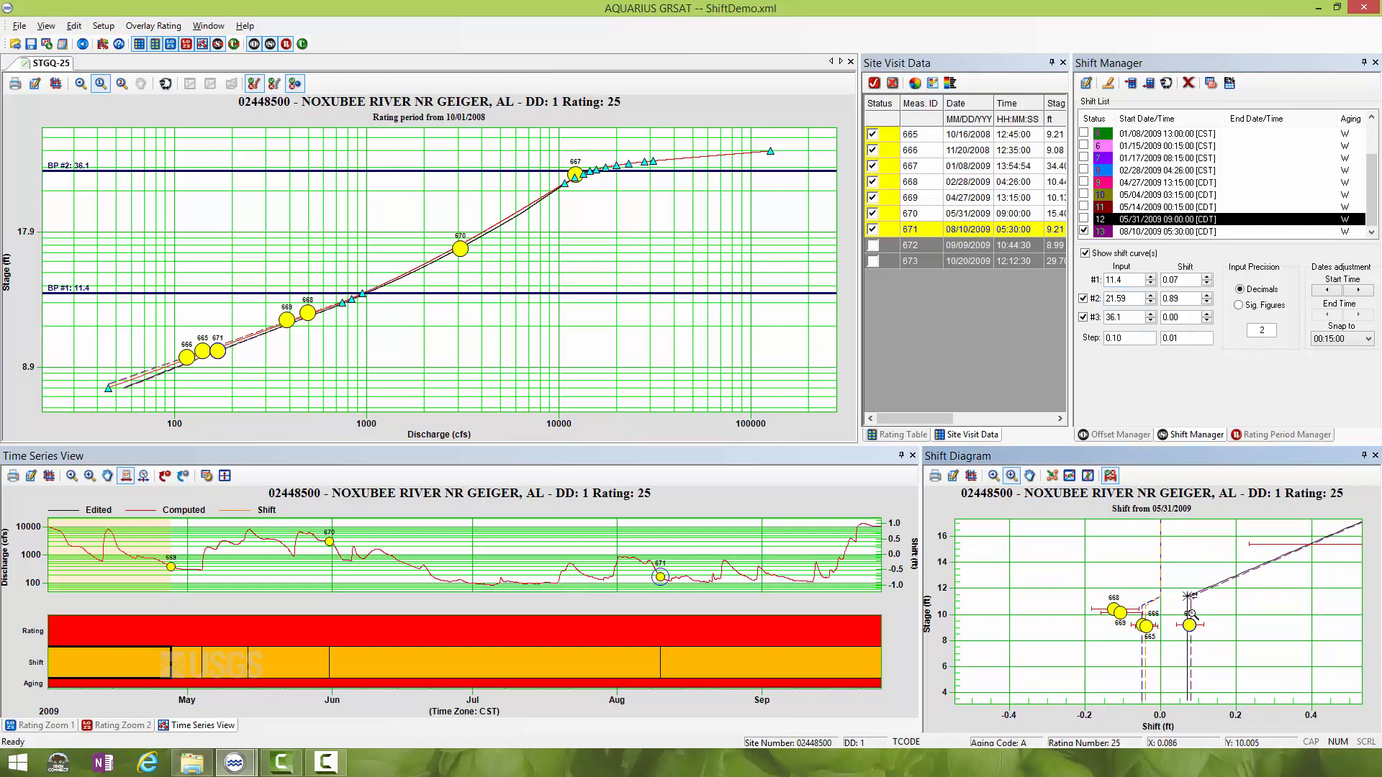
click(1069, 475)
drag(1188, 600, 1192, 599)
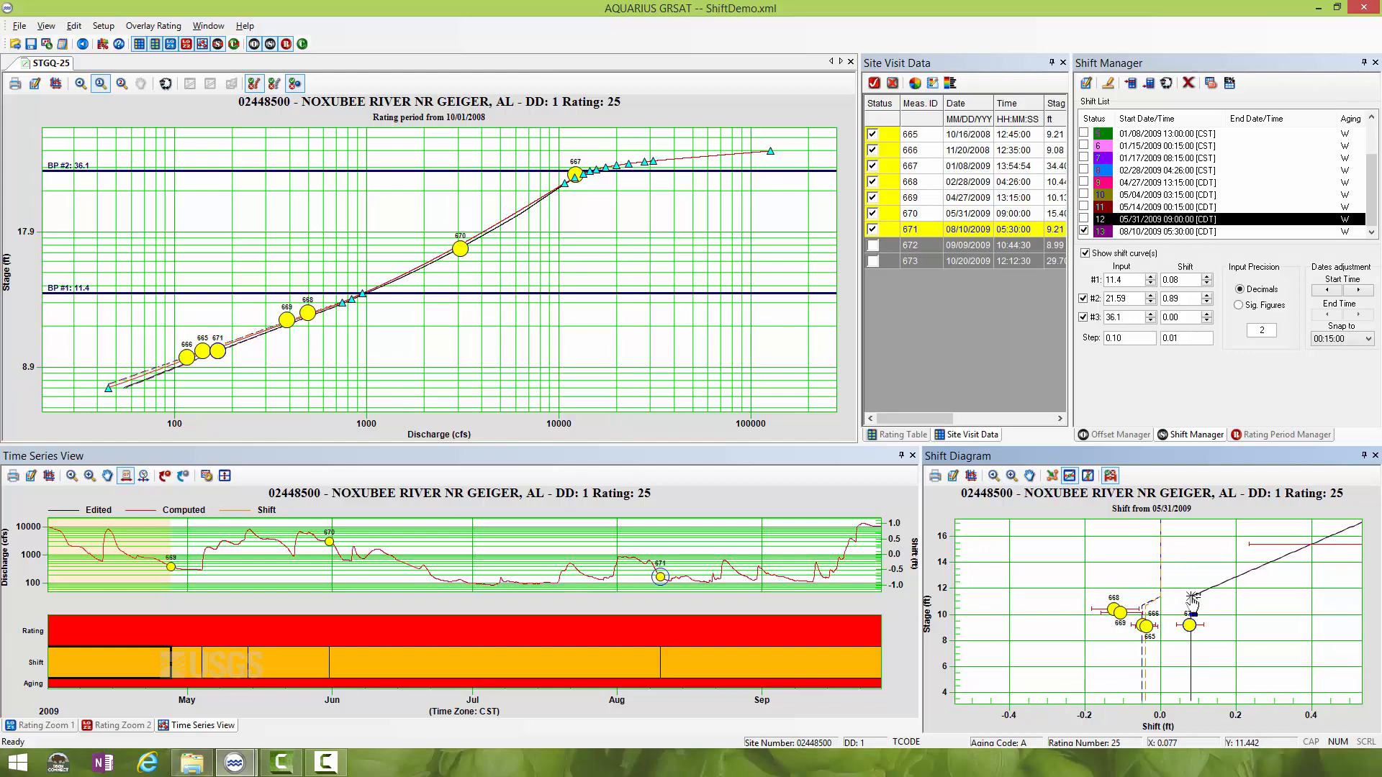
- Move the start of the 05/31/2009 shift in the time series back to the hydrograph rise on 05/24/2009 at 23:45:00
click(364, 658)
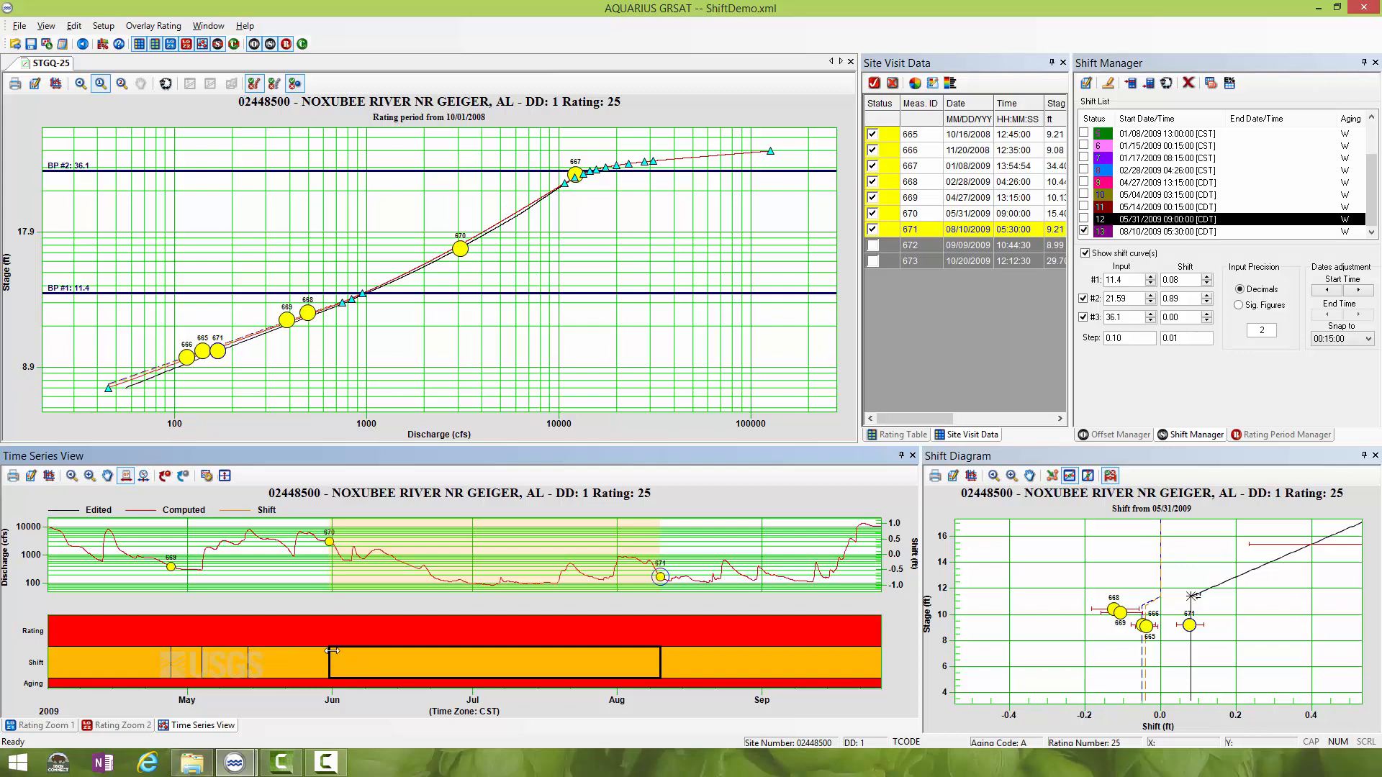
drag(330, 654, 299, 649)
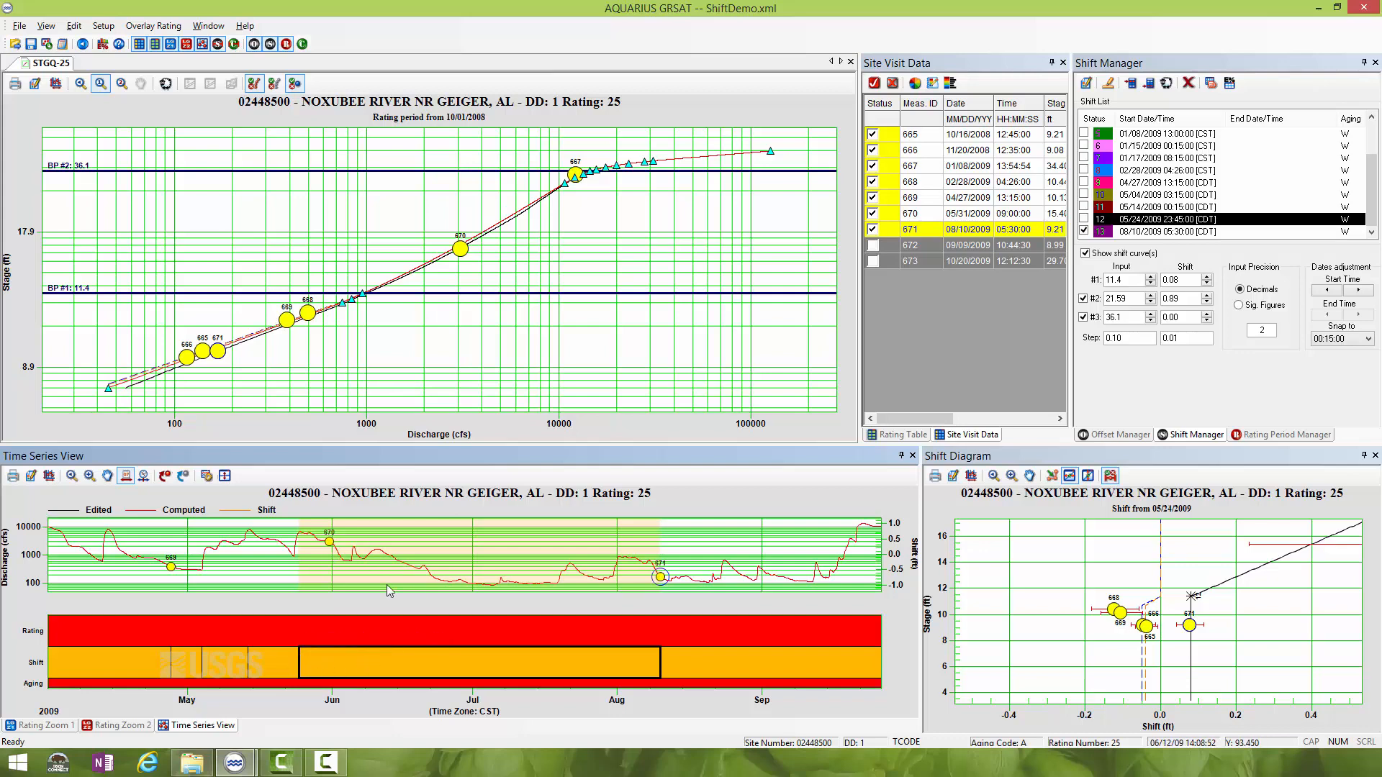
- Set the 05/24/2009 shift's remarks to "refined compound truss developed using meas 670 and 671 held back to rapid rise during high flow event."
double_click(1193, 219)
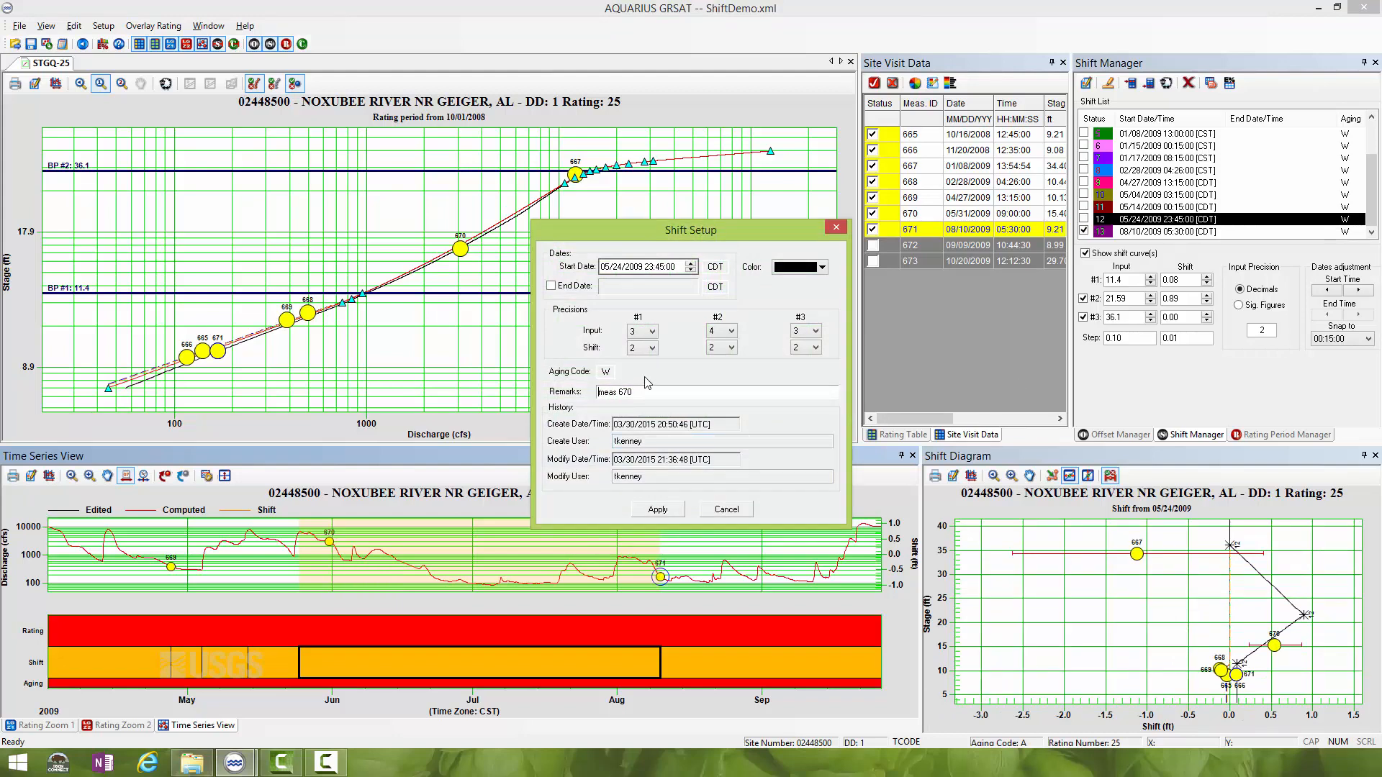
text(refined trus)
key(BackSpace)
key(BackSpace)
key(BackSpace)
key(BackSpace)
key(BackSpace)
key(BackSpace)
key(BackSpace)
key(BackSpace)
key(BackSpace)
key(BackSpace)
key(BackSpace)
key(BackSpace)
text(con)
text(pound tru)
text(ss )
text(developed using)
text(d rise)
text( druing)
key(BackSpace)
key(BackSpace)
key(BackSpace)
key(BackSpace)
key(BackSpace)
text(uring high flow event.)
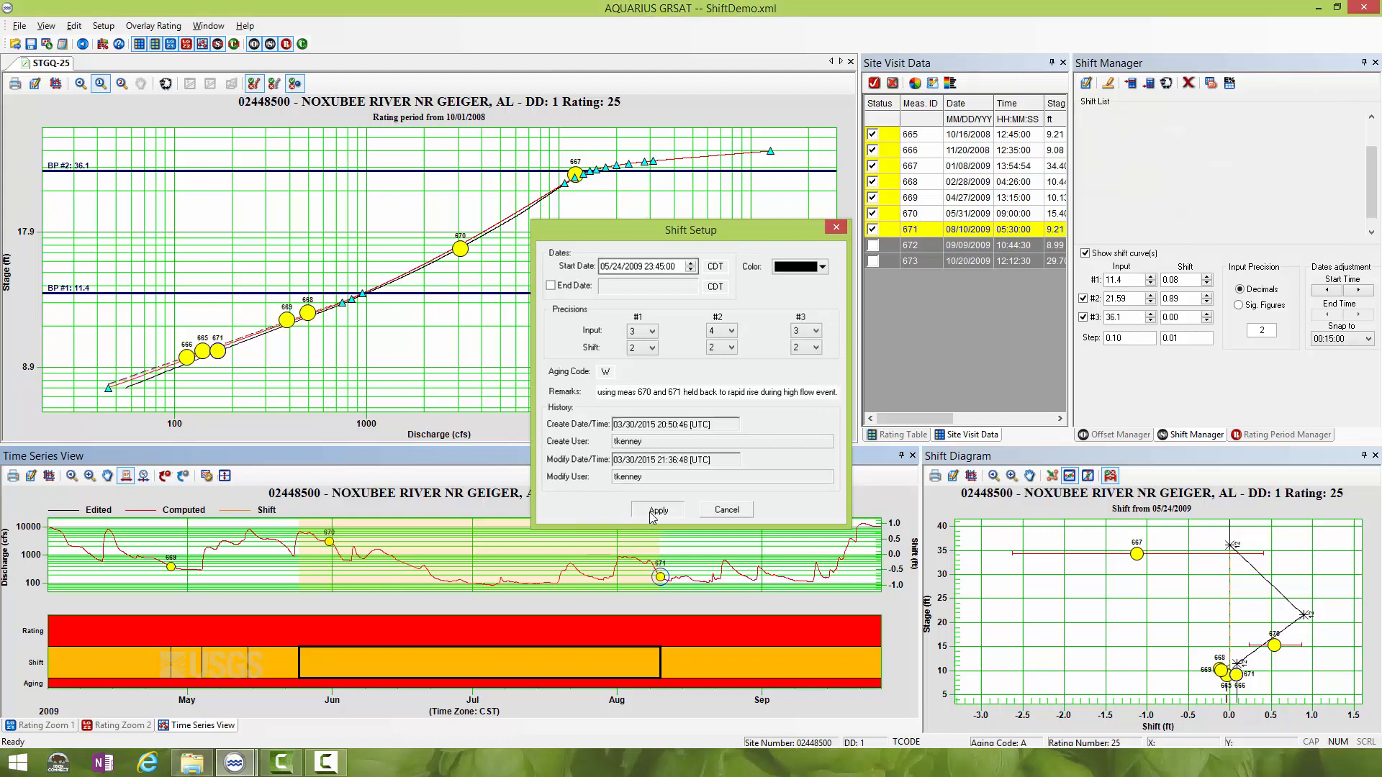
click(650, 511)
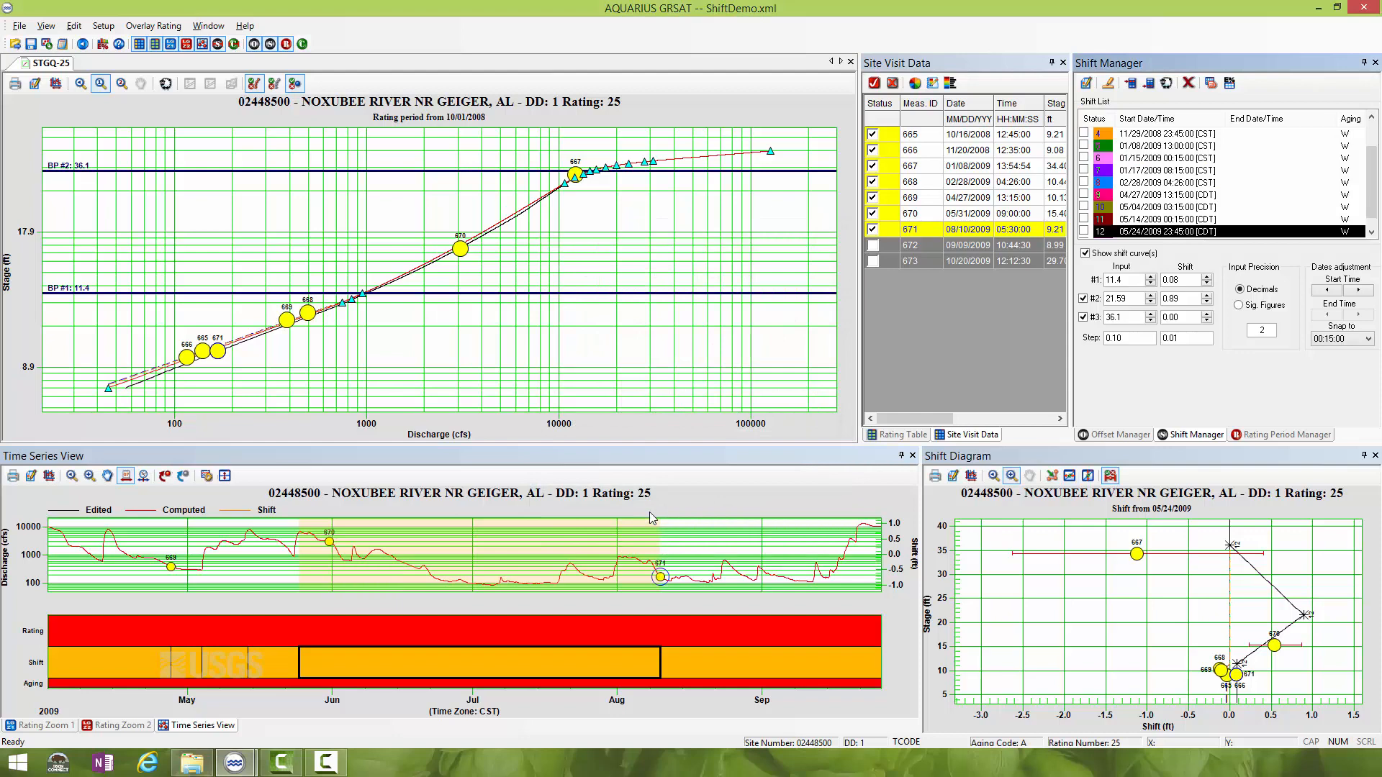
- Activate measurement 672 and hide the 10/16/2008 and 11/20/2008 curves in the low-stage part of the shift diagram
click(874, 245)
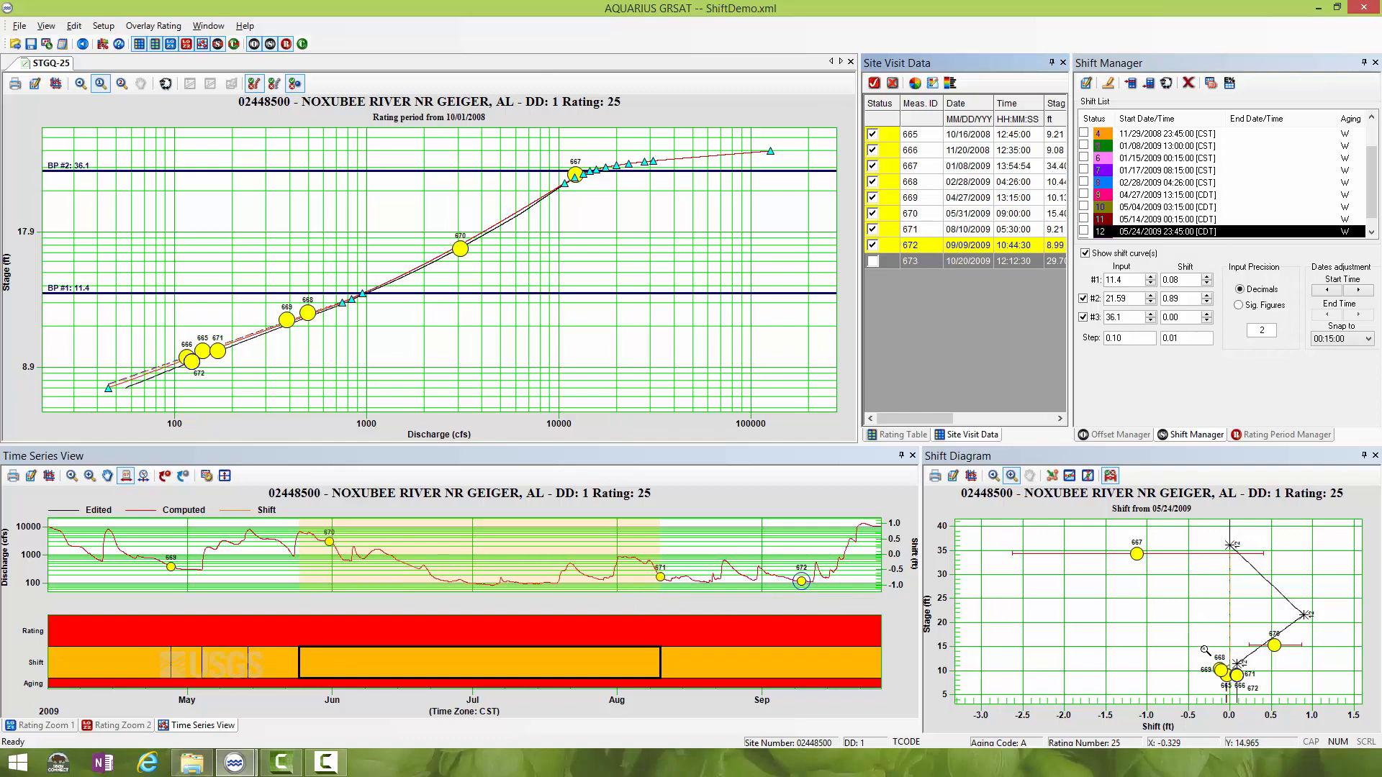
drag(1203, 646, 1265, 714)
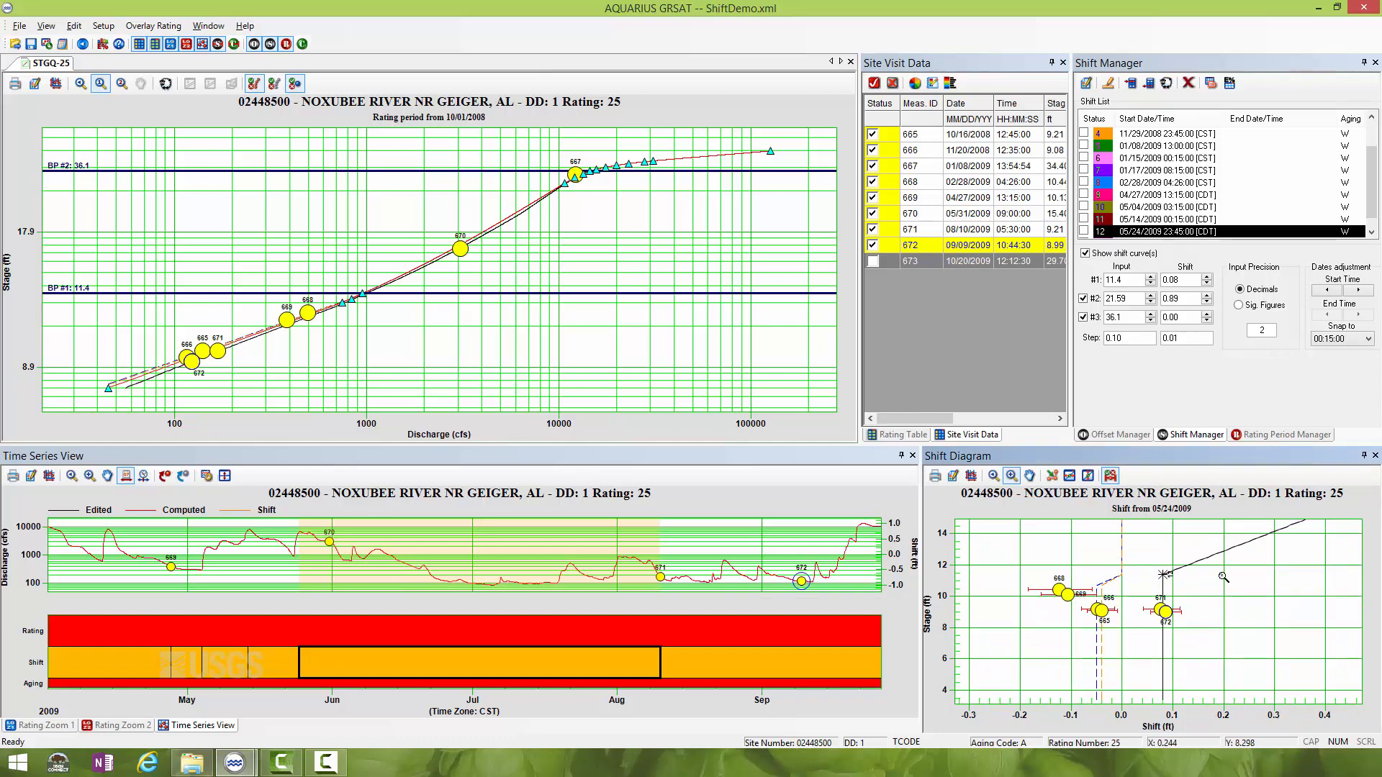
drag(1372, 214, 1373, 167)
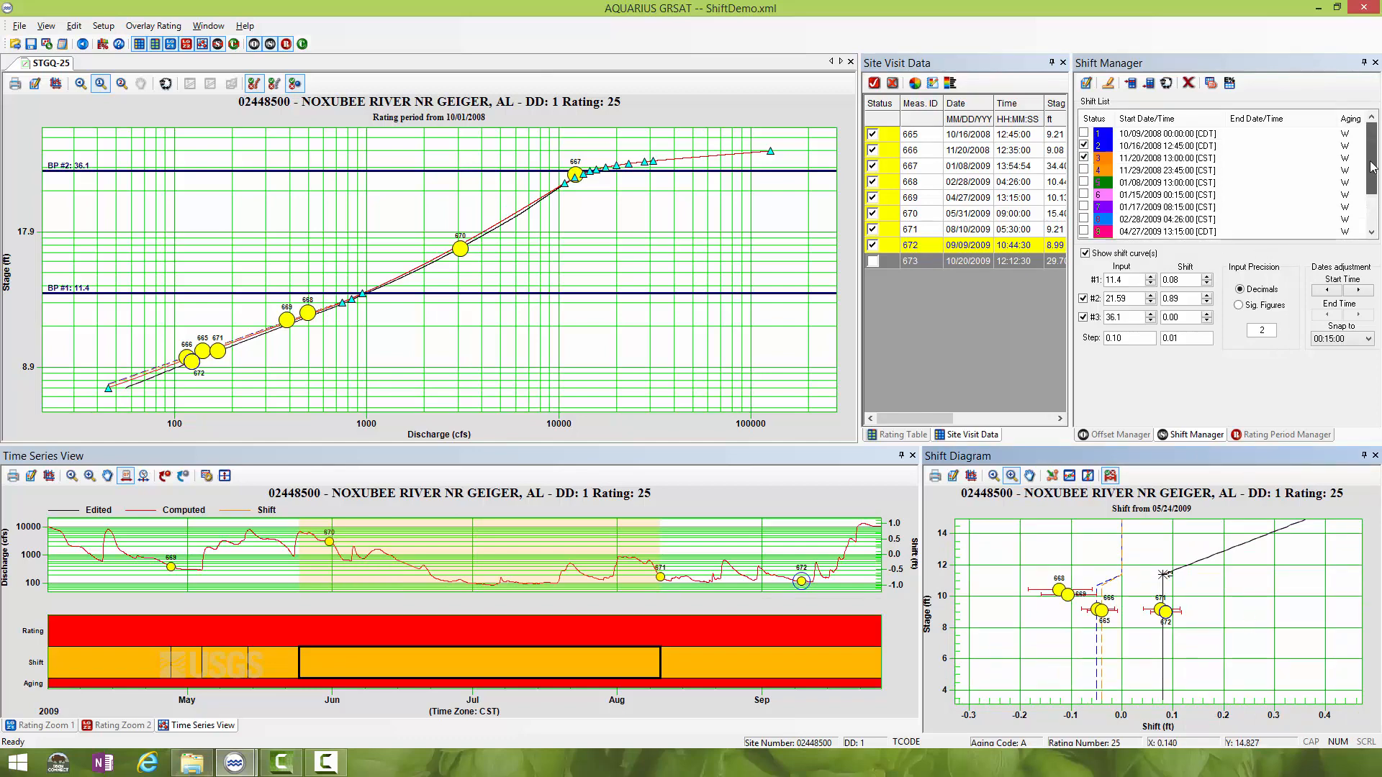
click(1084, 158)
click(1084, 133)
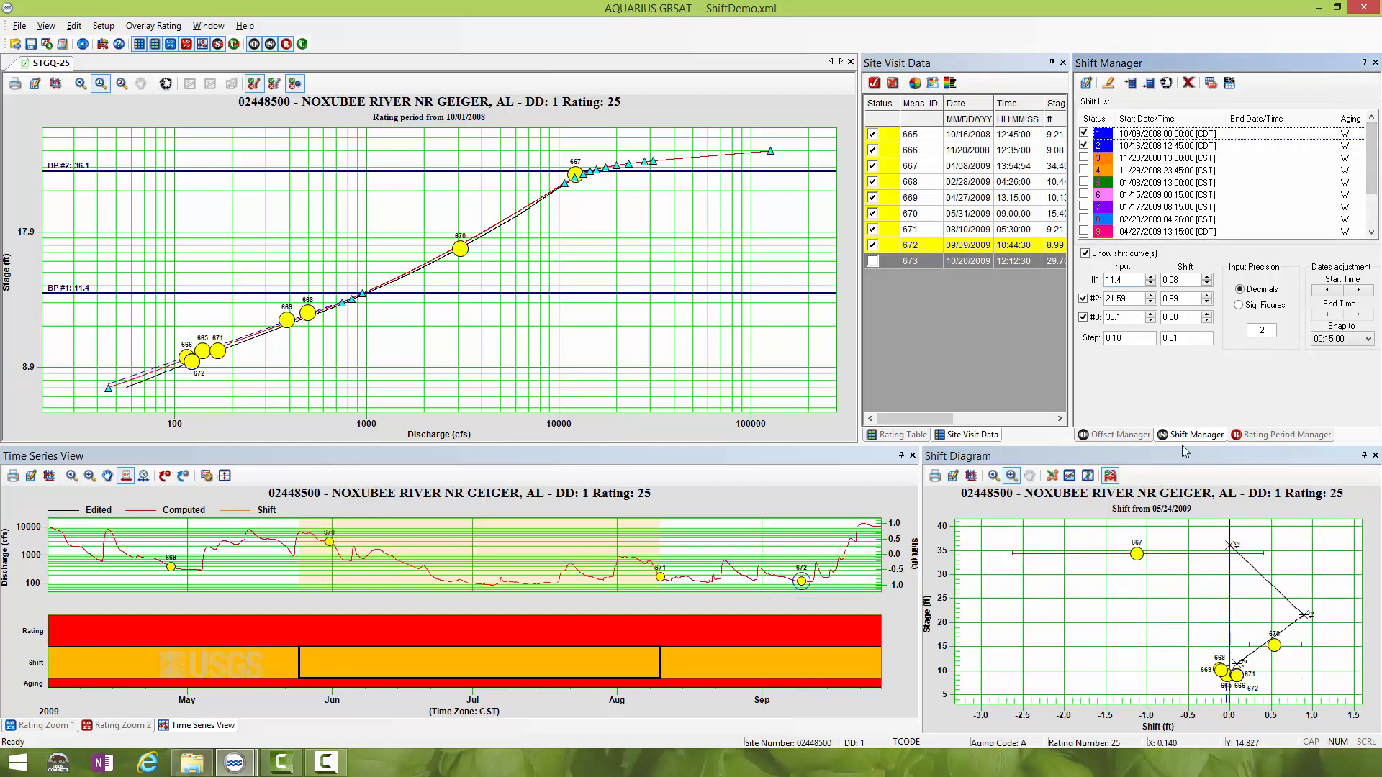
click(1084, 134)
click(1084, 146)
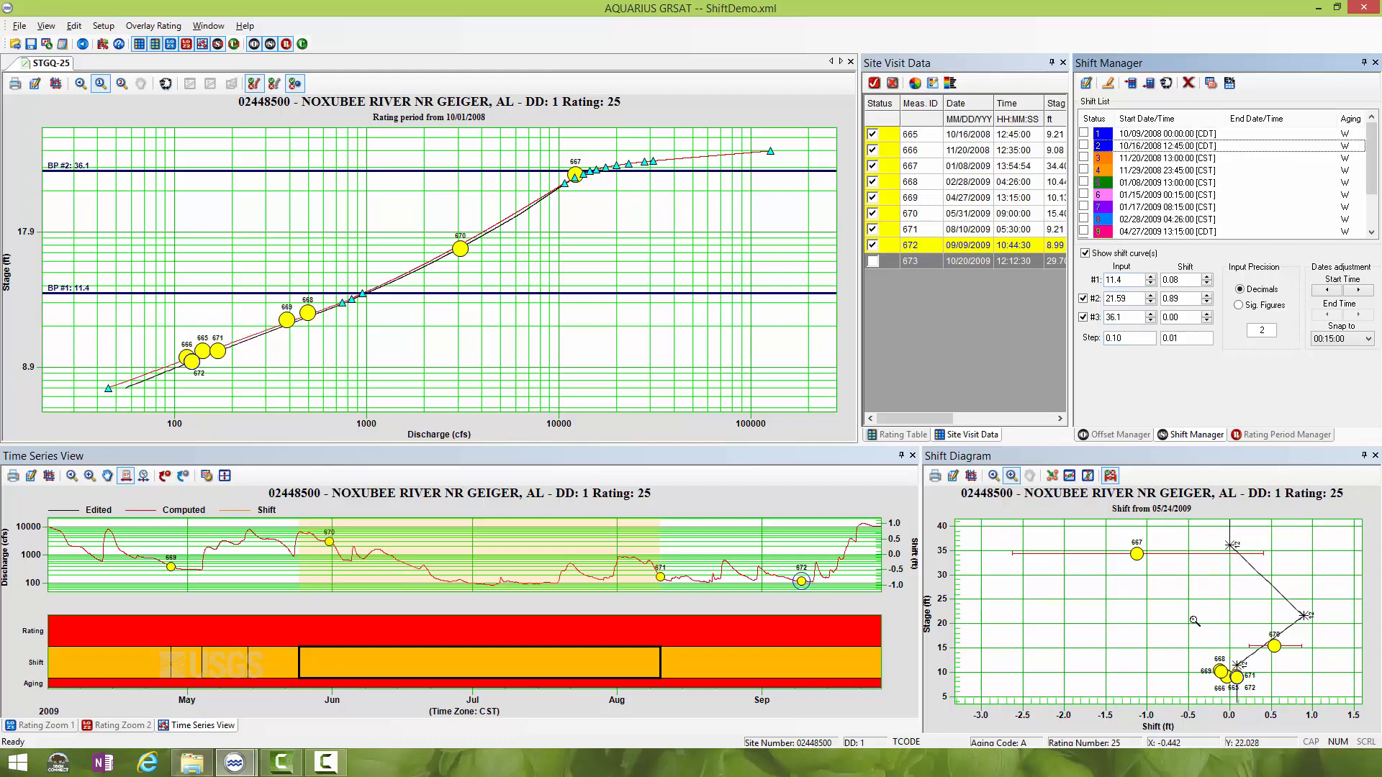
drag(1182, 627, 1268, 705)
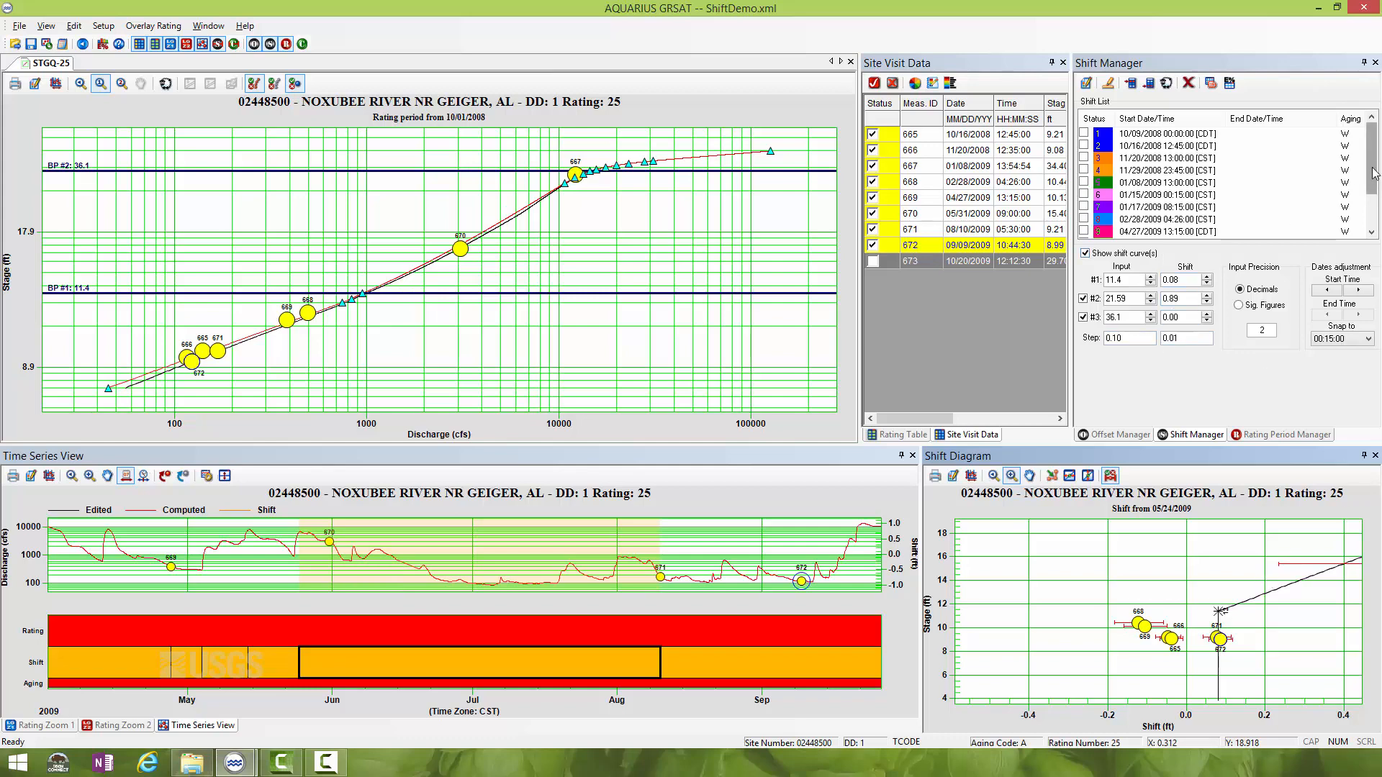
- Clone the 08/10/2009 05:30:00 shift from the shift list
drag(1375, 172, 1375, 206)
click(1184, 231)
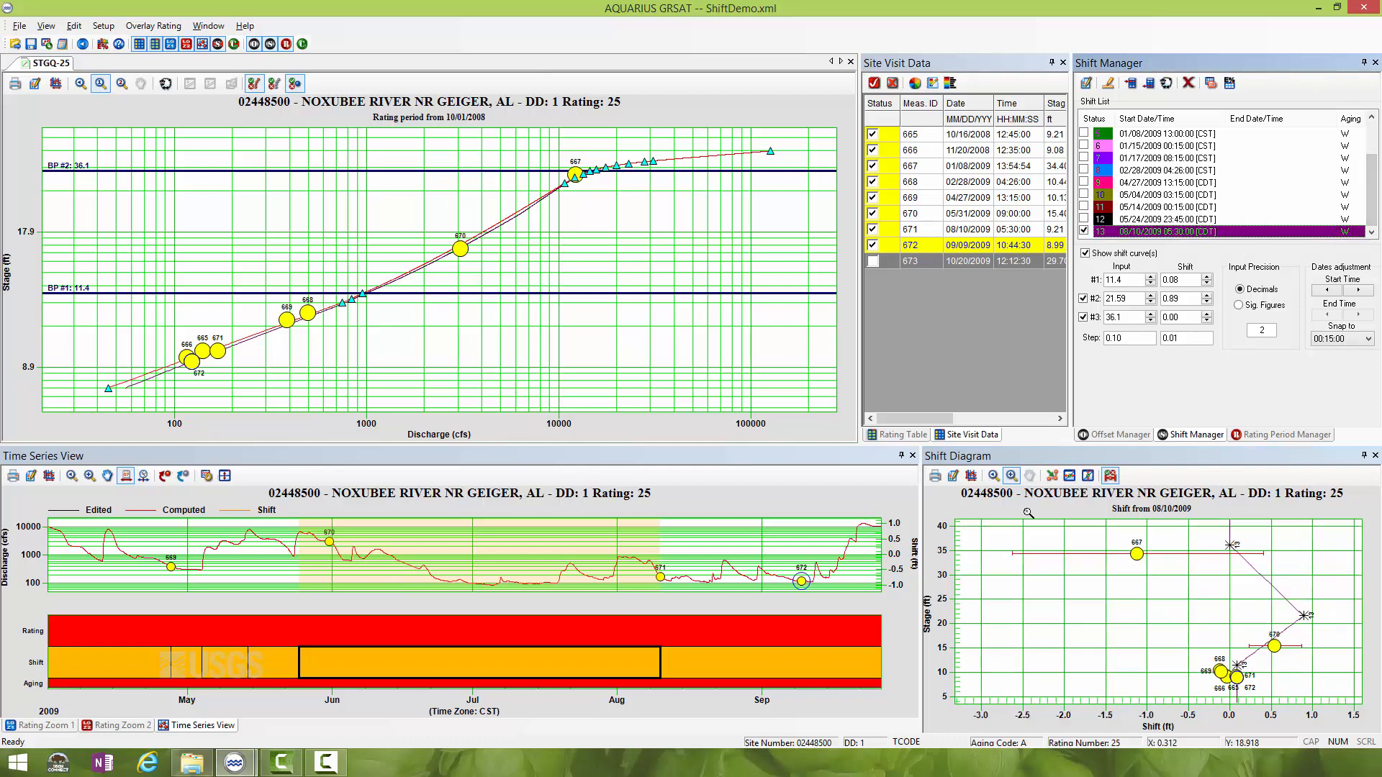
click(1167, 83)
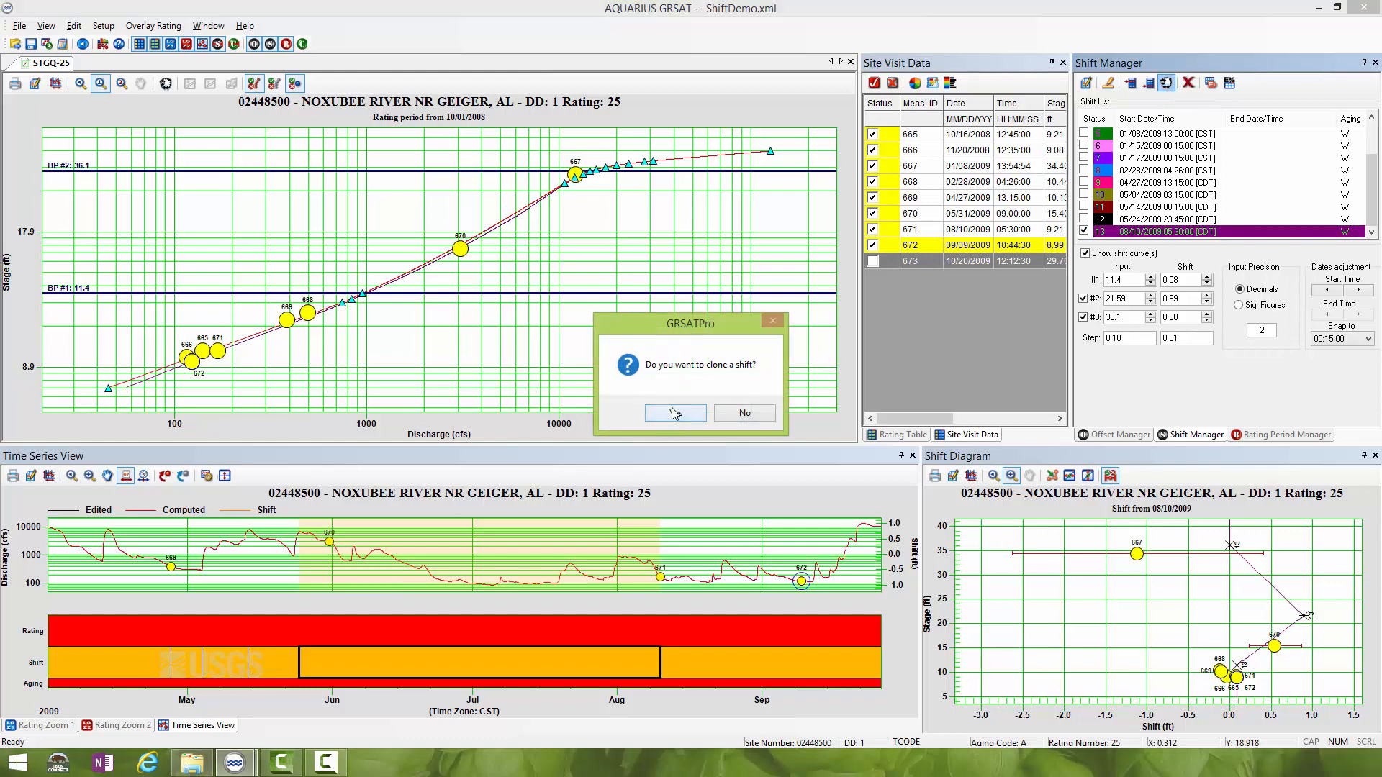
click(675, 412)
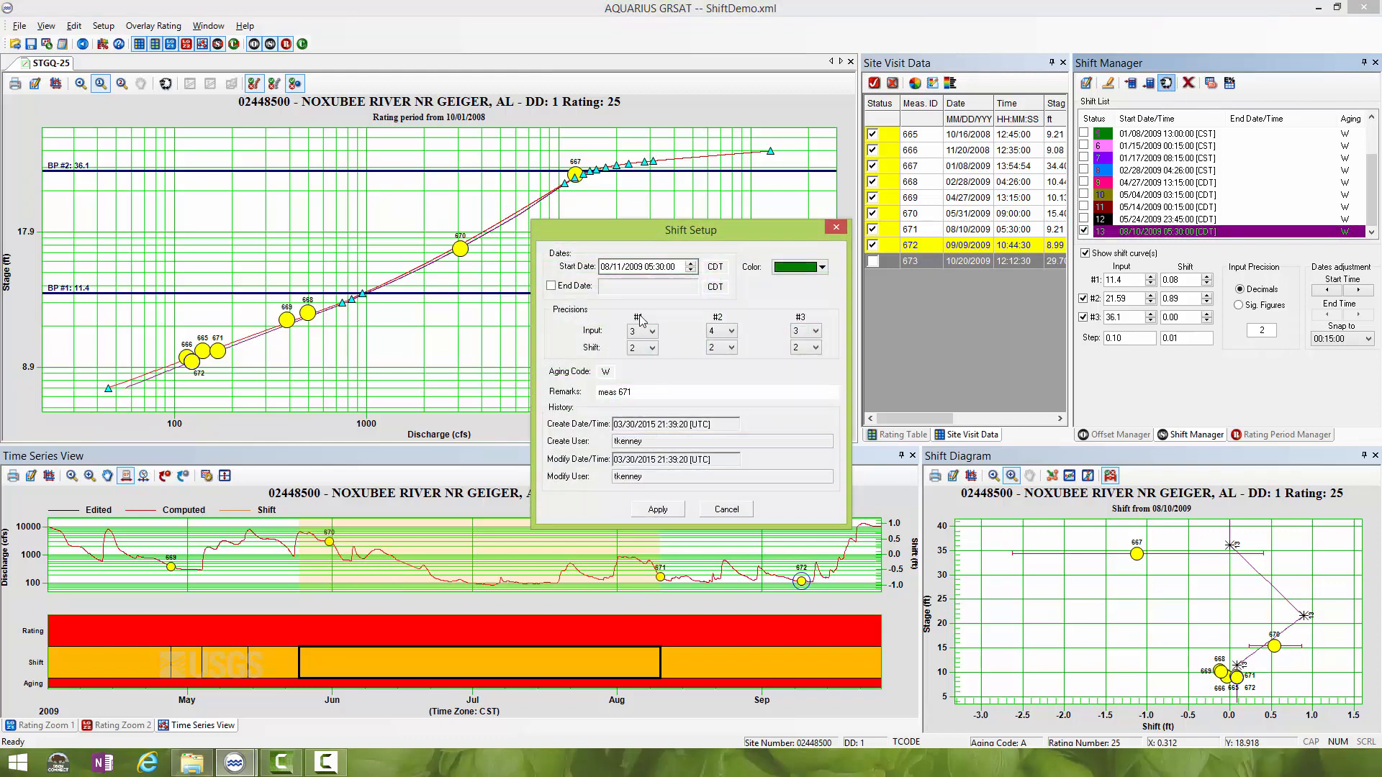
- Give the new clone a start date of 09/09/2009 10:44 and update its remarks for measurement 672
click(606, 268)
text(9)
click(616, 268)
click(651, 267)
click(668, 267)
text(44)
click(635, 393)
click(658, 509)
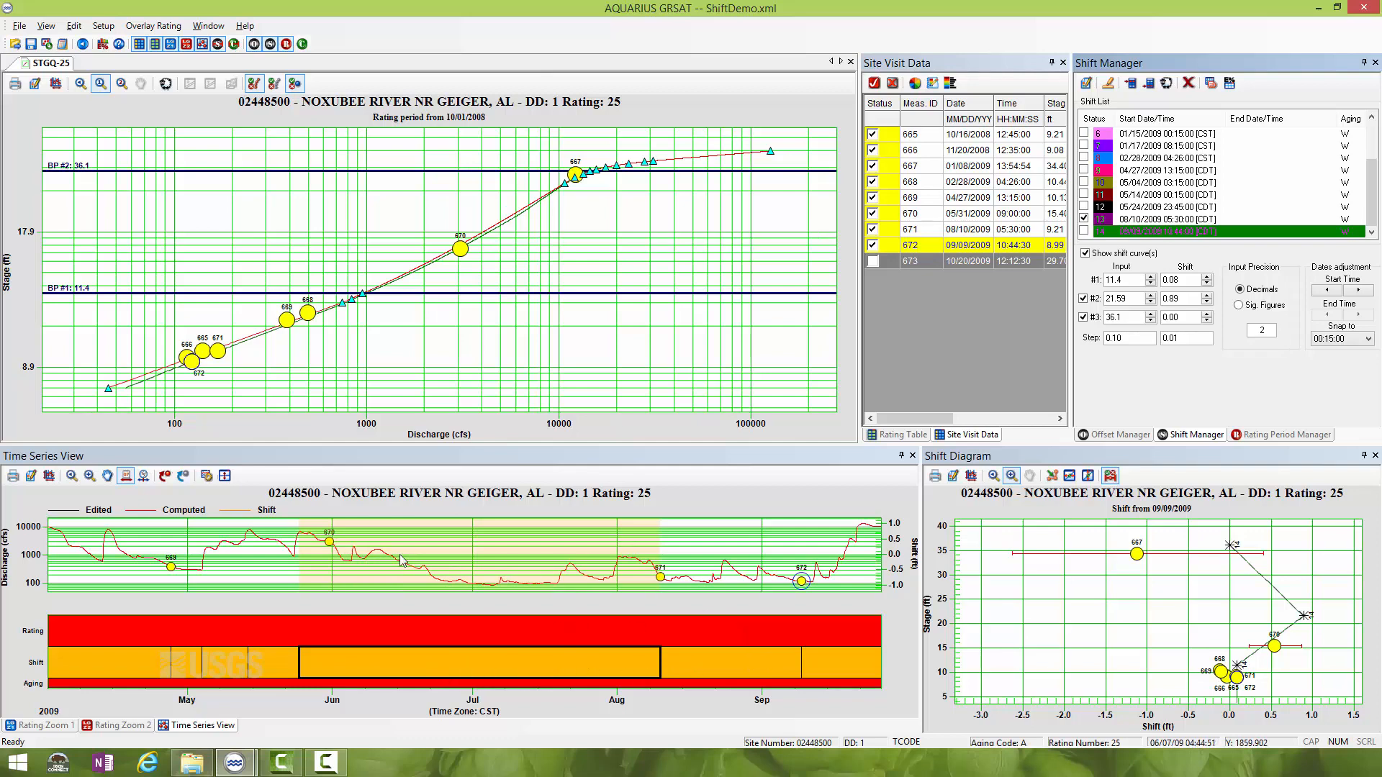
- Move the start of the 09/09/2009 shift in the time series forward to the beginning of the hydrograph rise on 09/12/2009
click(836, 665)
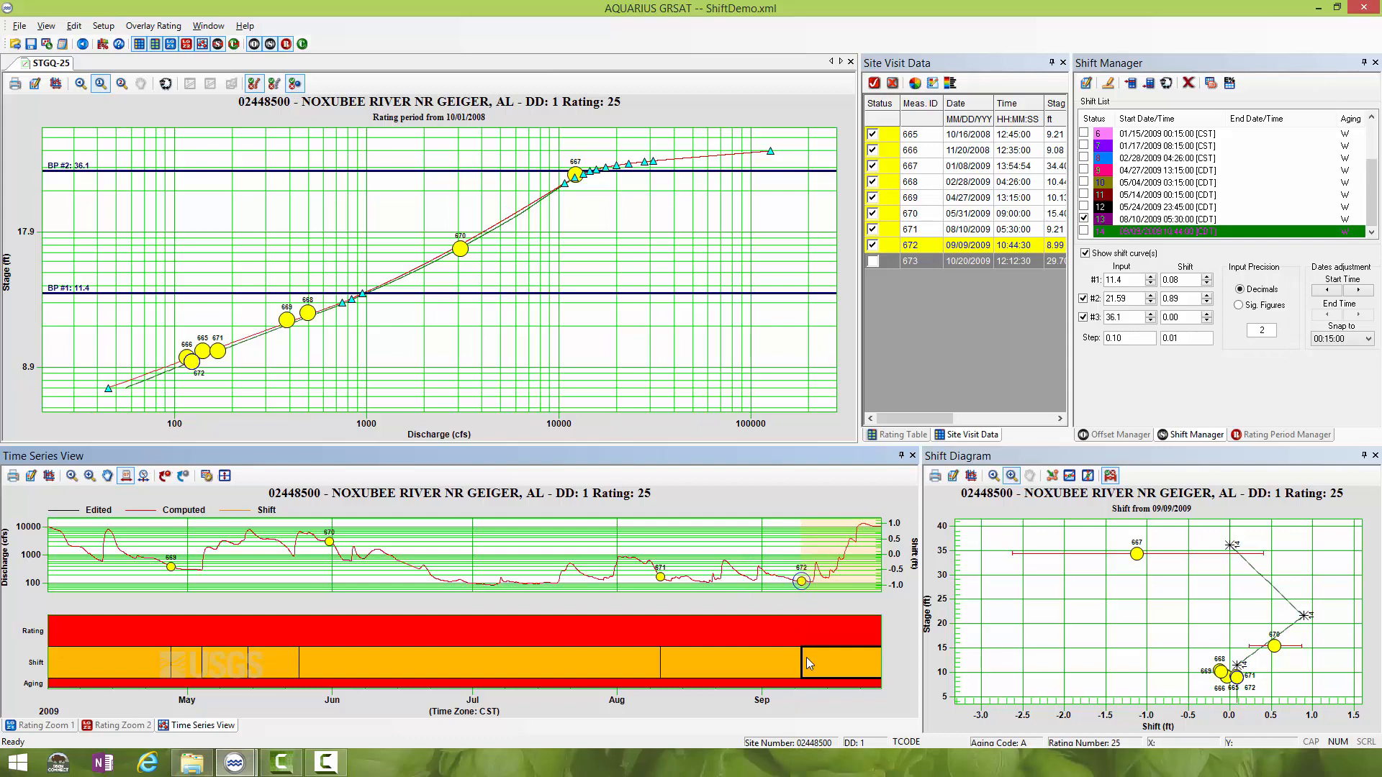
drag(800, 662, 815, 652)
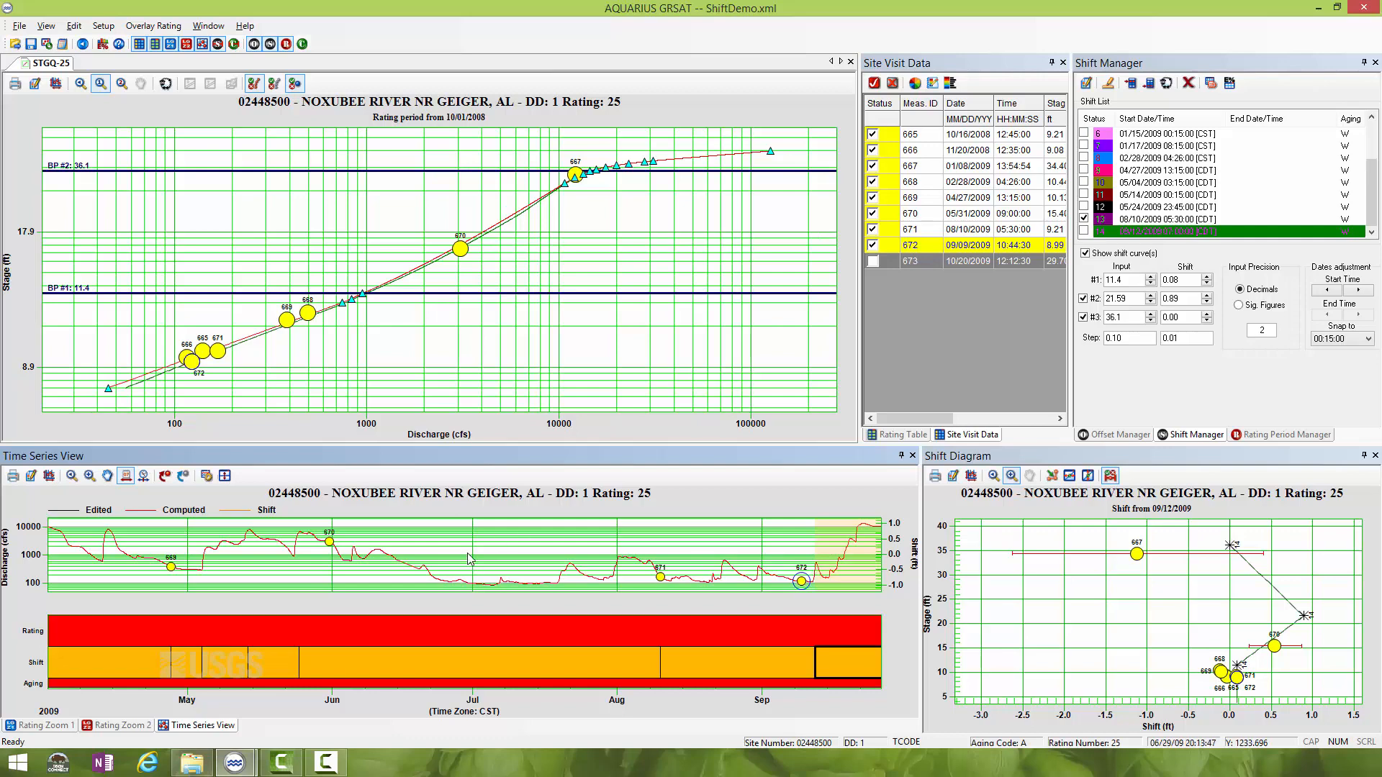
- Activate measurement 673 and bring the July to December 2009 period into the time series
click(873, 261)
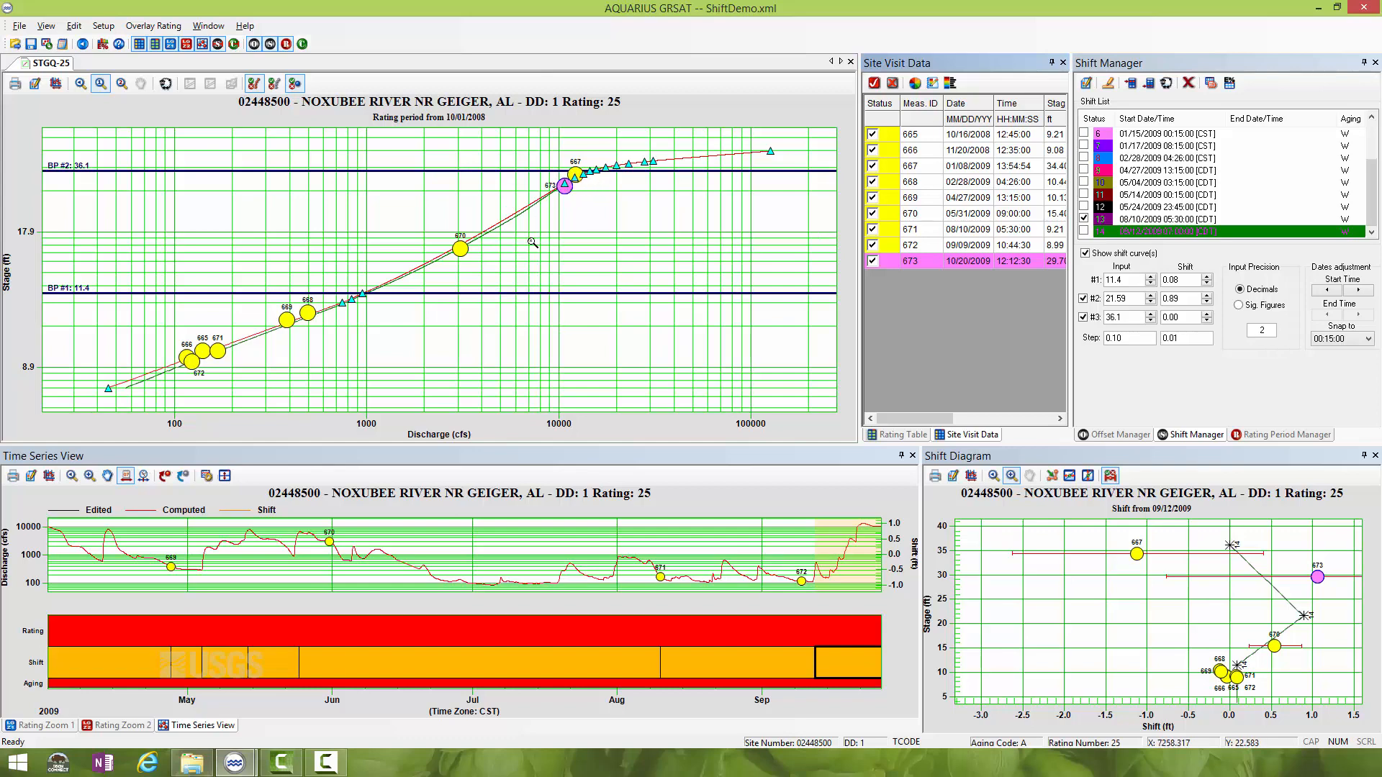
click(107, 476)
drag(838, 555, 527, 569)
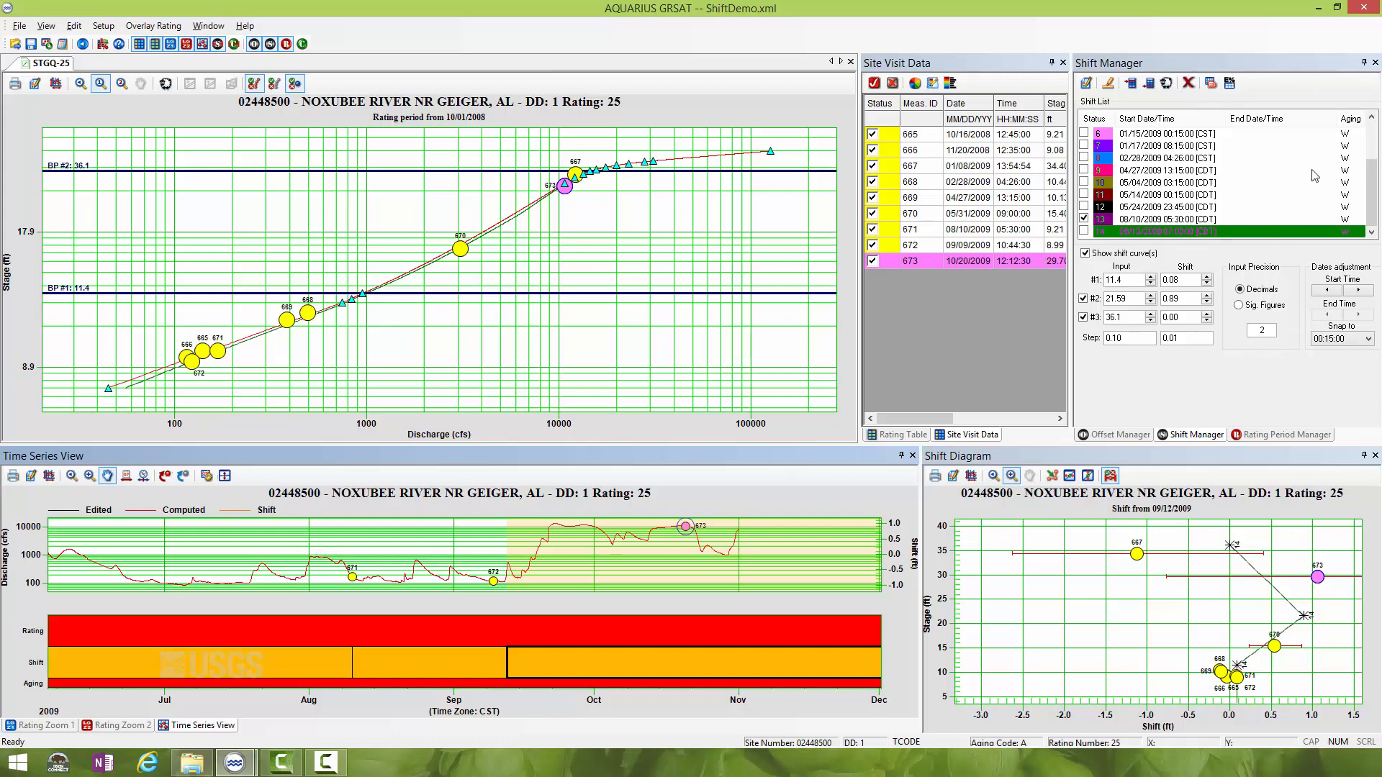
- Insert a new shift with start date 10/20/2009 12:12:00 and the remarks "measurement 673"
click(1373, 198)
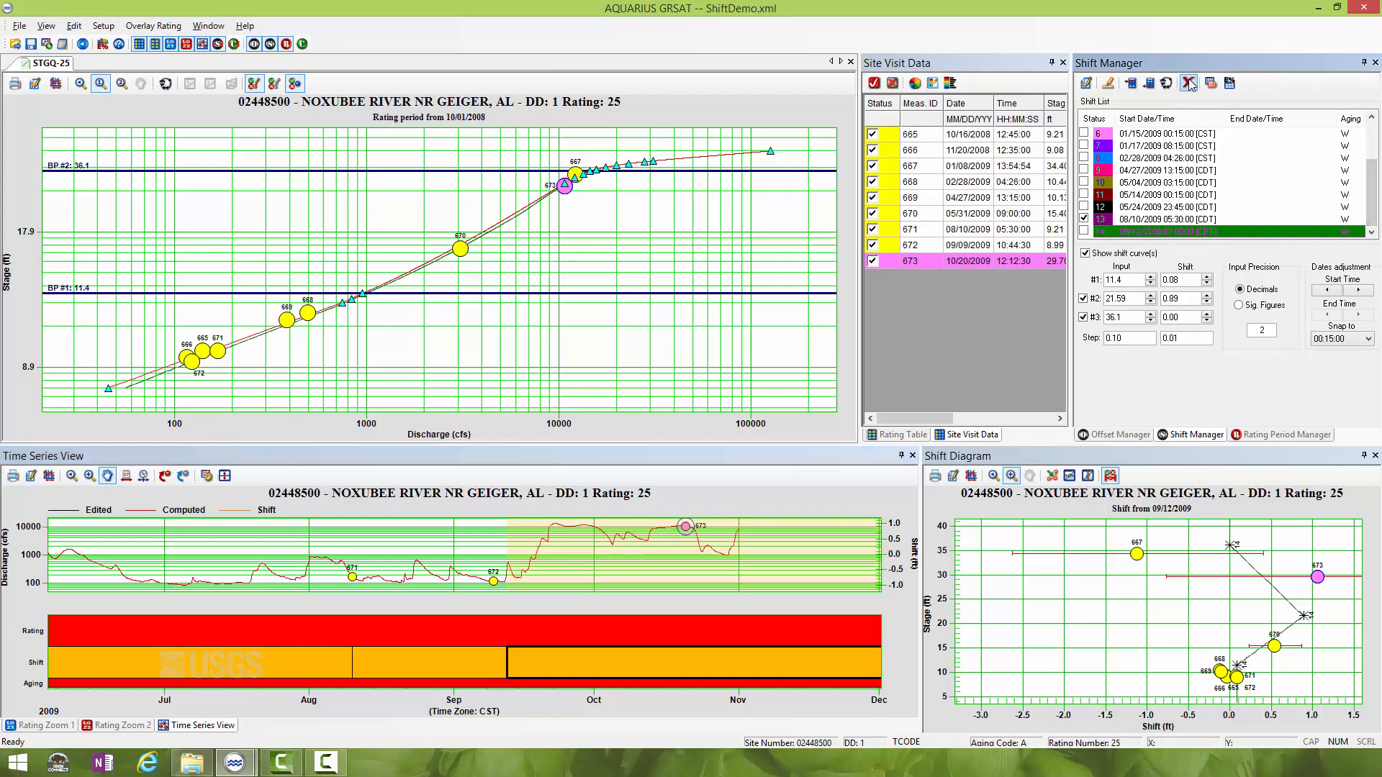
click(1148, 83)
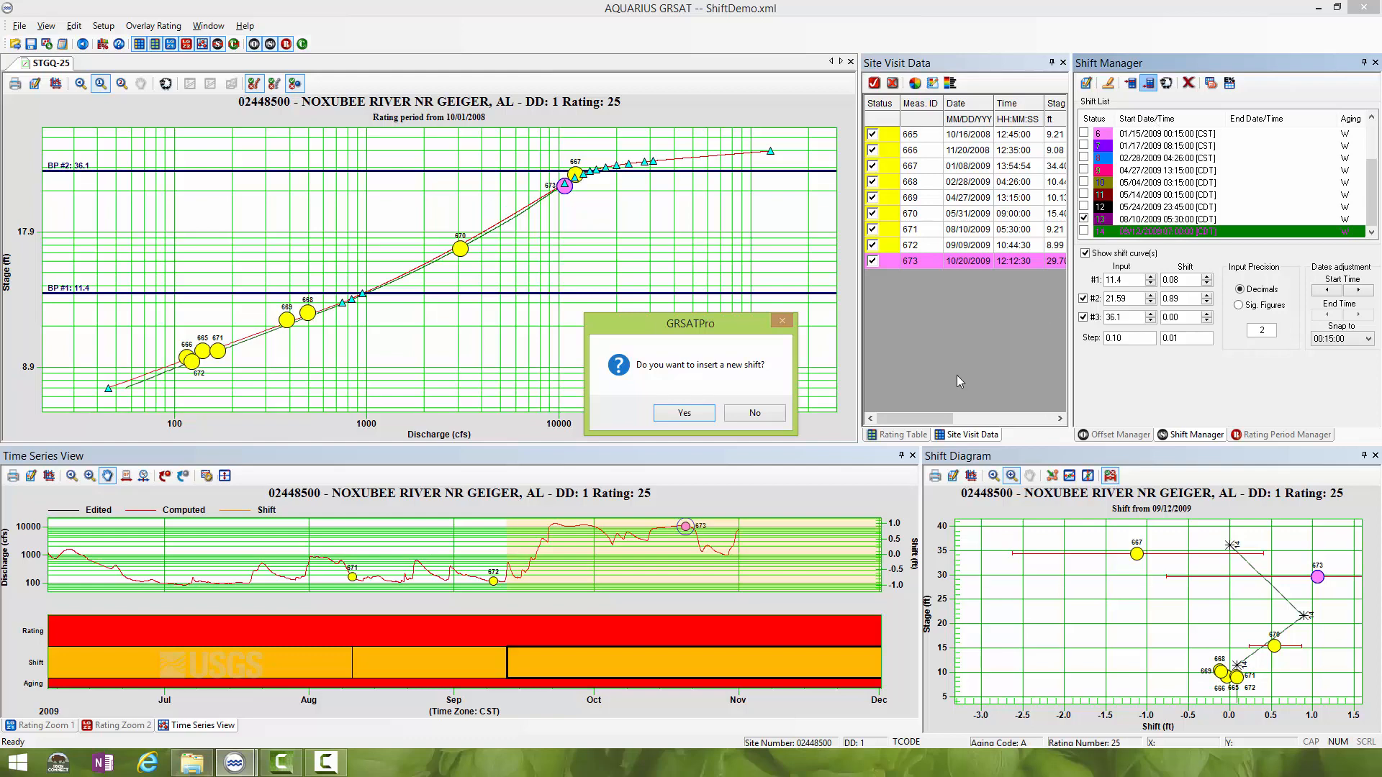
click(687, 414)
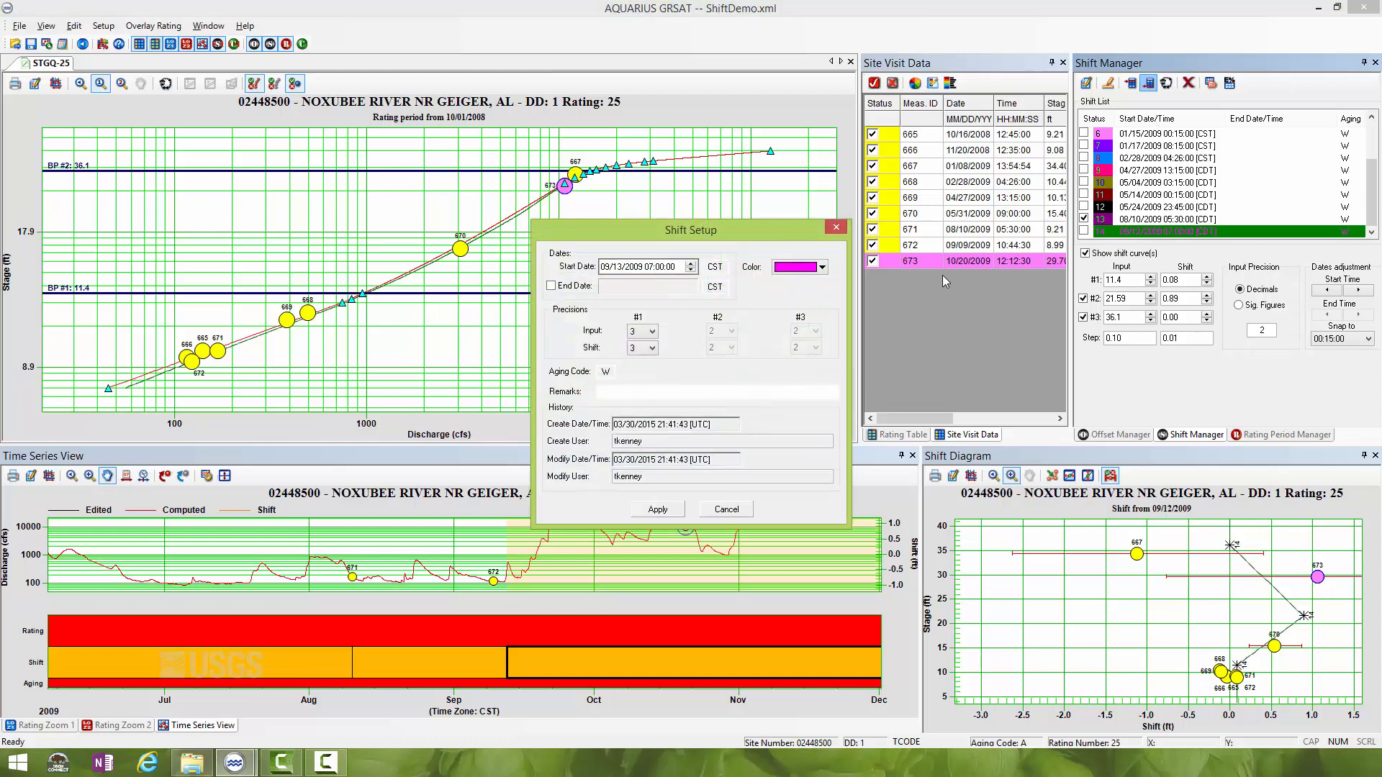
click(605, 267)
text(10)
click(650, 267)
text(12:12)
click(693, 391)
click(658, 509)
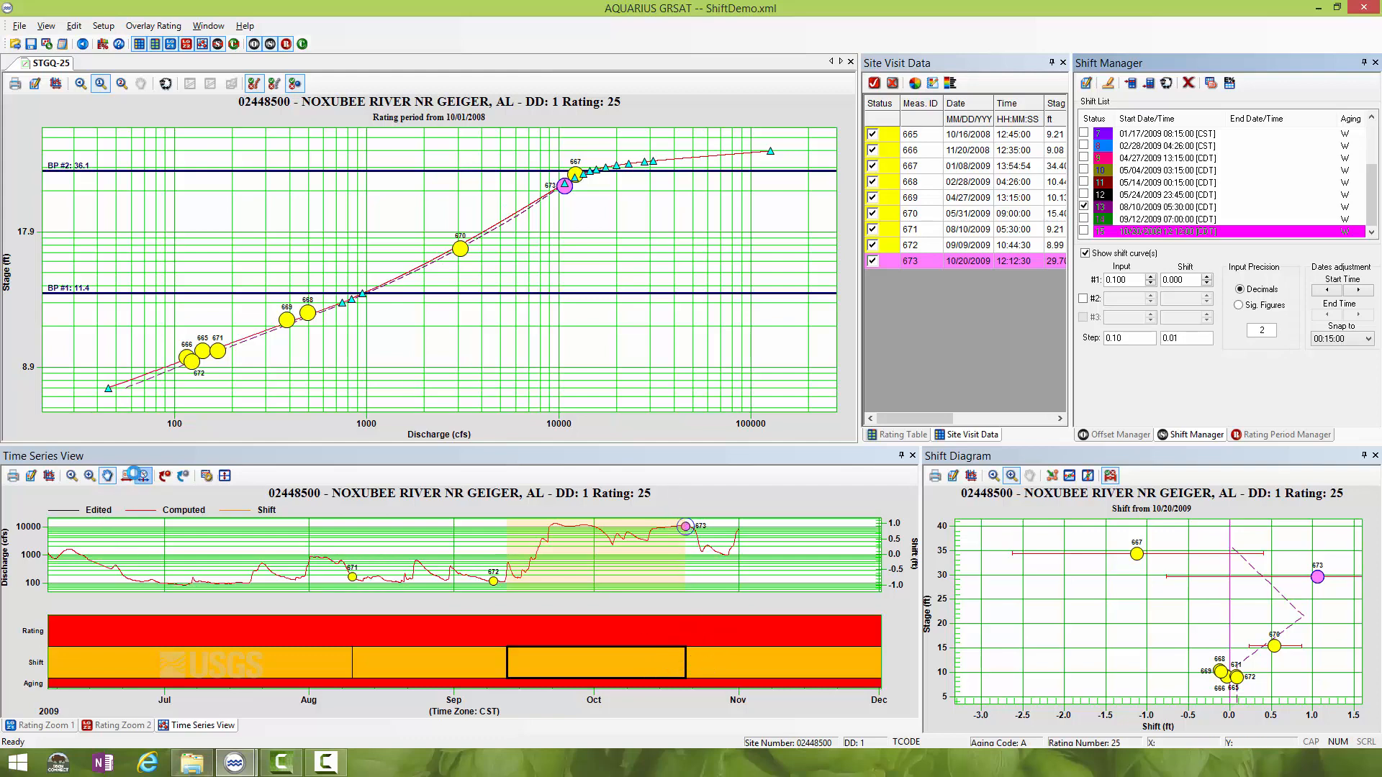
- Move the start of the 10/20/2009 shift in the time series back to the hydrograph peak on 09/21/2009
click(128, 476)
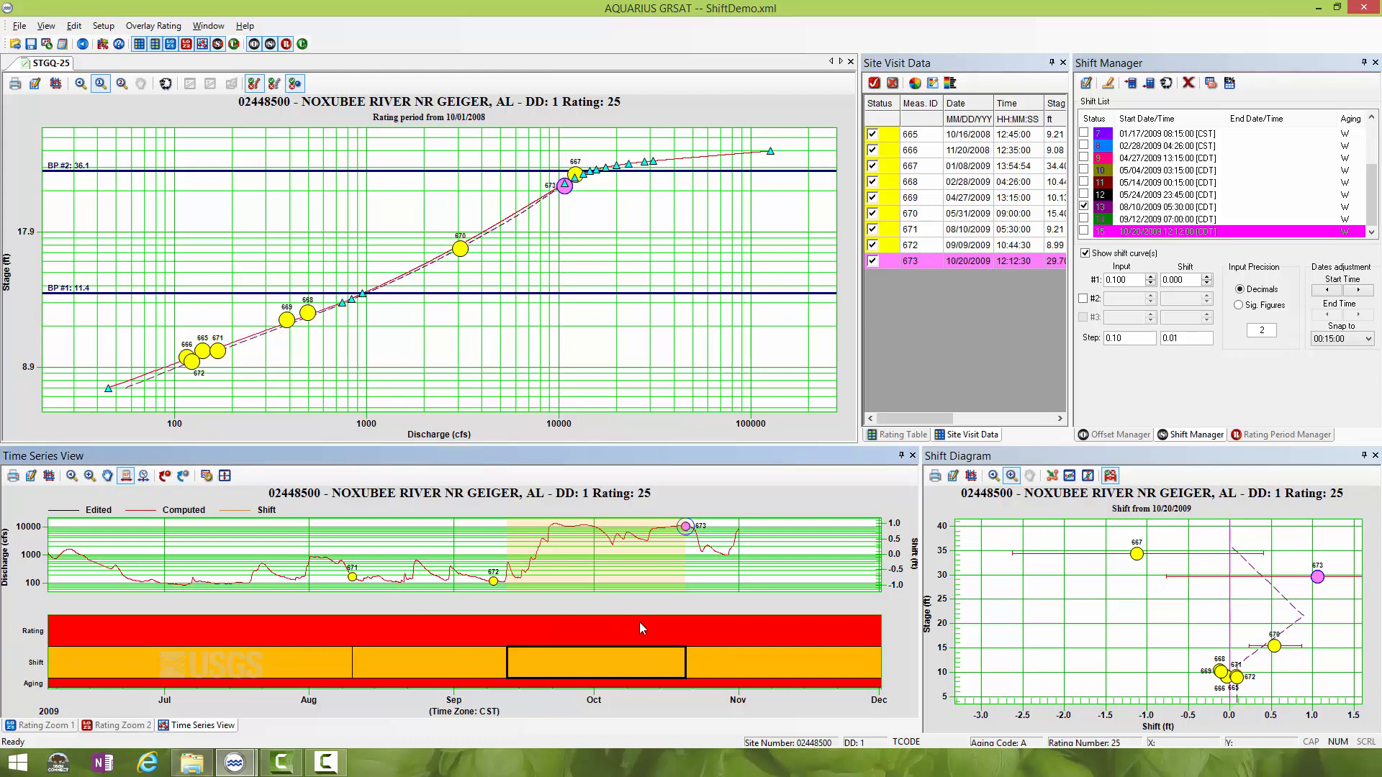
click(741, 659)
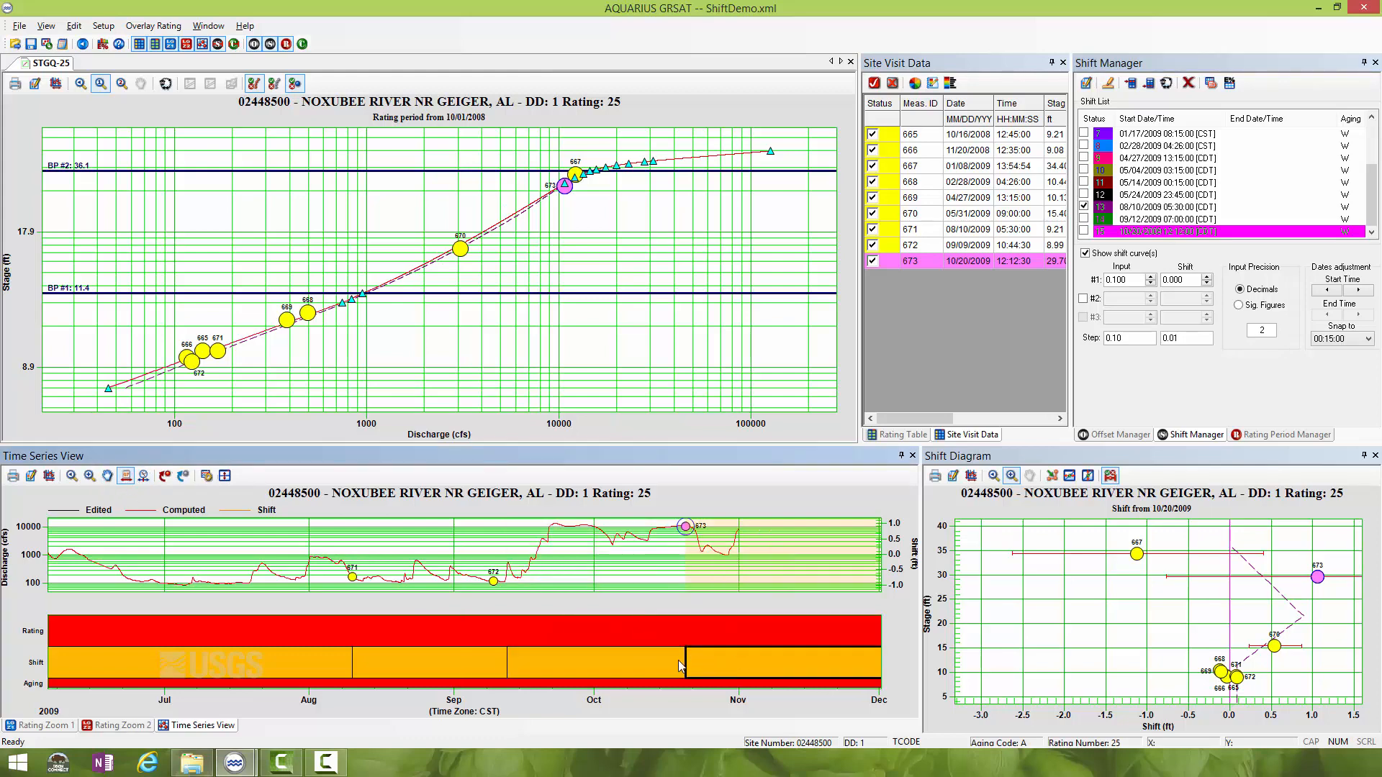
drag(689, 660, 549, 650)
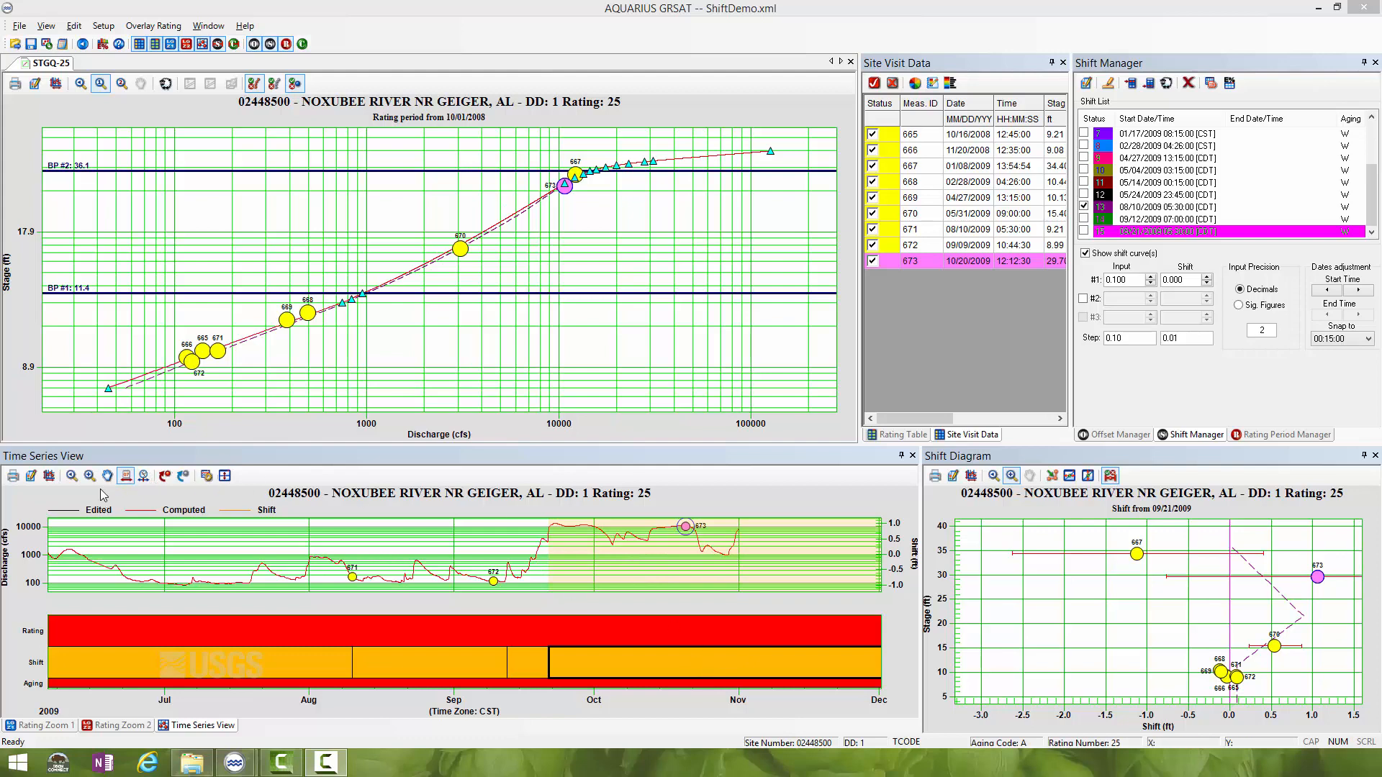
- Trace the shift curve's changes along the hydrograph from early September 2009 to just past measurement 673
click(144, 476)
click(471, 638)
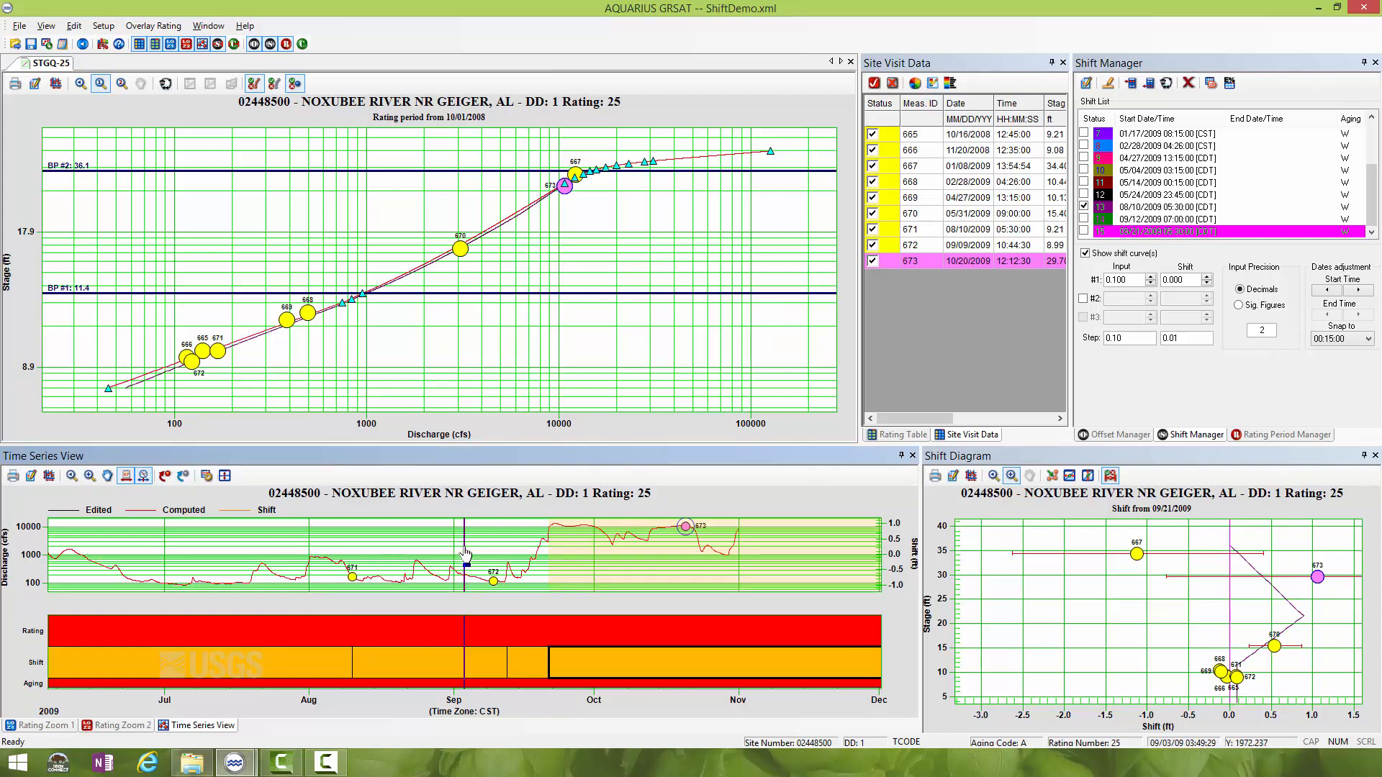
drag(465, 554, 711, 530)
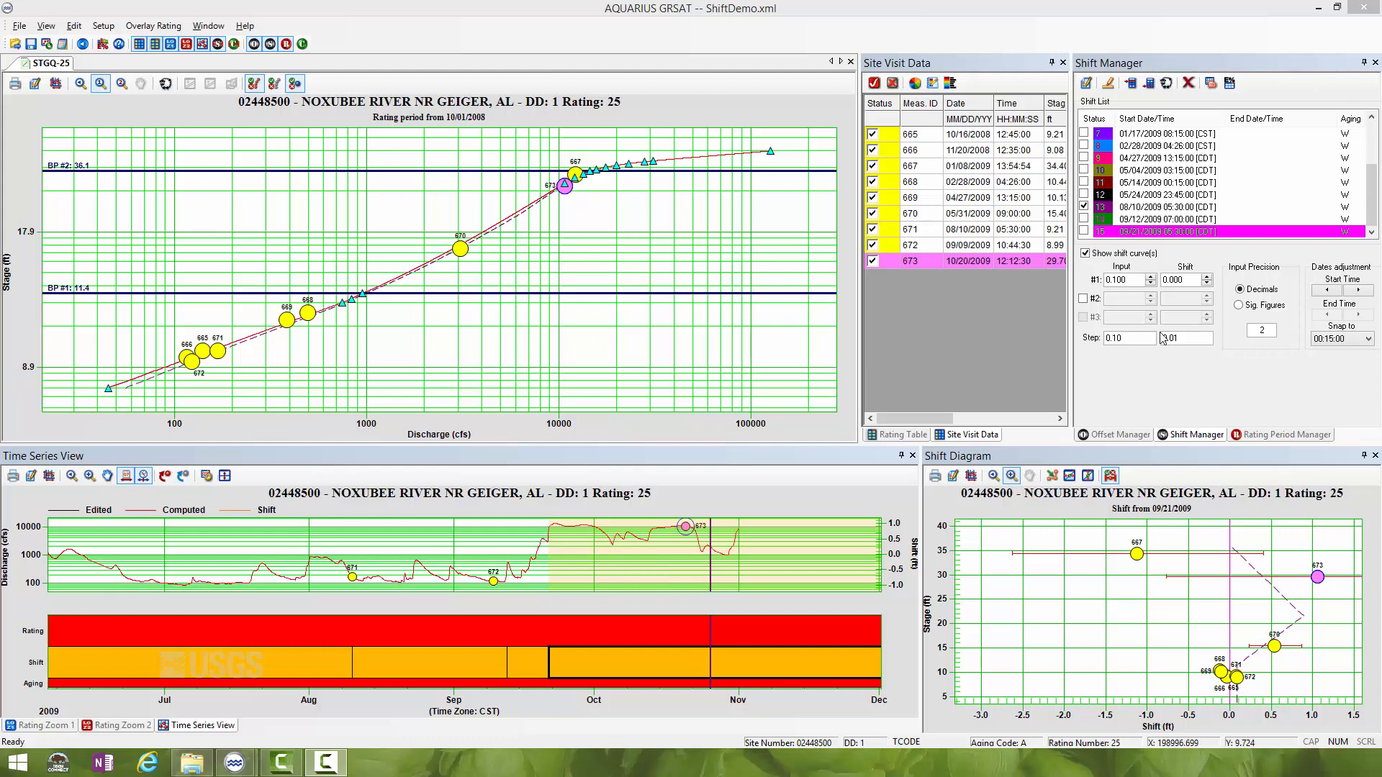
- Display the curves of all shifts from 10/09/2008 through 09/21/2009 and enlarge the shift diagram around them
click(1375, 194)
drag(1375, 195, 1375, 153)
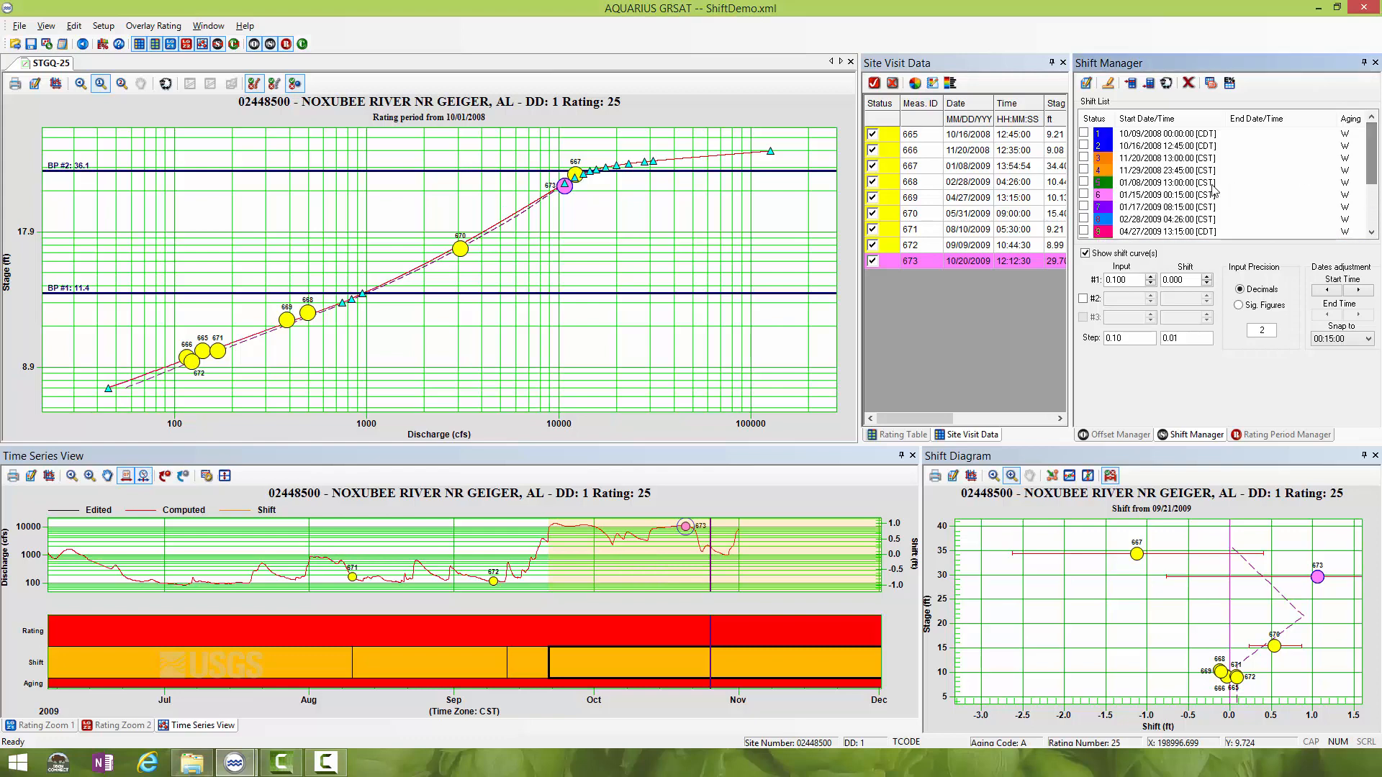
click(1087, 137)
click(1084, 146)
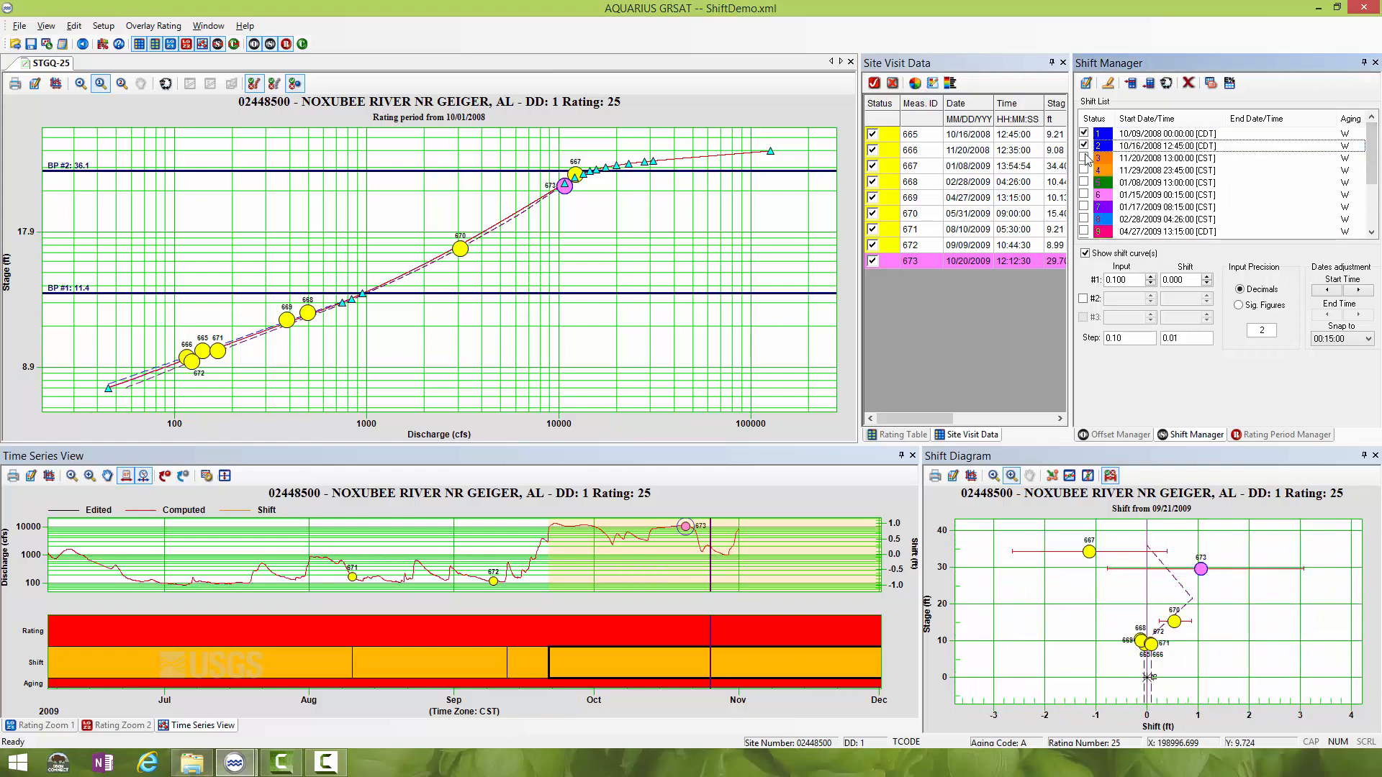
click(1084, 158)
click(1084, 170)
click(1084, 182)
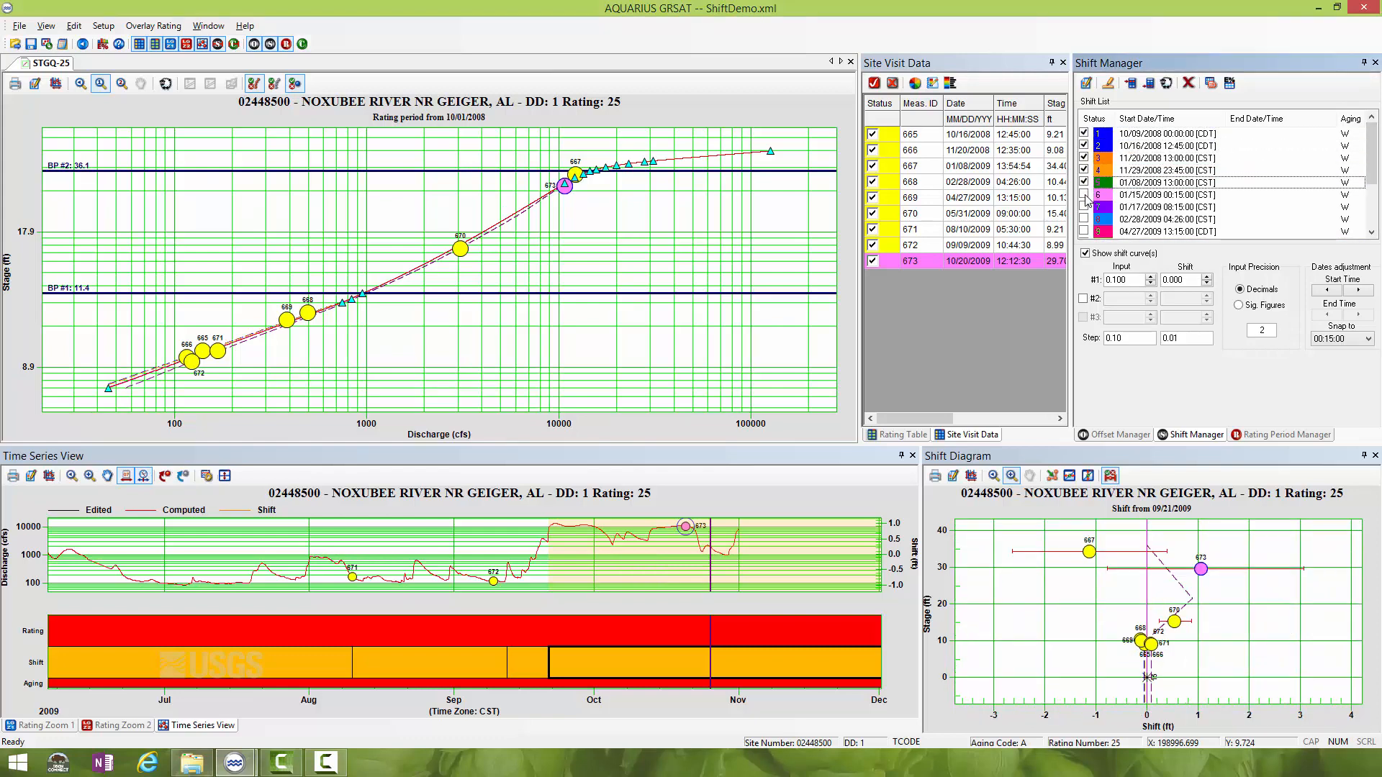
click(1084, 194)
click(1084, 207)
click(1084, 219)
click(1085, 231)
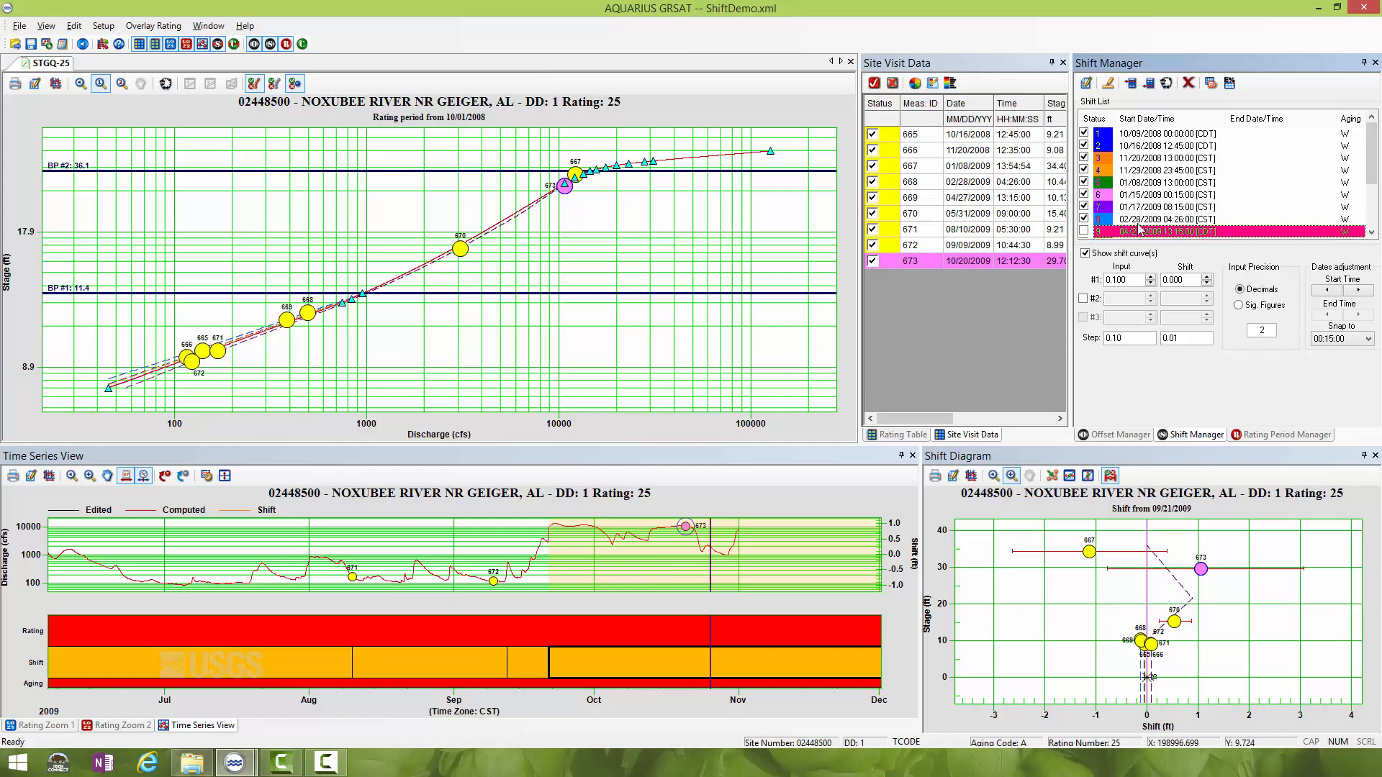
scroll(1267, 194, down, 2)
click(1084, 170)
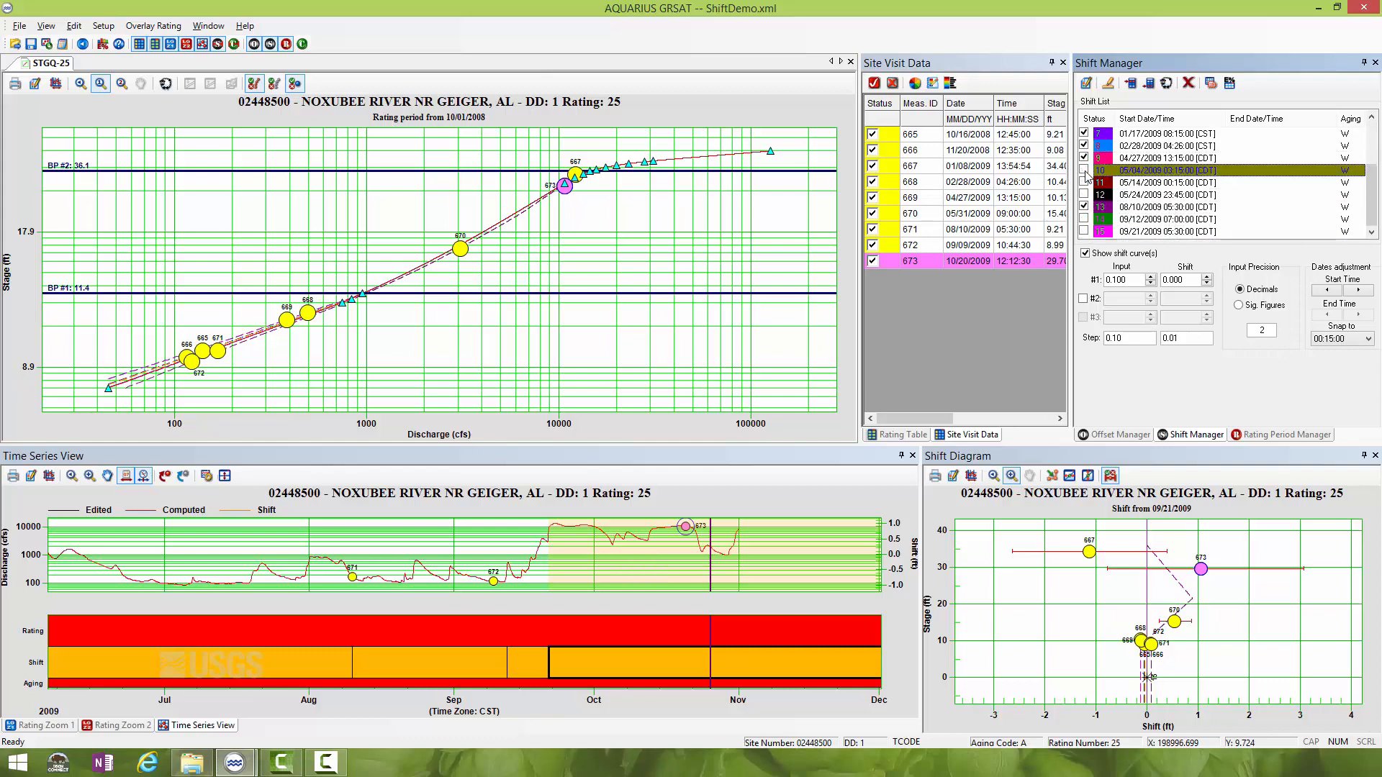
click(1084, 182)
click(1084, 195)
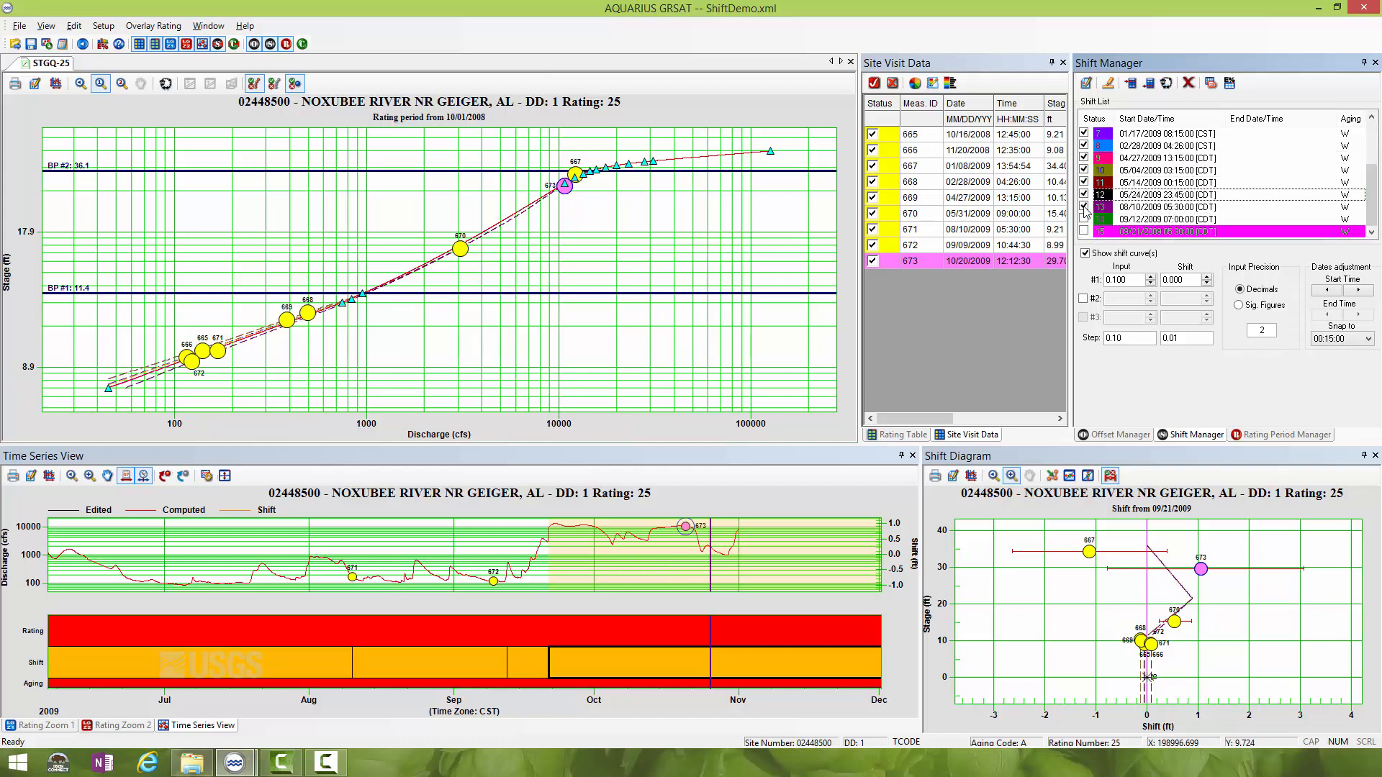
click(1084, 219)
click(1084, 231)
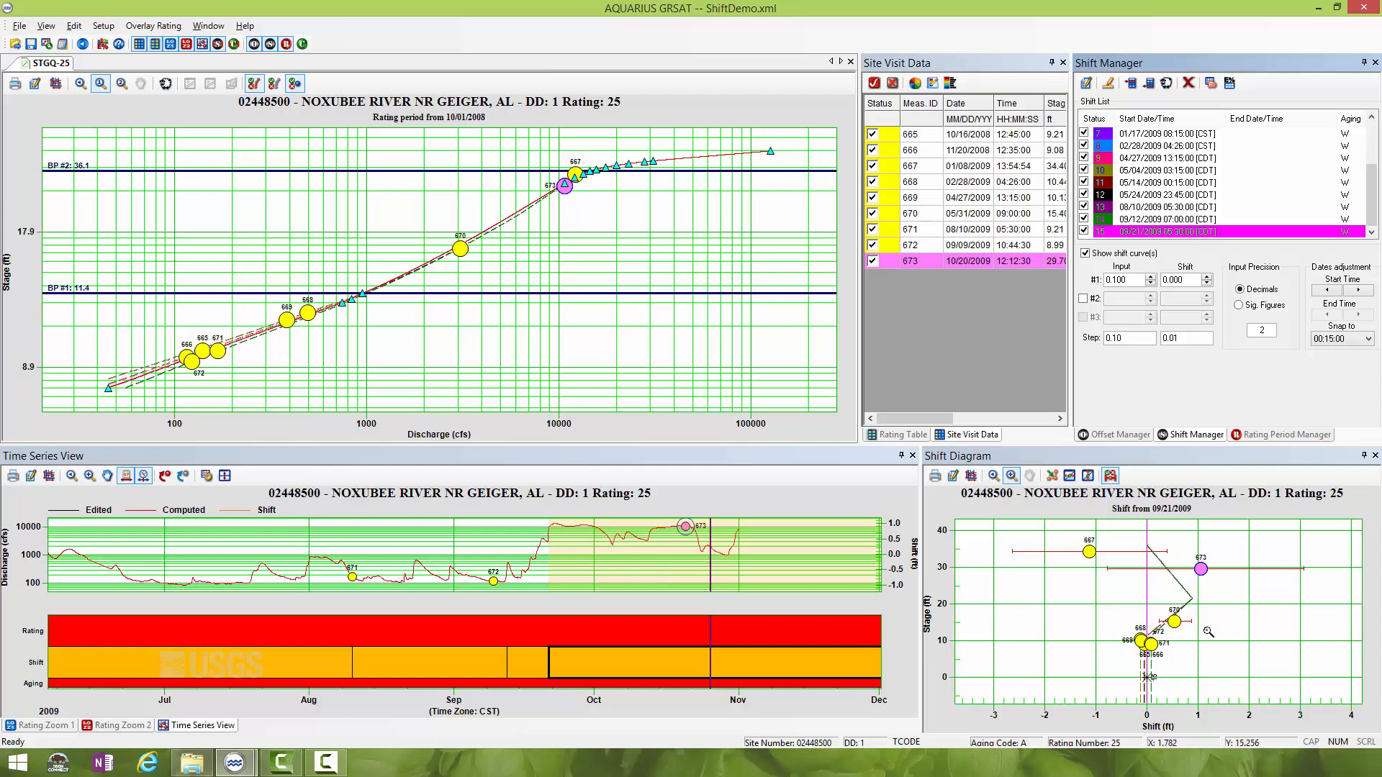
drag(1112, 534, 1216, 724)
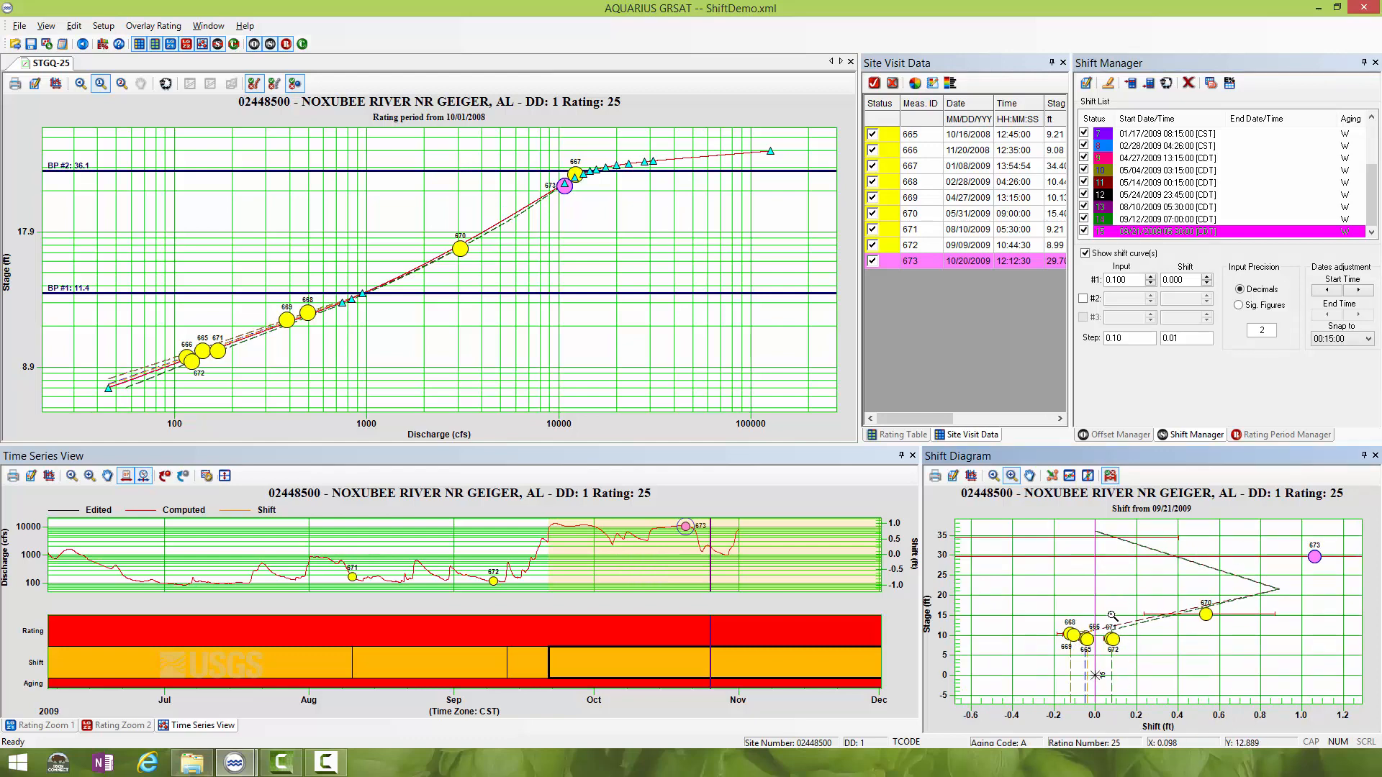
key(F10)
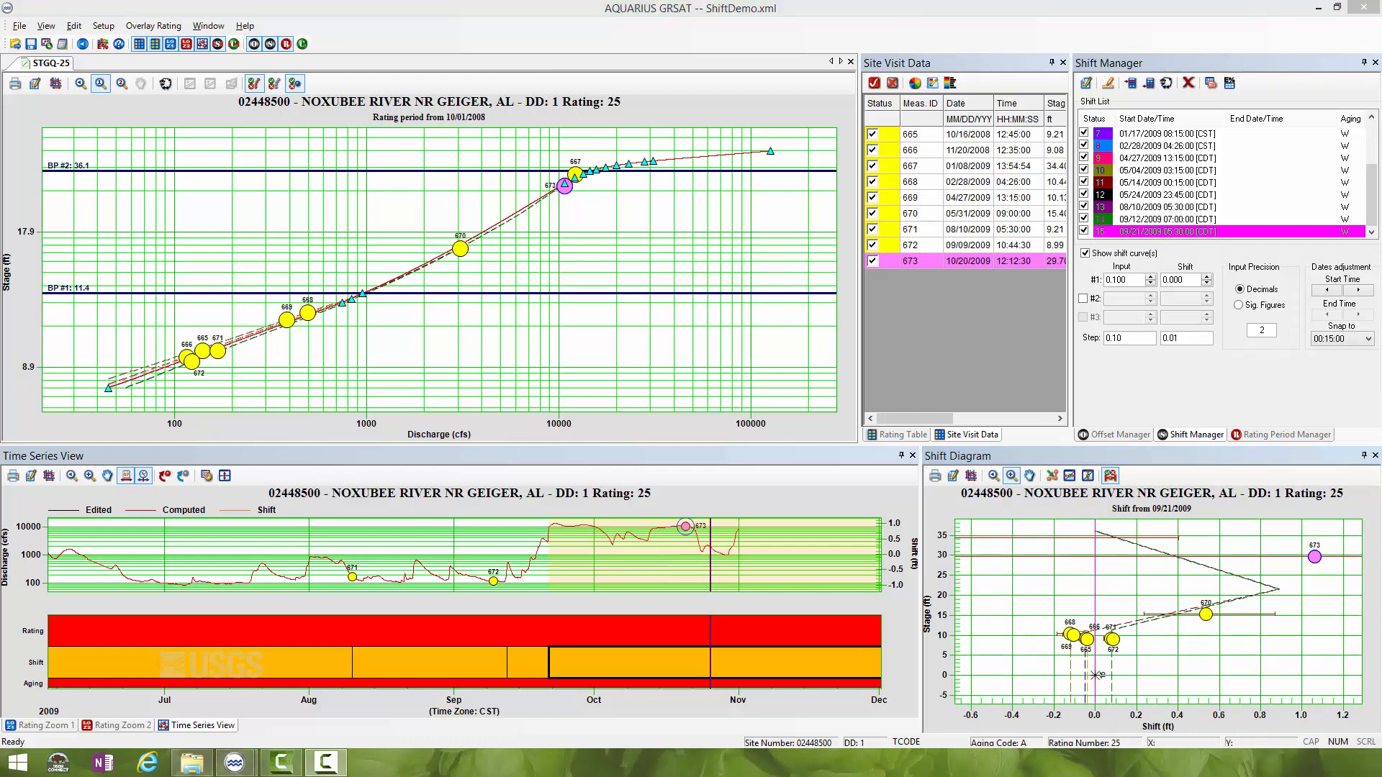